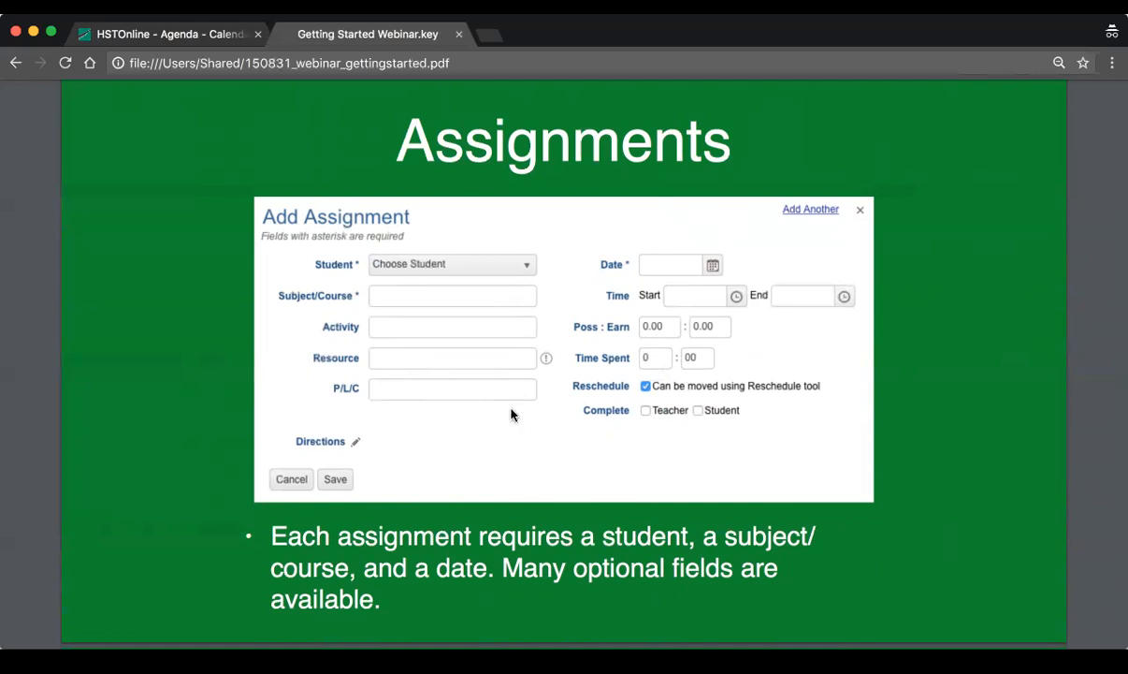
# Step: Read through the Assignments slides, covering the assignment form fields, the effects of marking work complete, and the demo topics
pyautogui.scroll(-2, 511, 411)
pyautogui.scroll(1, 512, 416)
pyautogui.scroll(1, 511, 416)
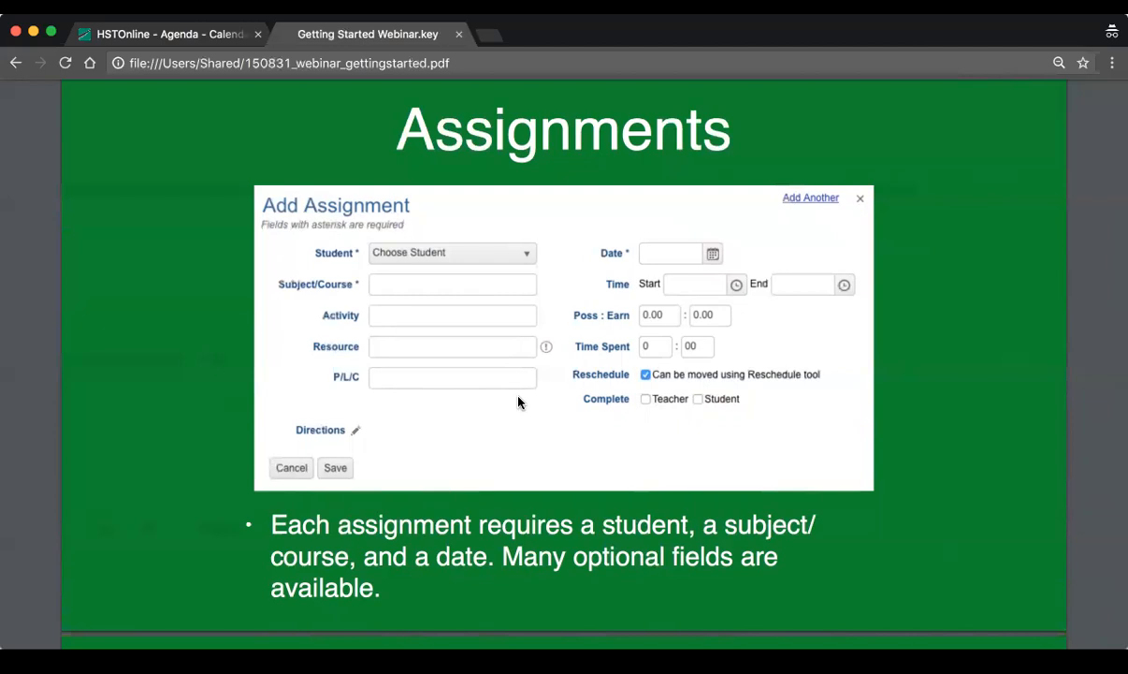
pyautogui.scroll(-5, 597, 399)
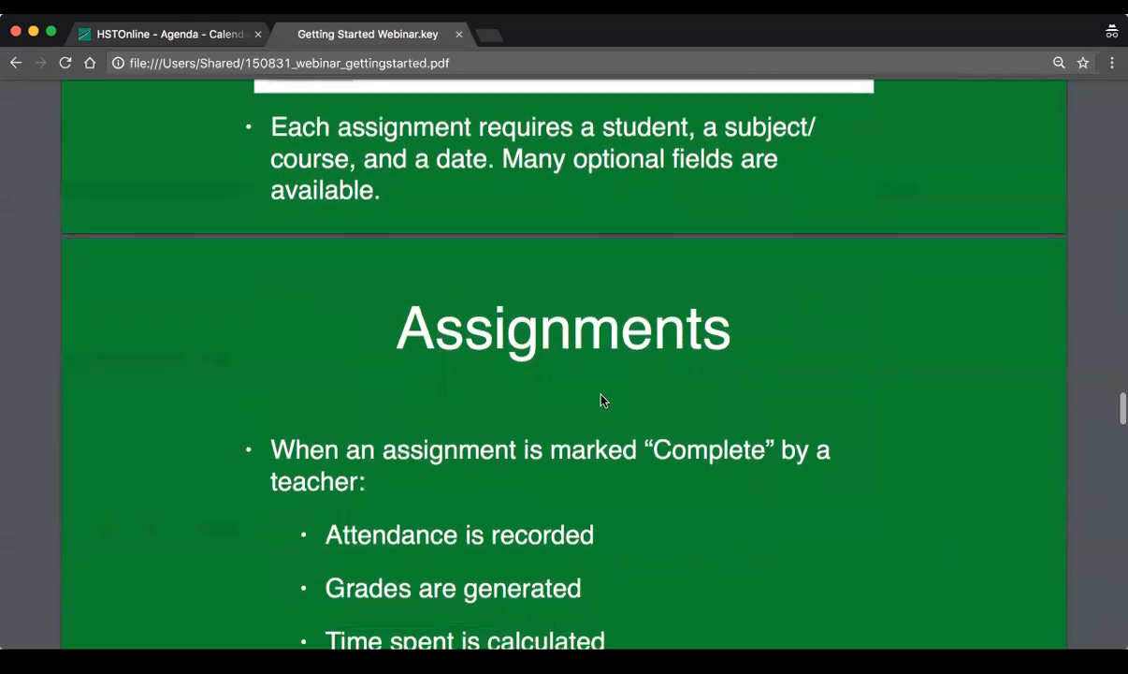
pyautogui.scroll(-3, 601, 400)
pyautogui.scroll(1, 602, 401)
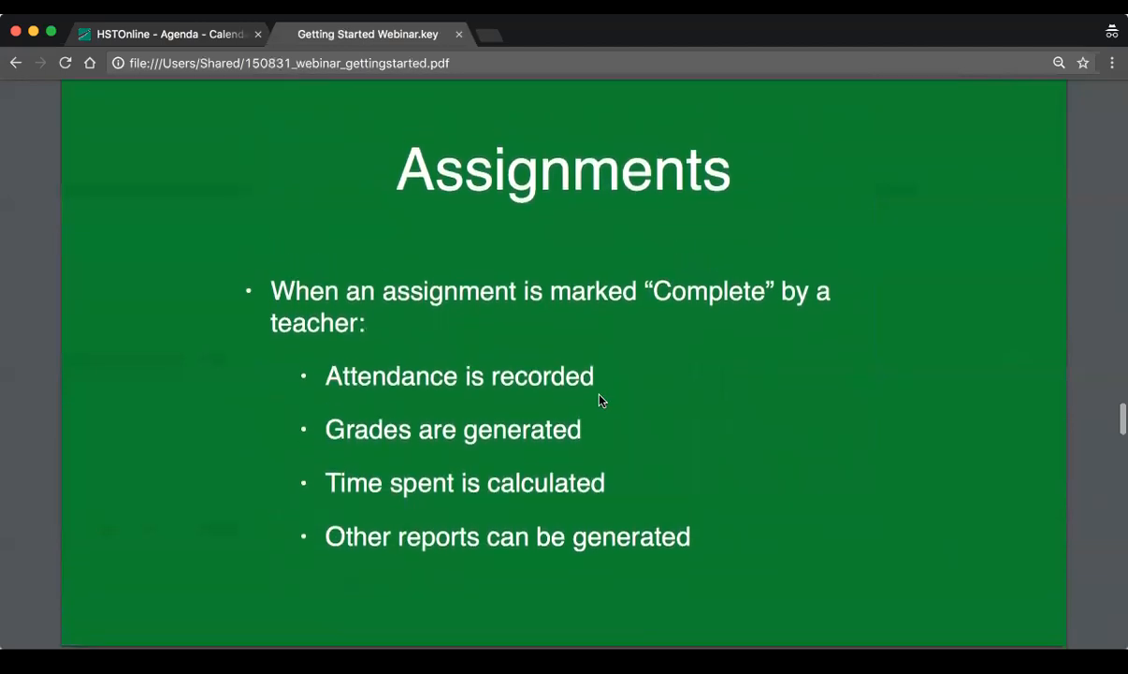
pyautogui.scroll(6, 600, 401)
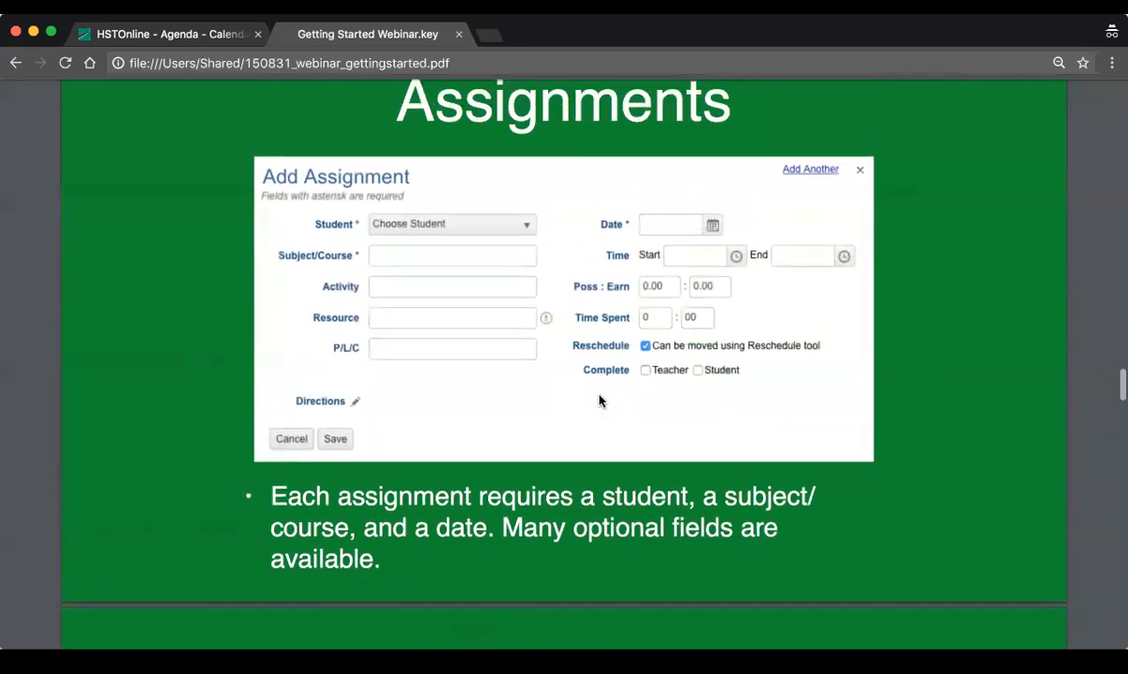
pyautogui.scroll(1, 600, 400)
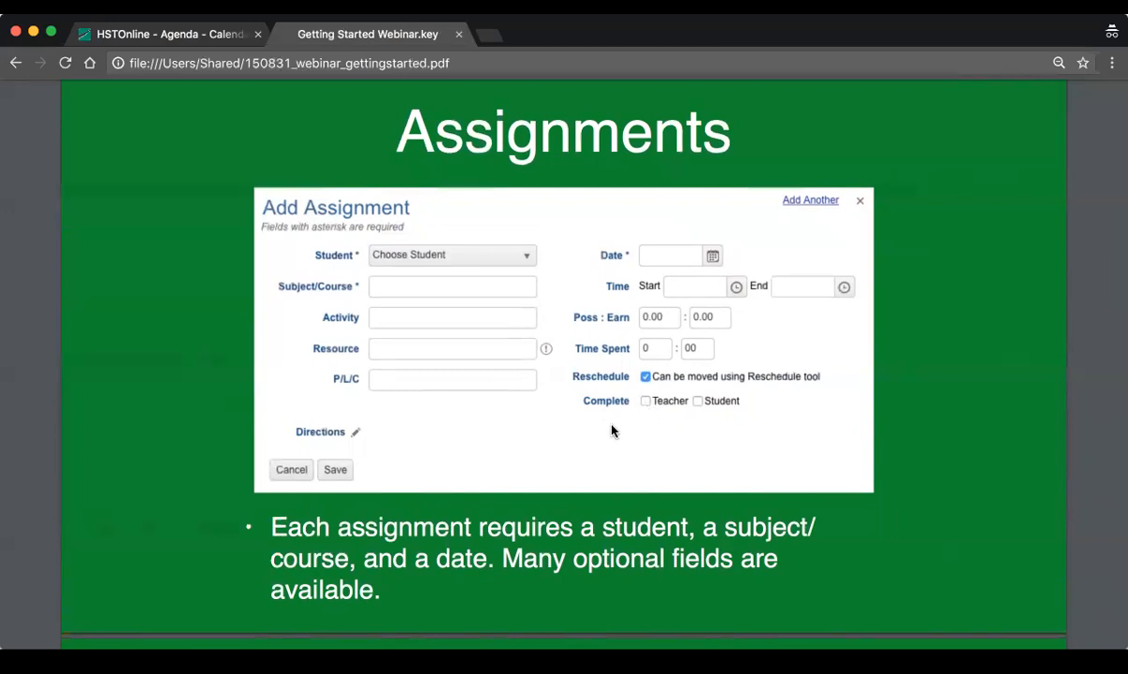
pyautogui.scroll(-5, 613, 430)
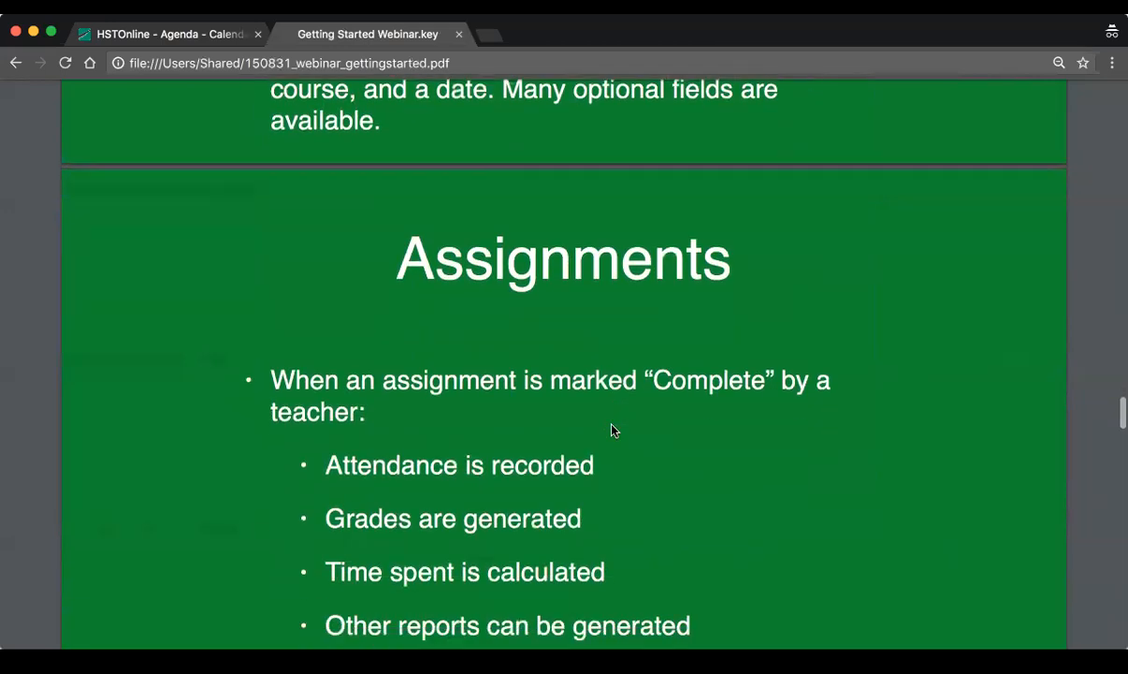
pyautogui.scroll(-2, 613, 430)
pyautogui.scroll(2, 613, 430)
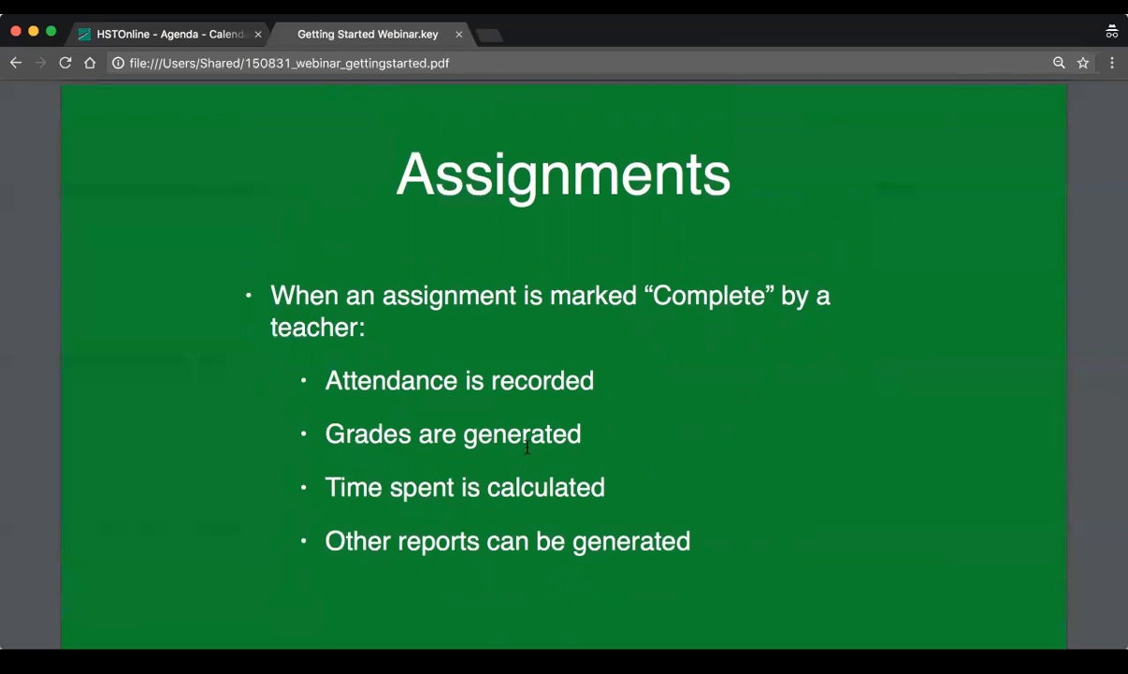
pyautogui.scroll(-5, 737, 456)
pyautogui.scroll(-10, 738, 457)
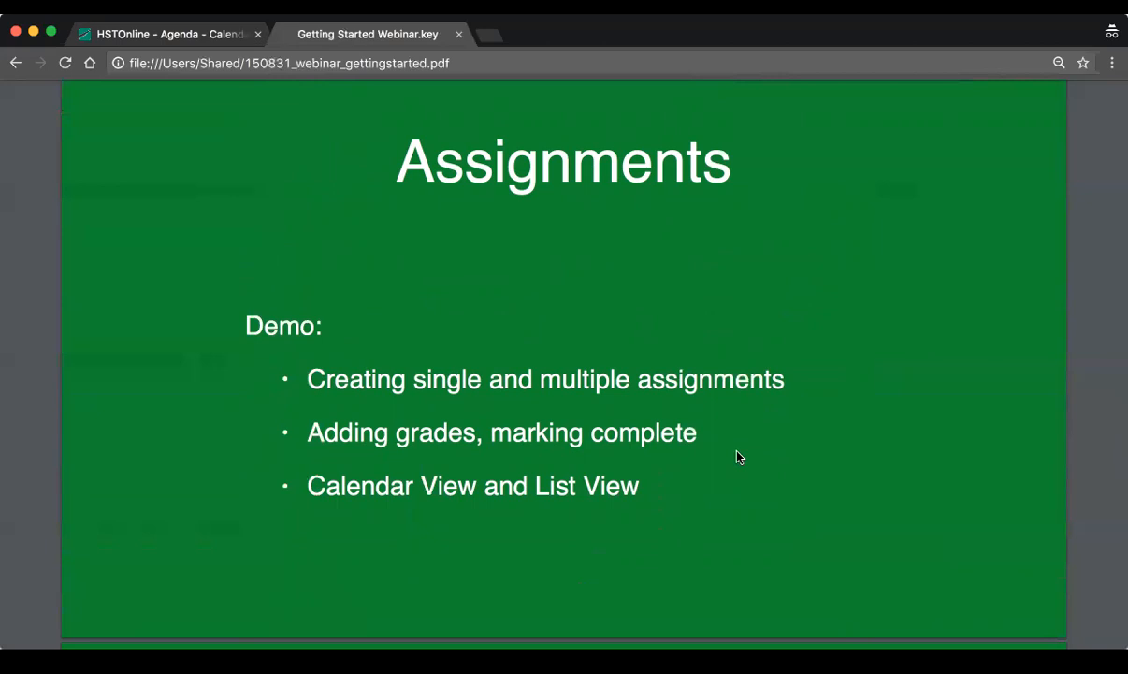
# Step: Switch to Homeschool Tracker and open the agenda's calendar view on the current work week
pyautogui.click(192, 36)
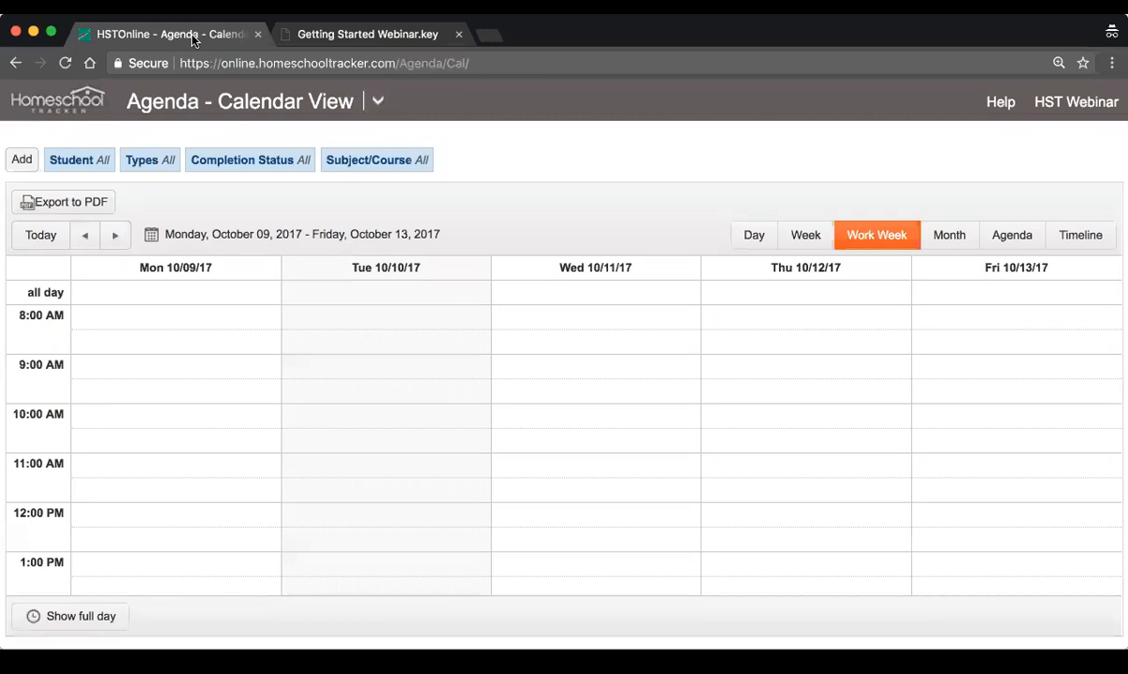
pyautogui.click(40, 243)
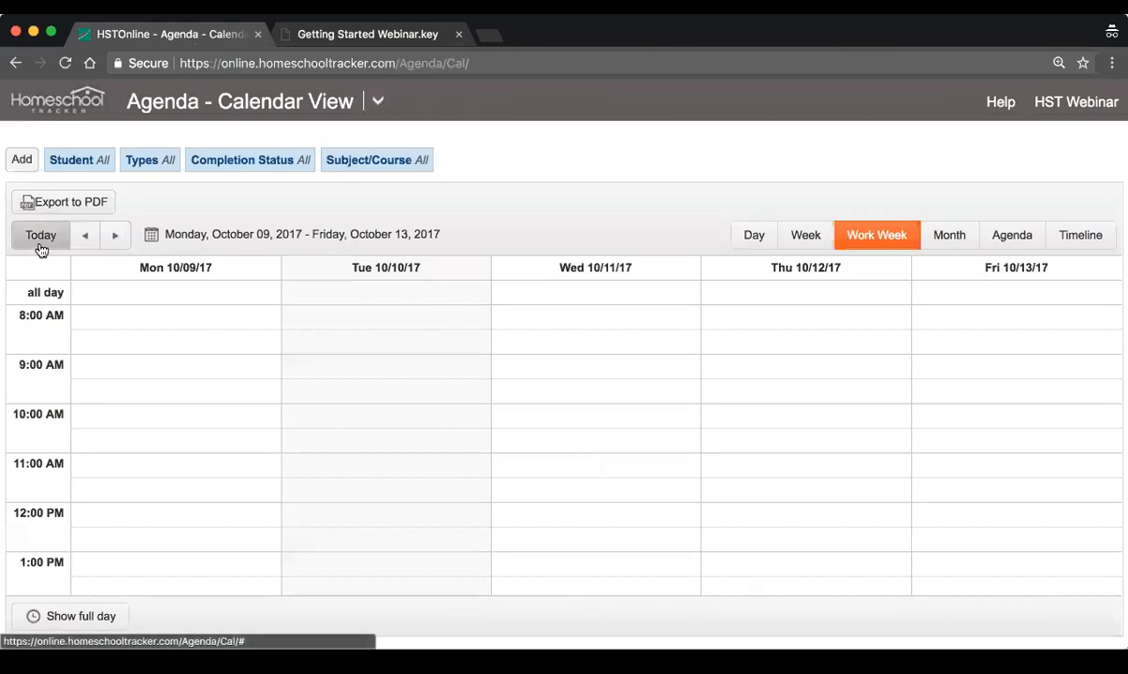
pyautogui.click(378, 103)
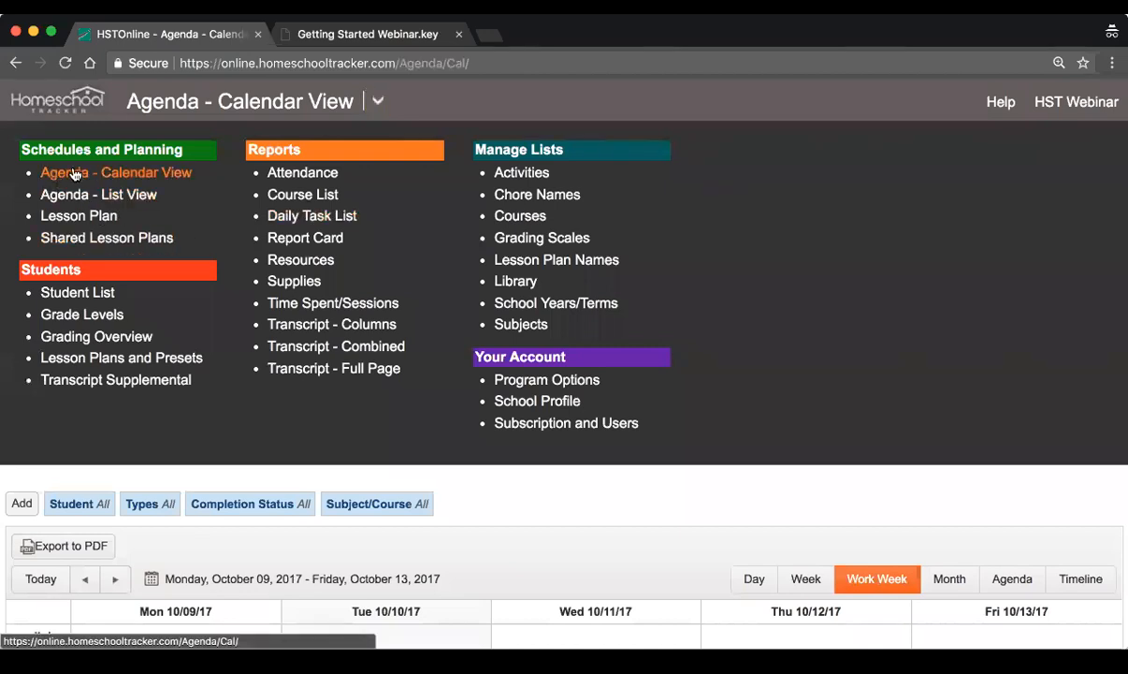
pyautogui.click(119, 178)
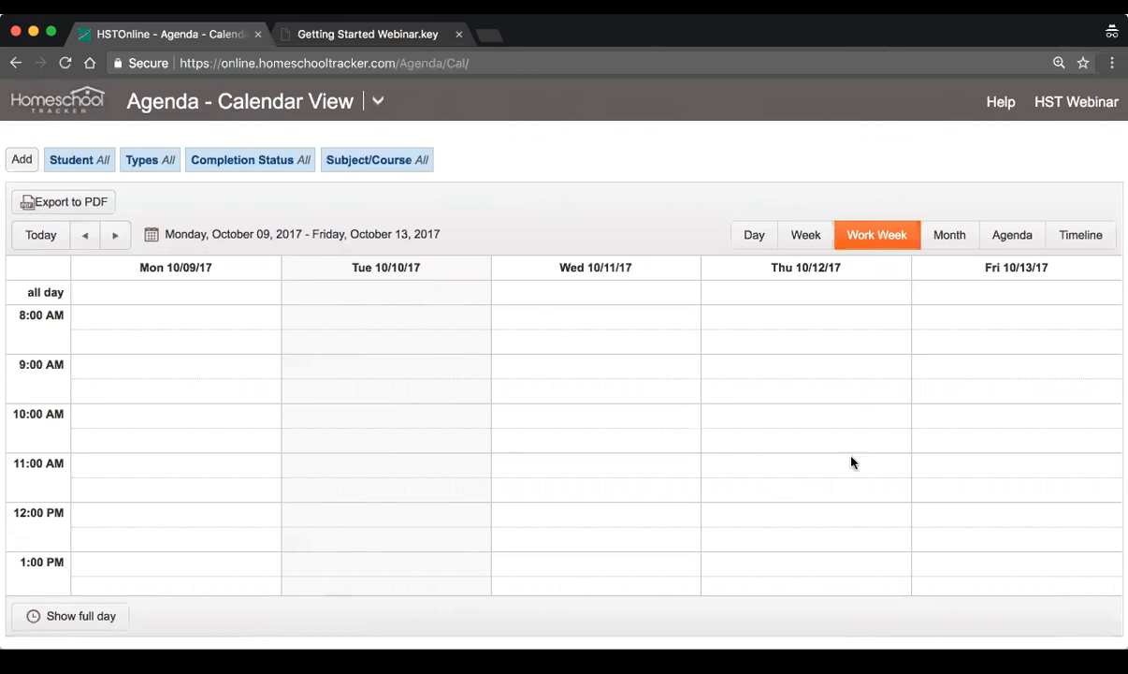
# Step: Try the calendar's date navigation and compare its Week and Month layouts, ending on the current Work Week
pyautogui.click(53, 238)
pyautogui.click(115, 236)
pyautogui.click(85, 235)
pyautogui.click(794, 240)
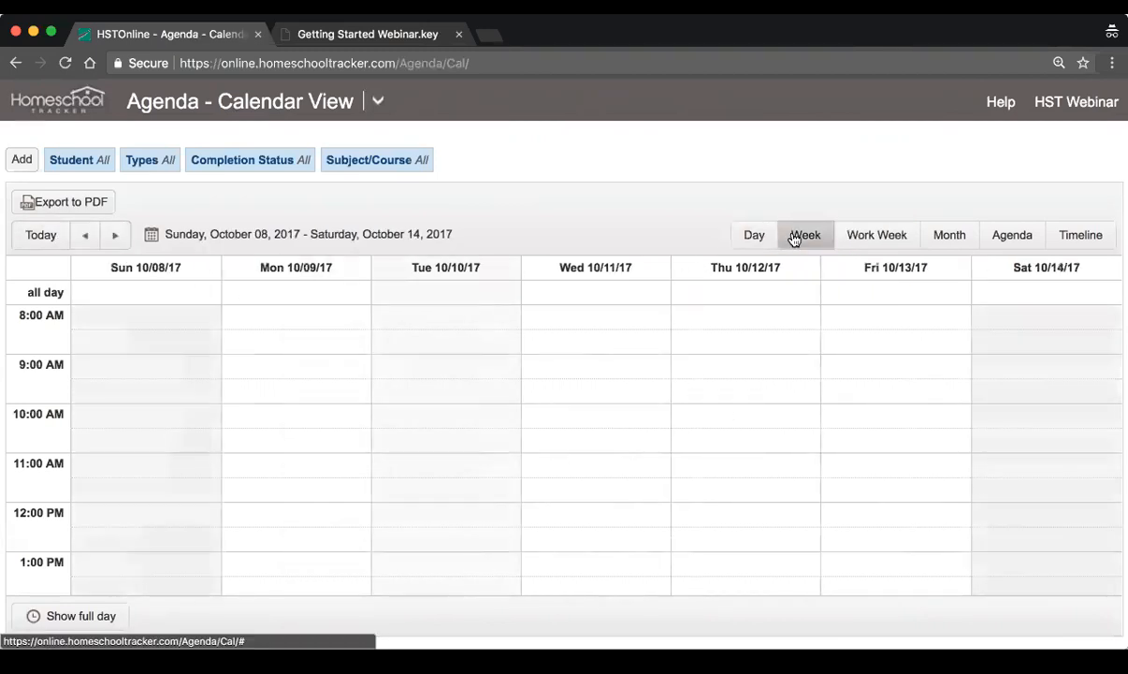
pyautogui.click(872, 241)
pyautogui.click(934, 242)
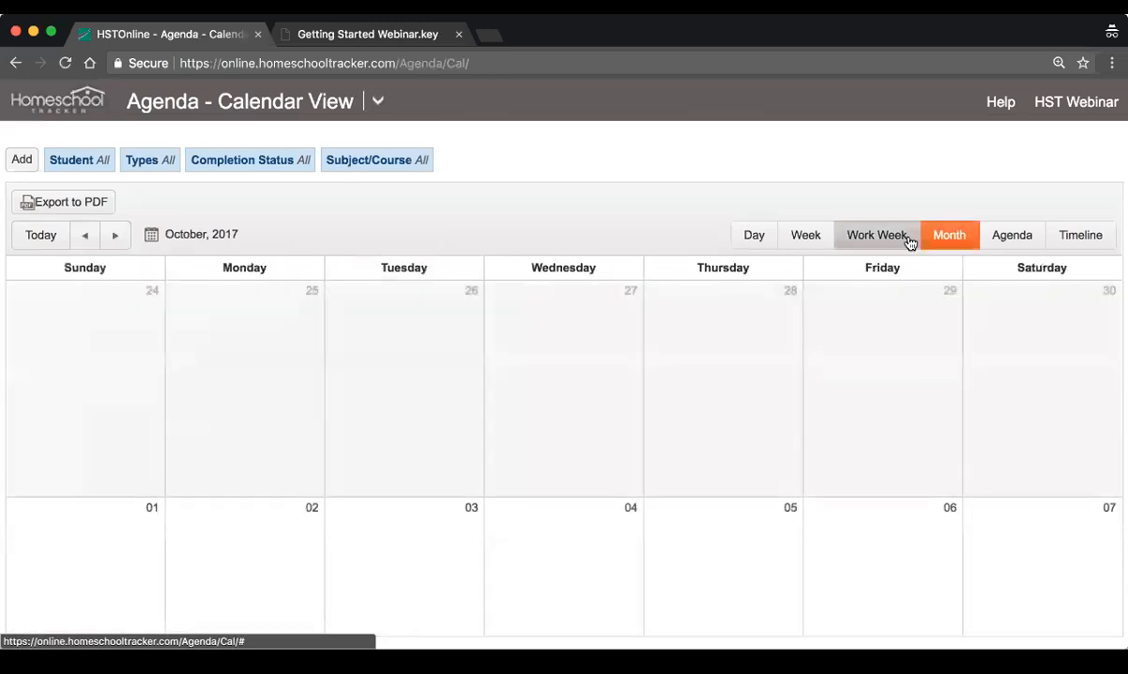
pyautogui.click(909, 242)
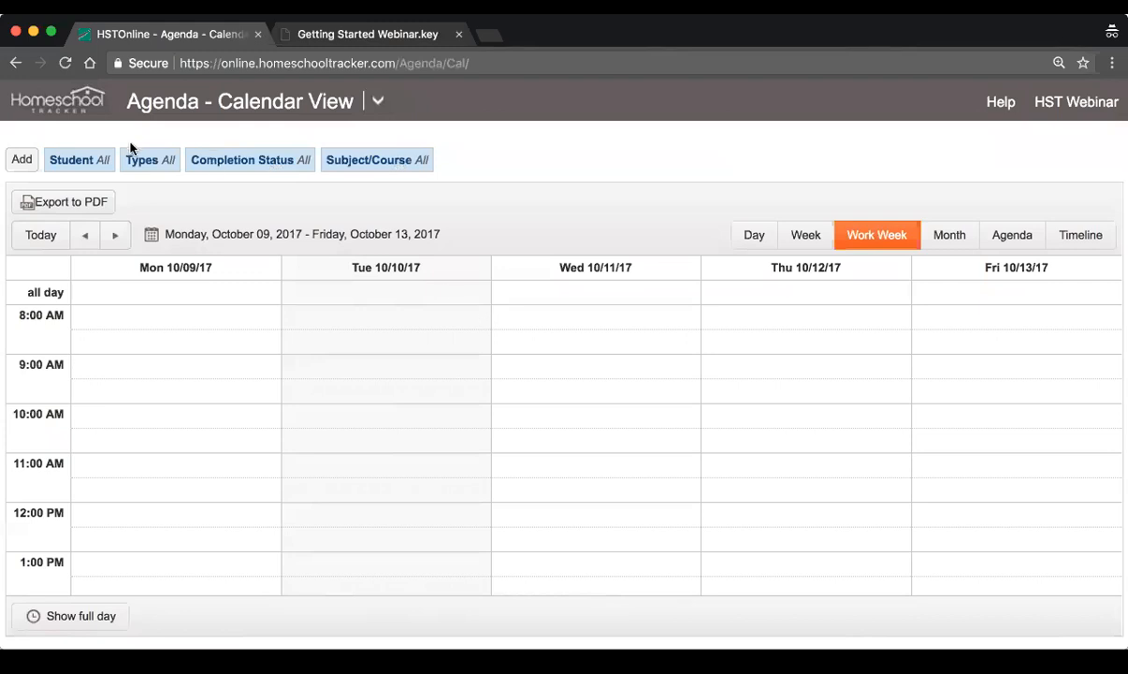
# Step: Inspect the calendar's Subject/Course and Student filter options
pyautogui.click(379, 167)
pyautogui.click(54, 206)
pyautogui.click(60, 166)
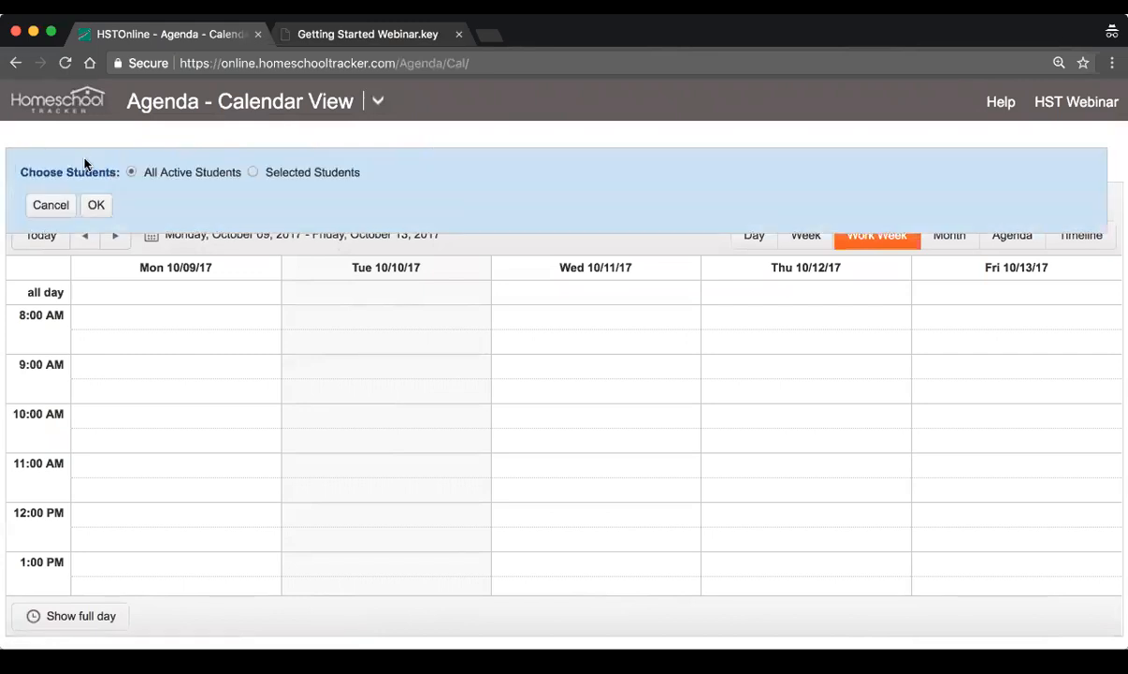
pyautogui.click(48, 202)
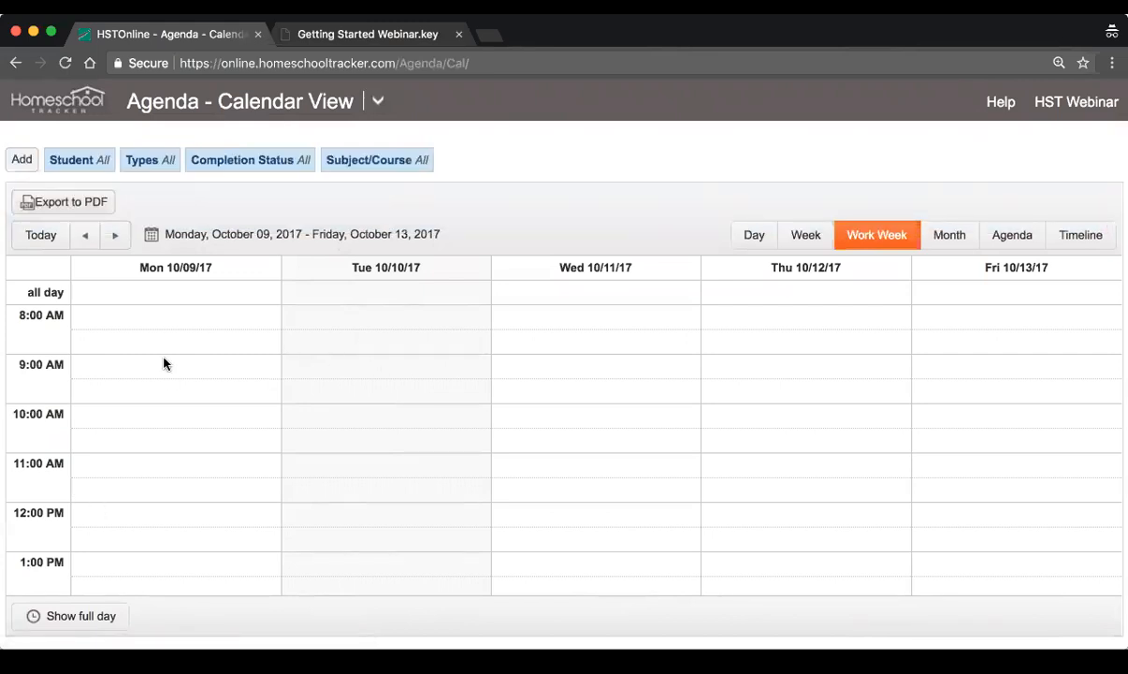
# Step: Start a new assignment and assign it to the first student listed
pyautogui.click(21, 159)
pyautogui.click(177, 210)
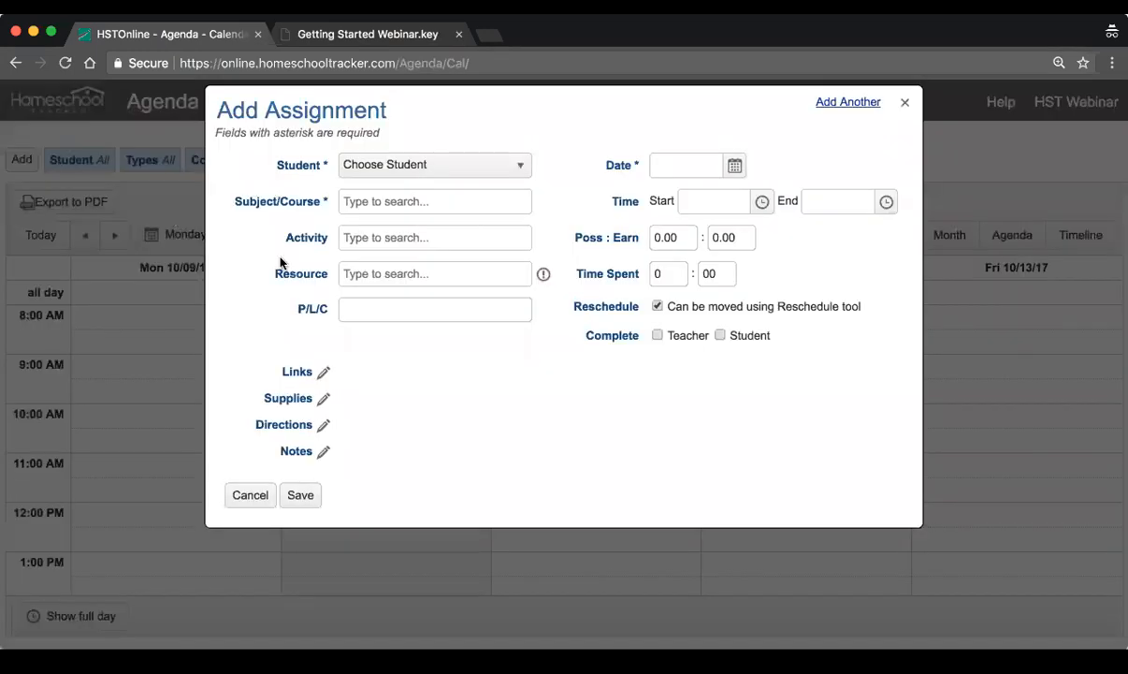
pyautogui.click(443, 168)
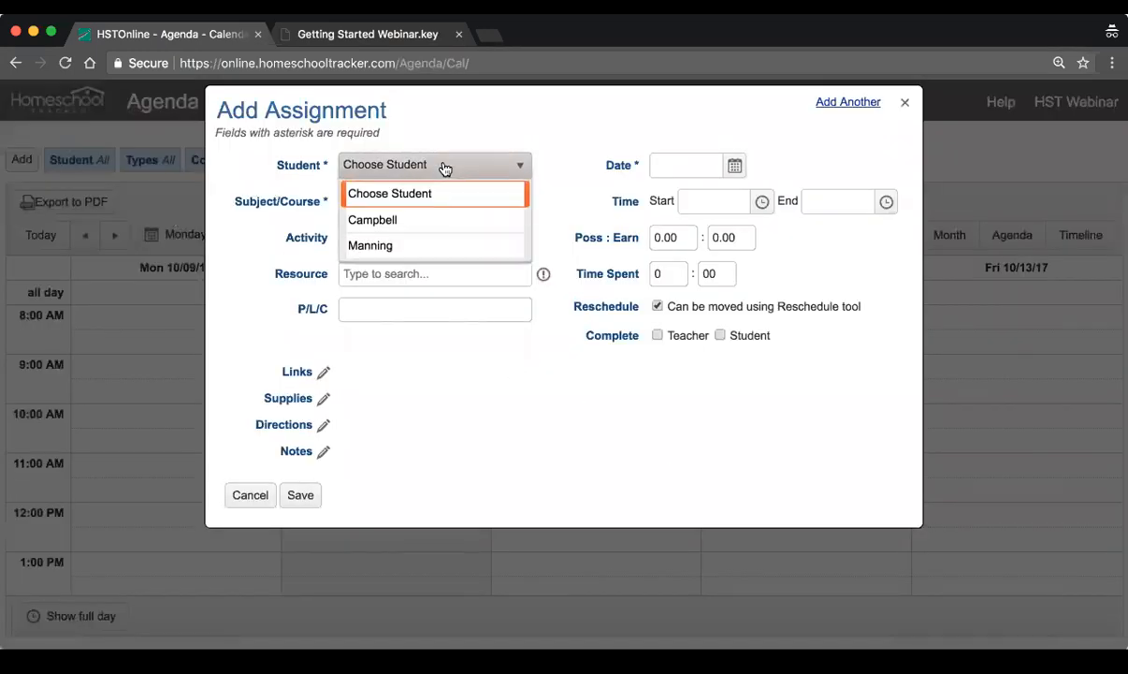
pyautogui.click(435, 220)
# Step: Search the courses for "reading" and set the assignment's subject/course to Language Arts/Reading 4
pyautogui.click(446, 197)
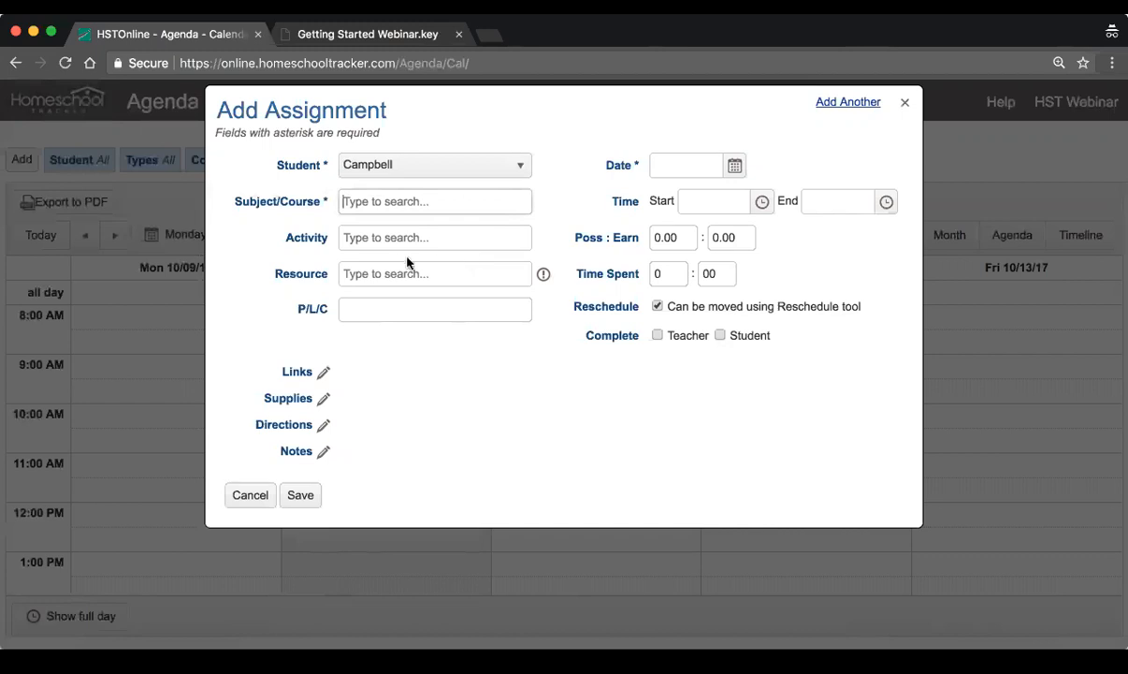
pyautogui.click(380, 266)
pyautogui.click(375, 199)
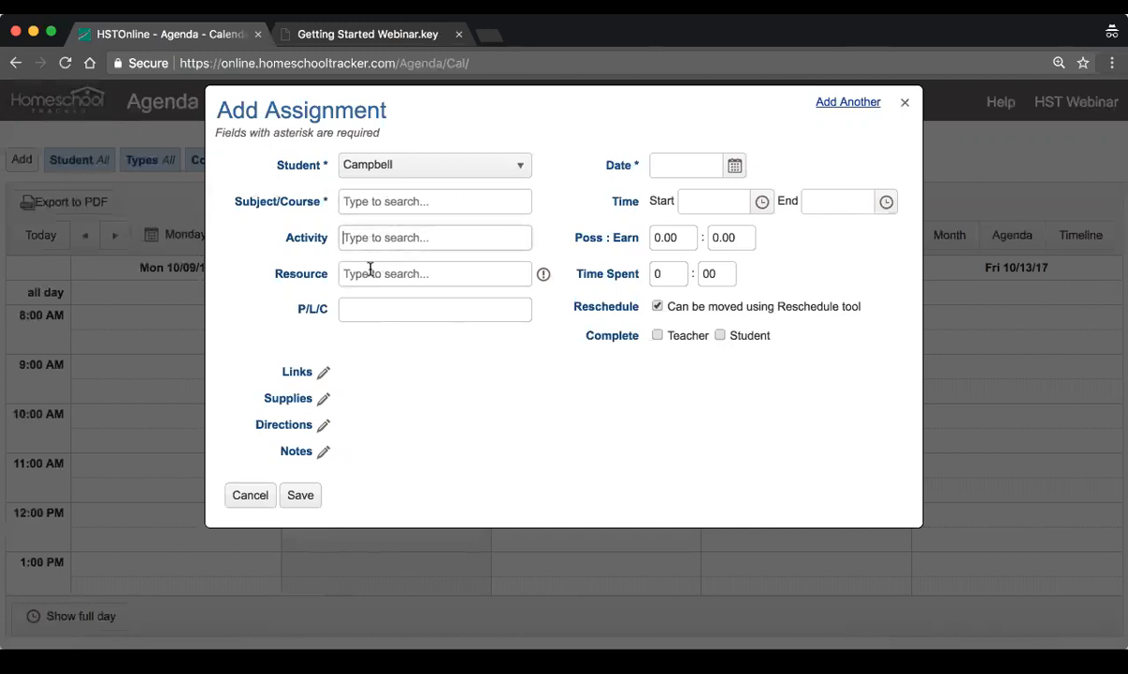
pyautogui.click(383, 236)
pyautogui.click(395, 202)
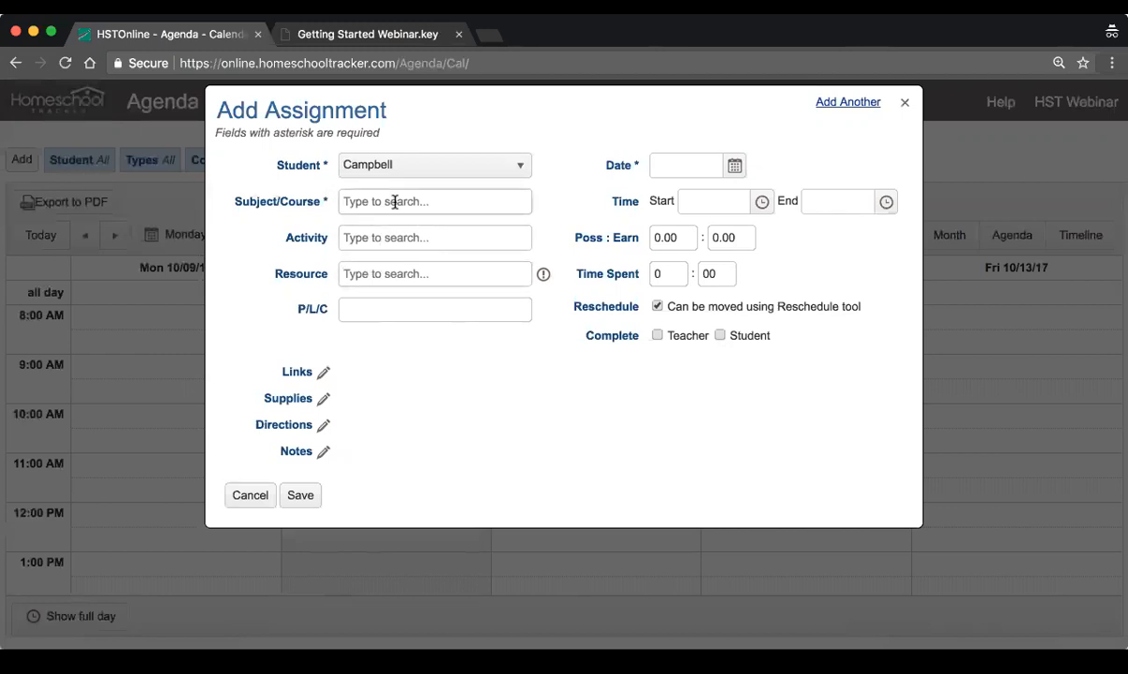
pyautogui.write('reading')
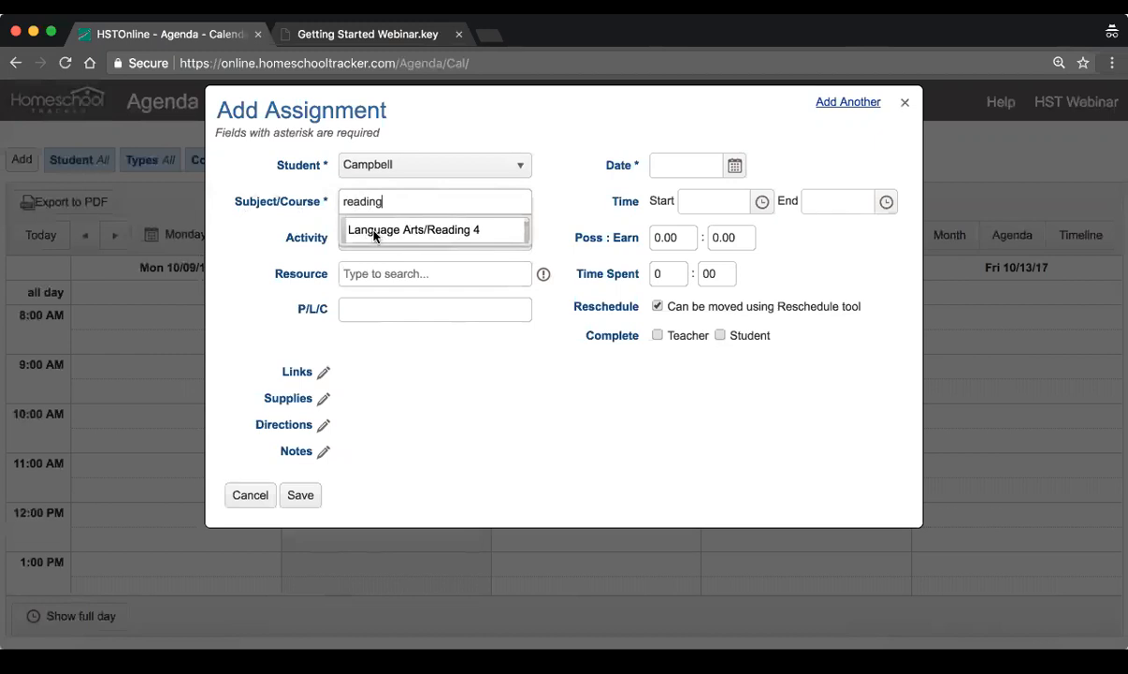
pyautogui.click(486, 232)
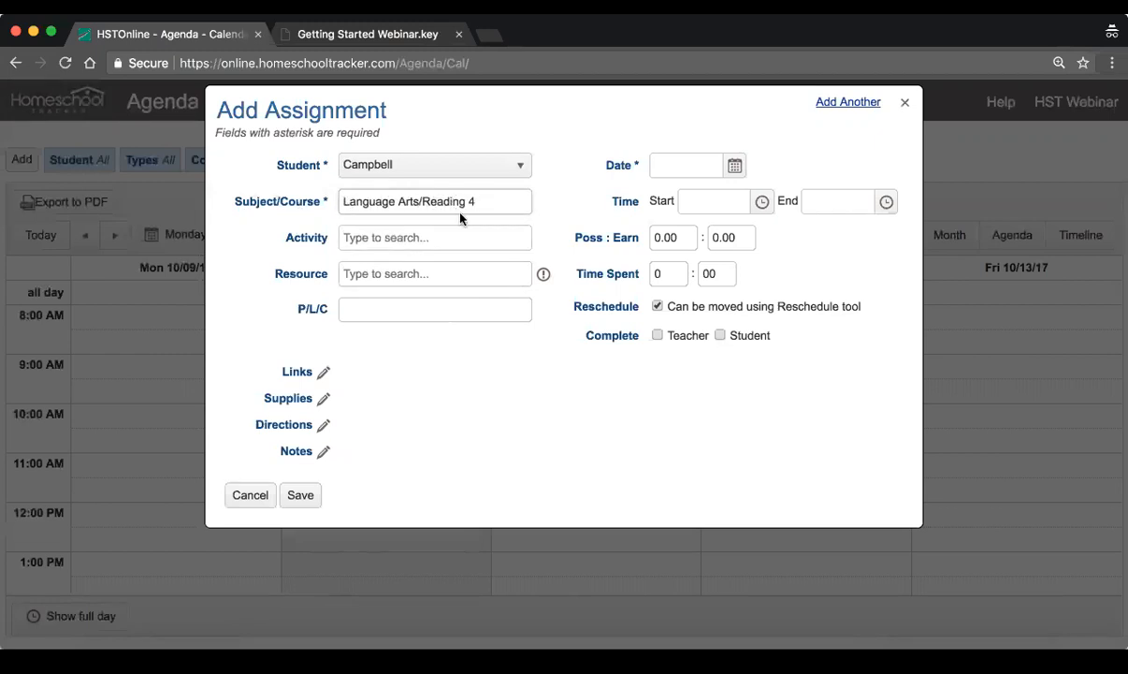
# Step: Set the activity to Lesson and the resource to All About Spelling: Level 5, Teacher's Manual and Student Packet
pyautogui.click(499, 240)
pyautogui.write('les')
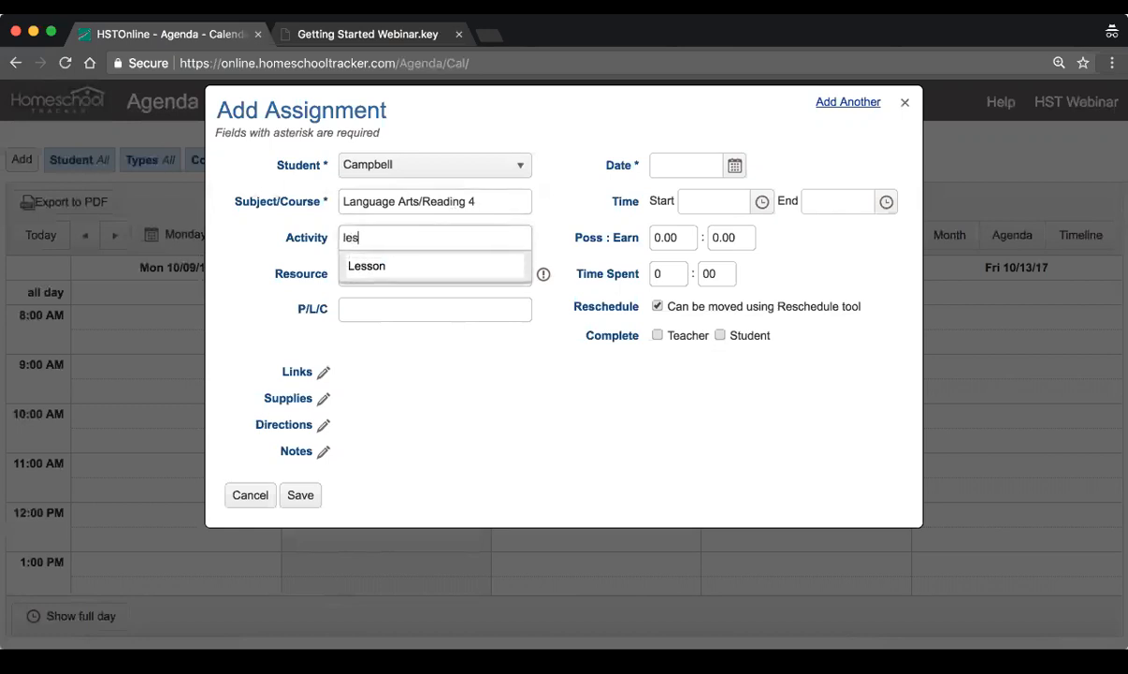
pyautogui.click(487, 266)
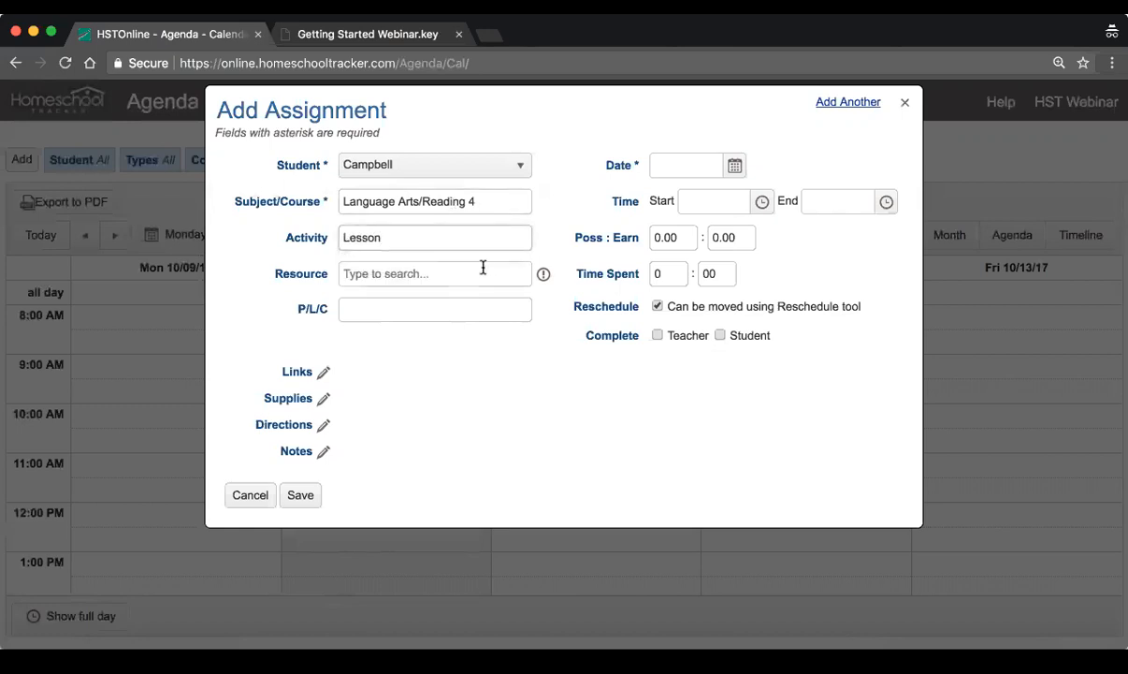
pyautogui.press('Tab')
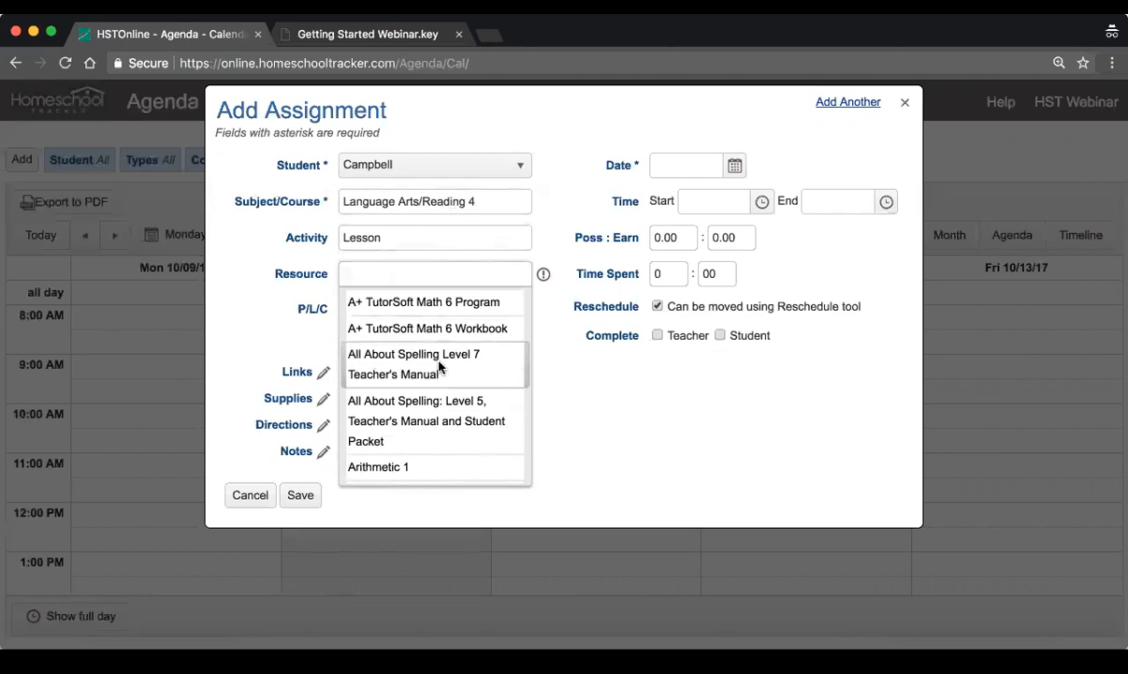
pyautogui.scroll(-4, 440, 365)
pyautogui.scroll(3, 440, 365)
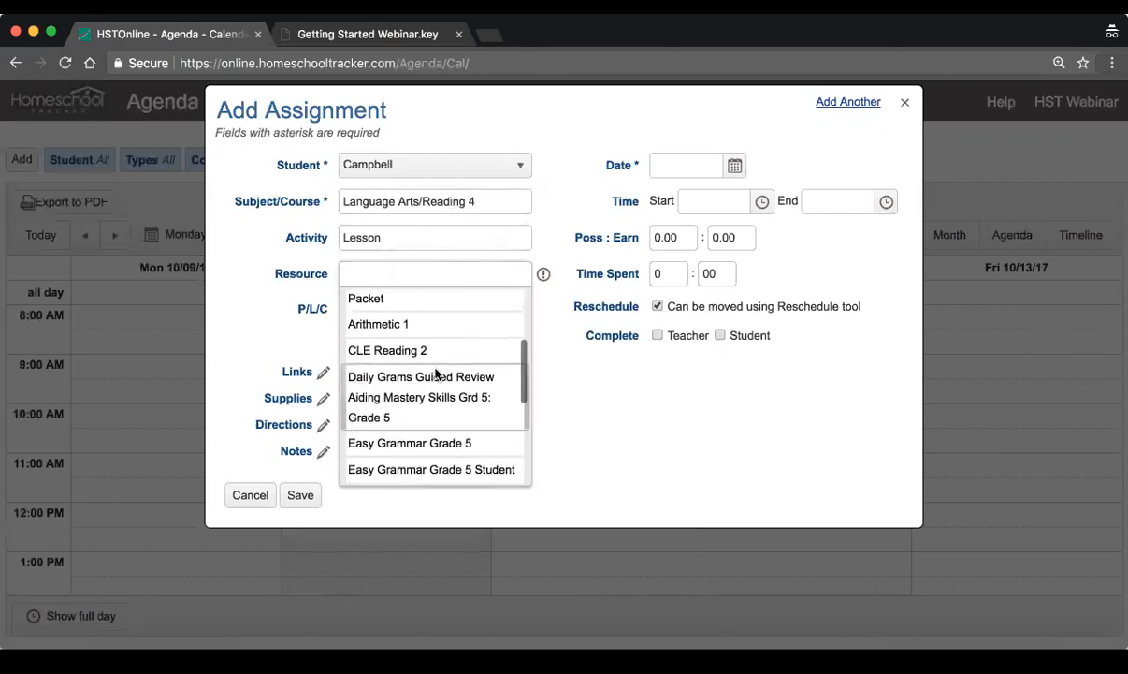
pyautogui.click(384, 335)
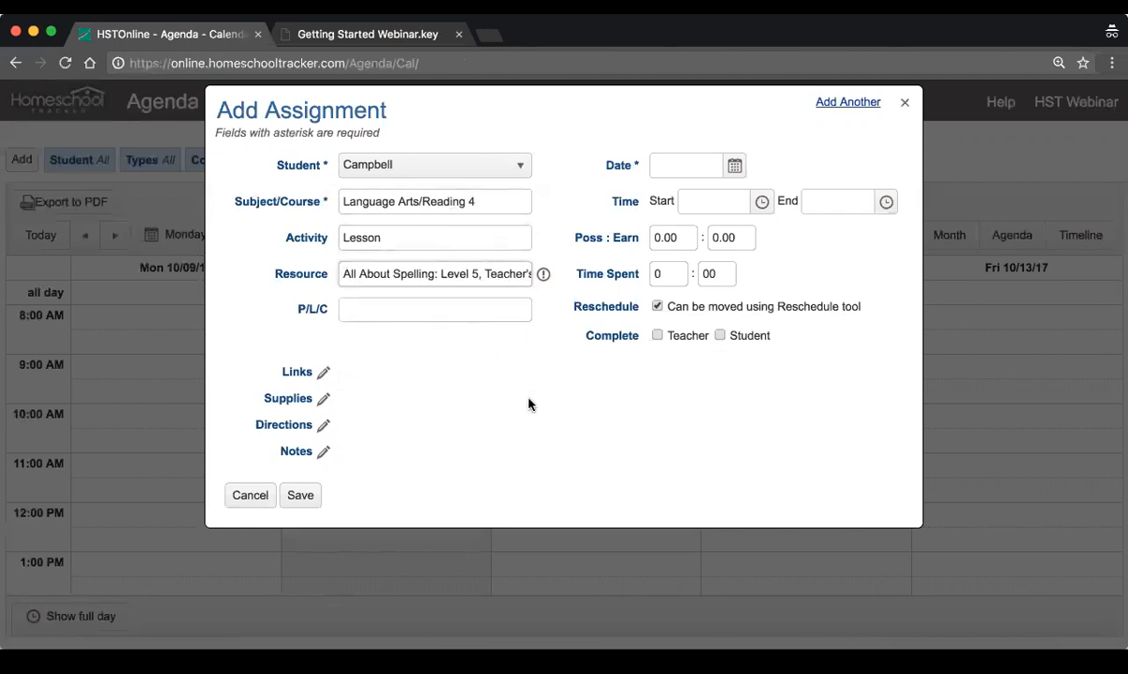
# Step: Enter Lesson 1 as the assignment's P/L/C and set its date to 10/10/2017
pyautogui.click(425, 311)
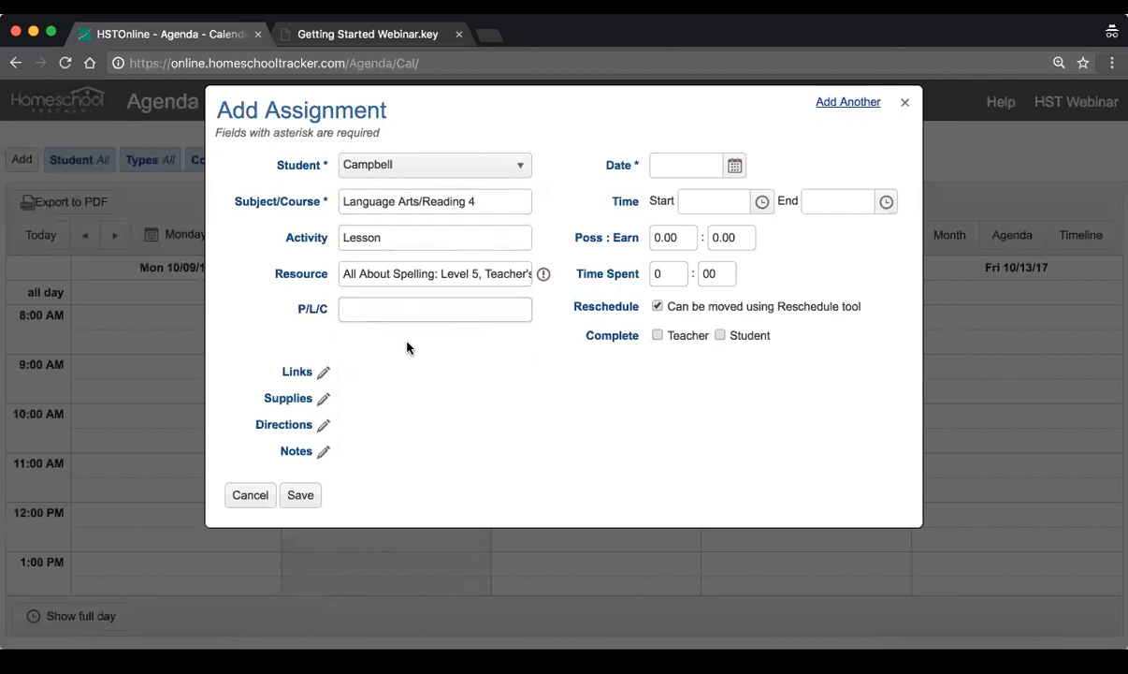
pyautogui.write('Lesson 1')
pyautogui.click(736, 165)
pyautogui.click(779, 388)
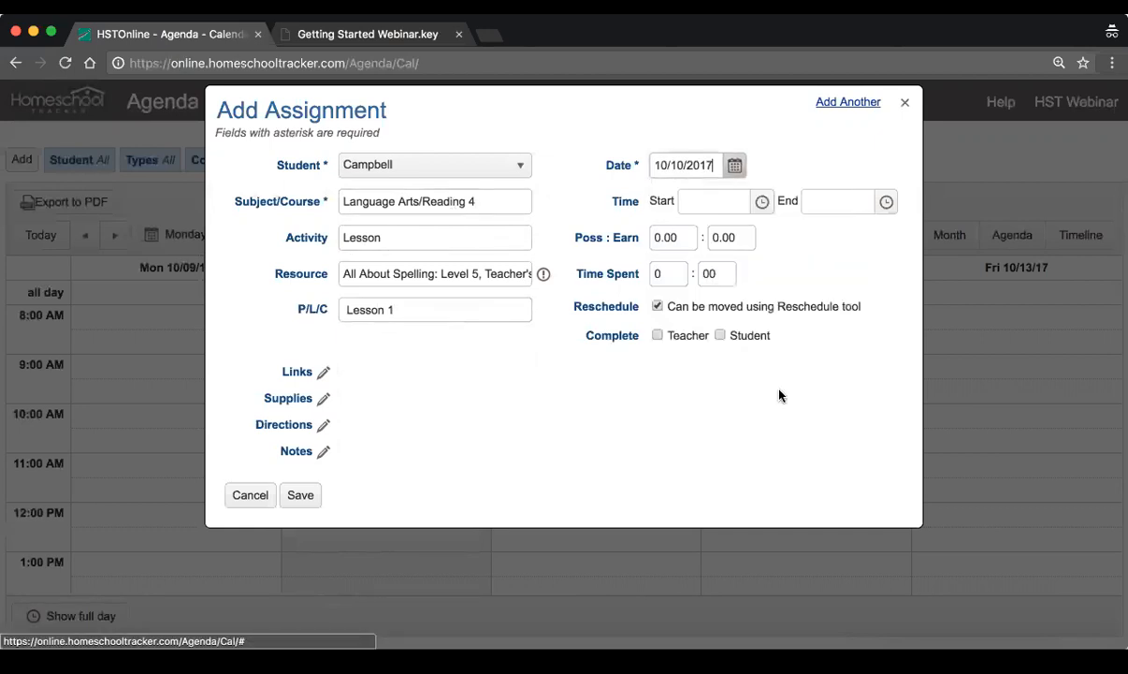
# Step: Schedule the assignment from 8:00 AM to 10:00 AM
pyautogui.click(762, 201)
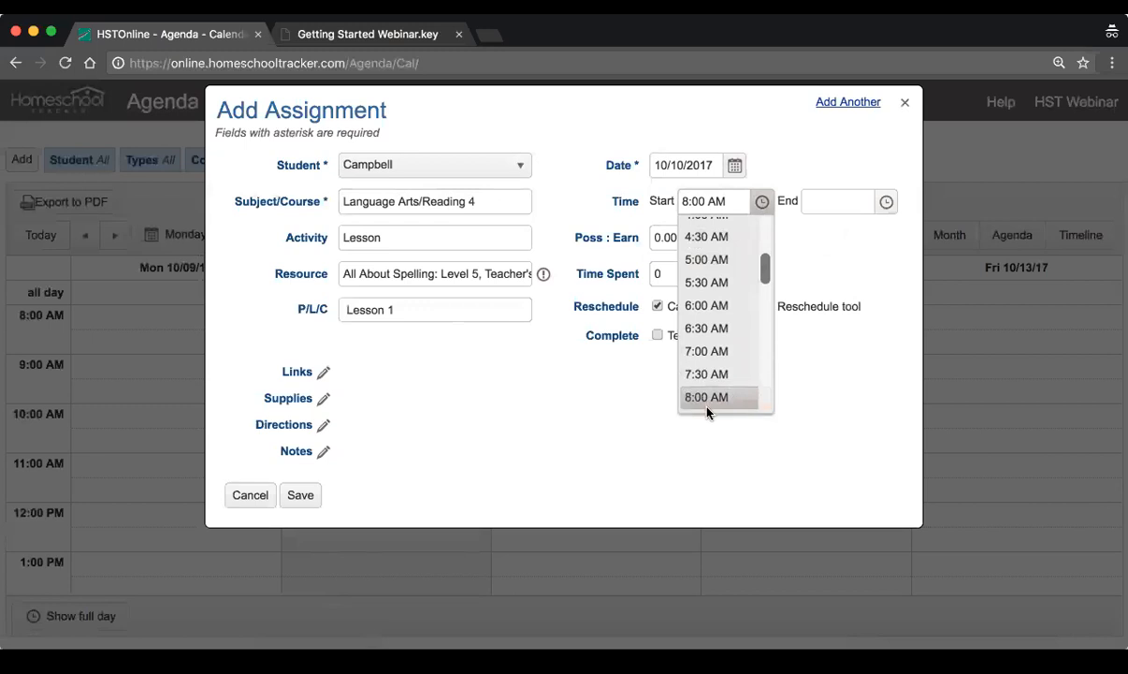
pyautogui.click(709, 397)
pyautogui.click(885, 202)
pyautogui.scroll(-3, 836, 280)
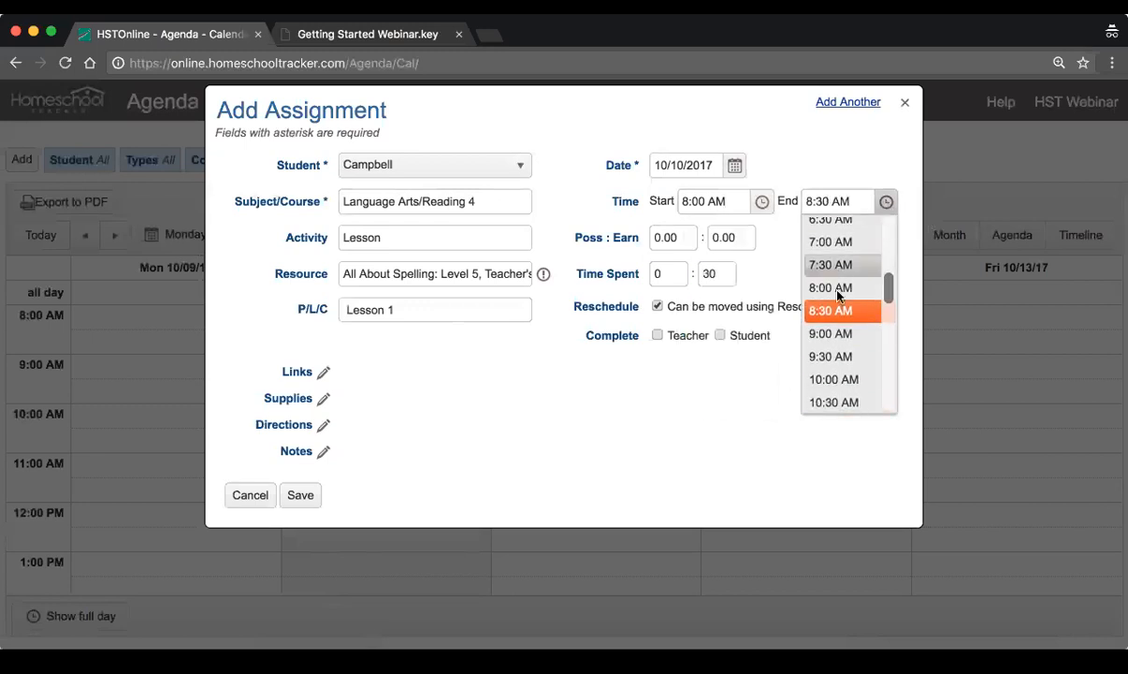
pyautogui.click(833, 381)
# Step: Set the assignment's possible points to 10 and save the assignment to the calendar
pyautogui.click(688, 237)
pyautogui.write('10')
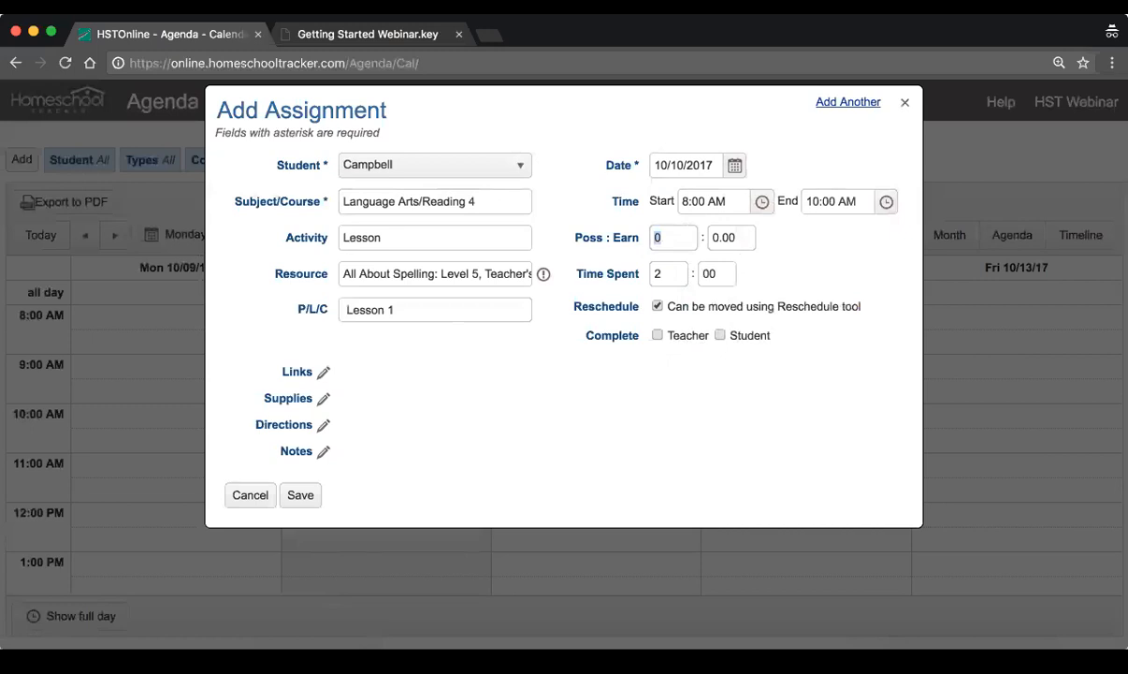
pyautogui.press('Tab')
pyautogui.press('Tab')
pyautogui.click(302, 498)
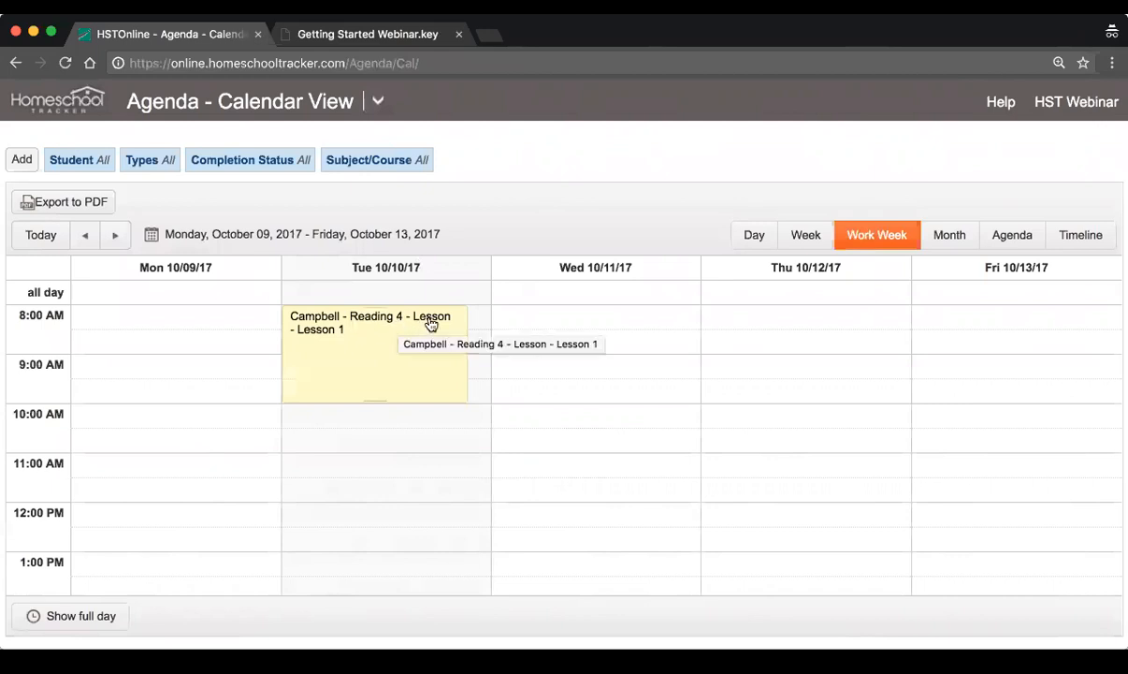
# Step: View the Lesson 1 assignment's summary and full details, and close them without making changes
pyautogui.click(339, 360)
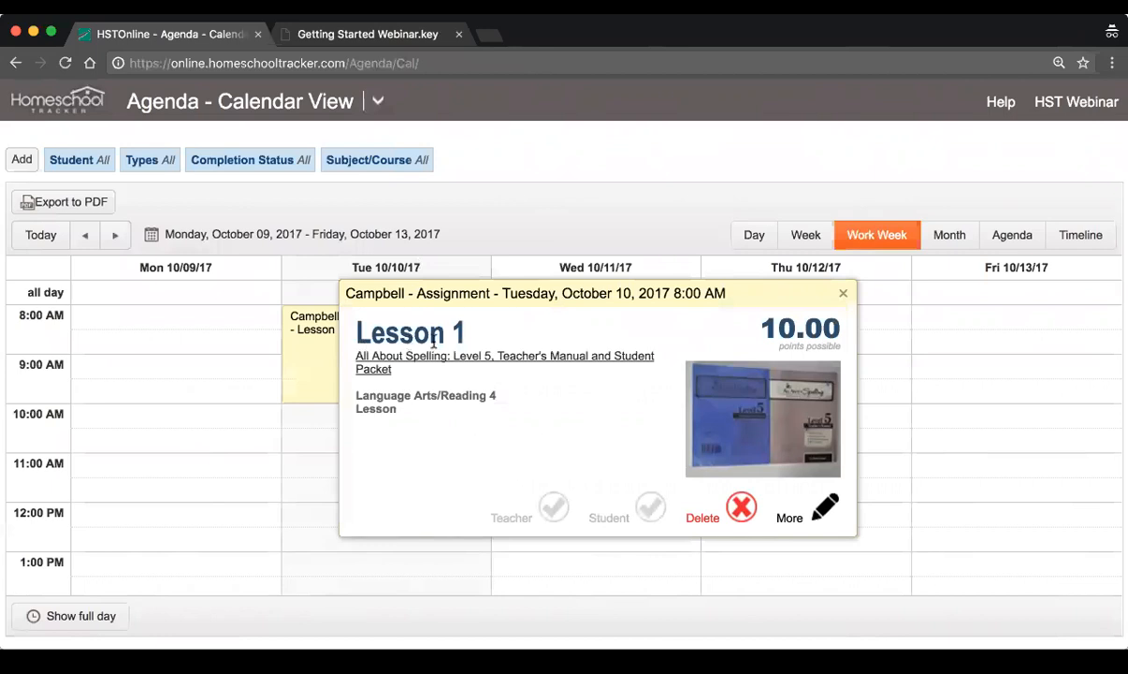
pyautogui.click(826, 508)
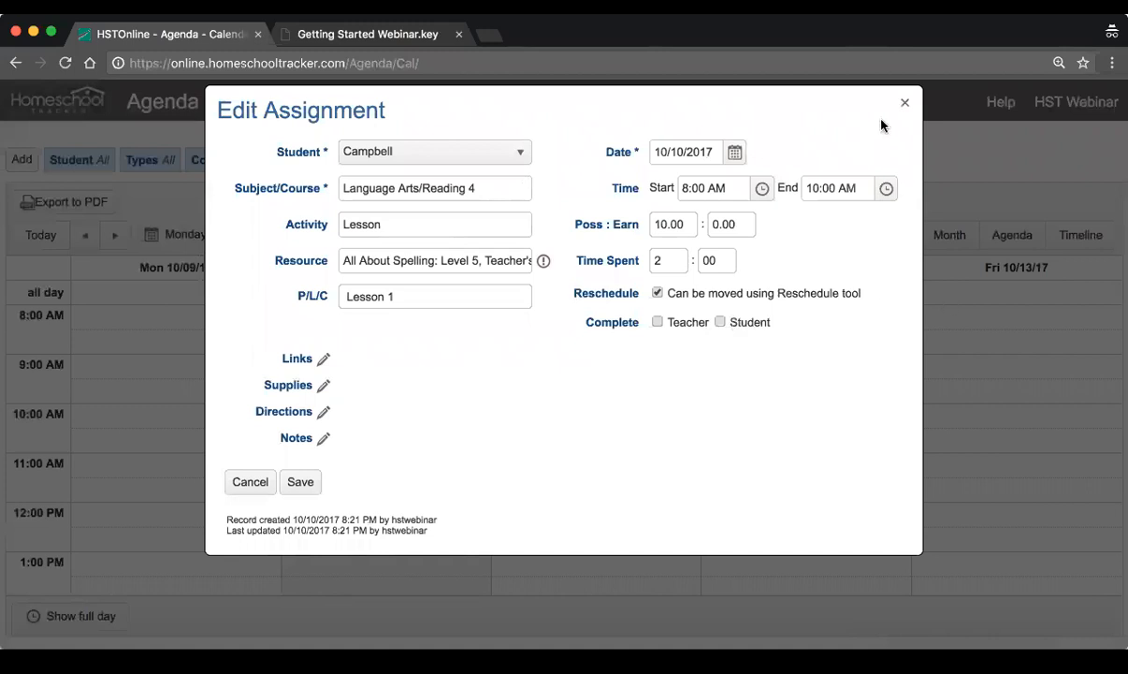
pyautogui.click(905, 104)
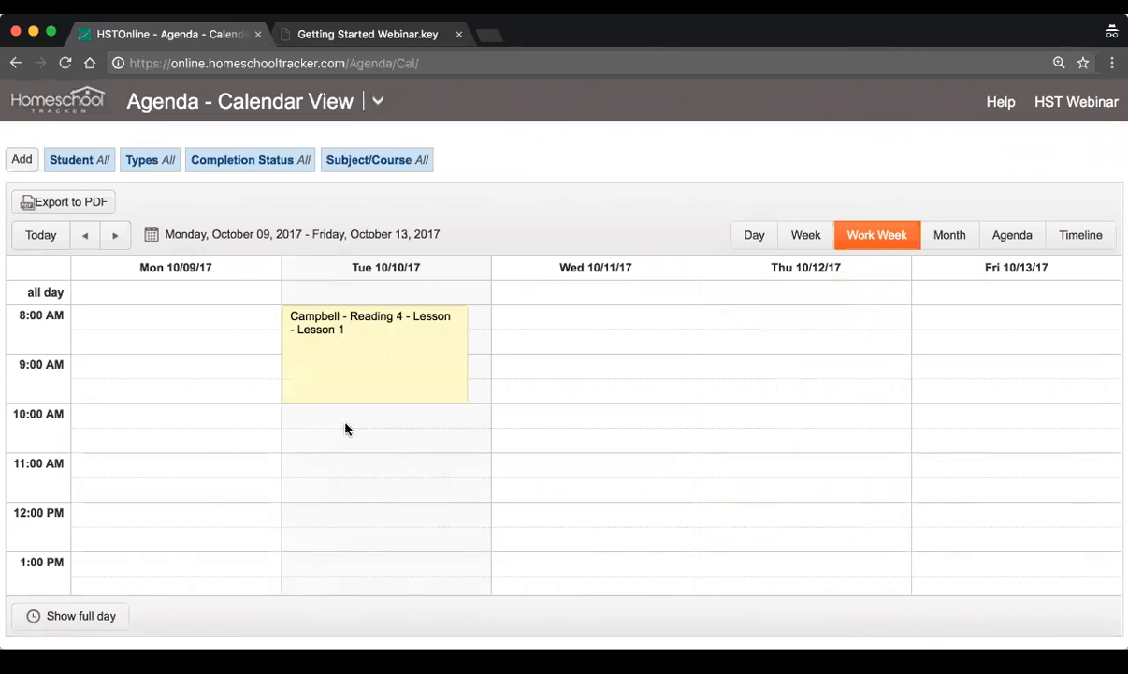
# Step: Record 8 earned points on the Lesson 1 assignment, mark it complete by the teacher, and save it
pyautogui.click(342, 353)
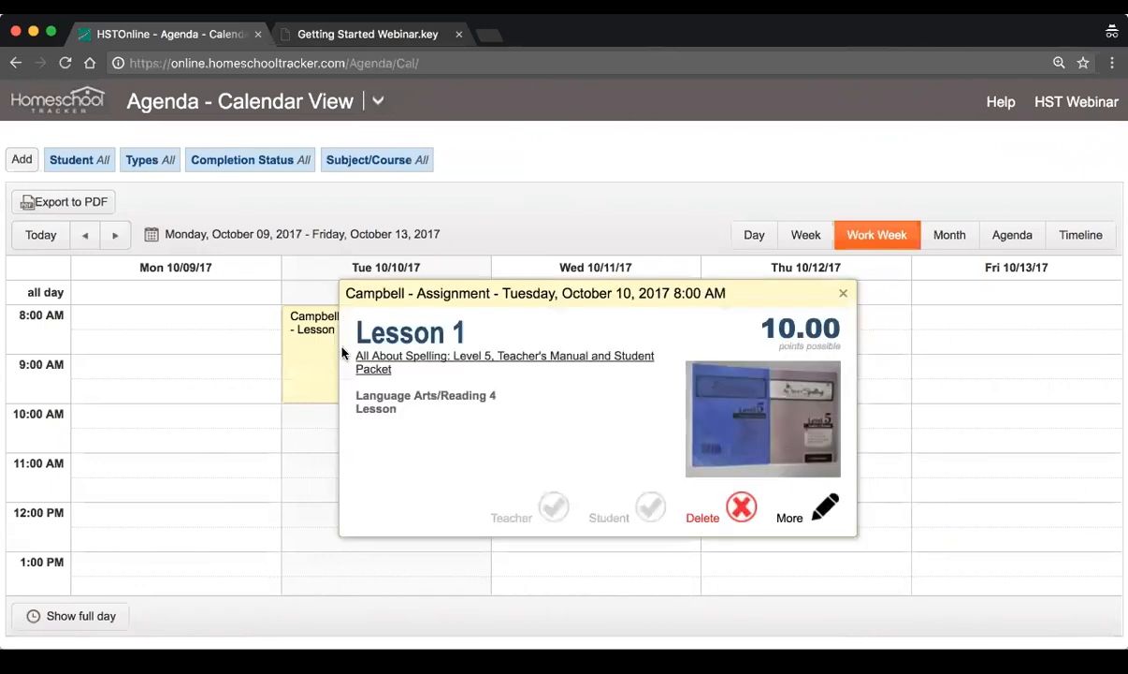
pyautogui.click(824, 508)
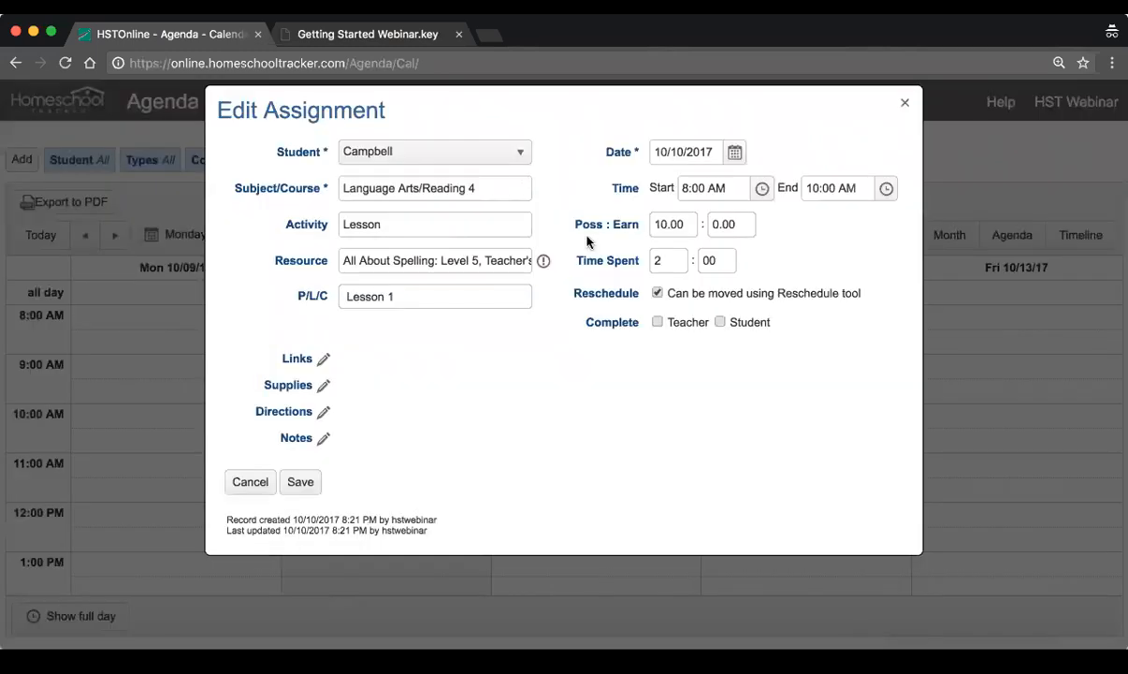
pyautogui.click(730, 228)
pyautogui.write('8')
pyautogui.click(658, 323)
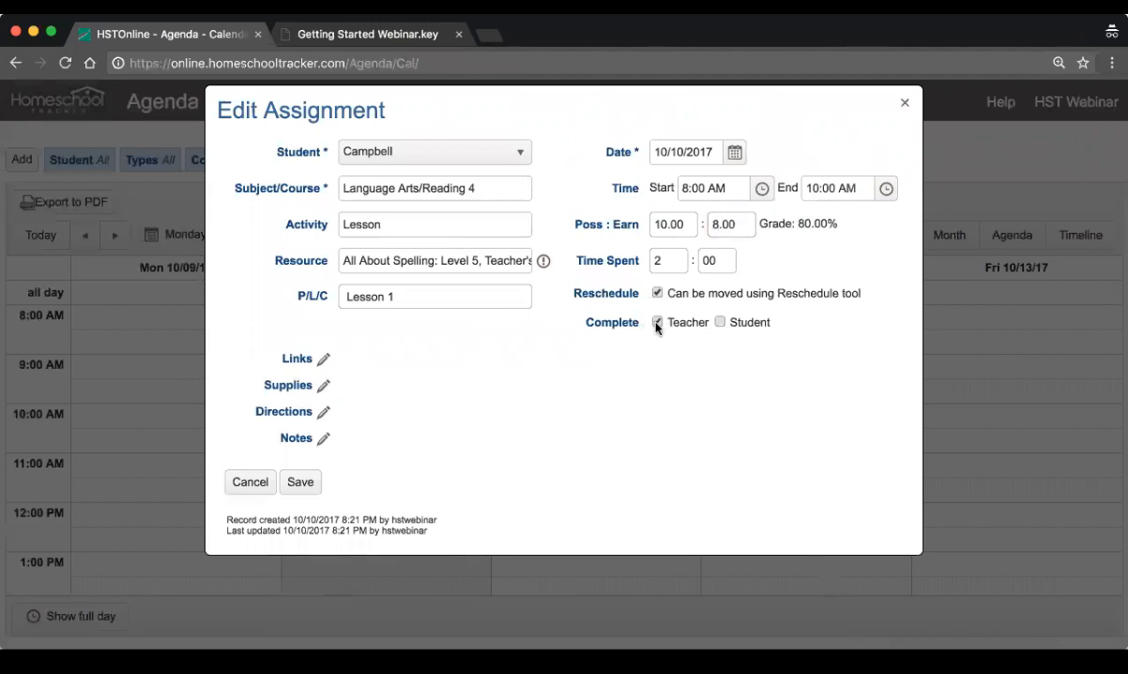
pyautogui.moveTo(758, 224); pyautogui.dragTo(870, 229)
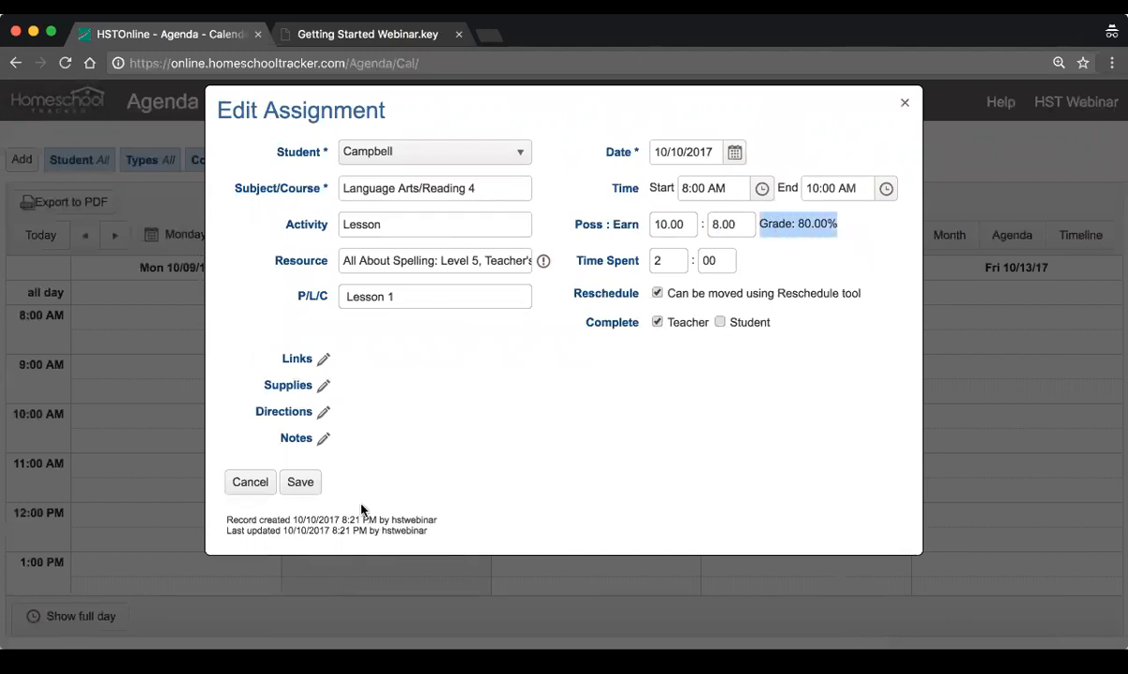
pyautogui.click(292, 485)
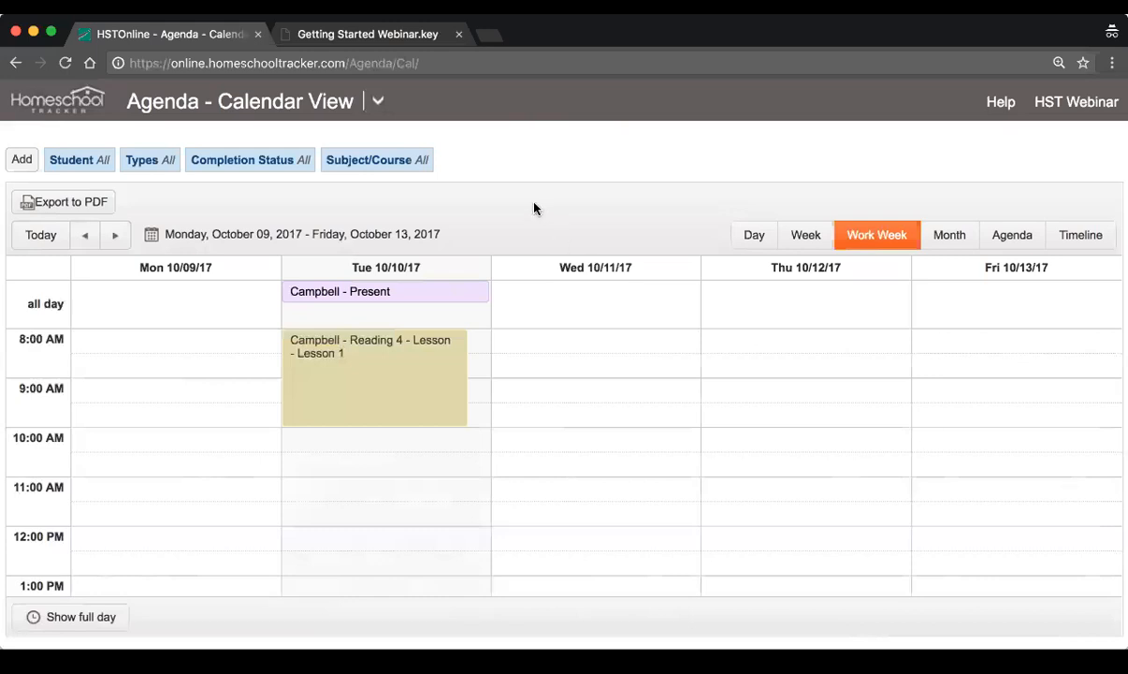
# Step: Start adding multiple assignments from the agenda calendar
pyautogui.scroll(-2, 635, 386)
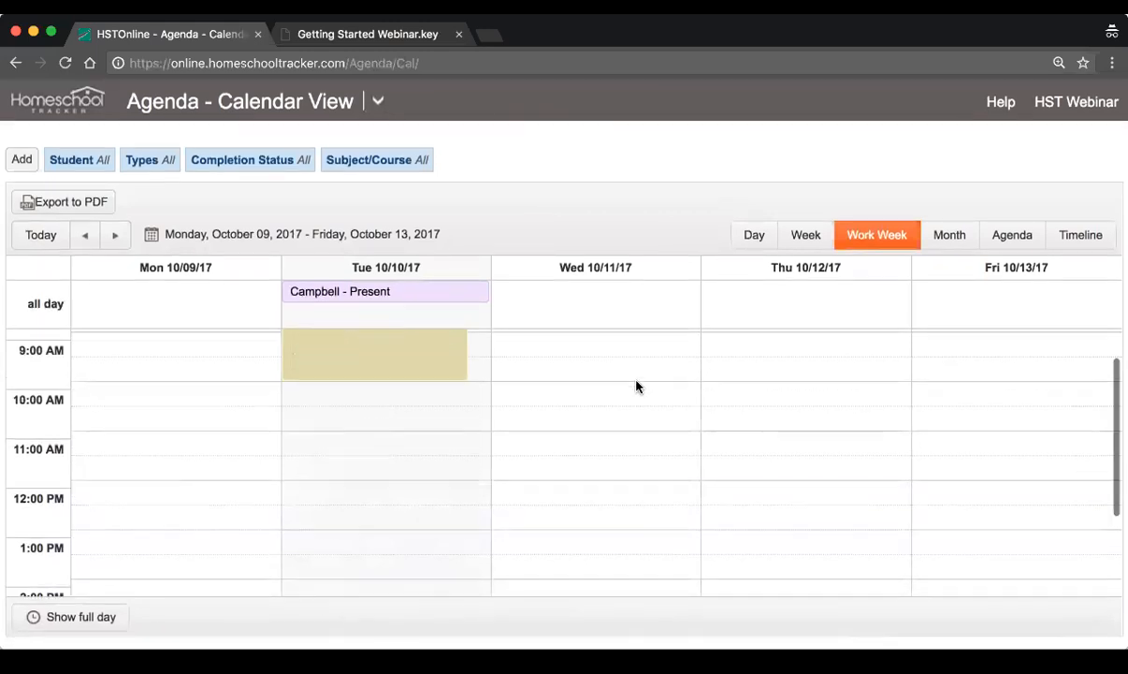
pyautogui.scroll(2, 634, 386)
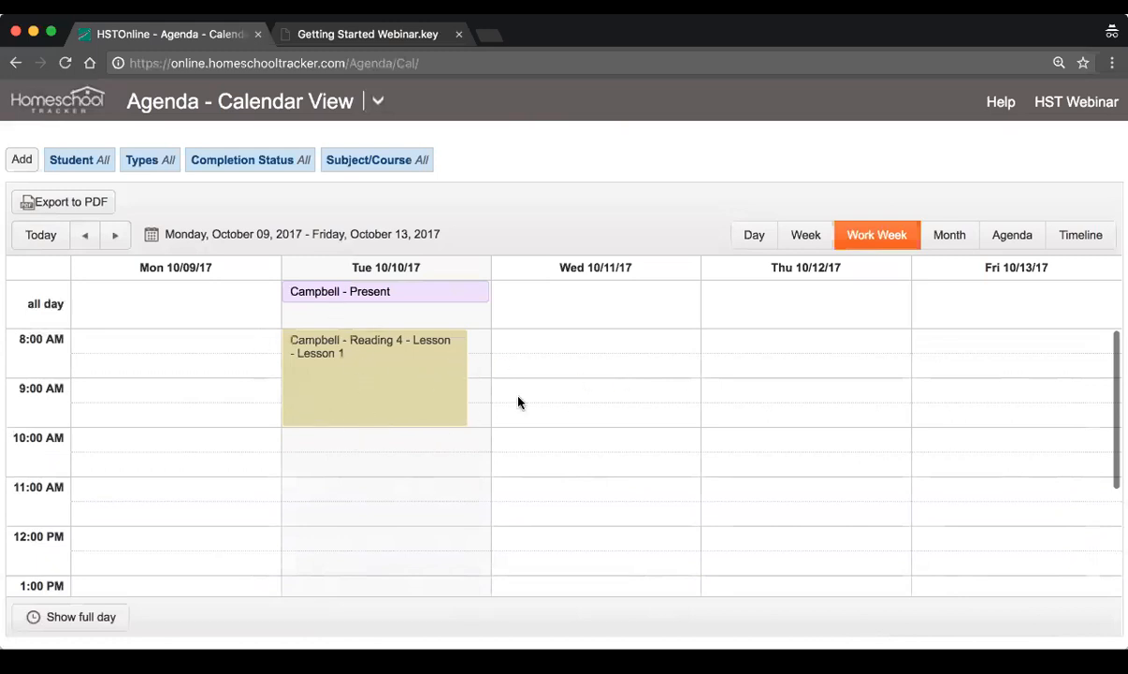
pyautogui.click(21, 161)
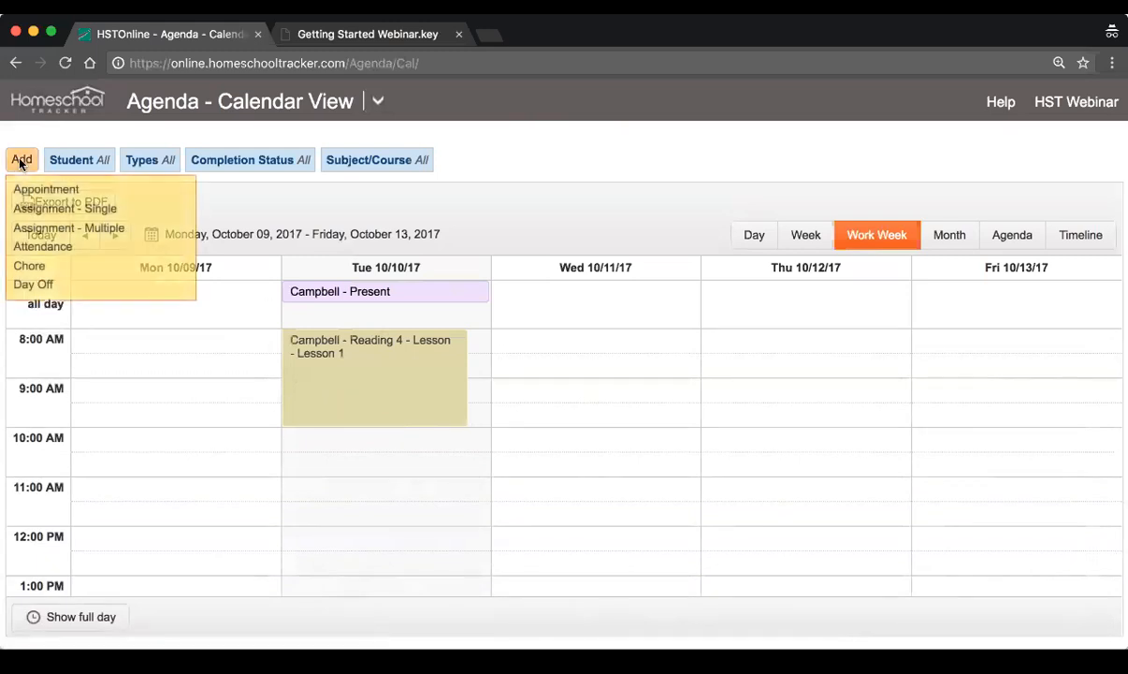
pyautogui.click(105, 242)
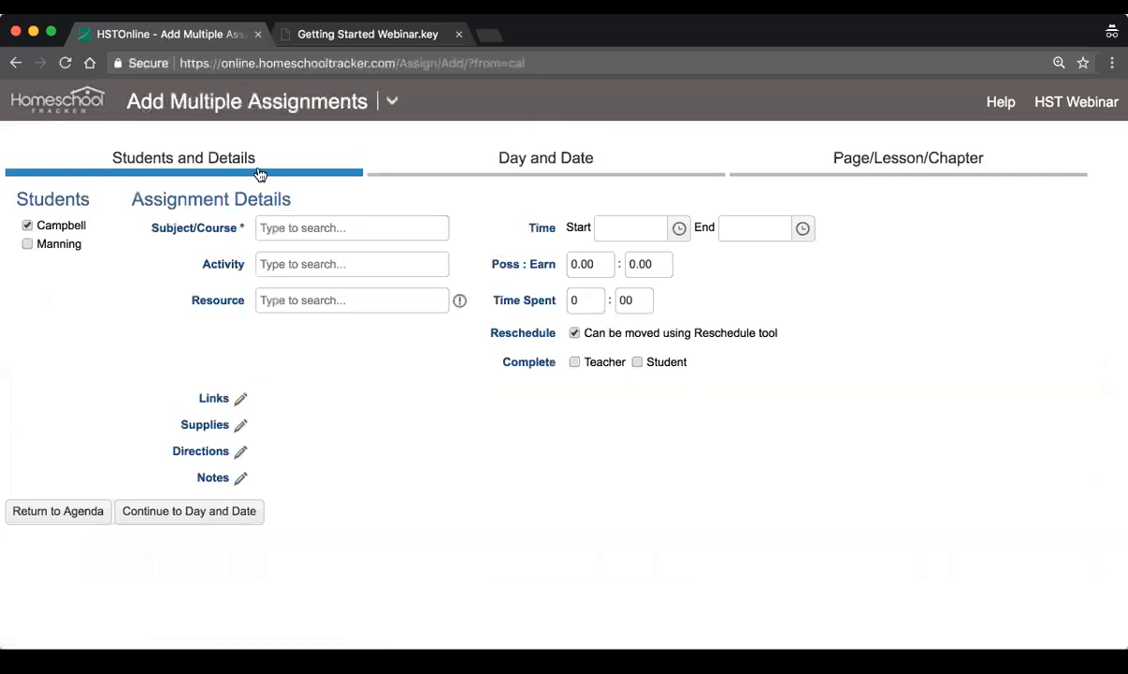
pyautogui.click(547, 162)
pyautogui.click(854, 169)
pyautogui.click(561, 167)
pyautogui.click(240, 161)
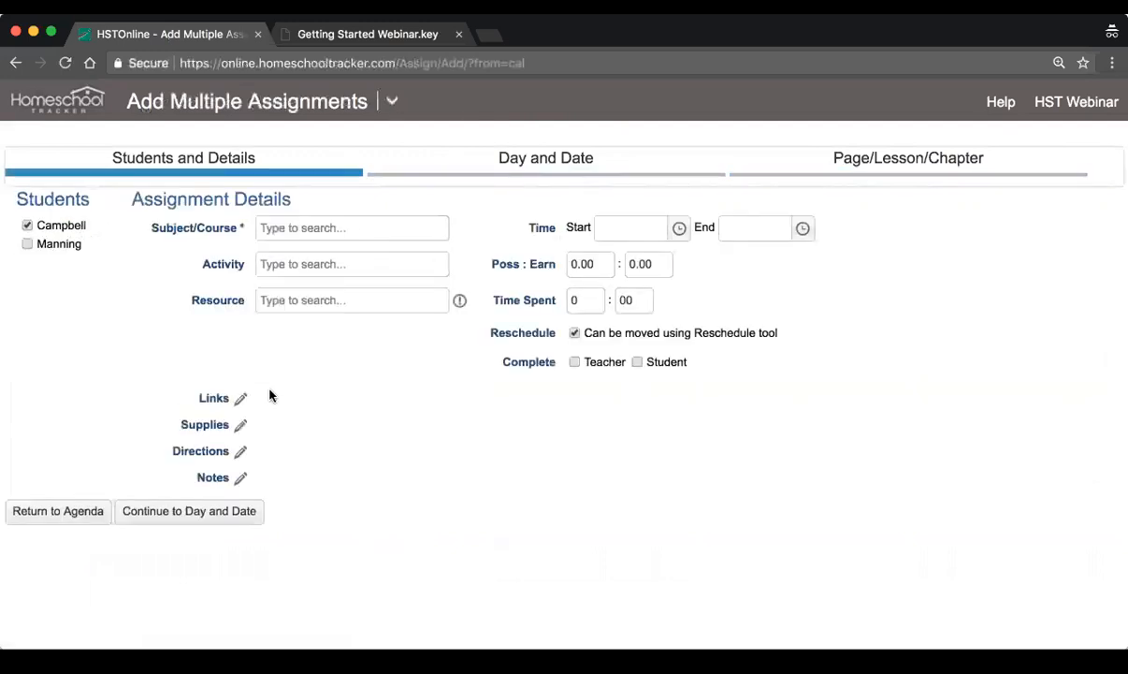
pyautogui.click(52, 225)
pyautogui.click(53, 243)
pyautogui.click(52, 224)
pyautogui.click(53, 245)
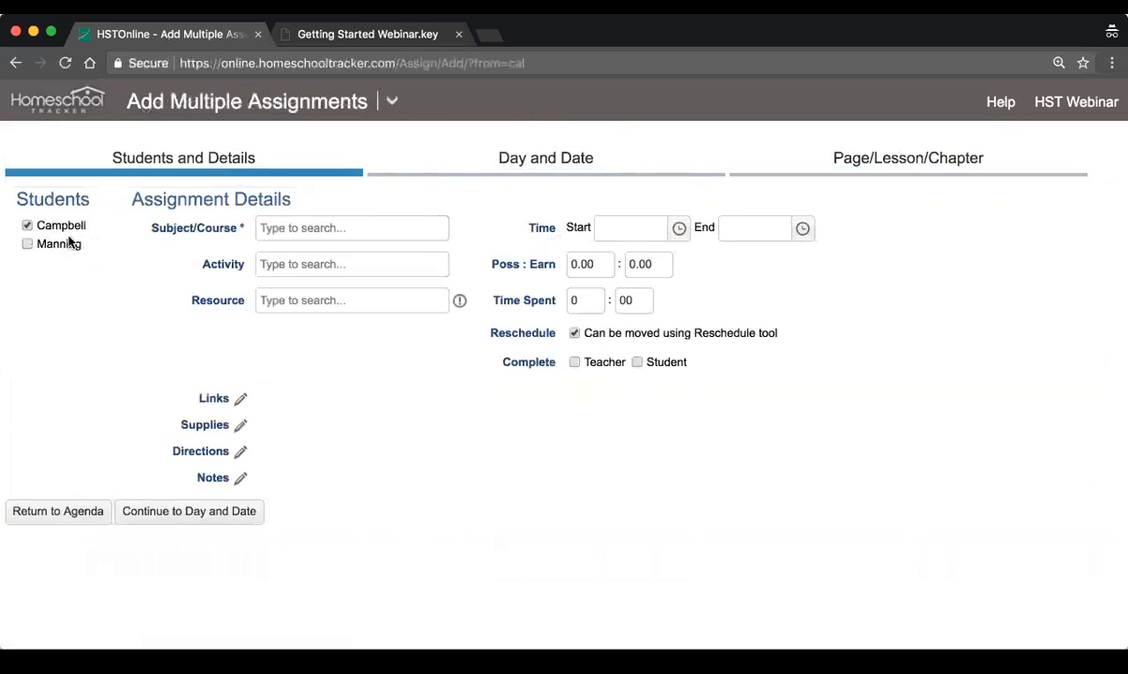
# Step: Set the assignments' subject/course to History/Ancient History 1 and the activity to Lesson
pyautogui.click(333, 227)
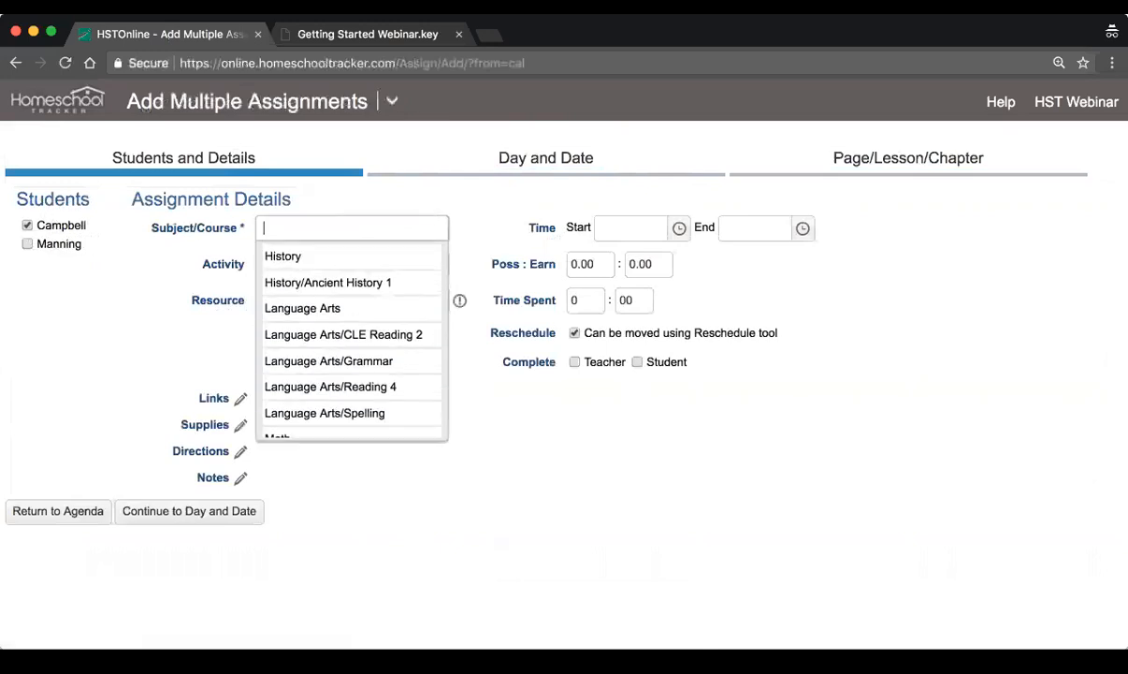
pyautogui.click(369, 284)
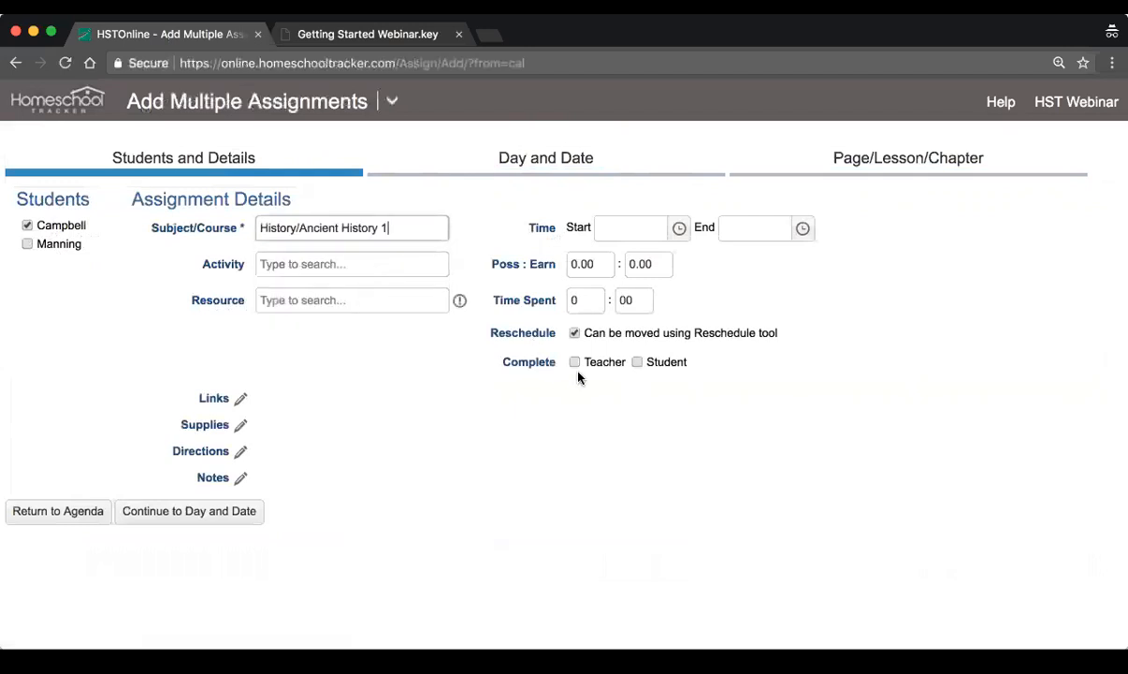
pyautogui.click(349, 264)
pyautogui.write('less')
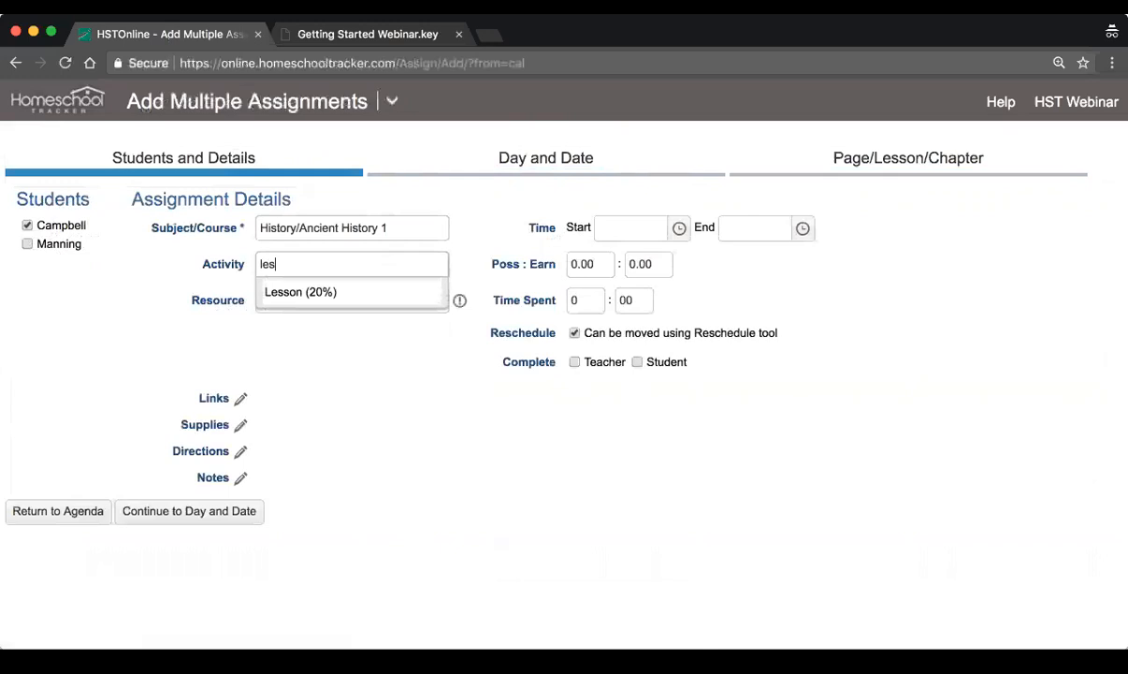
pyautogui.click(305, 296)
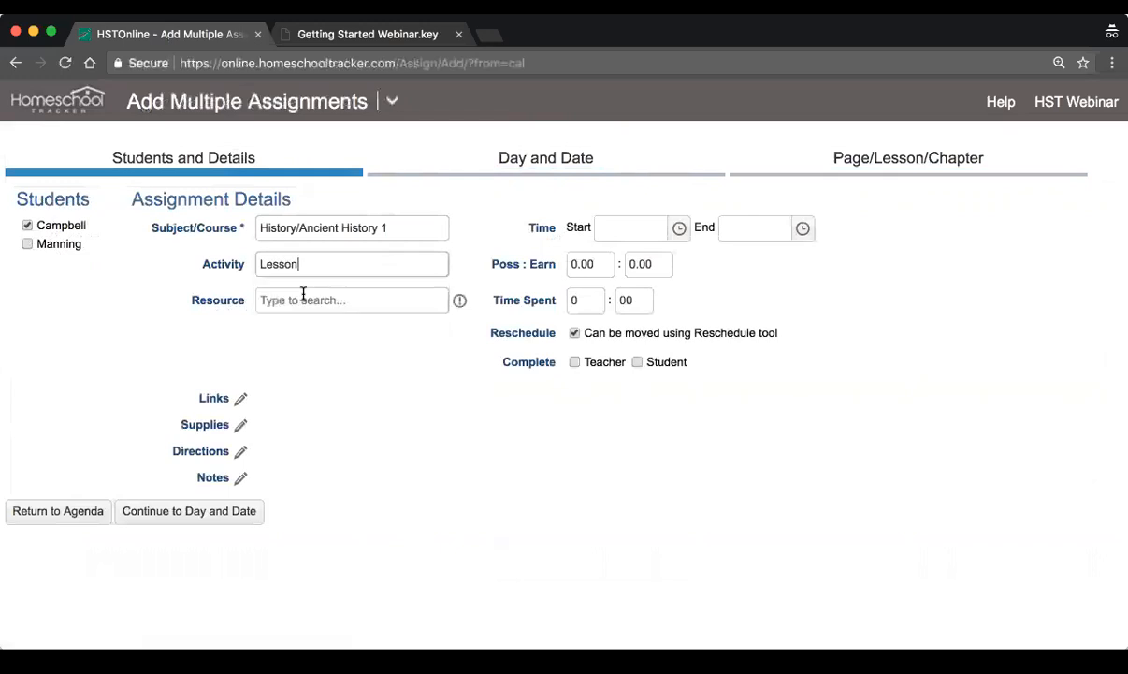
# Step: Change the subject/course to Language Arts/Reading 4 and choose the All About Spelling Level 7 Teacher's resource
pyautogui.moveTo(398, 228); pyautogui.dragTo(232, 222)
pyautogui.write('reading')
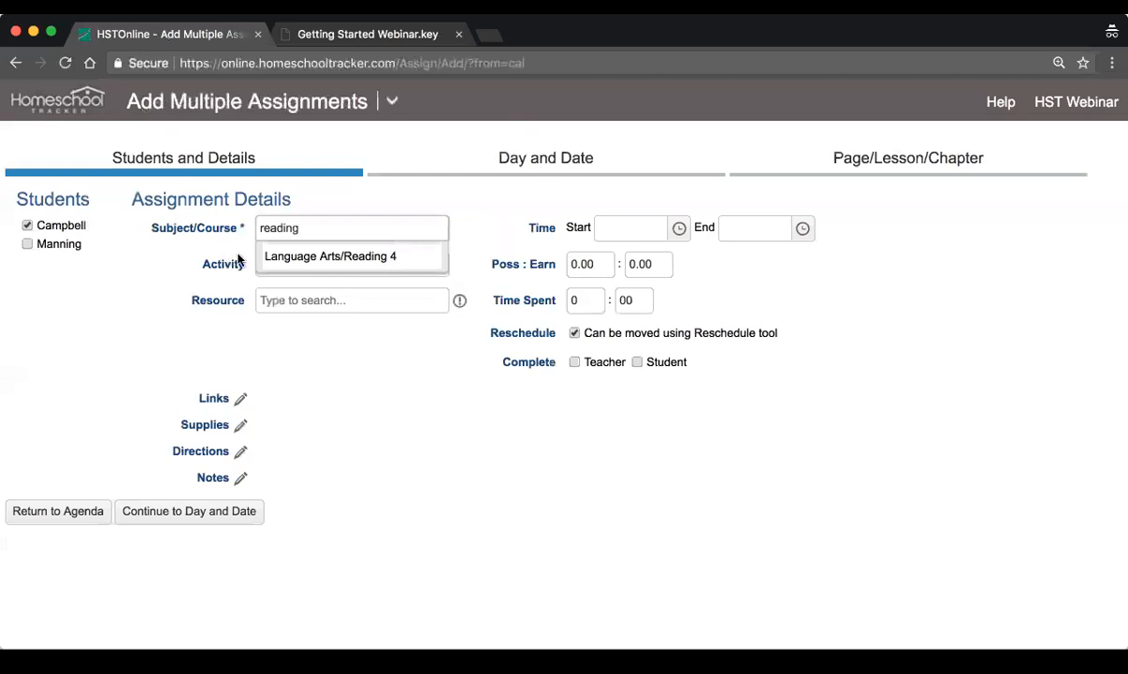
pyautogui.click(273, 255)
pyautogui.click(302, 300)
pyautogui.click(354, 391)
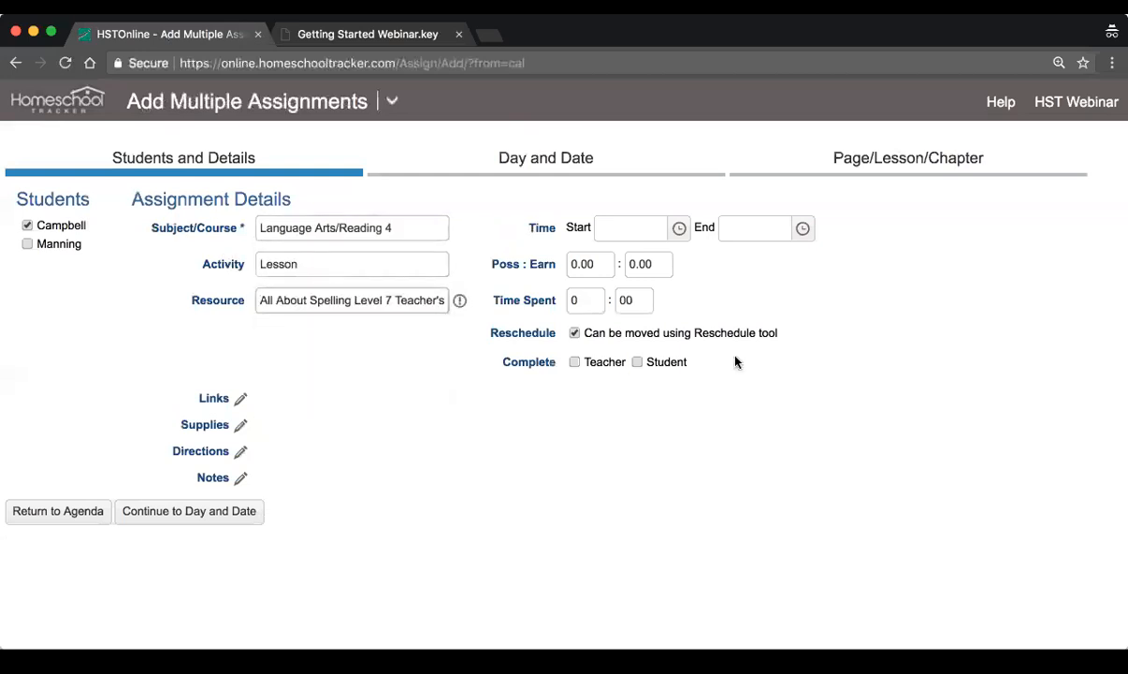
# Step: Schedule the multiple assignments from 8:00 AM to 10:00 AM
pyautogui.click(678, 228)
pyautogui.click(676, 427)
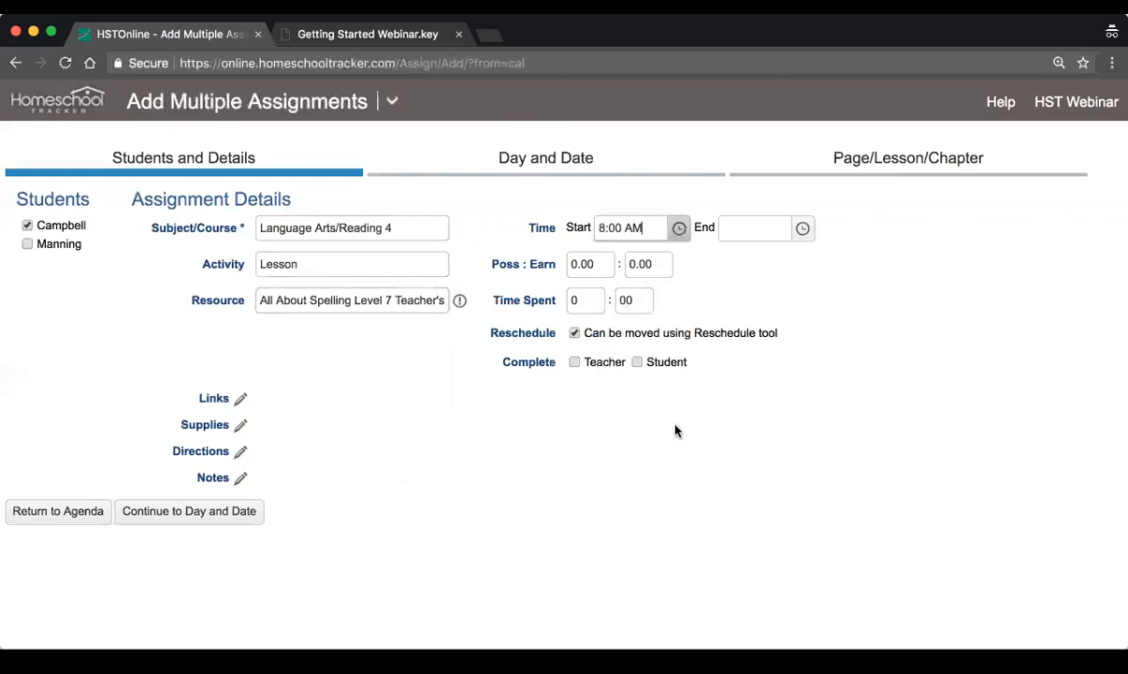
pyautogui.click(803, 229)
pyautogui.scroll(-3, 748, 336)
pyautogui.click(751, 353)
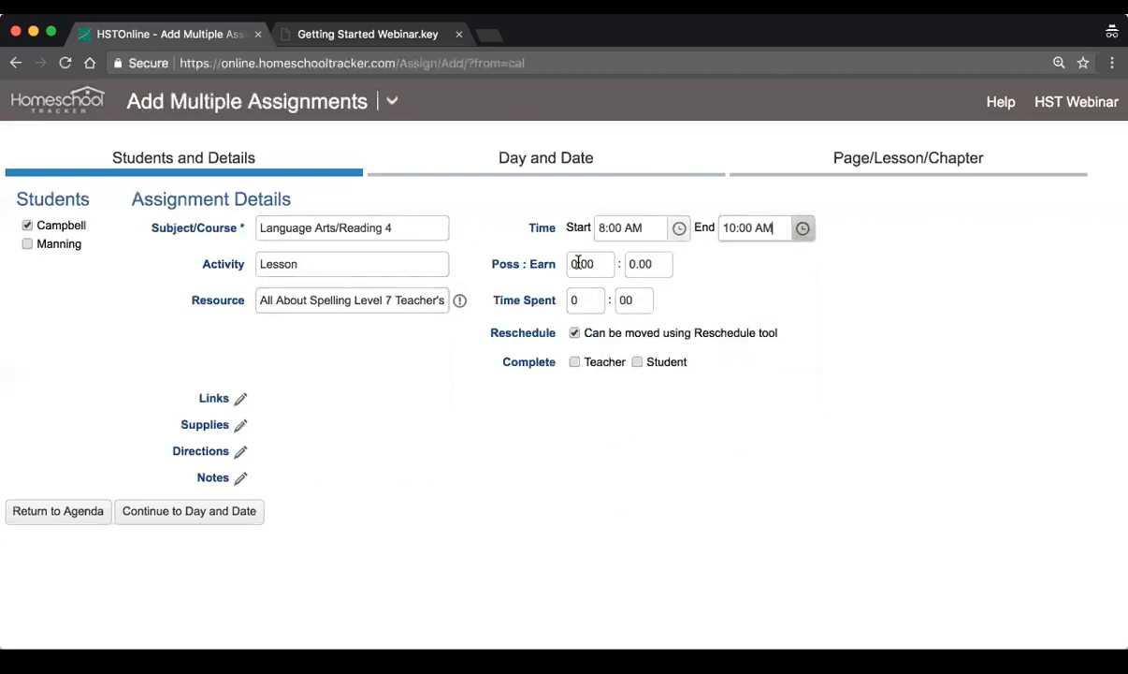
# Step: Set the multiple assignments' possible points to 10
pyautogui.click(585, 264)
pyautogui.write('10')
pyautogui.press('Tab')
pyautogui.press('Tab')
pyautogui.click(719, 413)
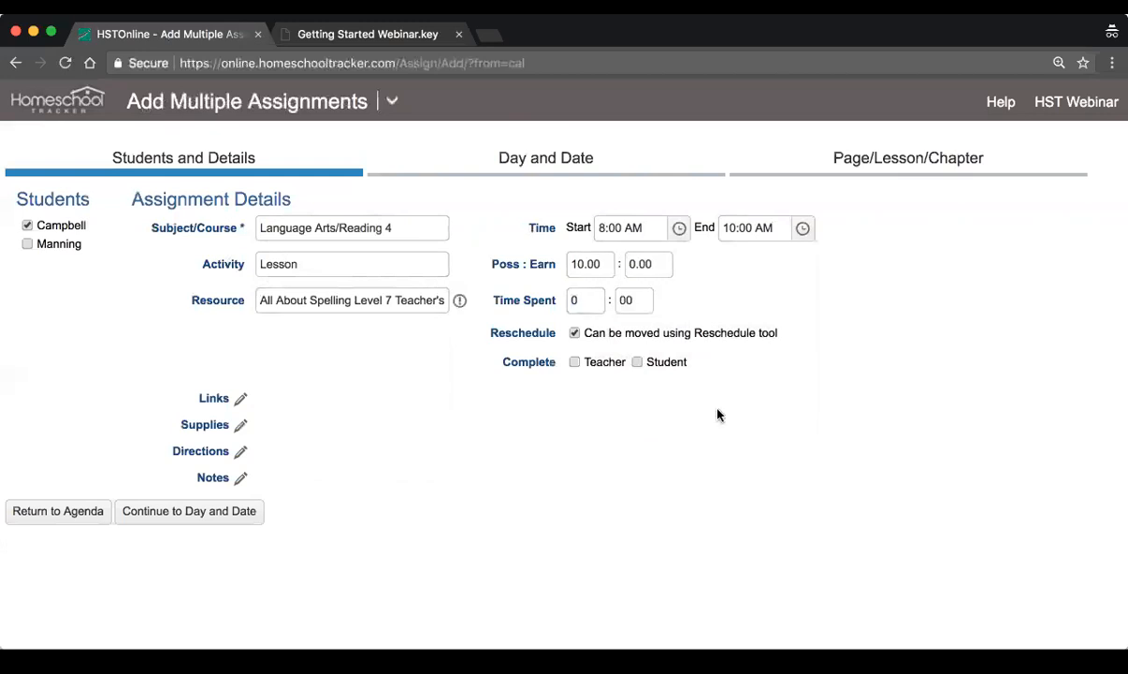
# Step: In the day and date options, repeat the assignments daily with a start date of 10/11/2017
pyautogui.click(199, 511)
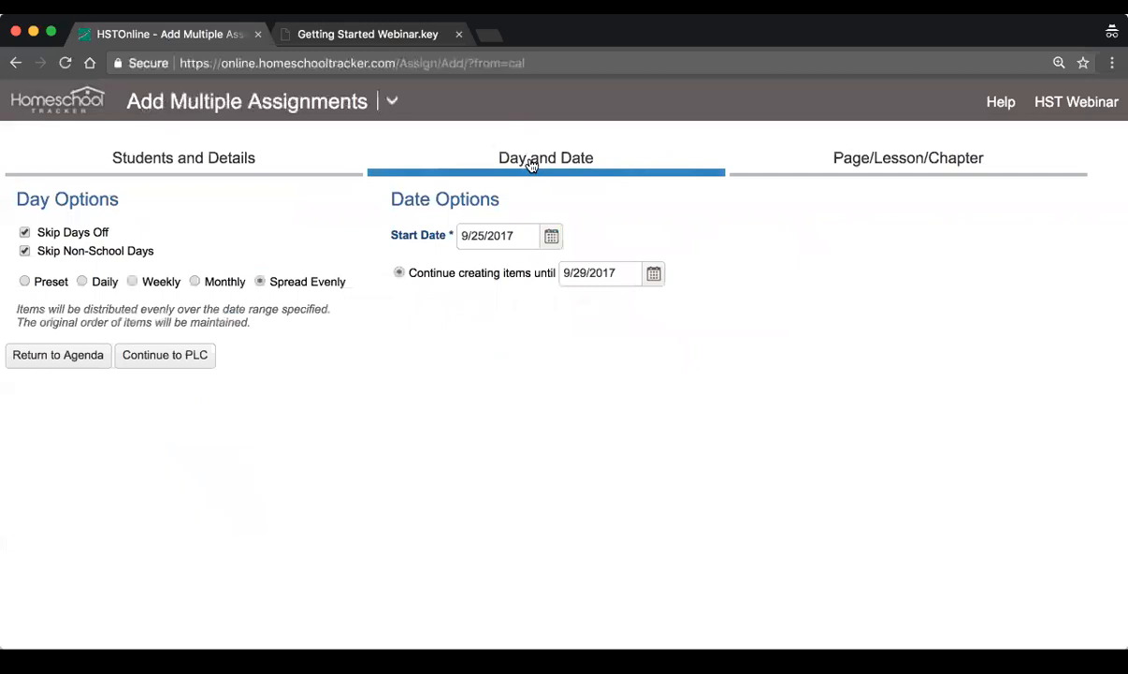
pyautogui.click(82, 282)
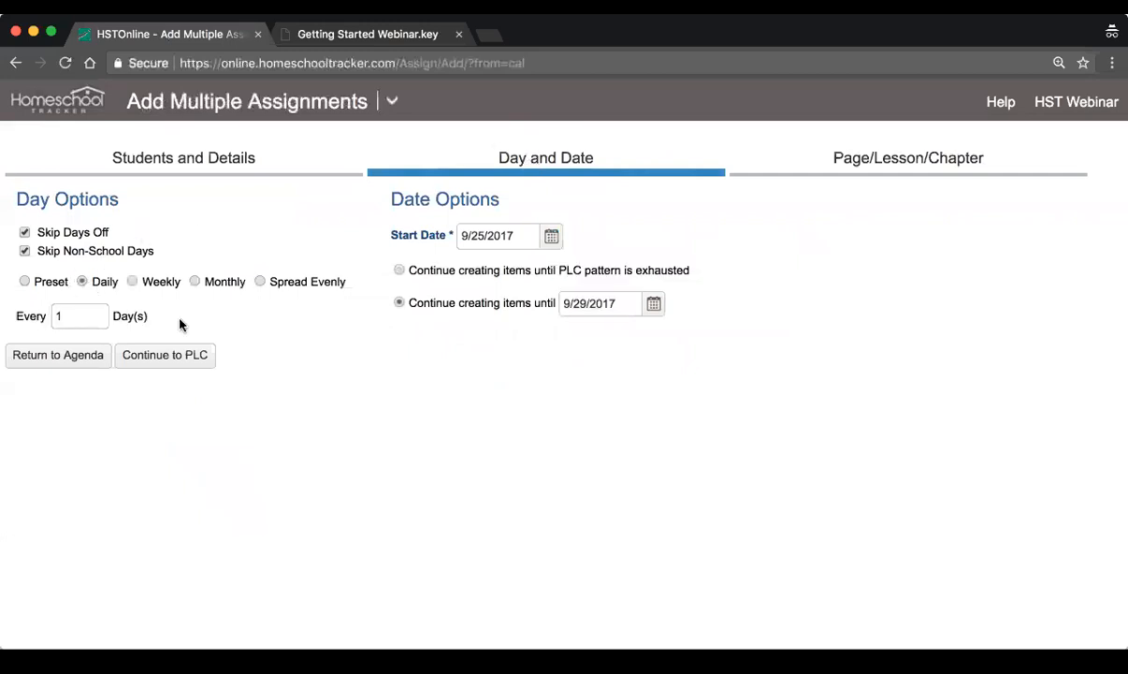
pyautogui.click(522, 237)
pyautogui.click(597, 460)
pyautogui.click(552, 237)
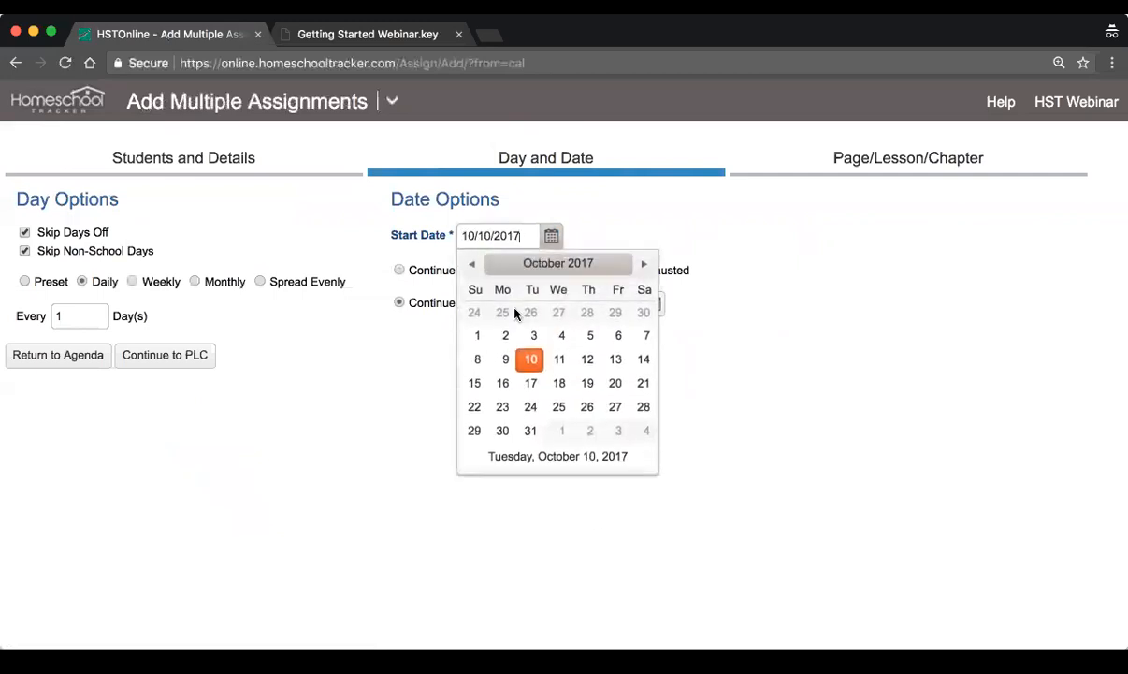
pyautogui.click(560, 360)
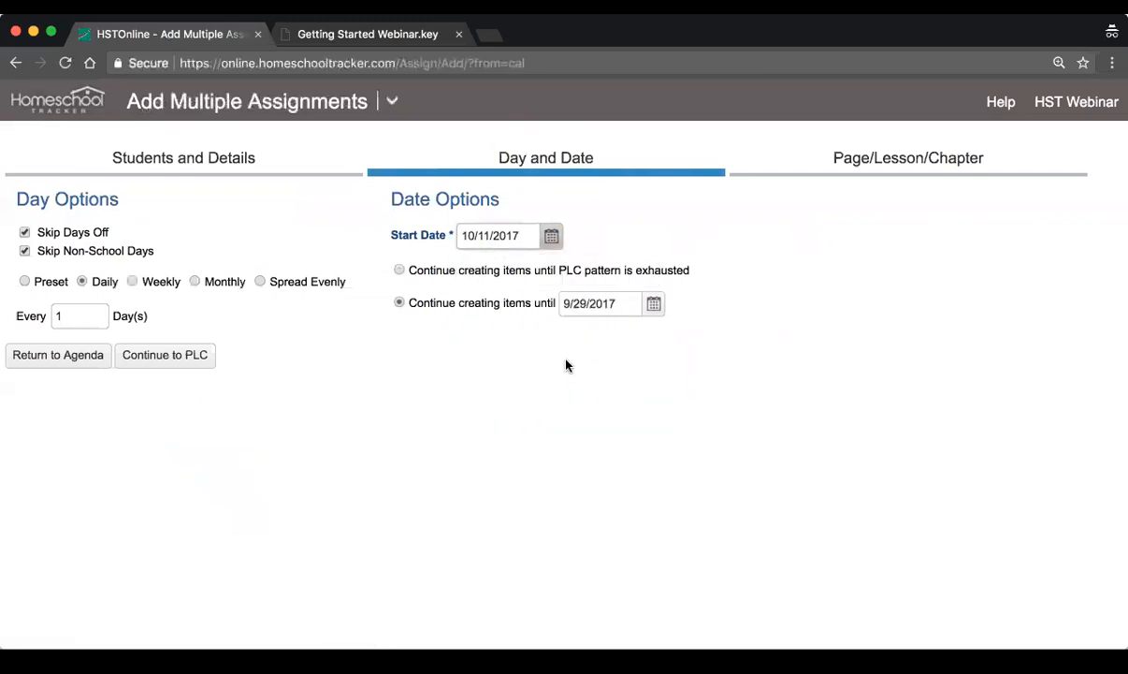
# Step: Continue creating items until the PLC pattern is exhausted and proceed to the Page/Lesson/Chapter options
pyautogui.click(461, 273)
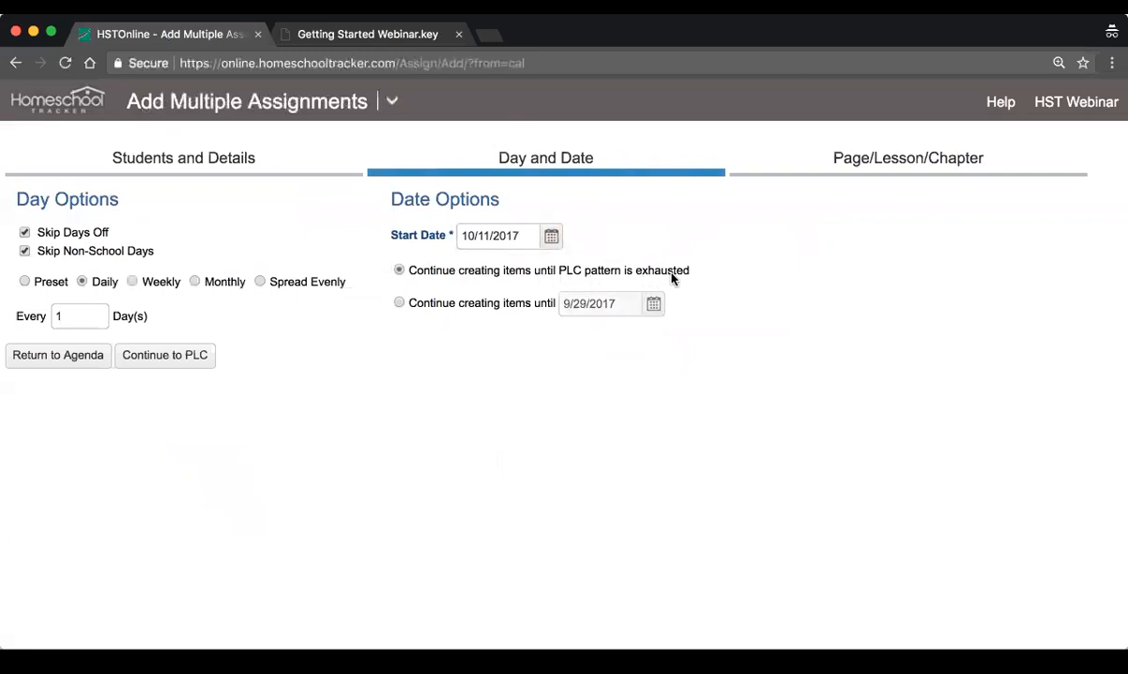
pyautogui.click(440, 305)
pyautogui.click(422, 272)
pyautogui.click(168, 359)
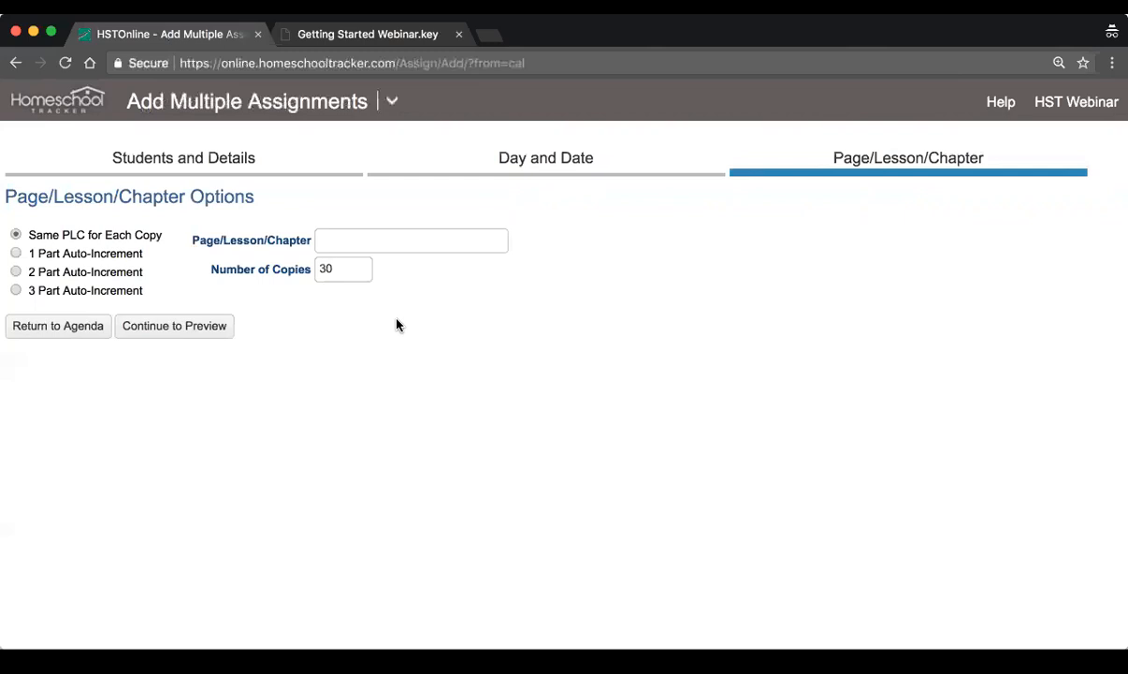
# Step: Use 1 Part Auto-Increment without the ending page range, with leading text Lesson and numbering that starts with 2
pyautogui.click(105, 258)
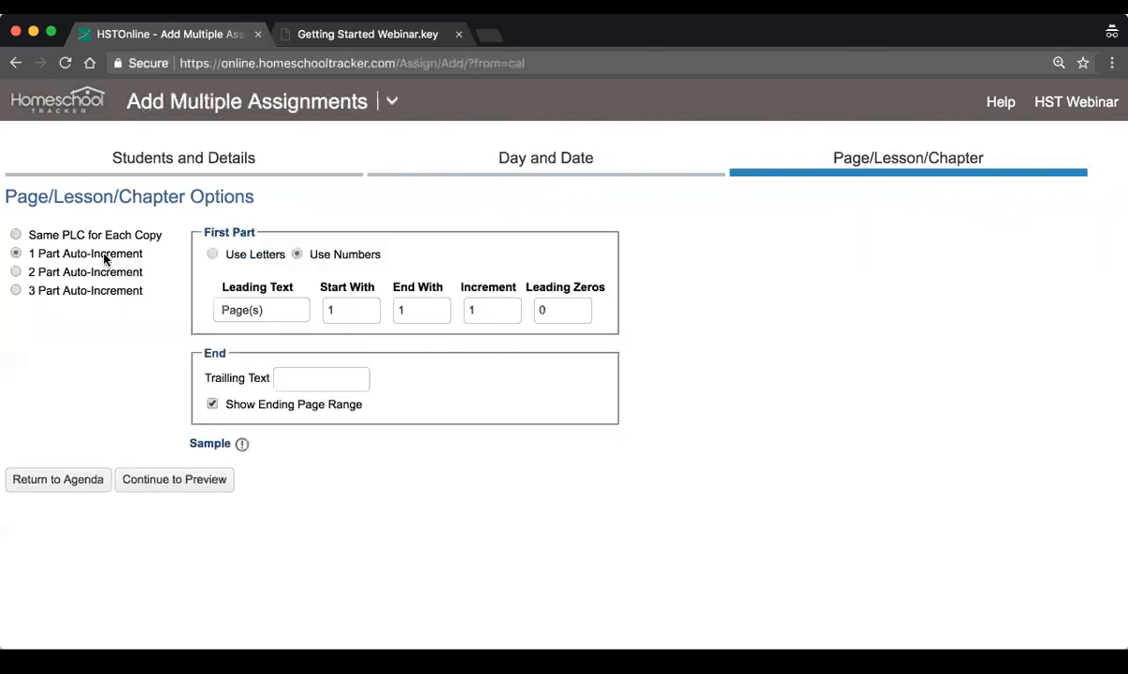
pyautogui.click(300, 408)
pyautogui.moveTo(263, 310); pyautogui.dragTo(173, 311)
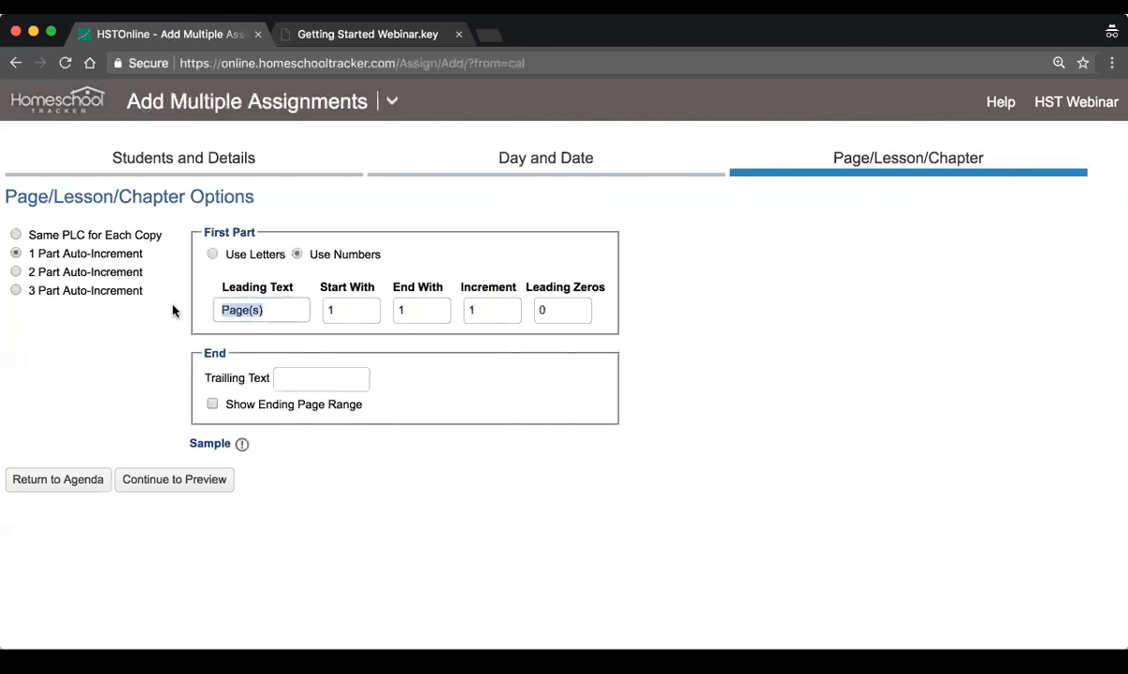
pyautogui.write('Lesson')
pyautogui.press('Tab')
pyautogui.write('2')
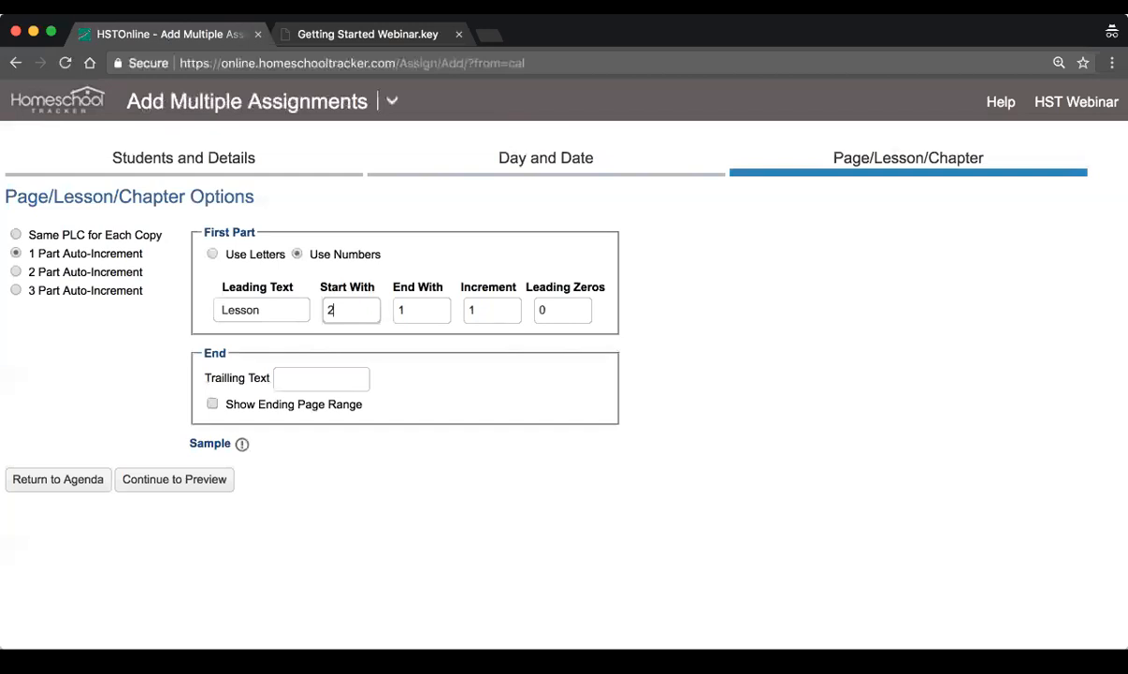
# Step: Set the lesson numbering to end with 4 and preview the assignments
pyautogui.press('Tab')
pyautogui.write('4')
pyautogui.press('Tab')
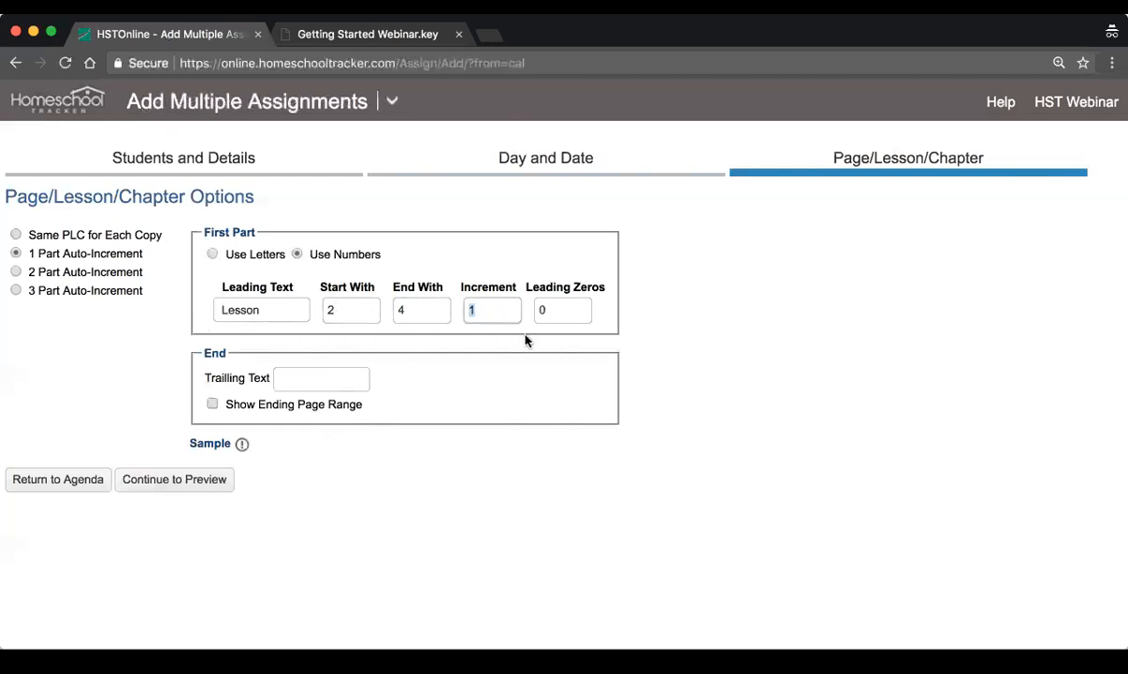
pyautogui.click(410, 305)
pyautogui.write('100')
pyautogui.press('BackSpace')
pyautogui.press('BackSpace')
pyautogui.press('BackSpace')
pyautogui.write('4')
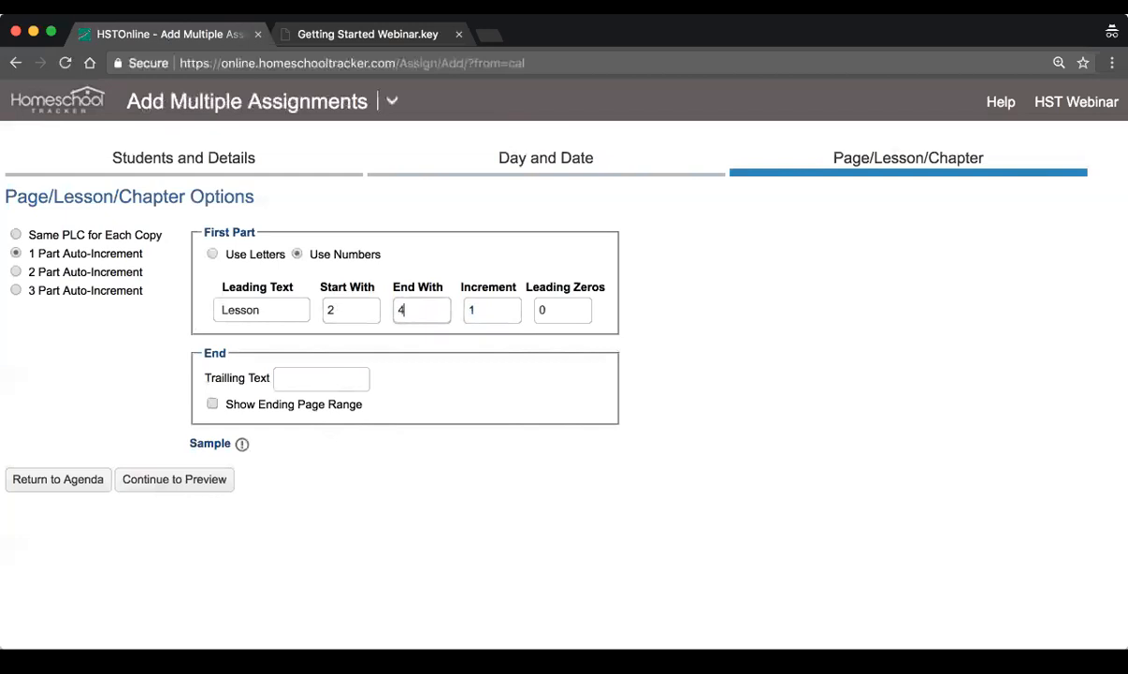
pyautogui.click(166, 480)
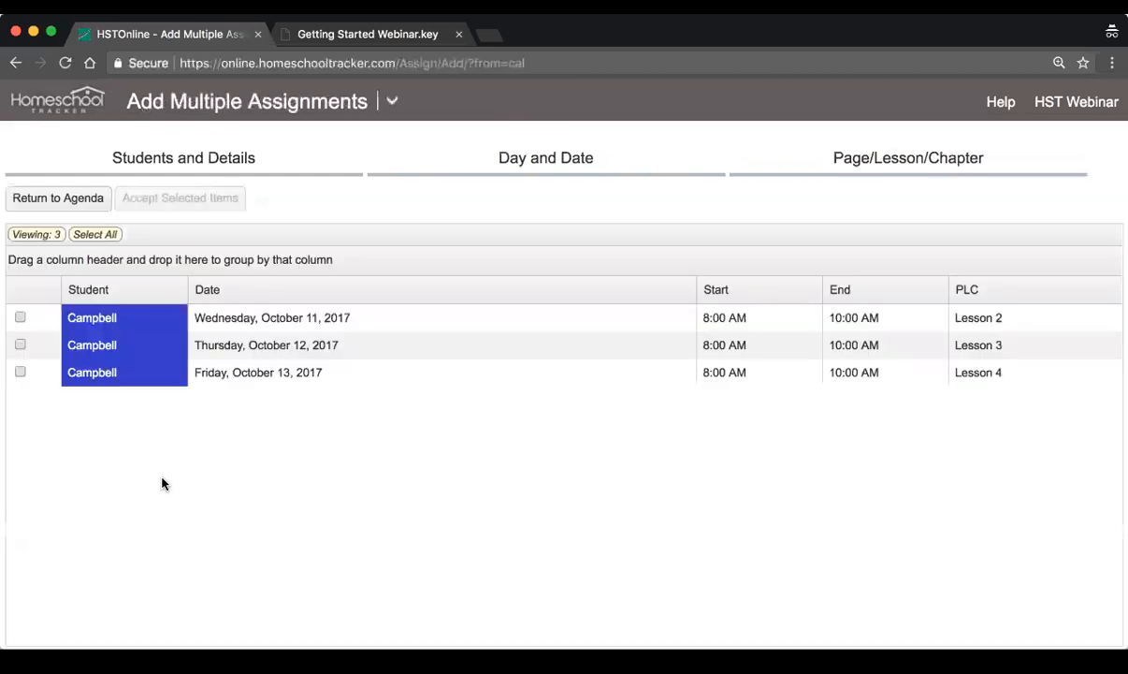
# Step: Select all previewed assignments for Lessons 2 to 4 and accept them into the agenda
pyautogui.scroll(2, 415, 363)
pyautogui.click(126, 317)
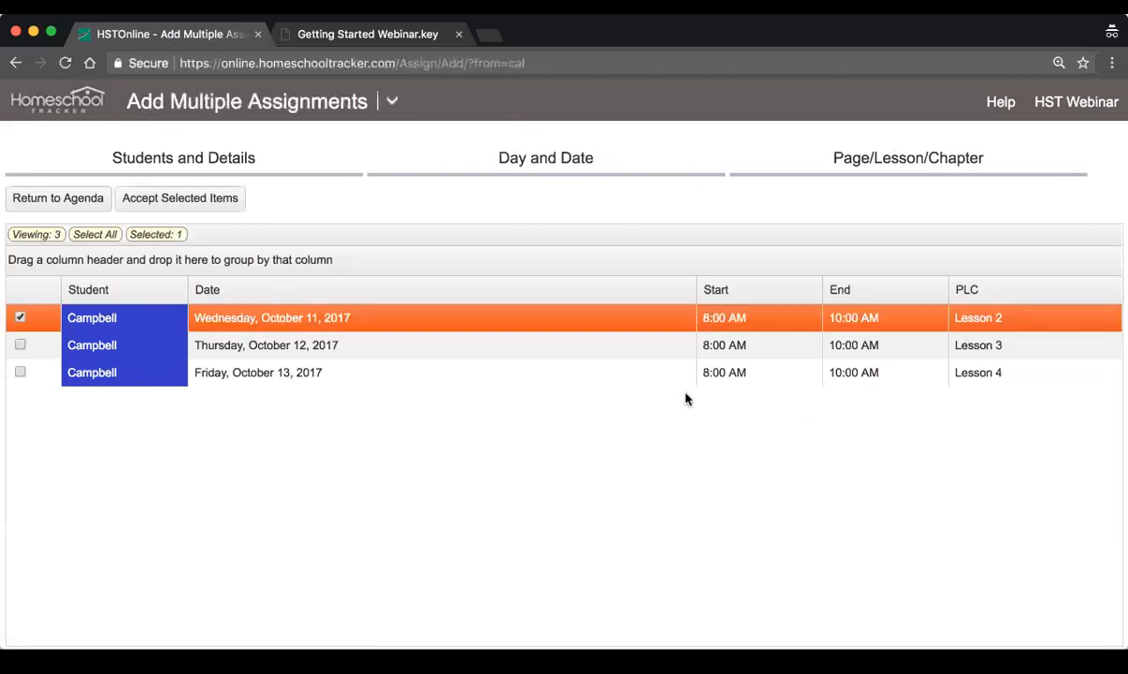
pyautogui.click(650, 347)
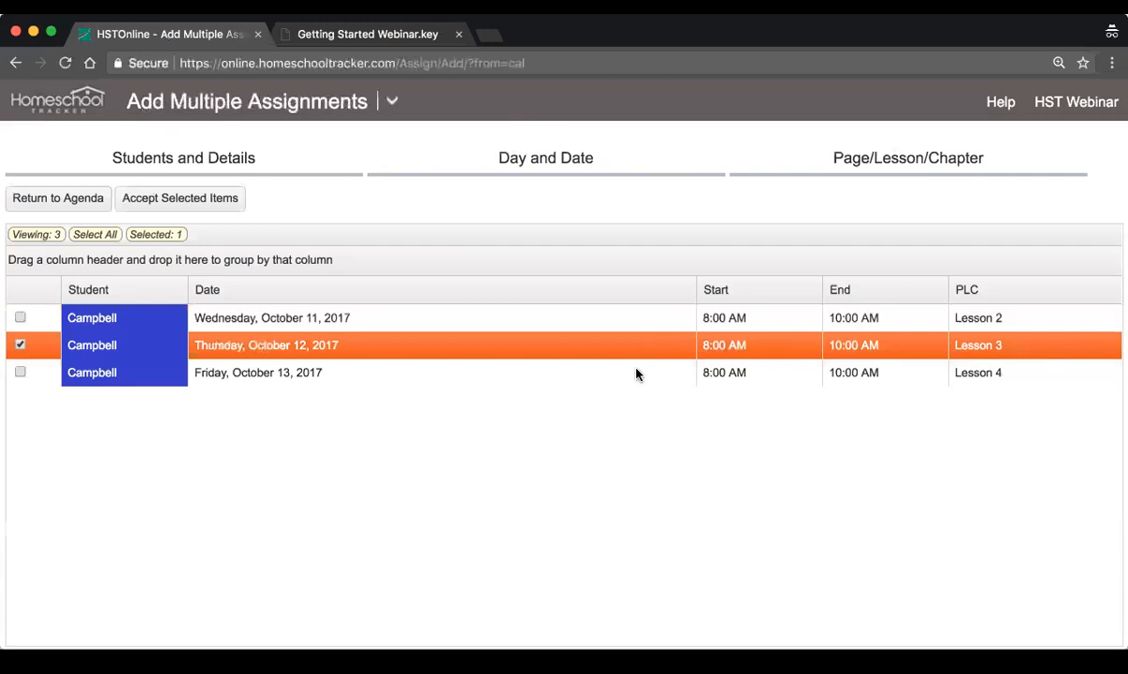
pyautogui.click(636, 373)
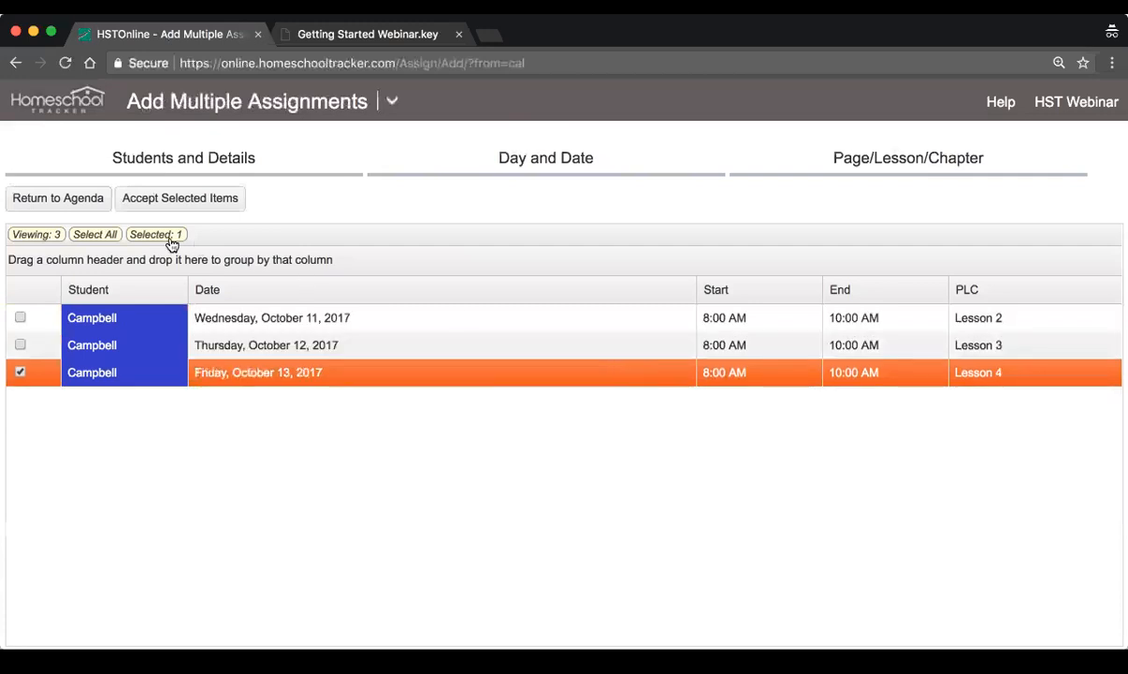
pyautogui.click(103, 235)
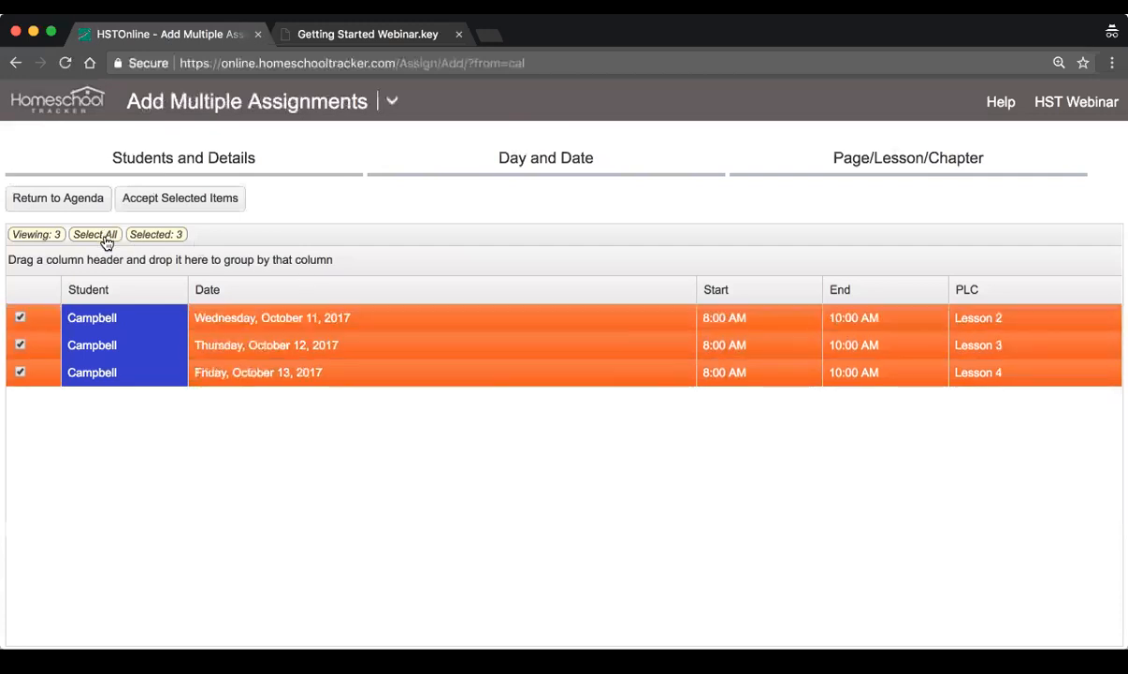
pyautogui.click(185, 205)
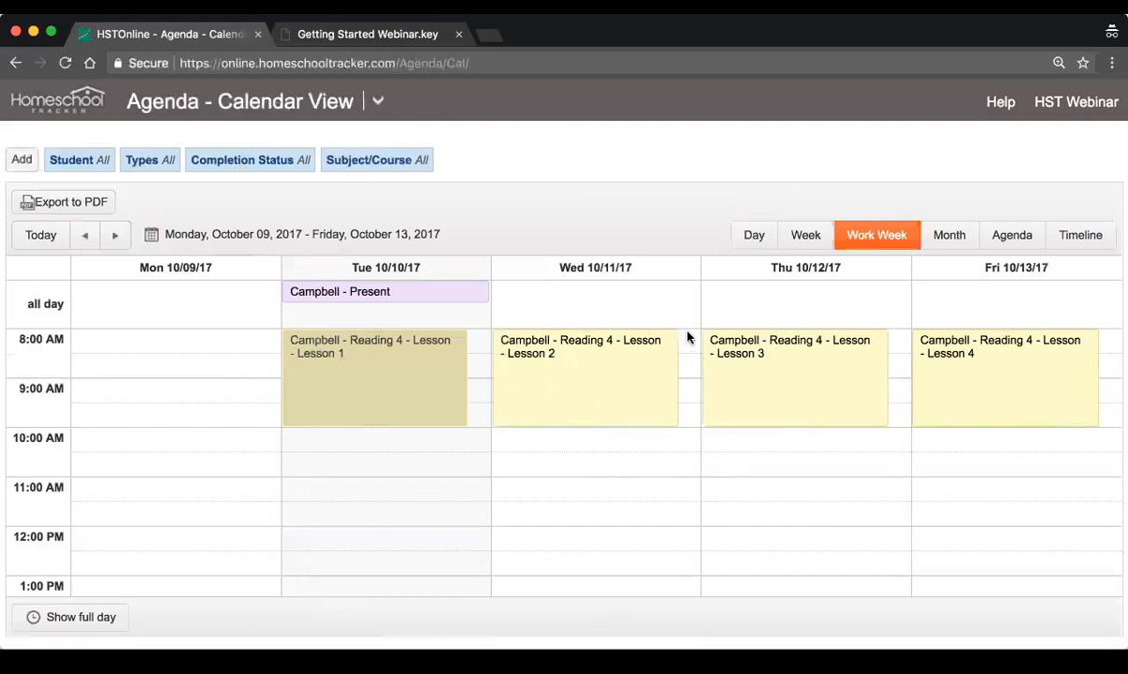
# Step: Open the agenda's list view and check the student filter choices without changing them
pyautogui.click(377, 102)
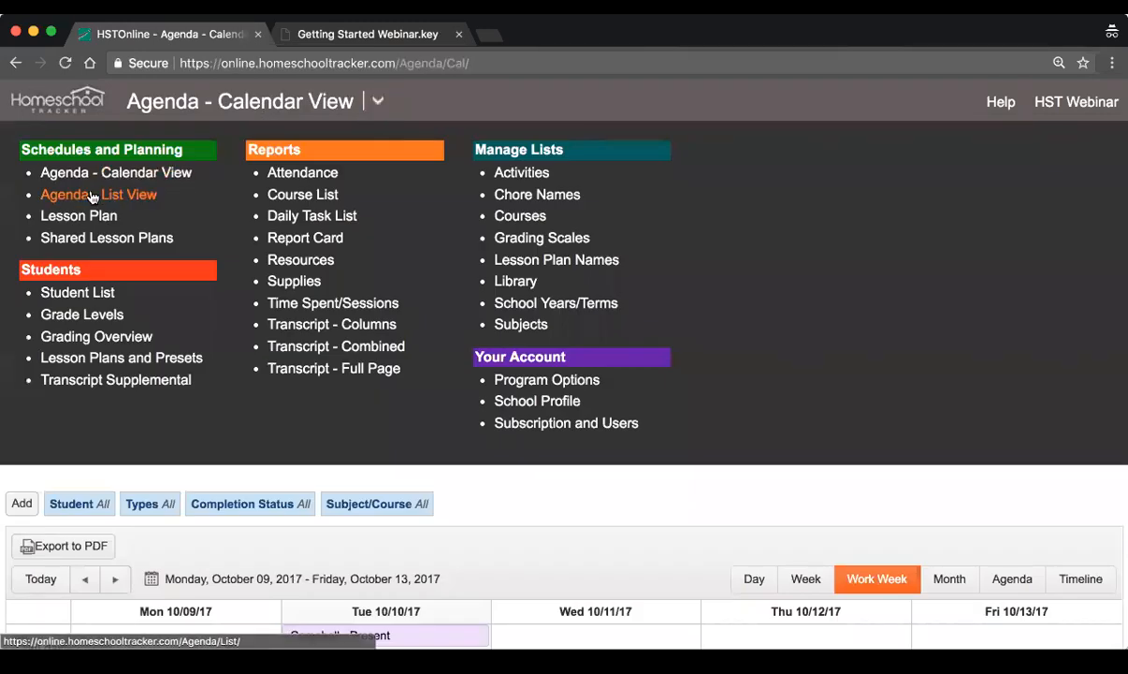
pyautogui.click(130, 195)
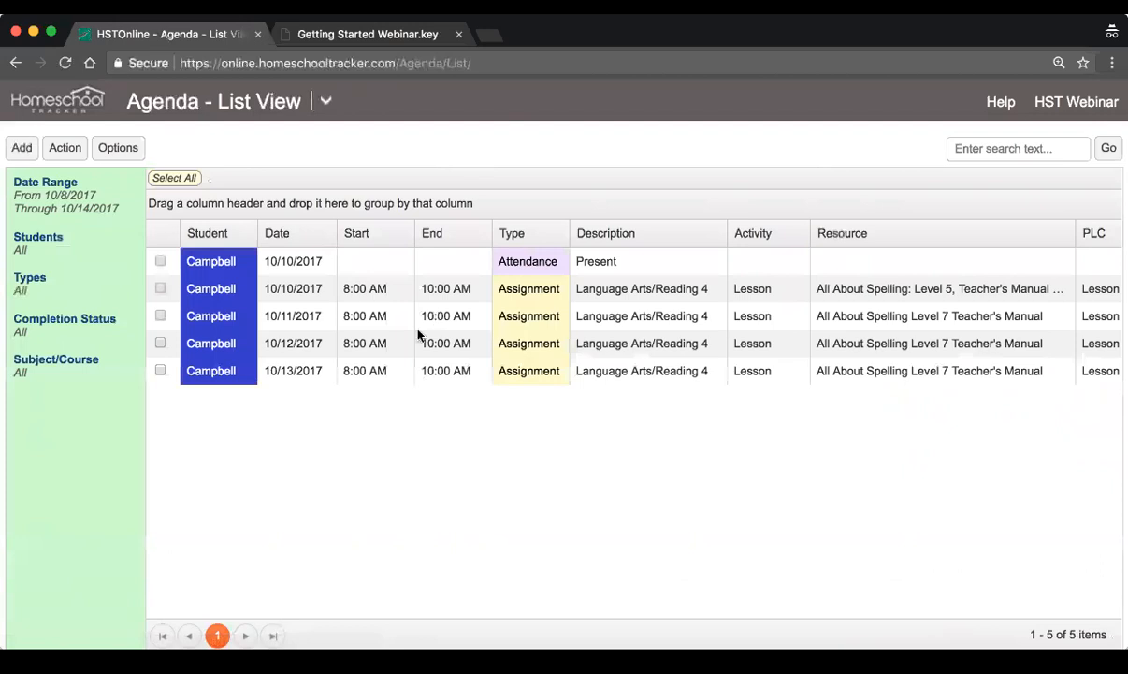
pyautogui.scroll(2, 401, 283)
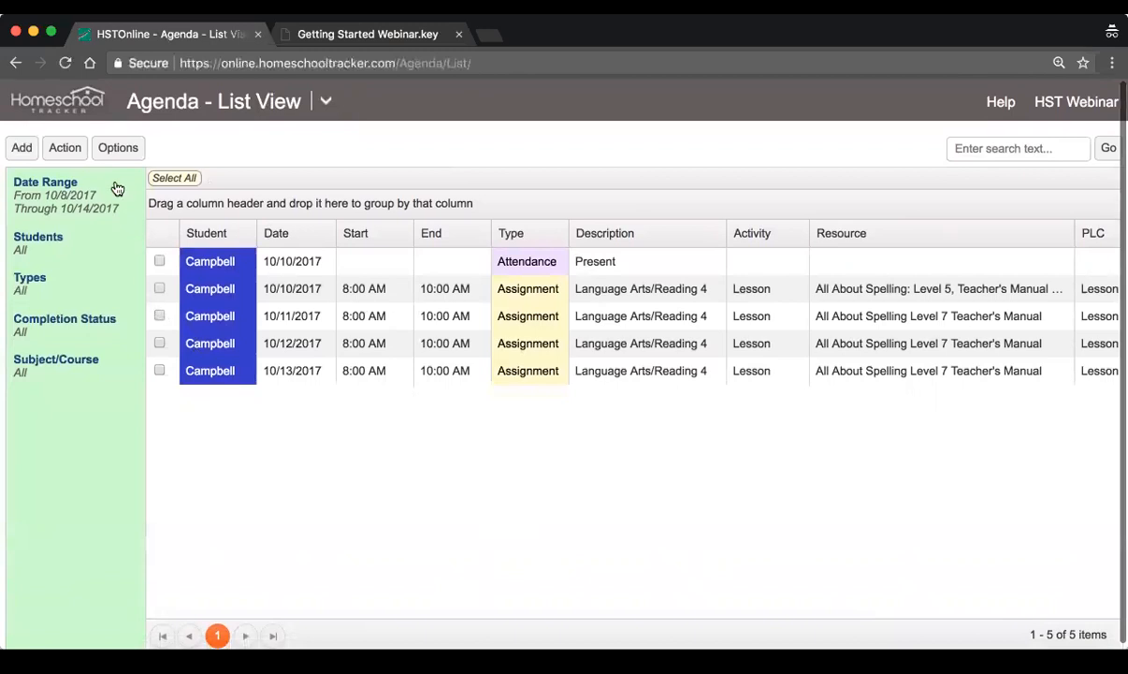
pyautogui.click(36, 242)
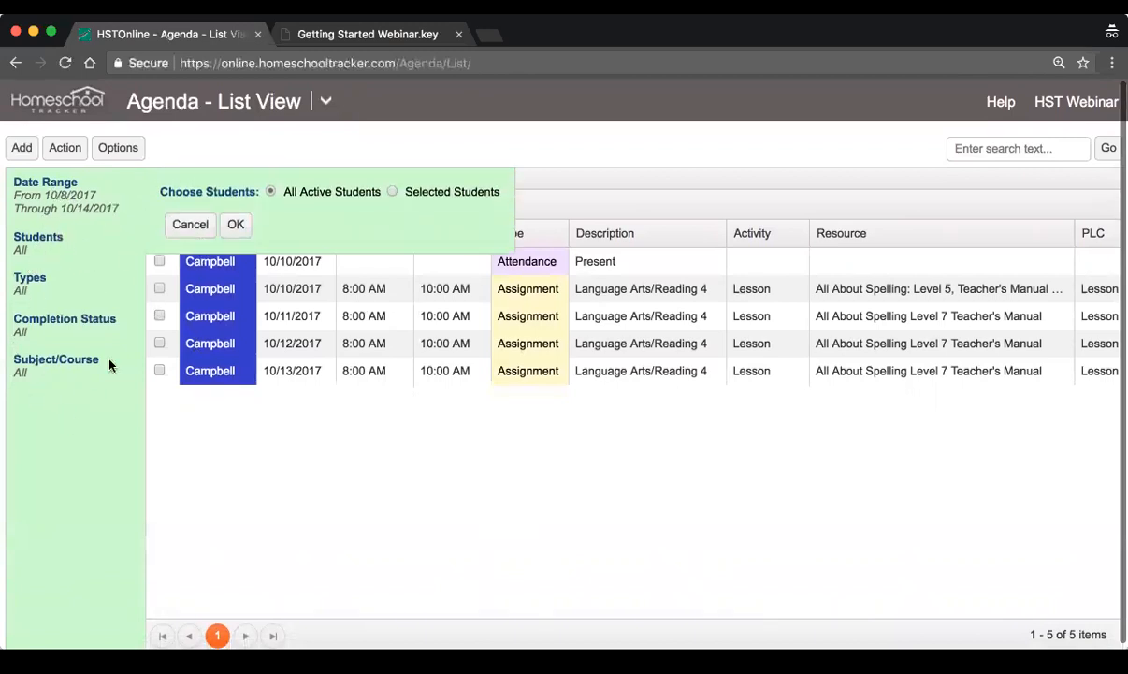
pyautogui.click(185, 227)
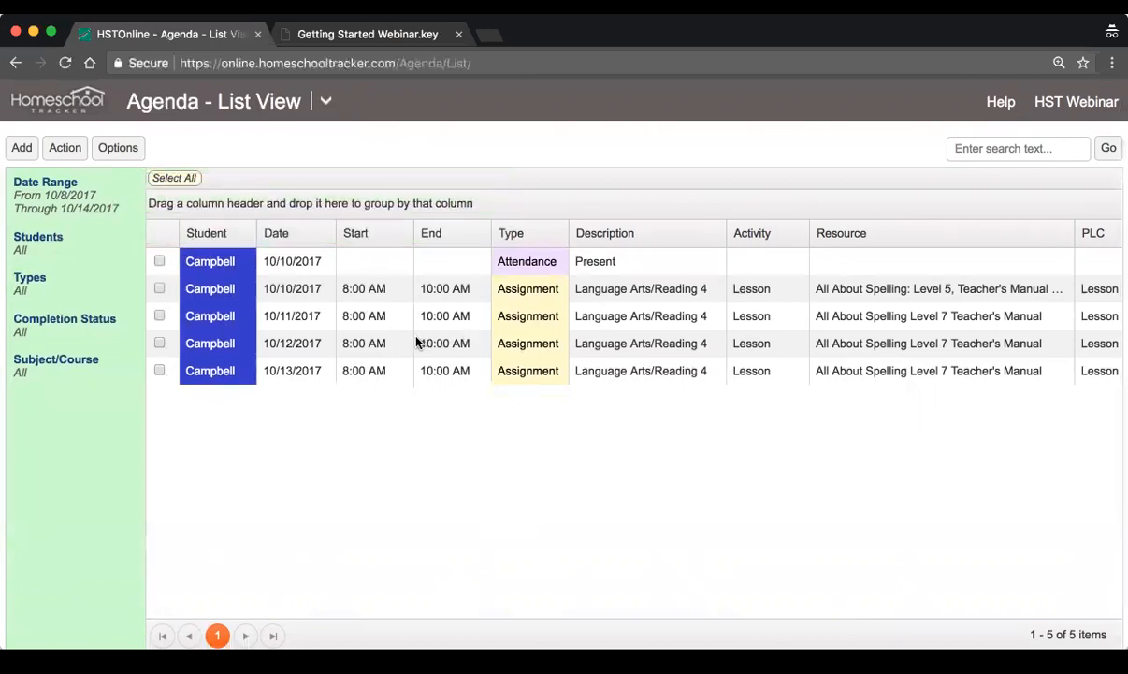
# Step: Examine the attendance and assignment rows in the agenda list, including their points, grade and completion columns
pyautogui.click(372, 282)
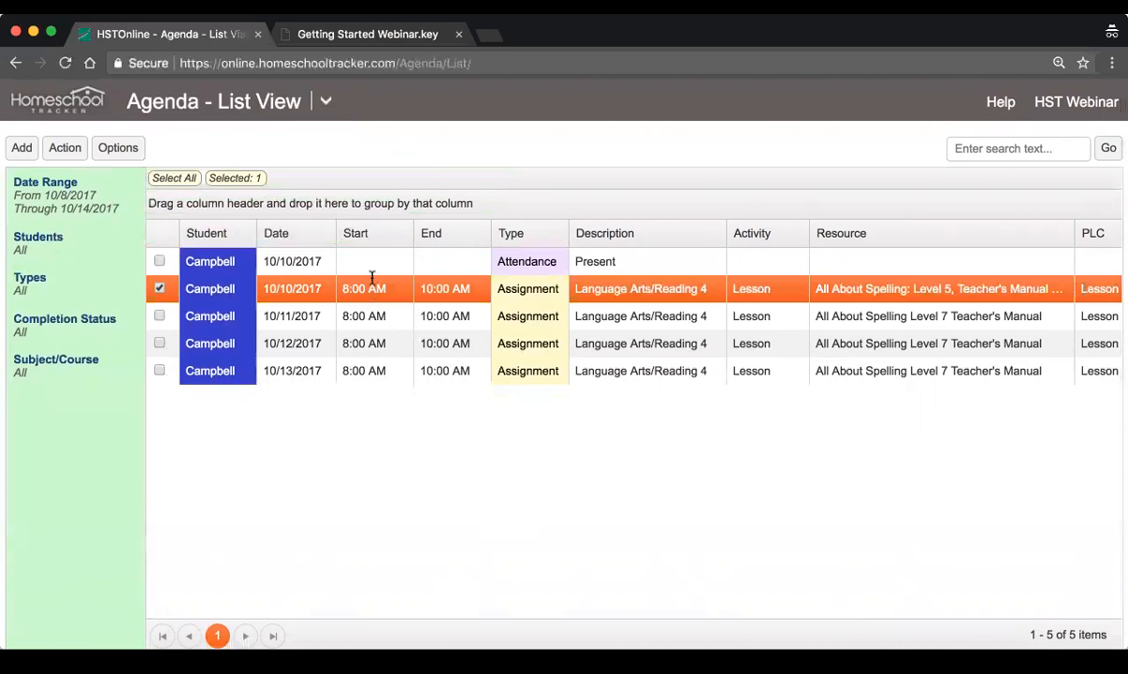
pyautogui.hscroll(6, 561, 299)
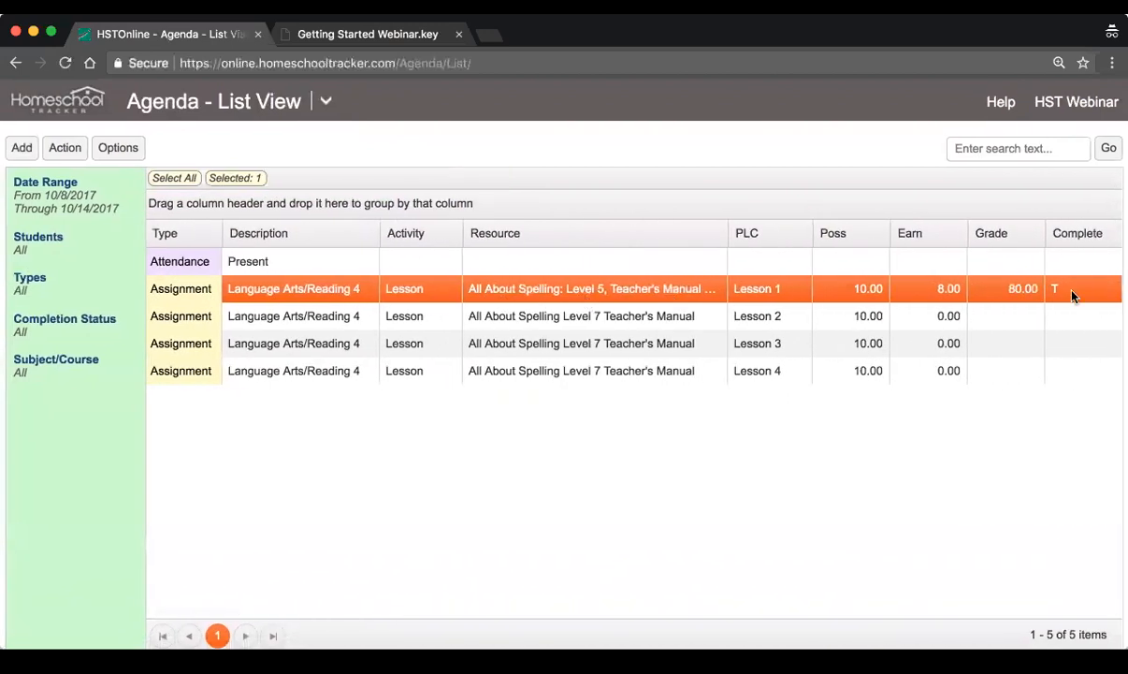
pyautogui.hscroll(-6, 782, 279)
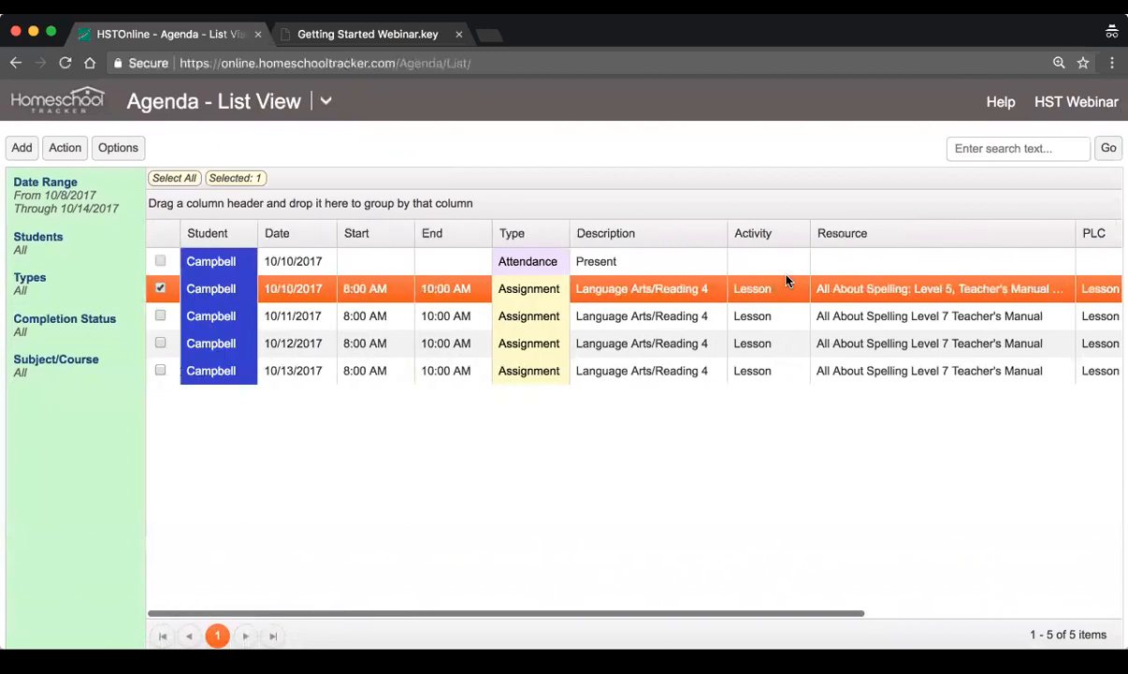
pyautogui.click(582, 261)
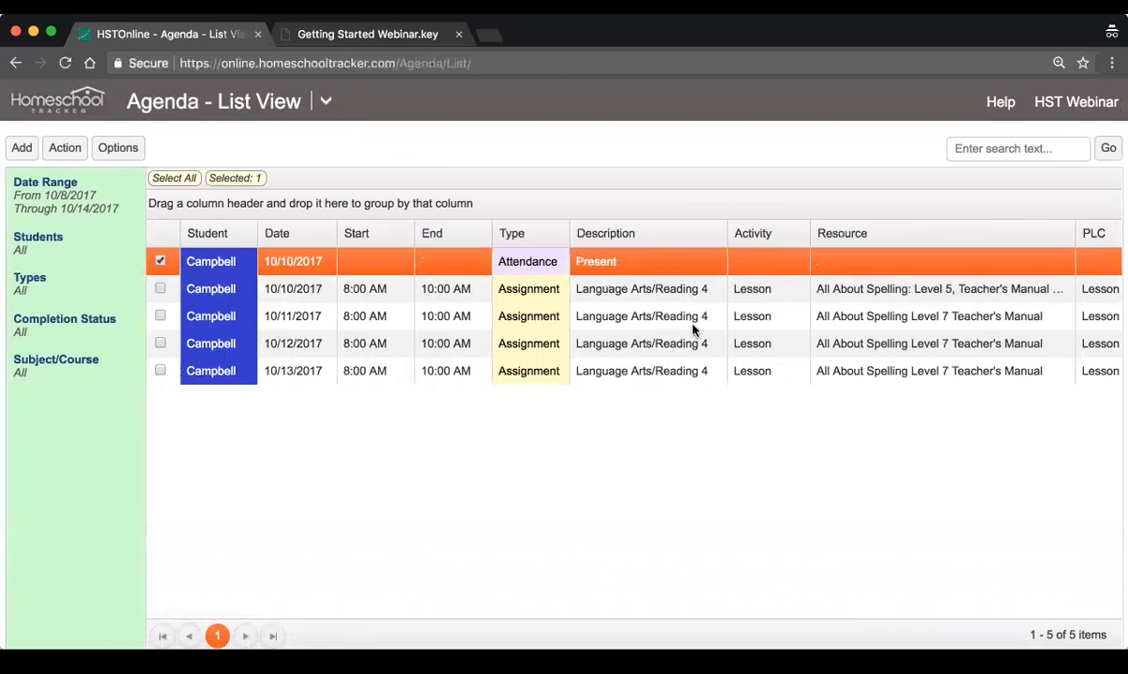
pyautogui.click(660, 318)
pyautogui.click(665, 342)
pyautogui.click(739, 369)
pyautogui.hscroll(7, 739, 367)
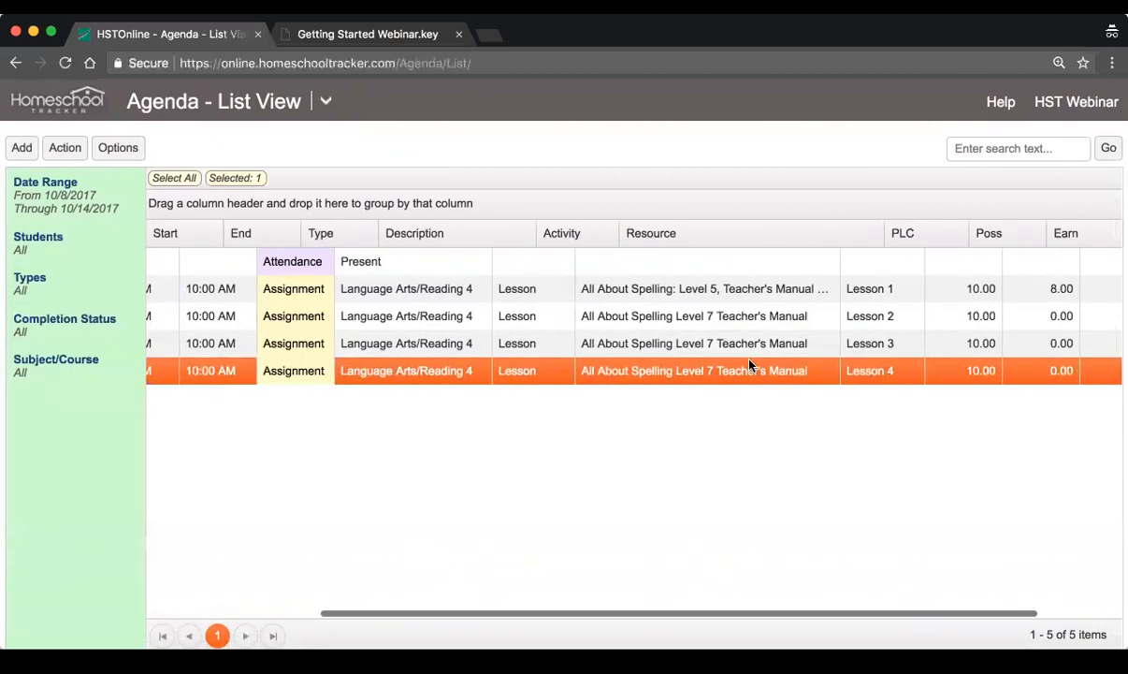
pyautogui.hscroll(-3, 737, 353)
pyautogui.hscroll(3, 737, 354)
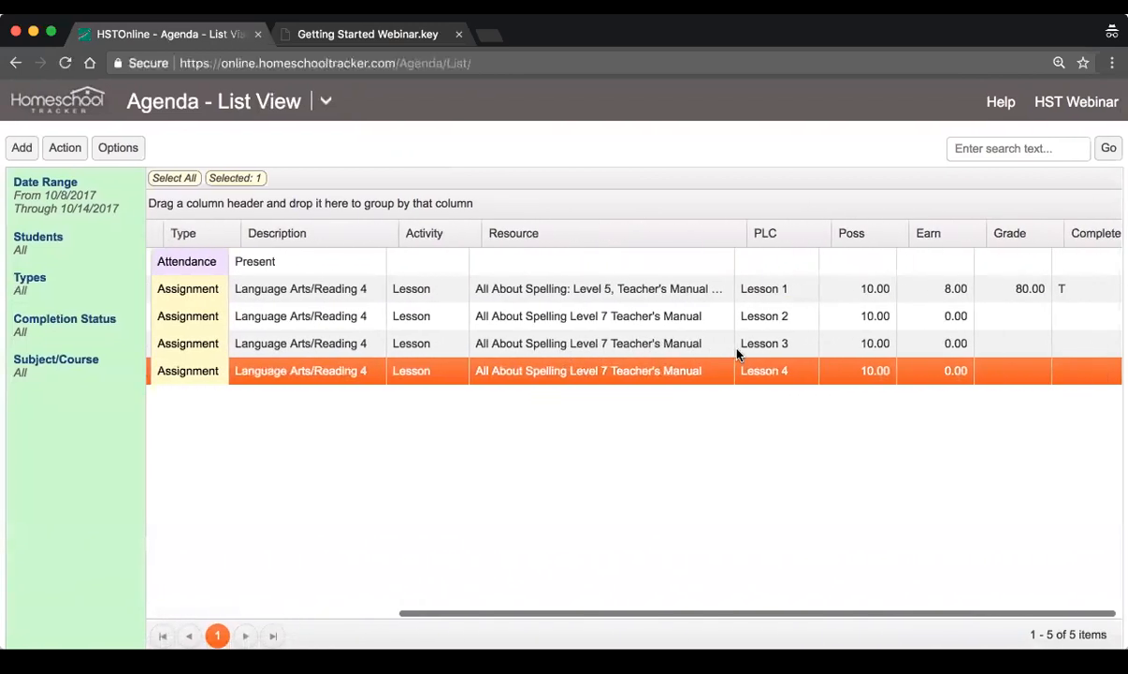
pyautogui.hscroll(1, 737, 354)
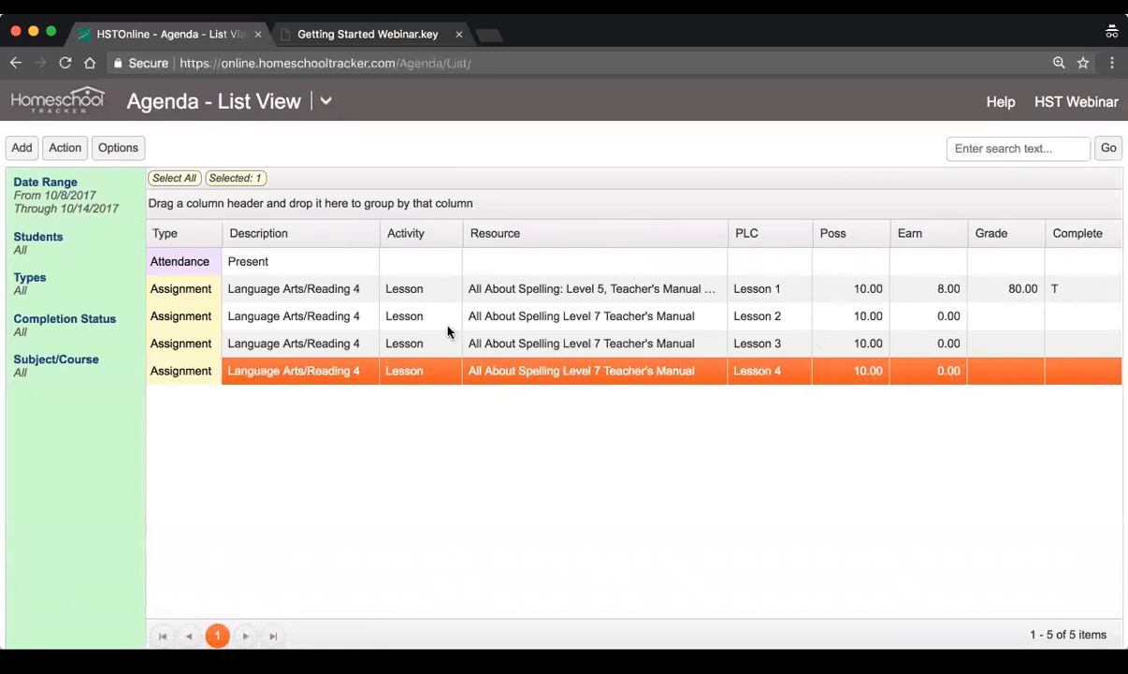
pyautogui.hscroll(-1, 718, 323)
pyautogui.hscroll(1, 718, 323)
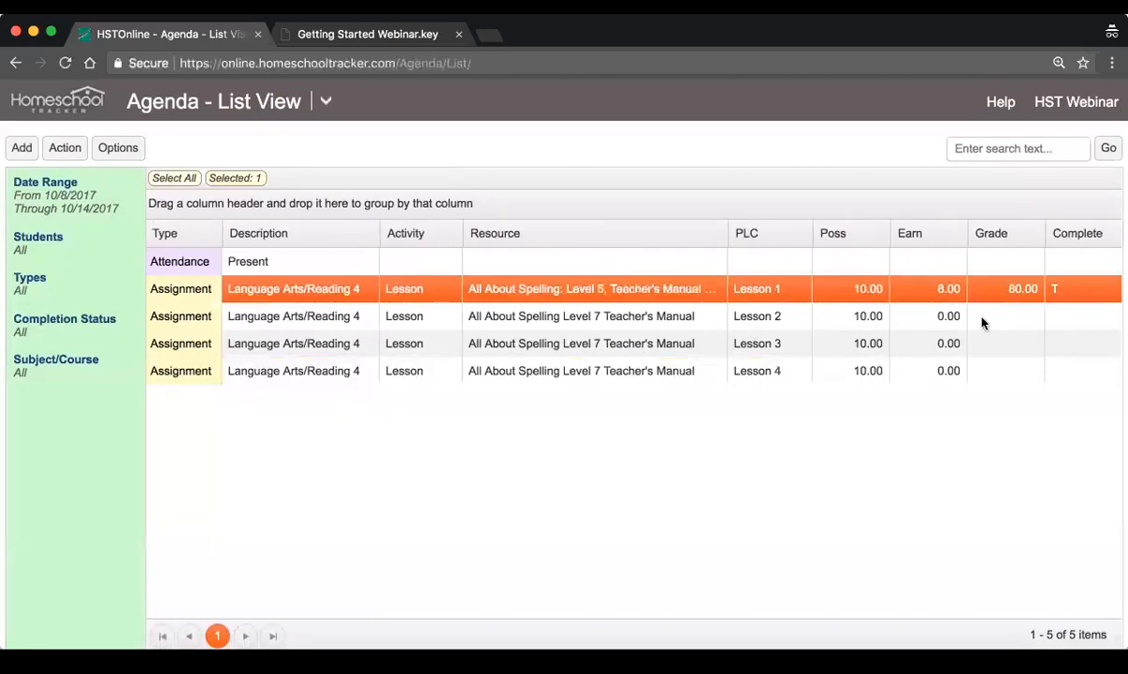
pyautogui.hscroll(-5, 433, 312)
pyautogui.hscroll(1, 344, 318)
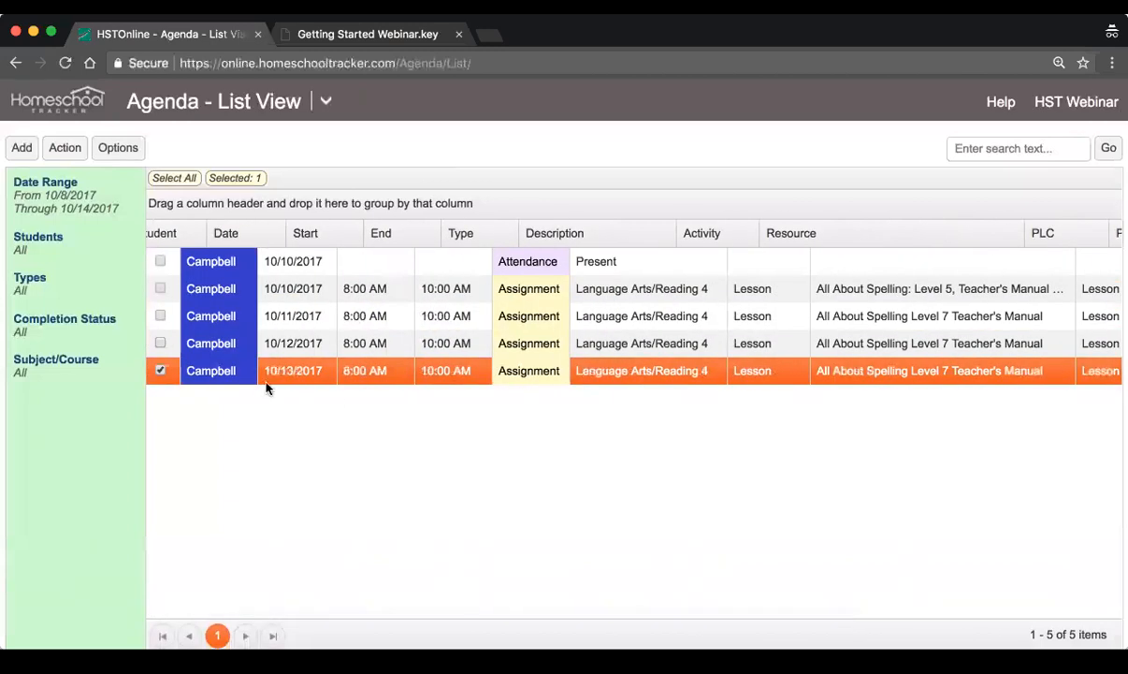
# Step: Select the three assignments dated 10/11/2017 through 10/13/2017 and open them in Multi-Edit
pyautogui.click(159, 342)
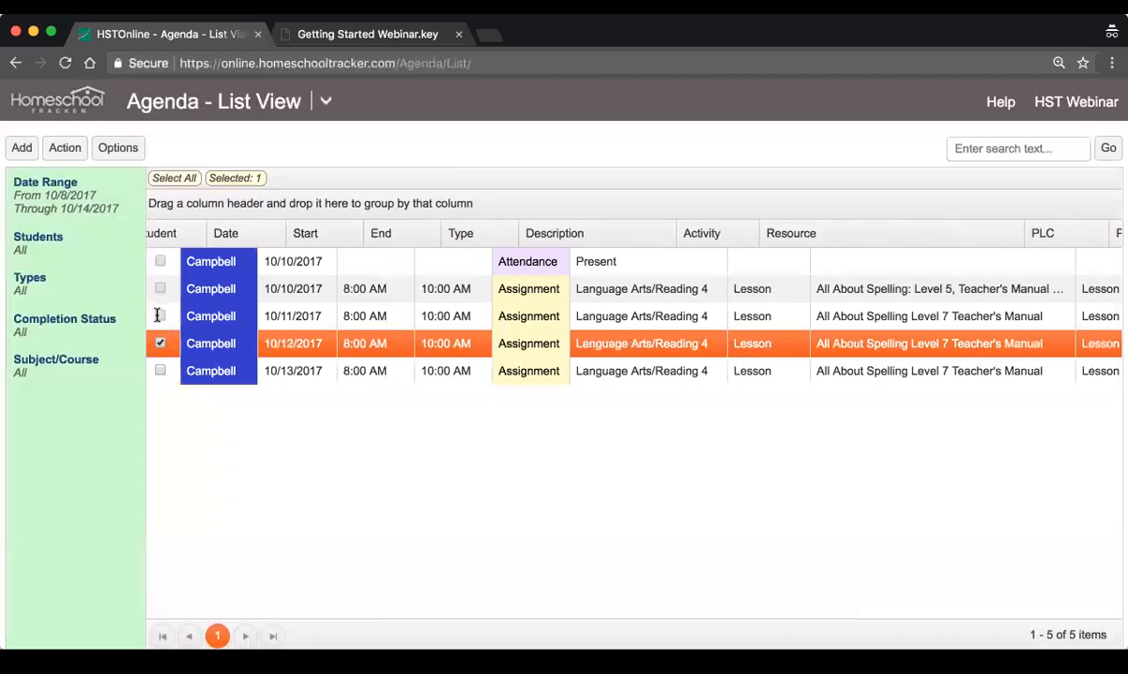
pyautogui.click(159, 315)
pyautogui.click(160, 342)
pyautogui.click(160, 371)
pyautogui.click(159, 342)
pyautogui.click(159, 316)
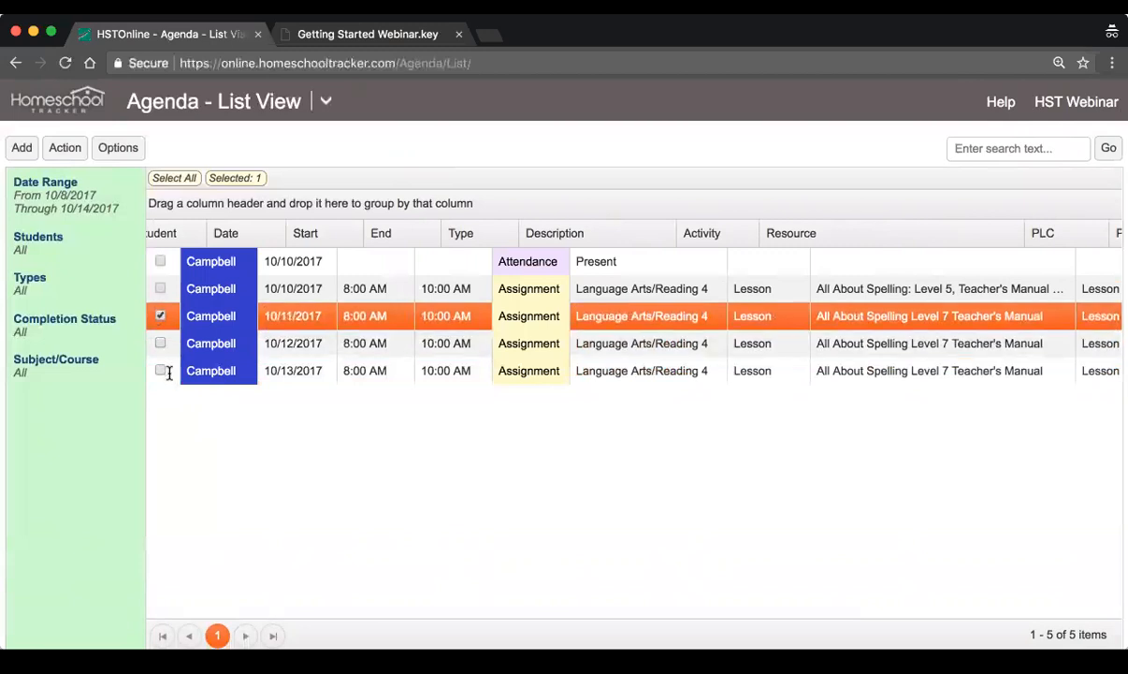
pyautogui.keyDown('shift'); pyautogui.click(160, 370); pyautogui.keyUp('shift')
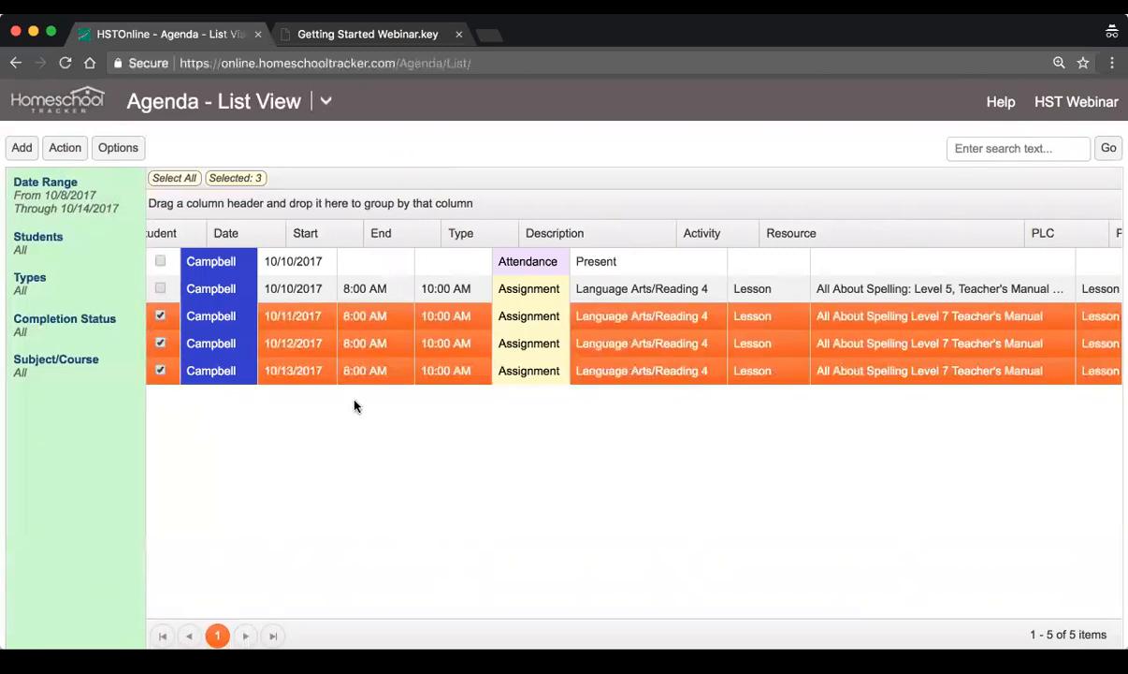
pyautogui.hscroll(5, 532, 369)
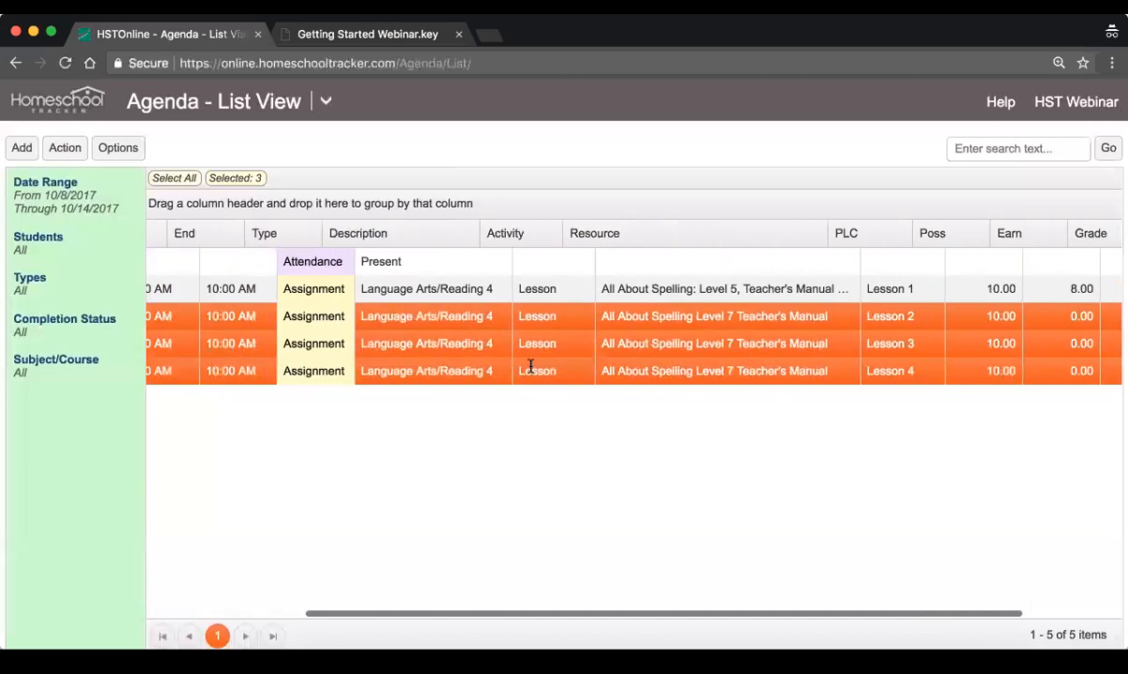
pyautogui.hscroll(-8, 524, 368)
pyautogui.click(68, 147)
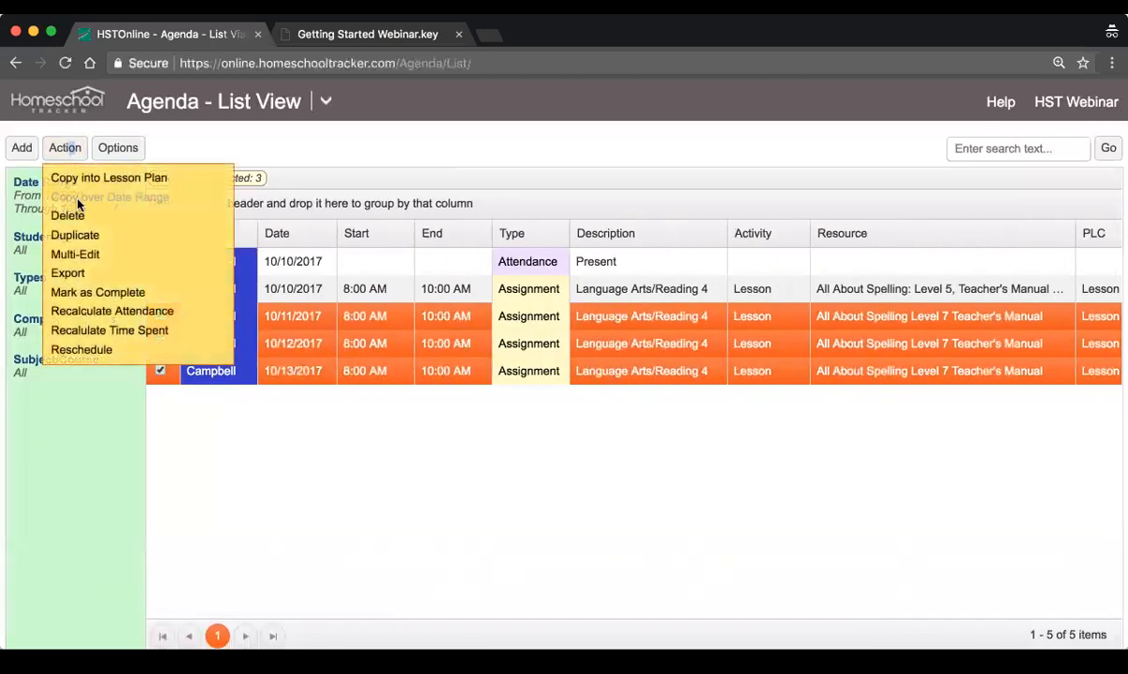
pyautogui.click(114, 253)
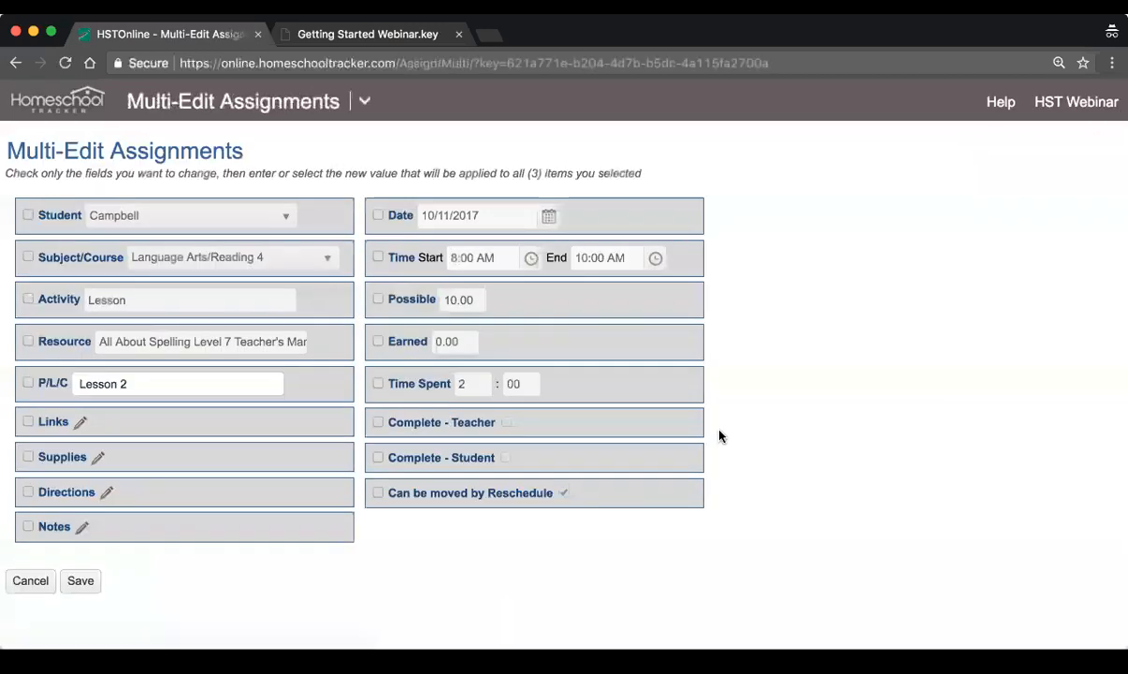
# Step: Set the earned points to 9.00, mark the selected assignments complete by the teacher, and save the changes
pyautogui.click(378, 340)
pyautogui.click(461, 340)
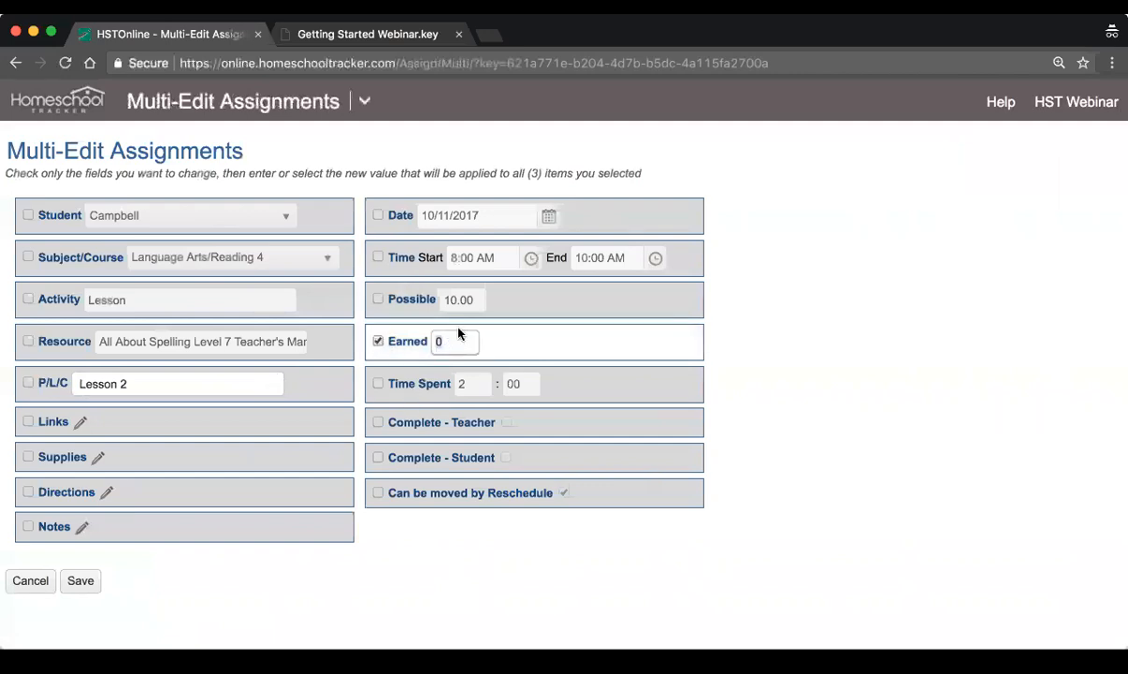
pyautogui.click(379, 422)
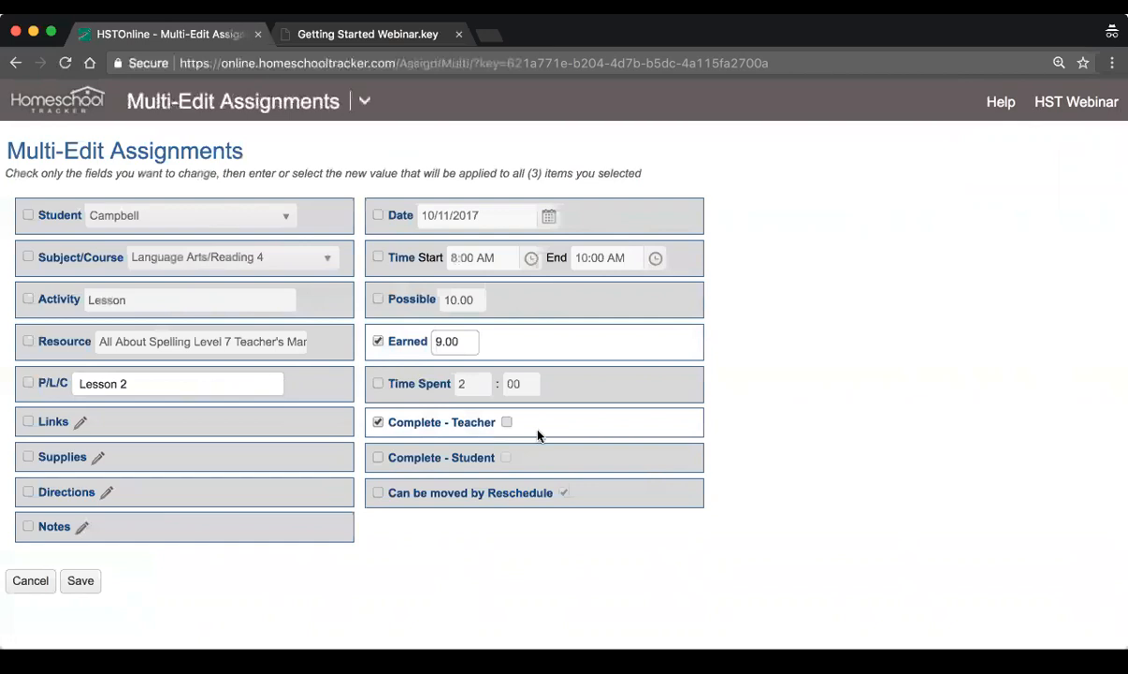
pyautogui.click(505, 423)
pyautogui.click(82, 582)
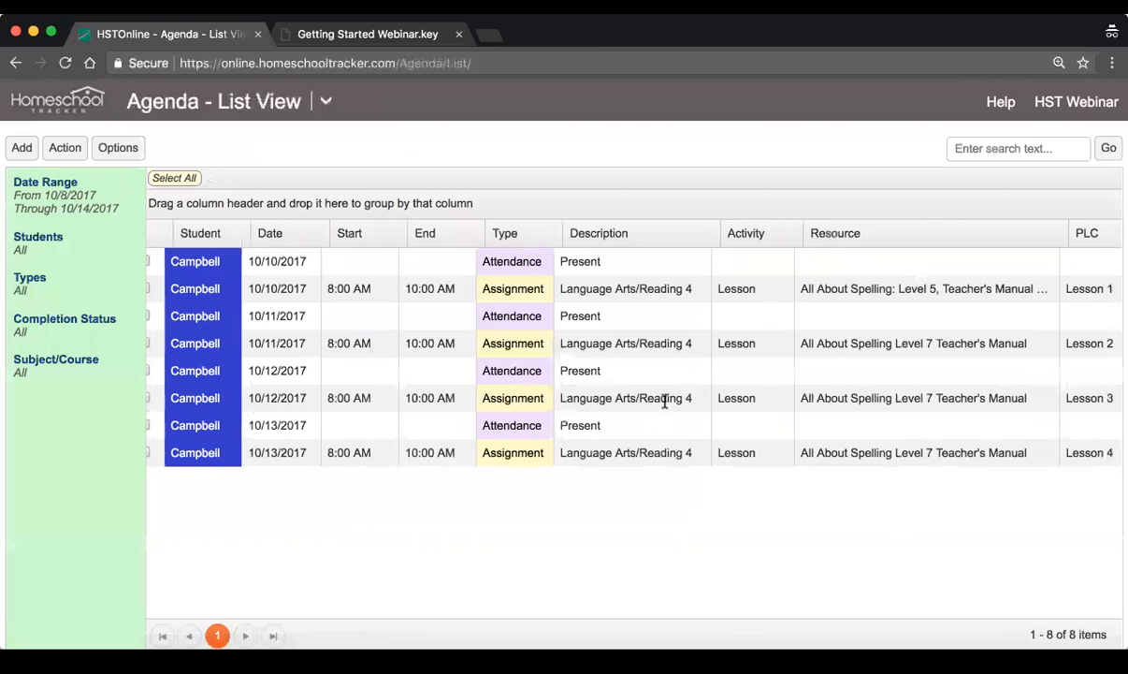
# Step: Review the grades and completion of Lessons 2 to 4 and the attendance entries for 10/11 through 10/13
pyautogui.hscroll(5, 665, 400)
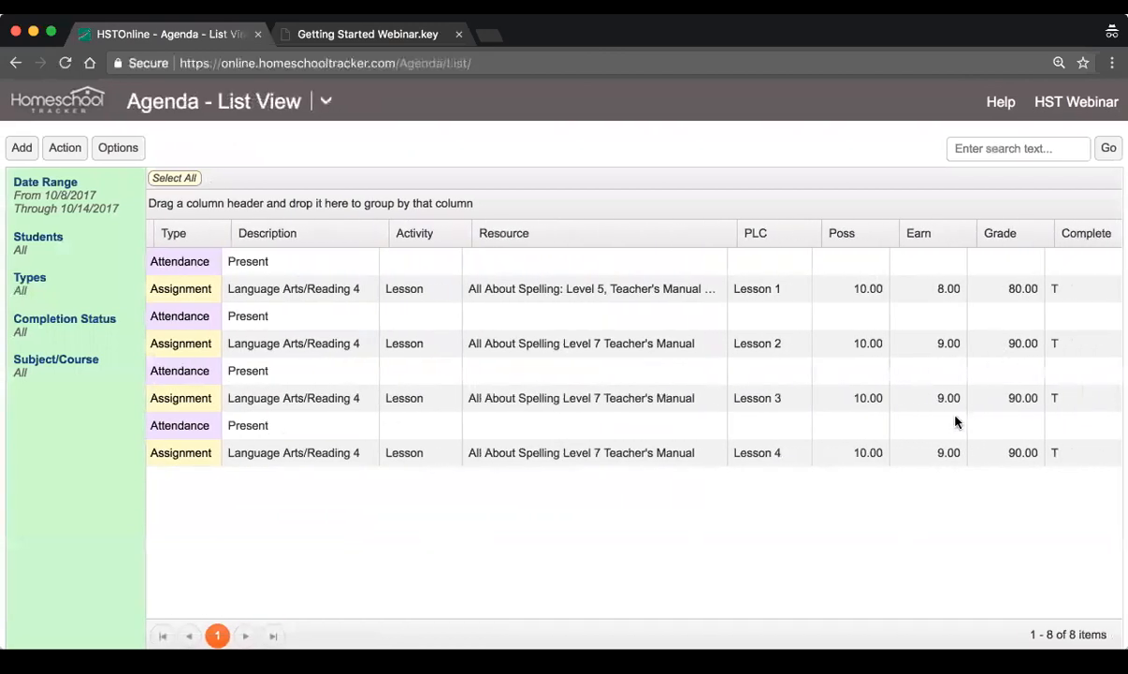
pyautogui.hscroll(-5, 725, 395)
pyautogui.click(597, 423)
pyautogui.click(609, 371)
pyautogui.click(607, 318)
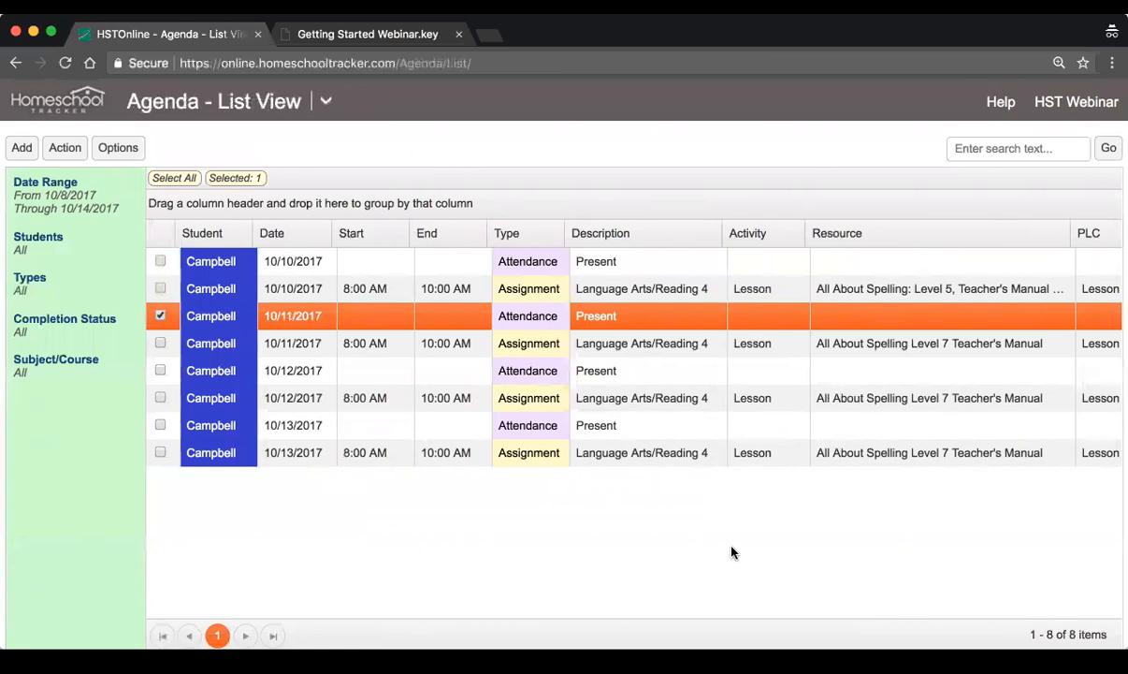
# Step: Switch to the Getting Started Webinar slides, review the Assignments demo points and move on towards Lesson Plans
pyautogui.hotkey('ctrl', 'Tab')
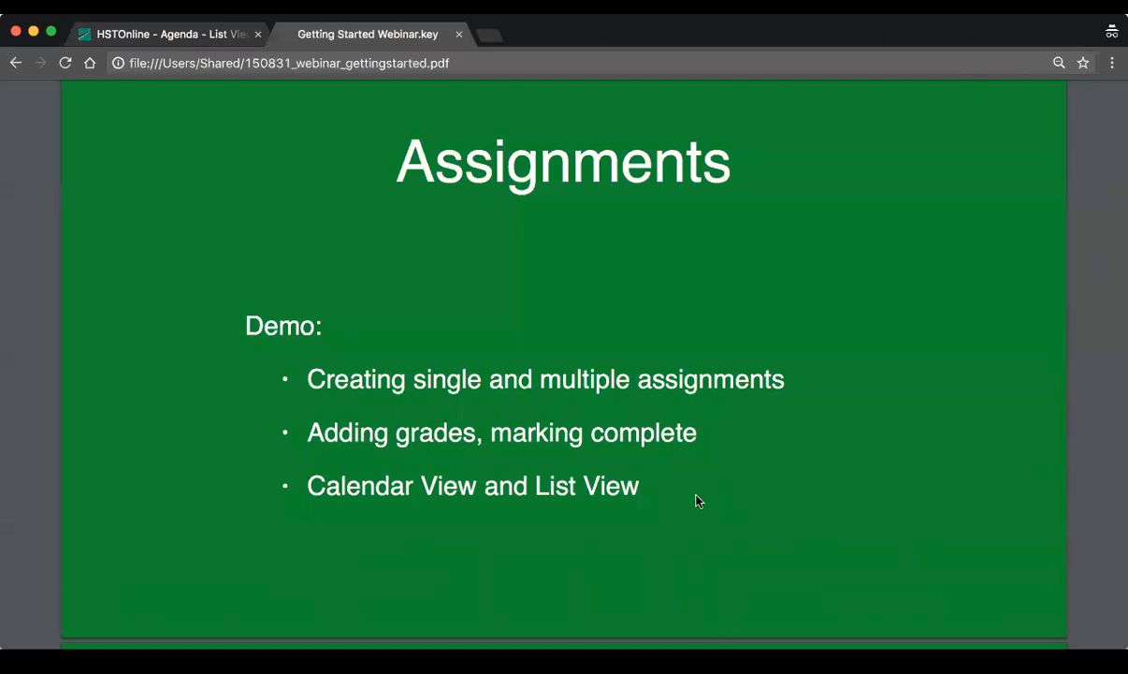
pyautogui.moveTo(309, 378); pyautogui.dragTo(760, 377)
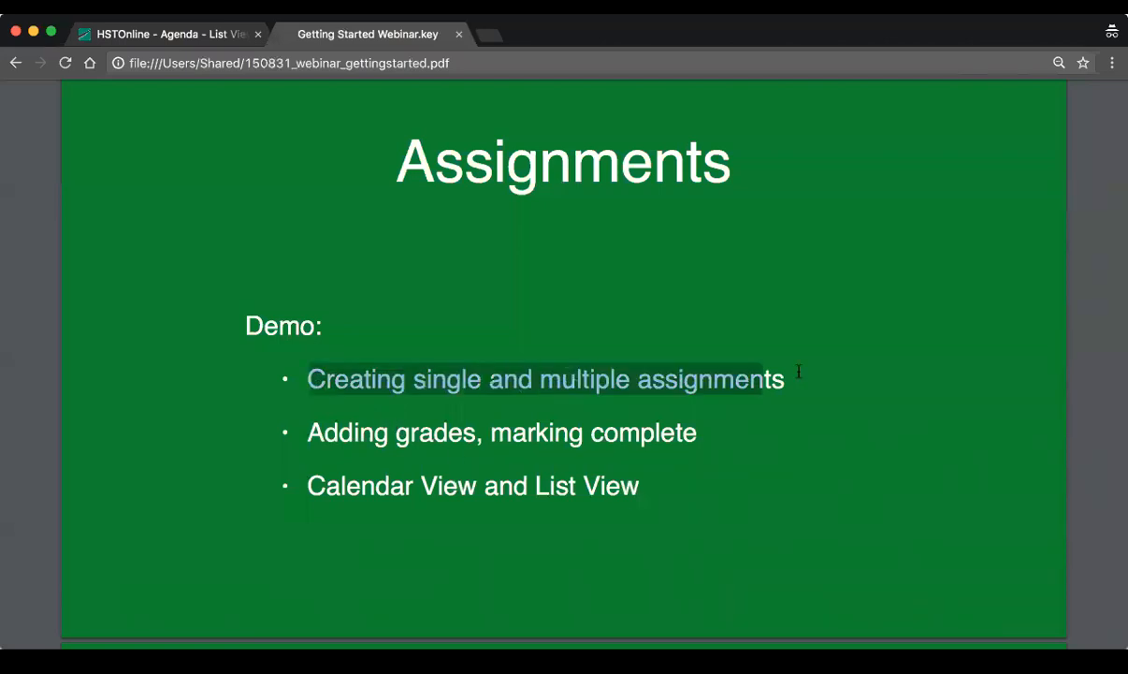
pyautogui.moveTo(419, 432); pyautogui.dragTo(700, 438)
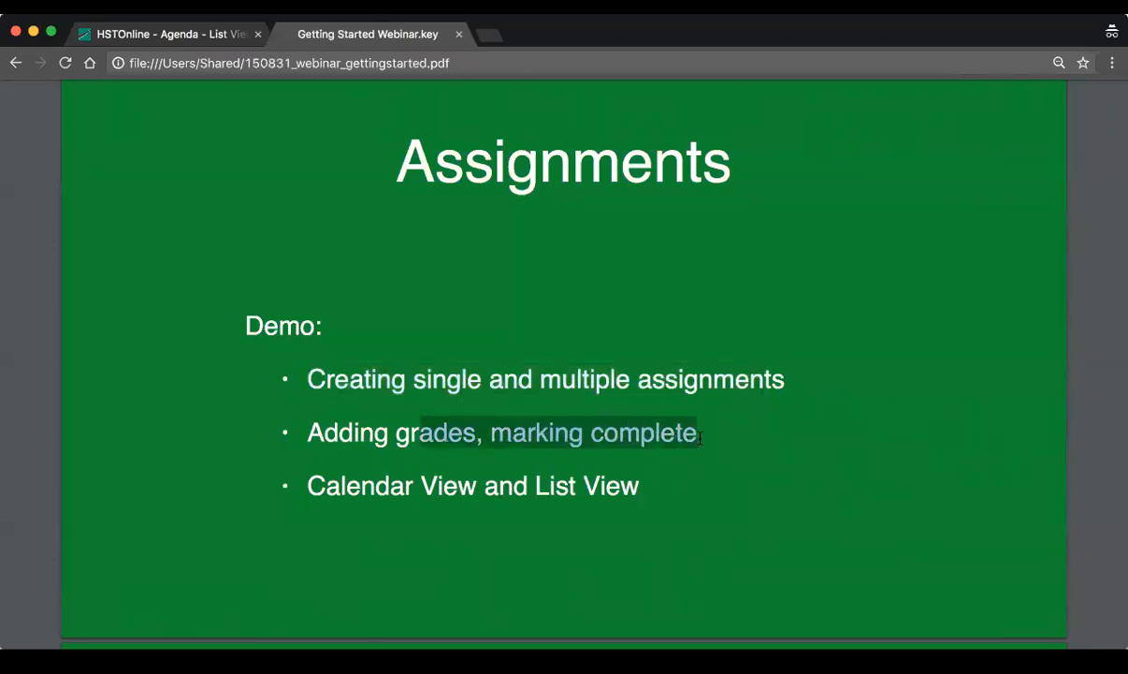
pyautogui.click(652, 493)
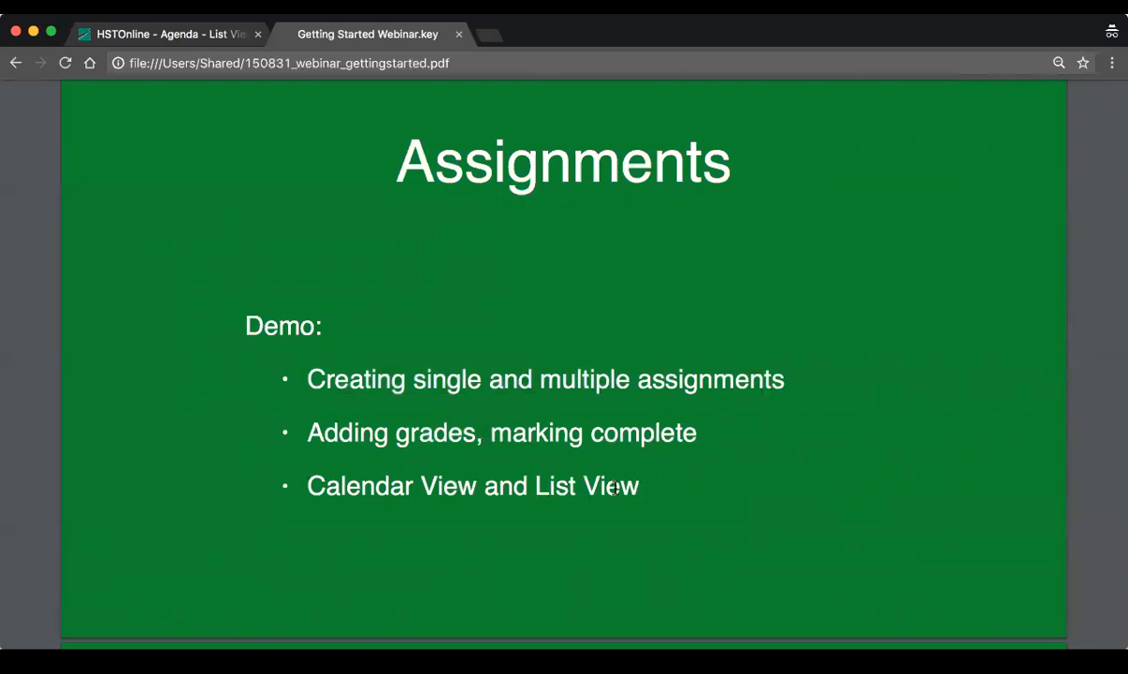
pyautogui.scroll(-5, 616, 434)
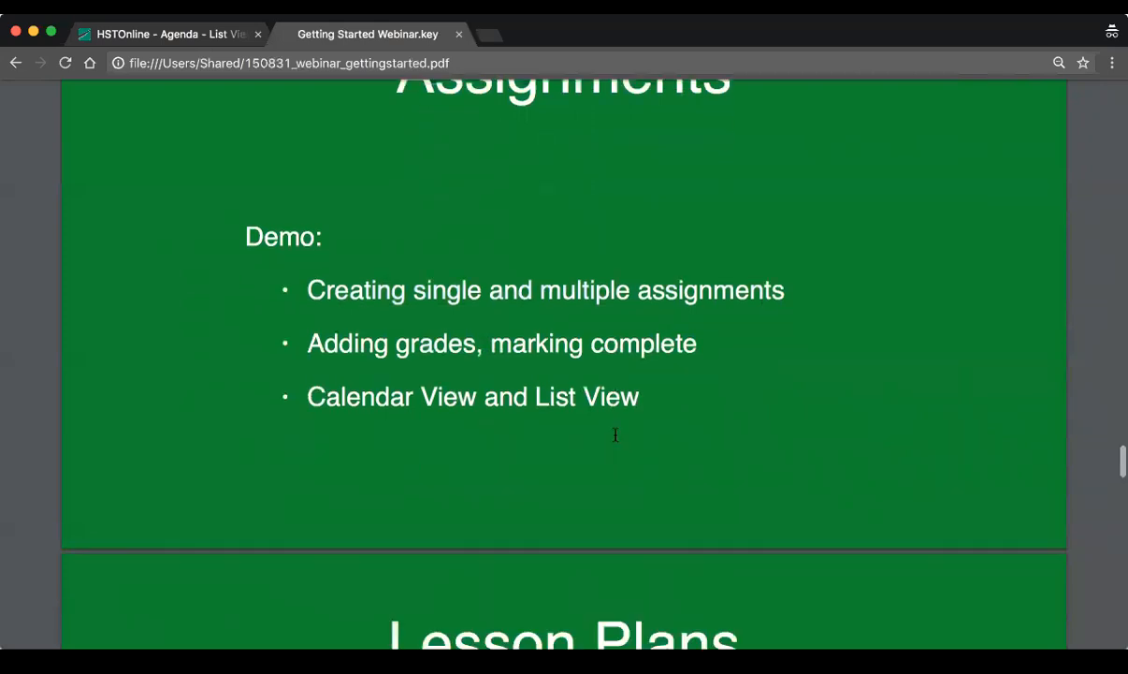
# Step: Leave the webinar slides at Lesson Plans, return to Homeschool Tracker and open the Courses list
pyautogui.scroll(-4, 615, 435)
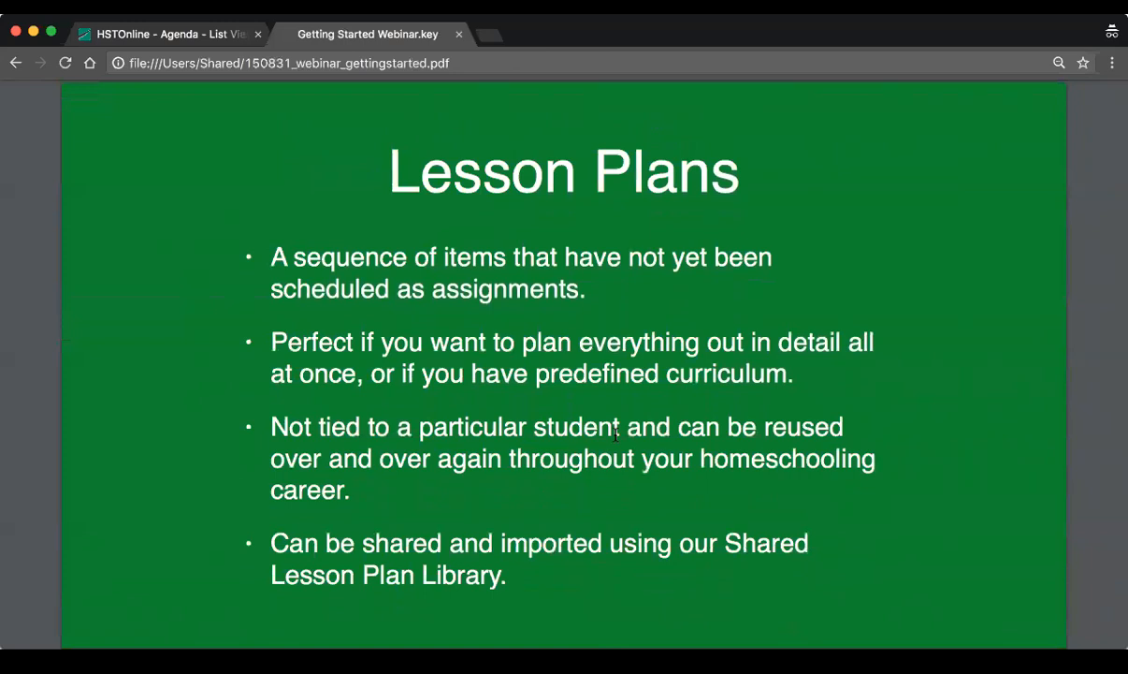
pyautogui.hotkey('ctrl', 'shift', 'Tab')
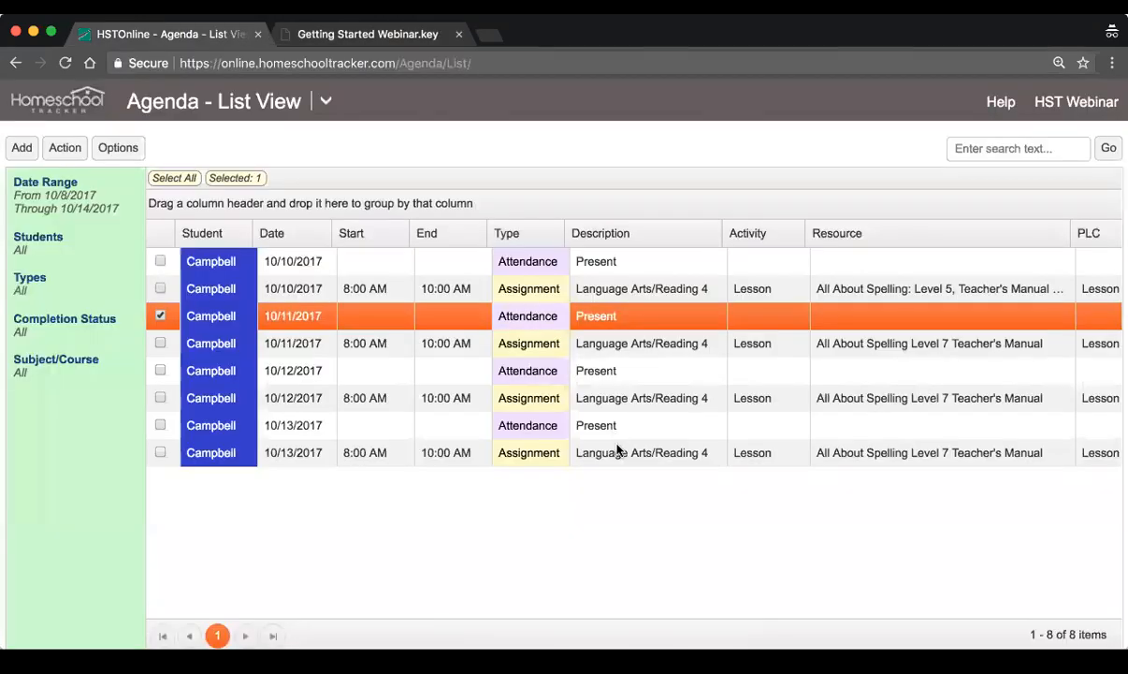
pyautogui.click(327, 105)
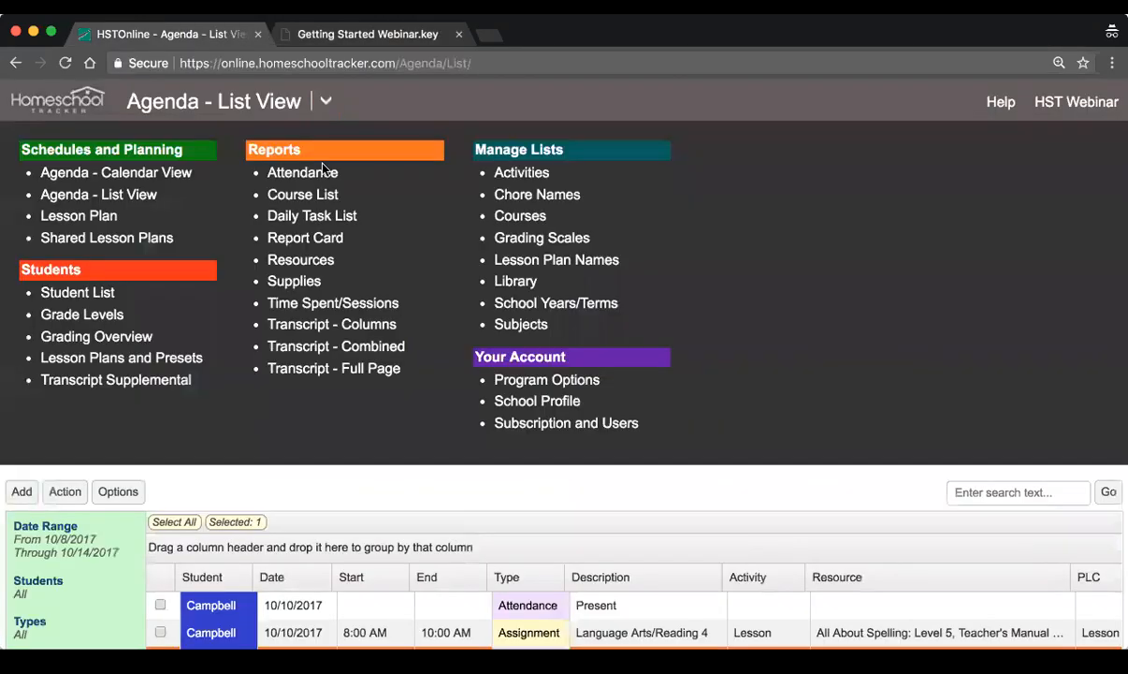
pyautogui.click(520, 216)
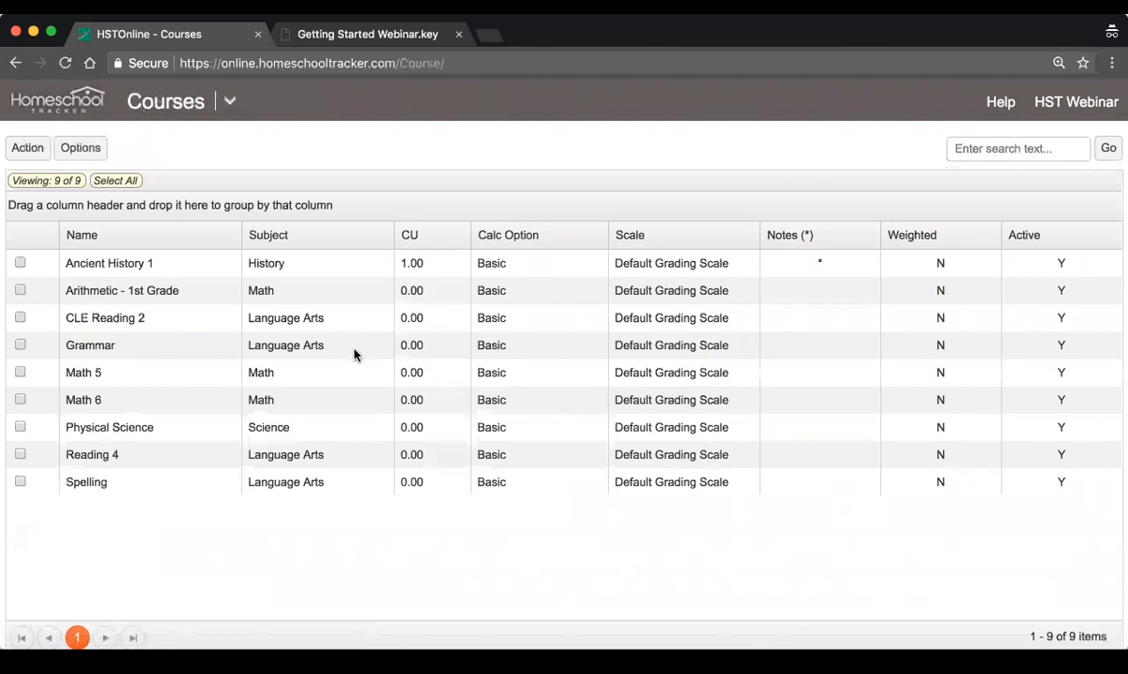
# Step: Add a course named Reading 1 under the Language Arts subject, then refresh the course list and select the new course
pyautogui.click(30, 149)
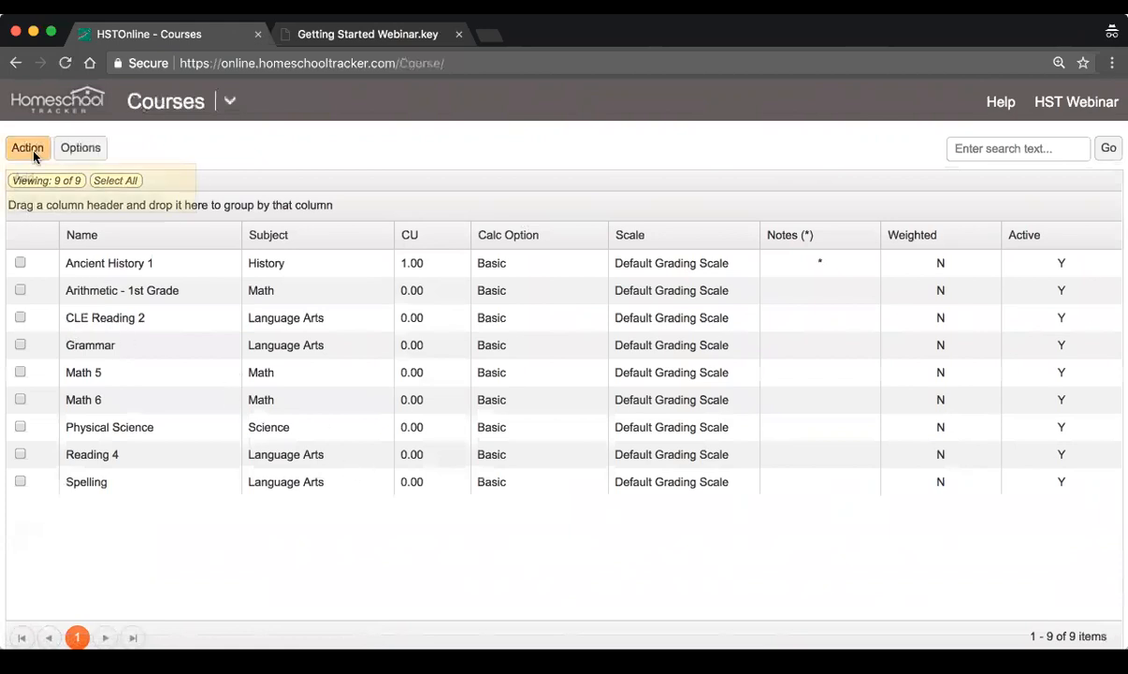
pyautogui.click(164, 185)
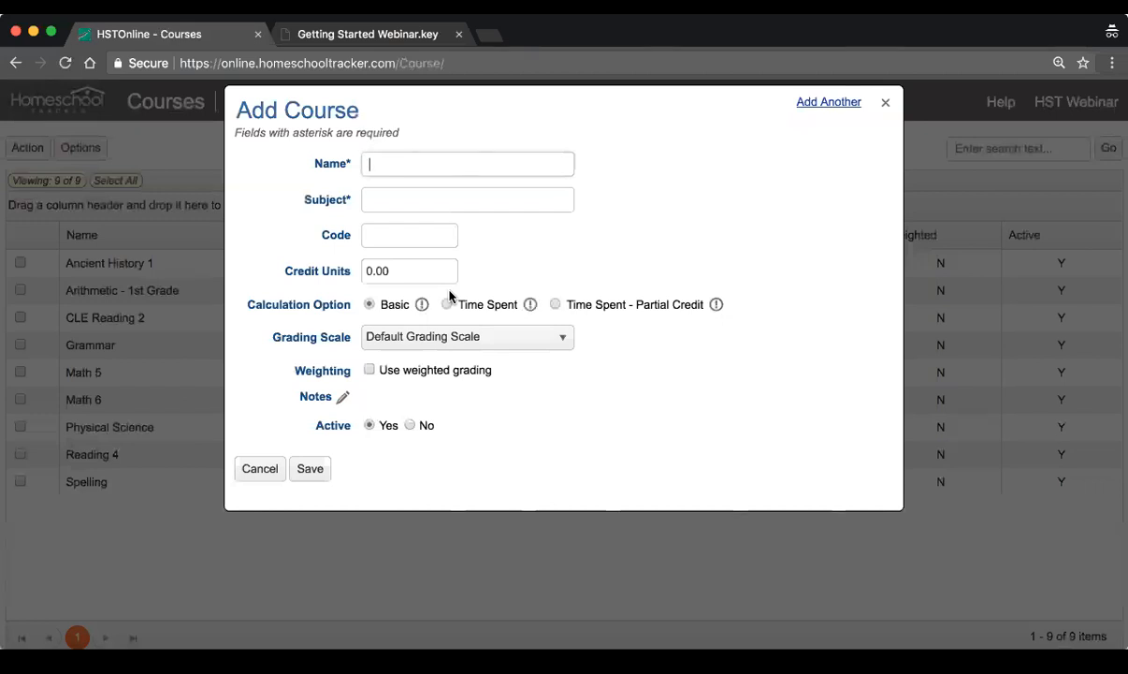
pyautogui.write('Reading 1')
pyautogui.press('Tab')
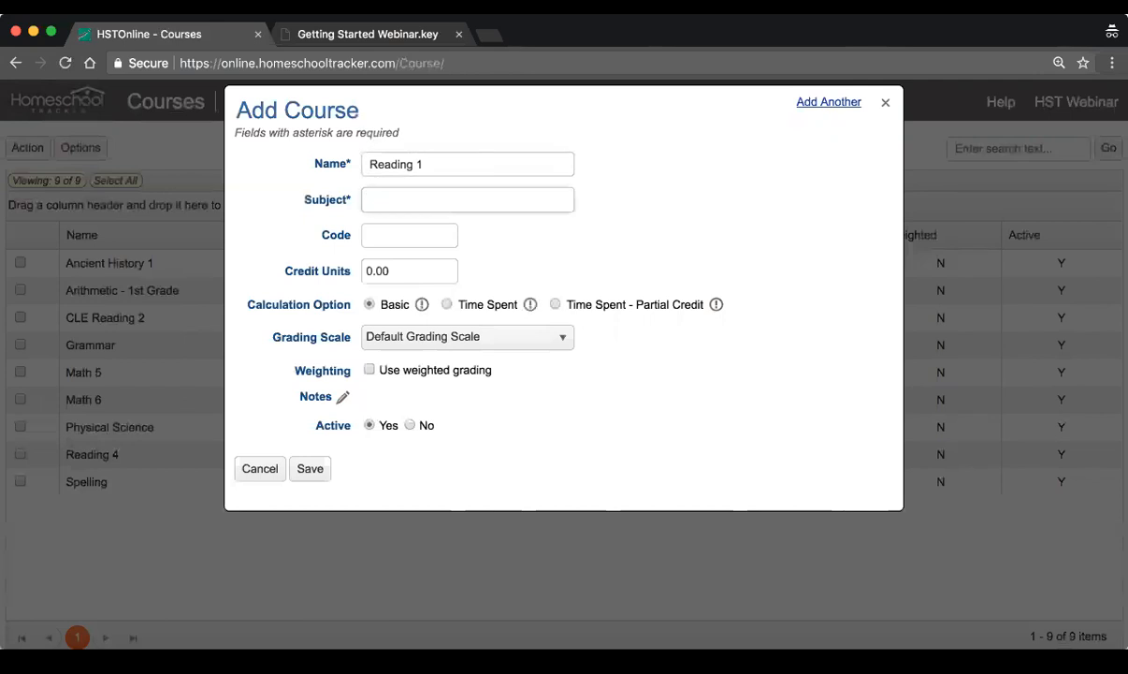
pyautogui.write('langu')
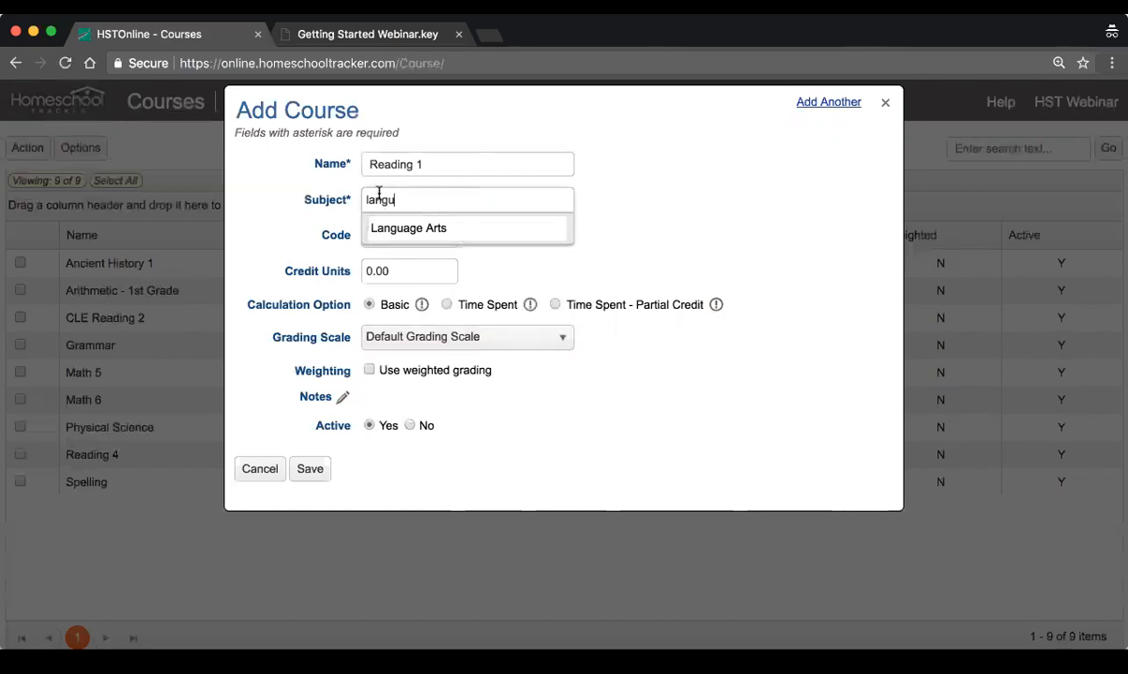
pyautogui.click(382, 228)
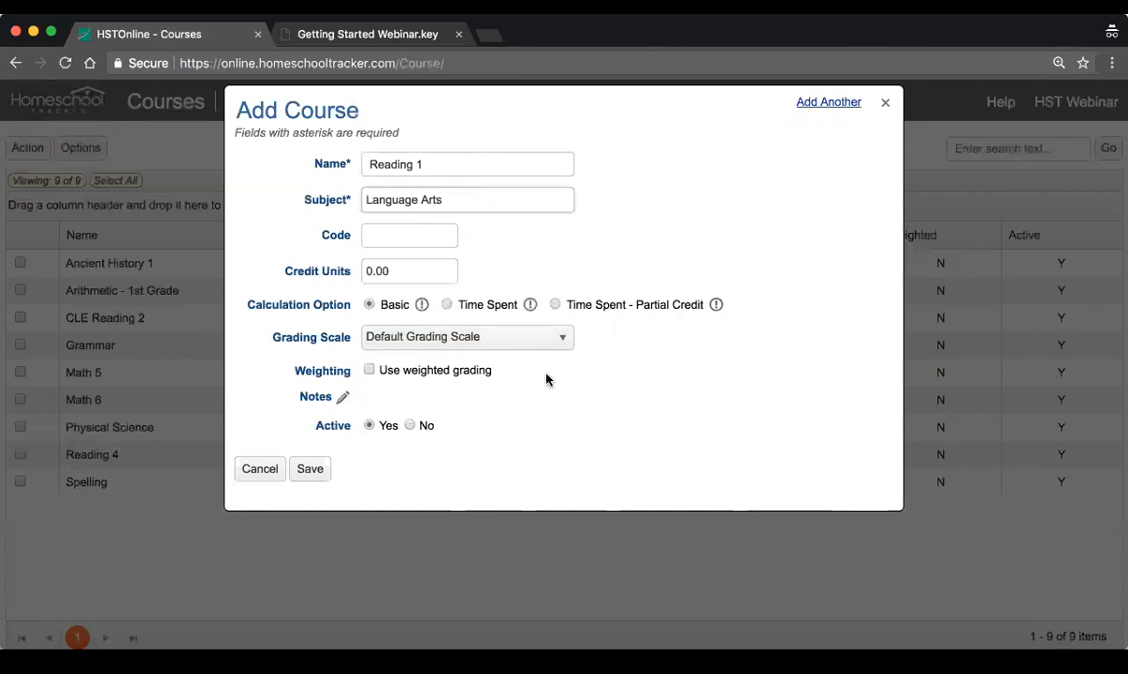
pyautogui.click(306, 475)
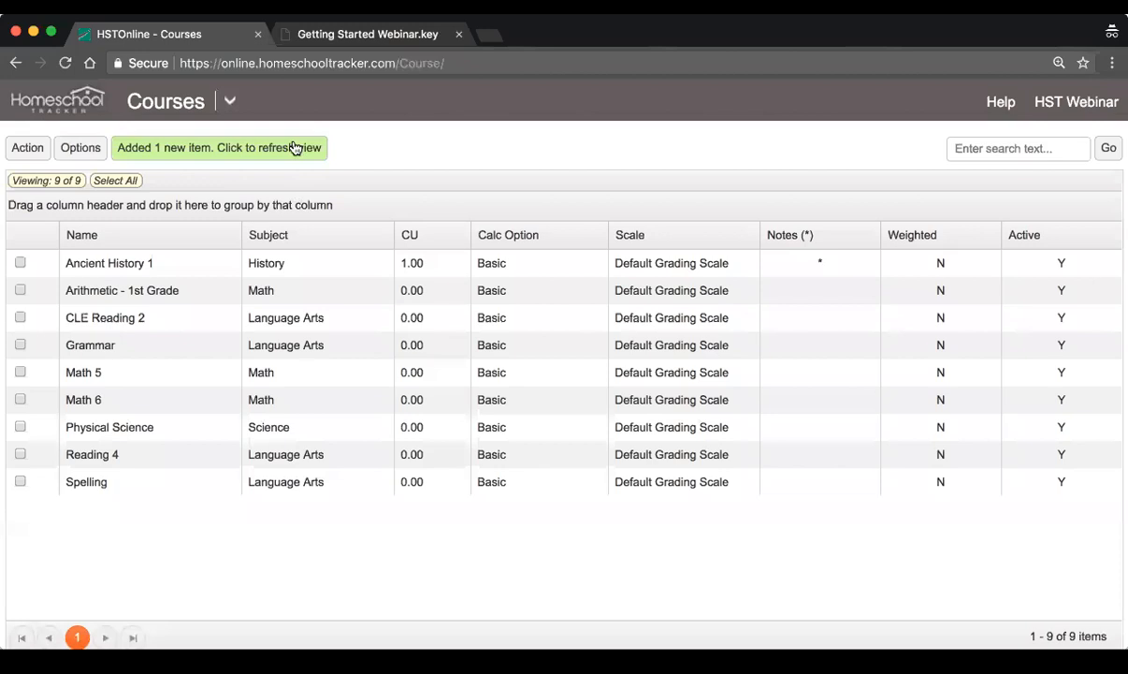
pyautogui.click(295, 148)
pyautogui.click(93, 456)
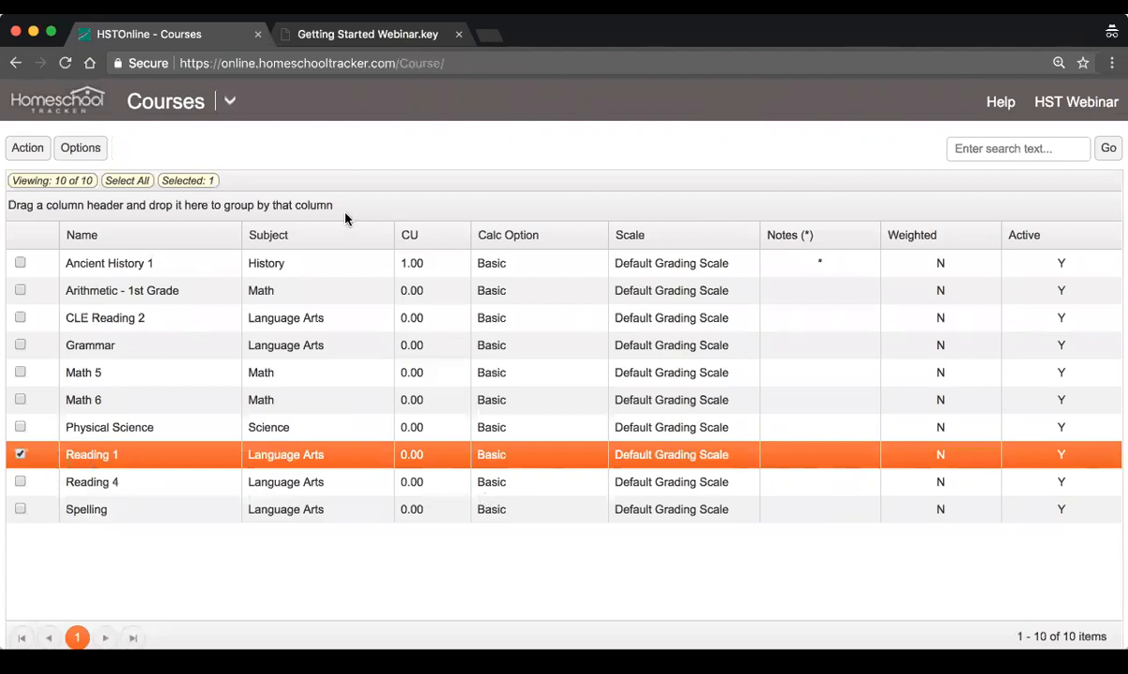
# Step: Switch to the Getting Started Webinar slides and review the points on the Lesson Plans slide
pyautogui.click(230, 104)
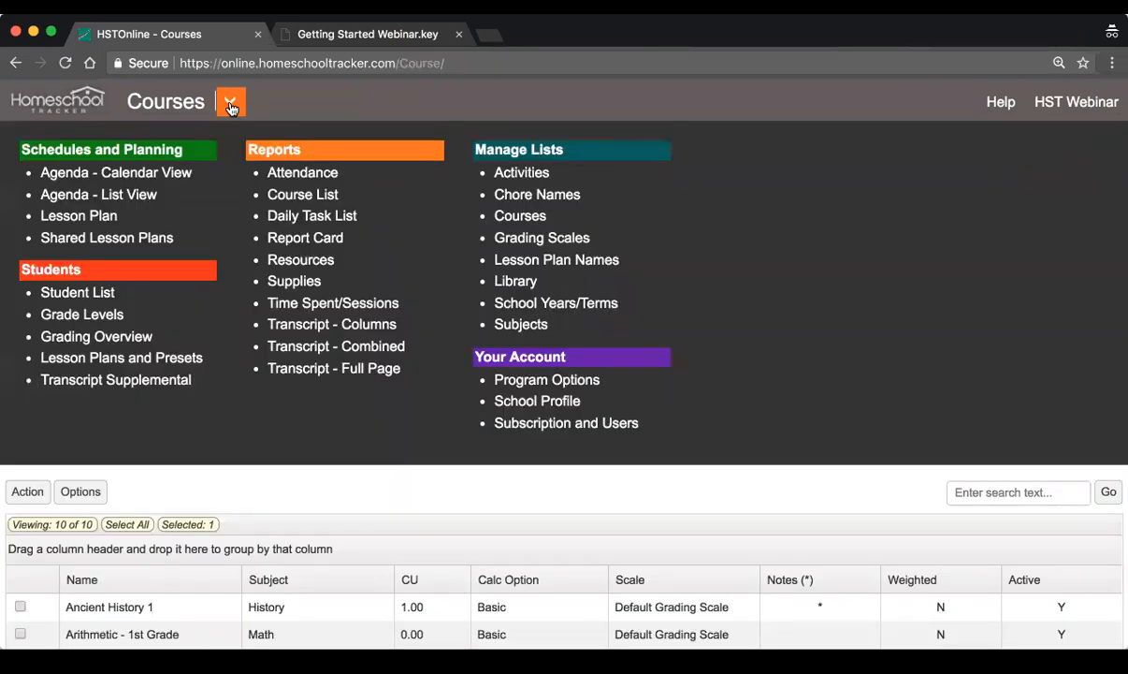
pyautogui.hotkey('ctrl', 'Tab')
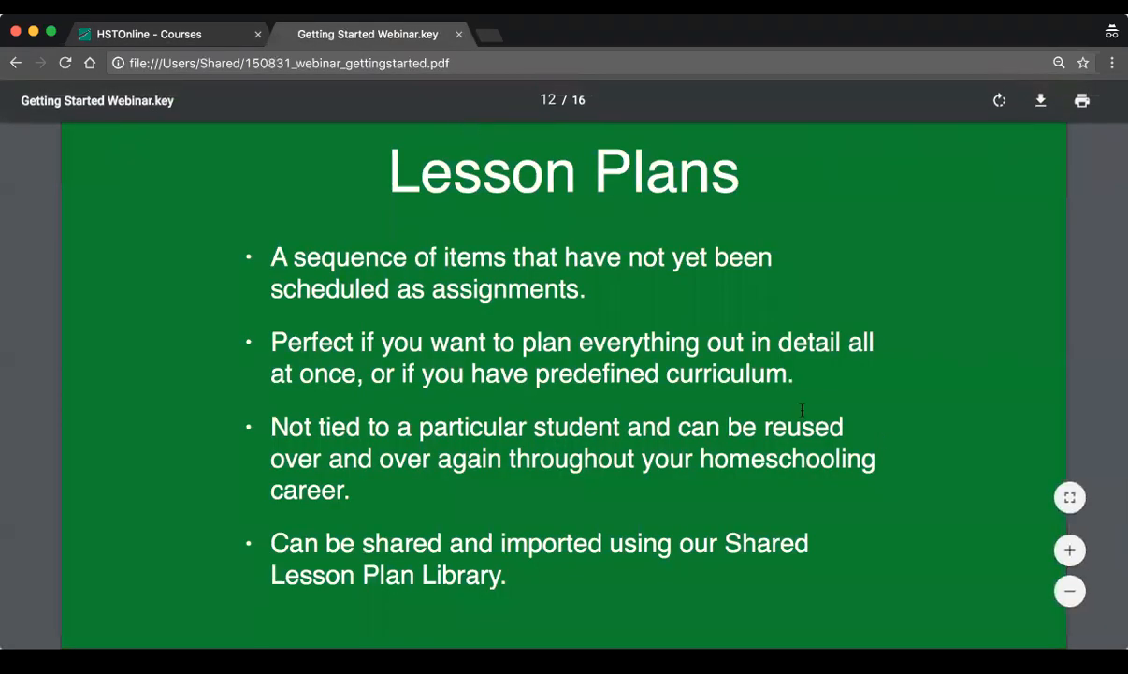
pyautogui.scroll(1, 622, 328)
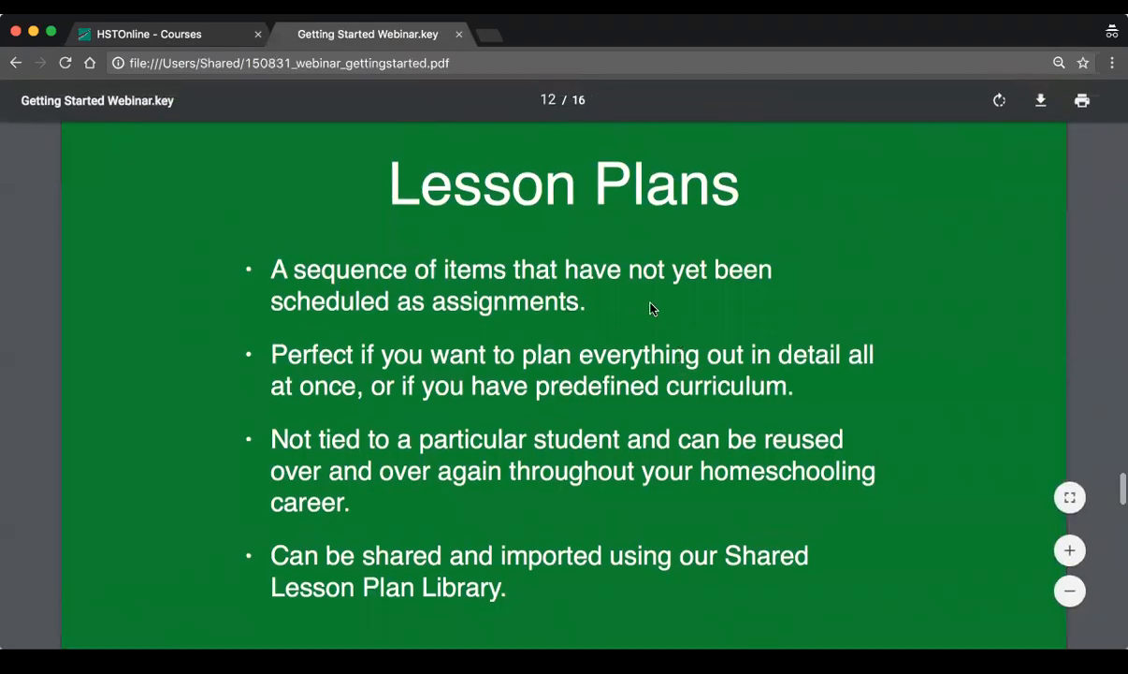
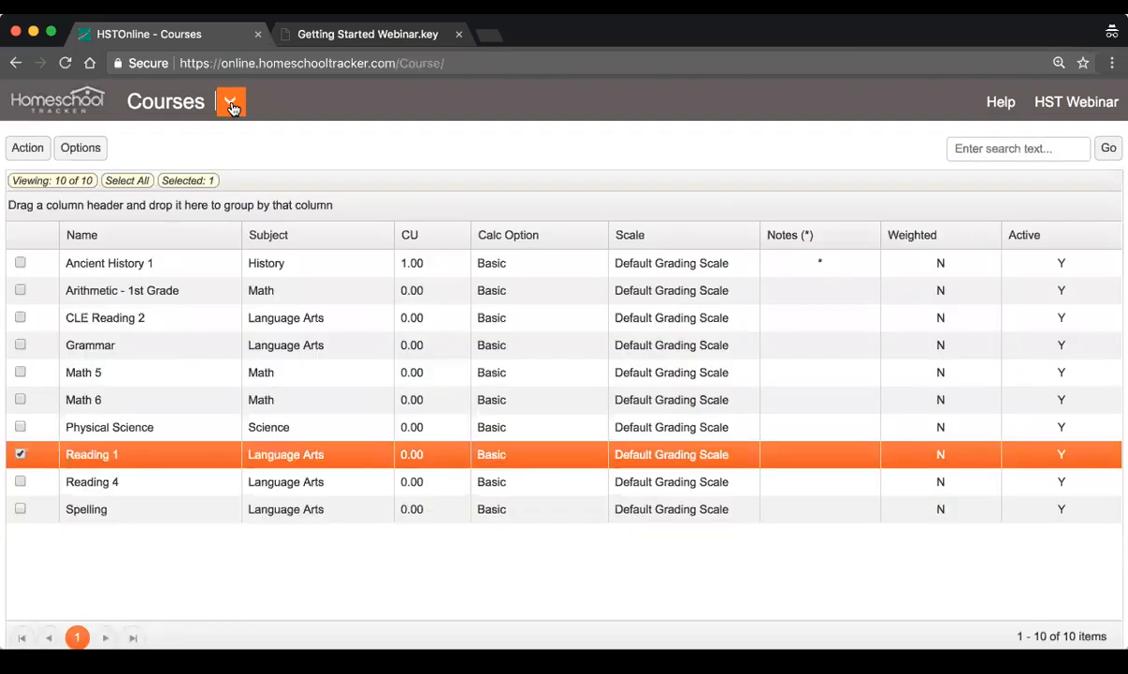
# Step: Return to Homeschool Tracker, open the Lesson Plan page and display the A Beka Arithmetic - 1st Grade plan
pyautogui.click(102, 217)
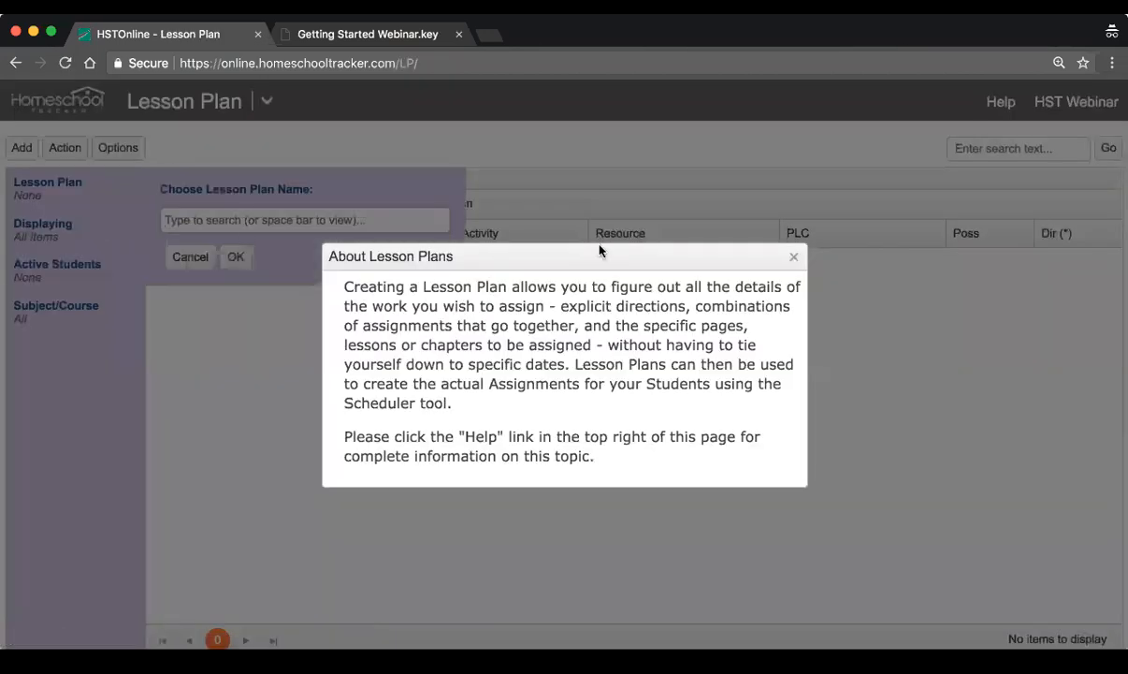
pyautogui.click(793, 257)
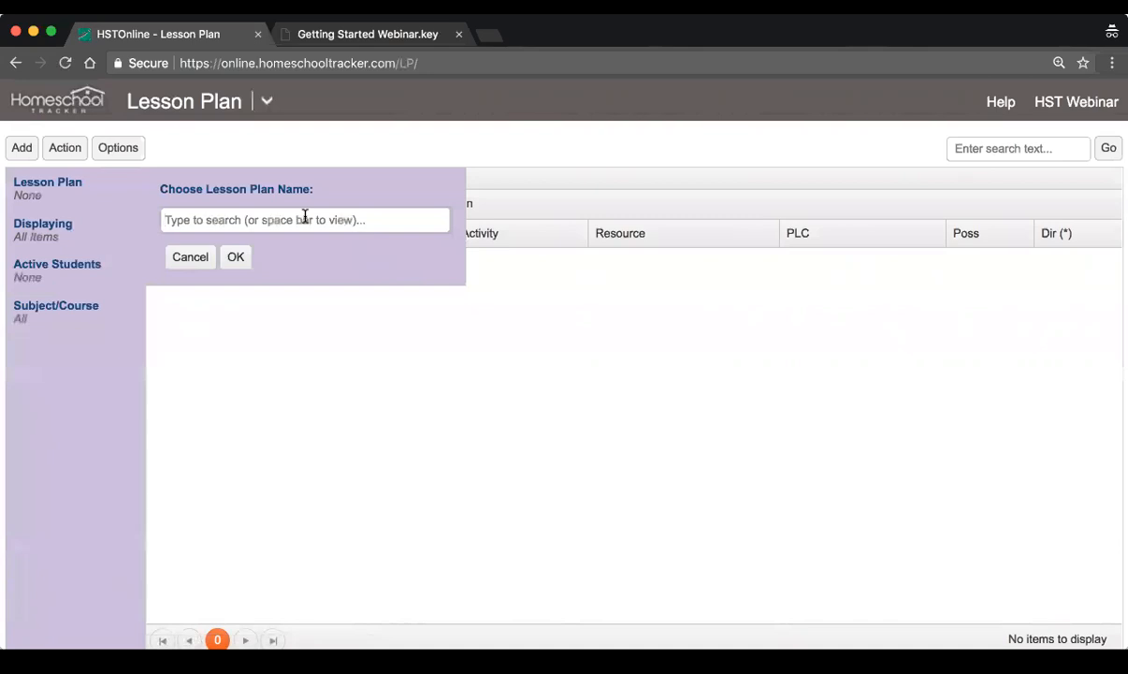
pyautogui.press('space')
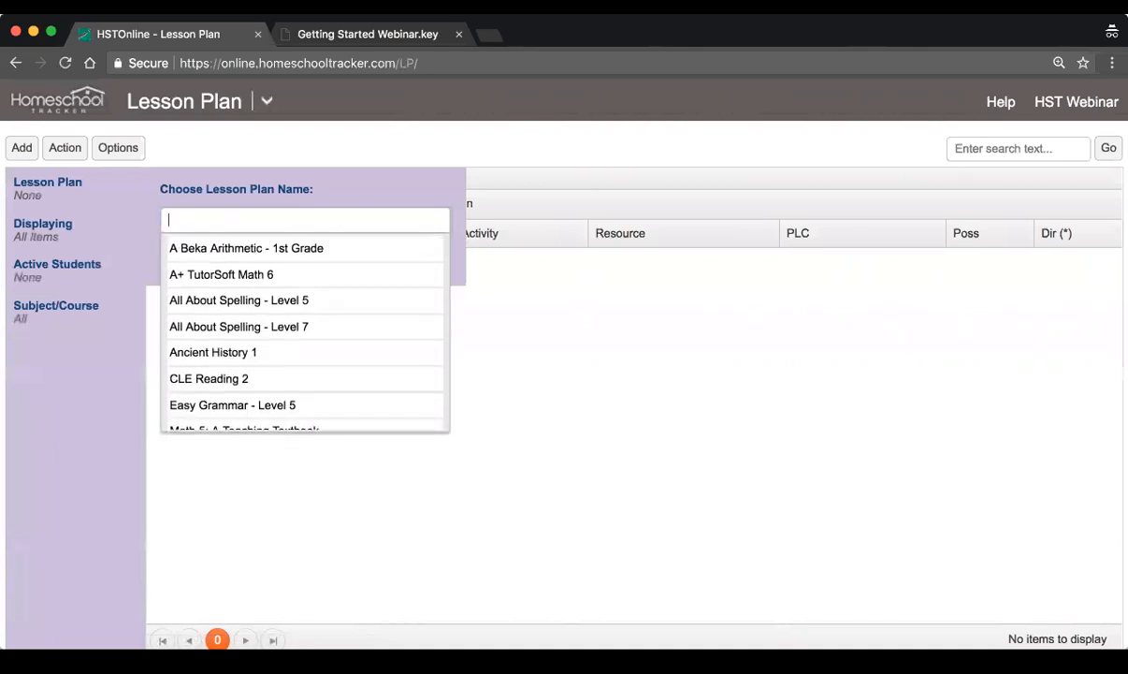
pyautogui.click(319, 250)
pyautogui.click(238, 258)
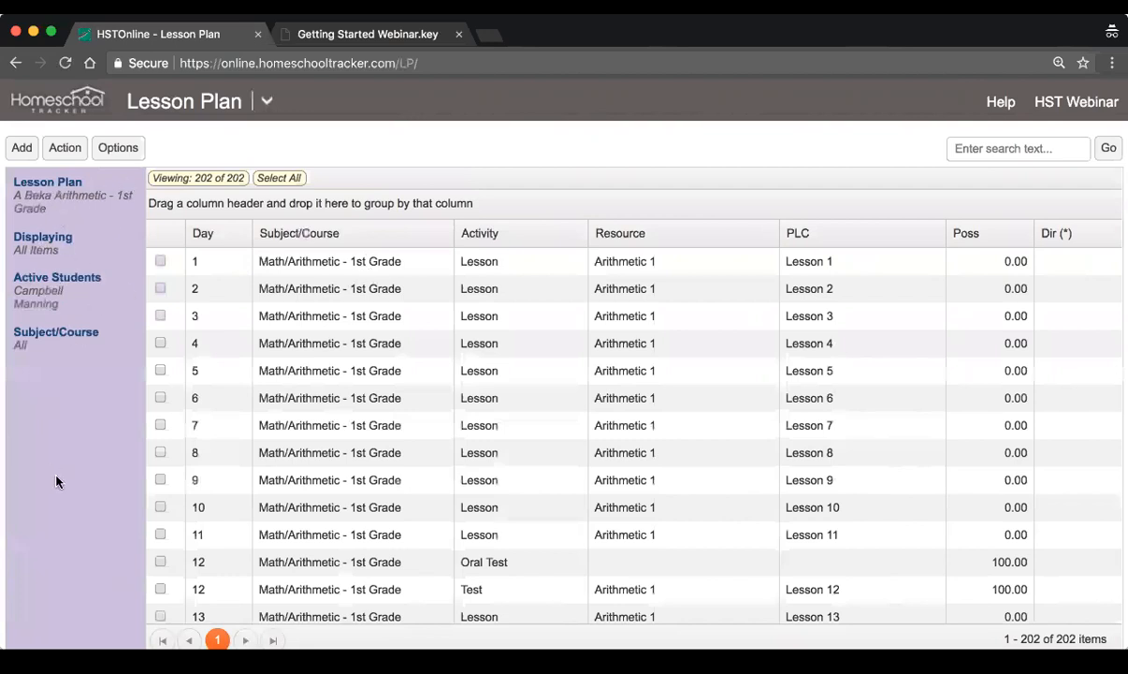
# Step: Look over the plan's first lessons and inspect the details of the Day 1 item without changing it
pyautogui.scroll(2, 466, 435)
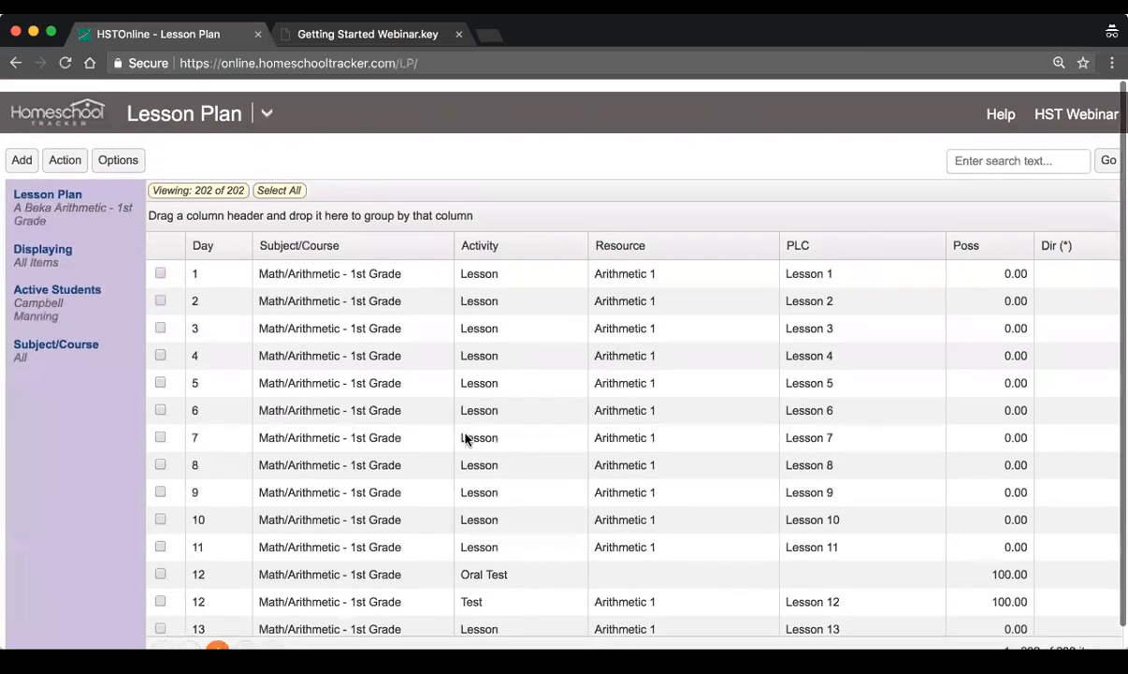
pyautogui.click(418, 274)
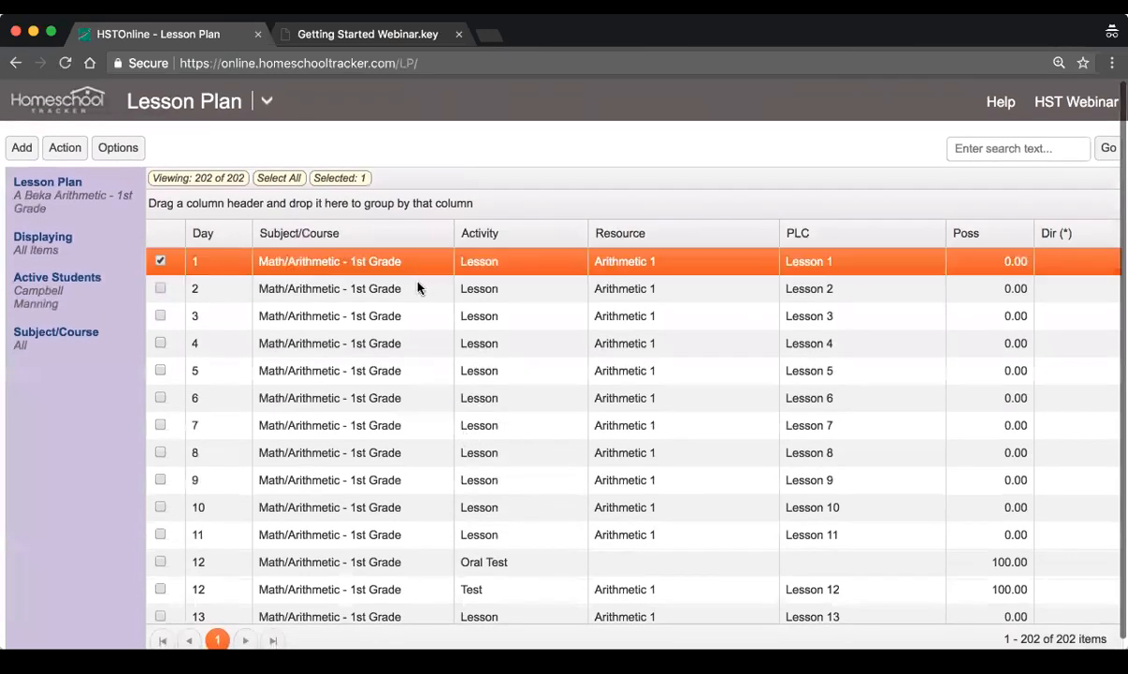
pyautogui.click(415, 285)
pyautogui.click(413, 323)
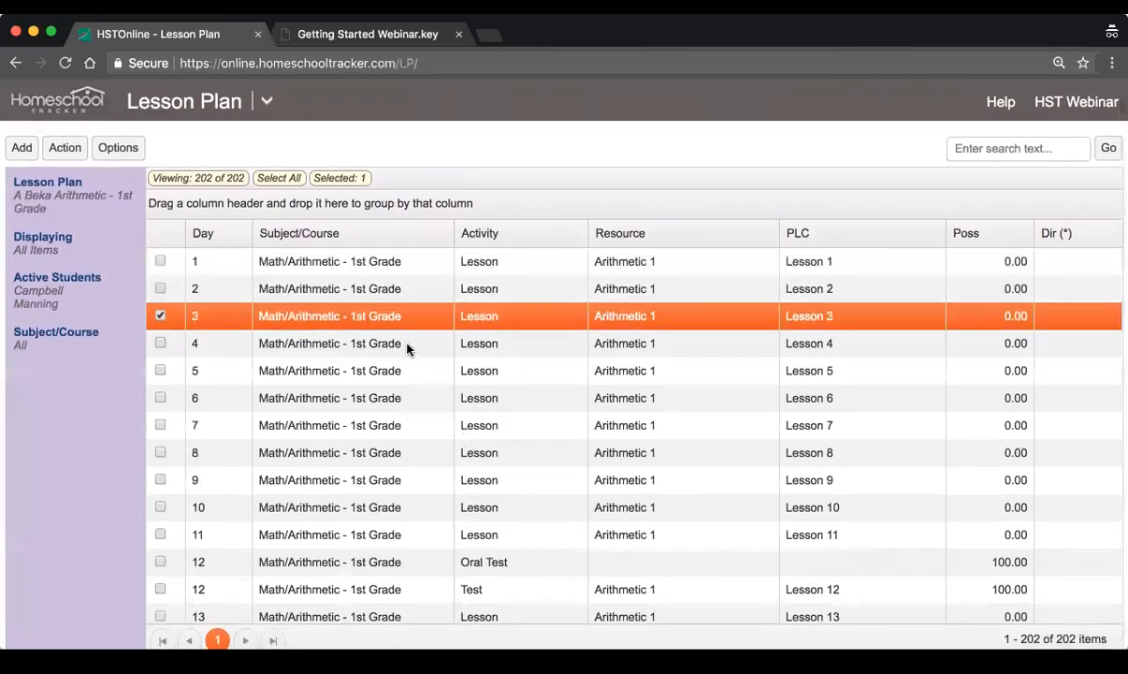
pyautogui.click(408, 346)
pyautogui.click(401, 266)
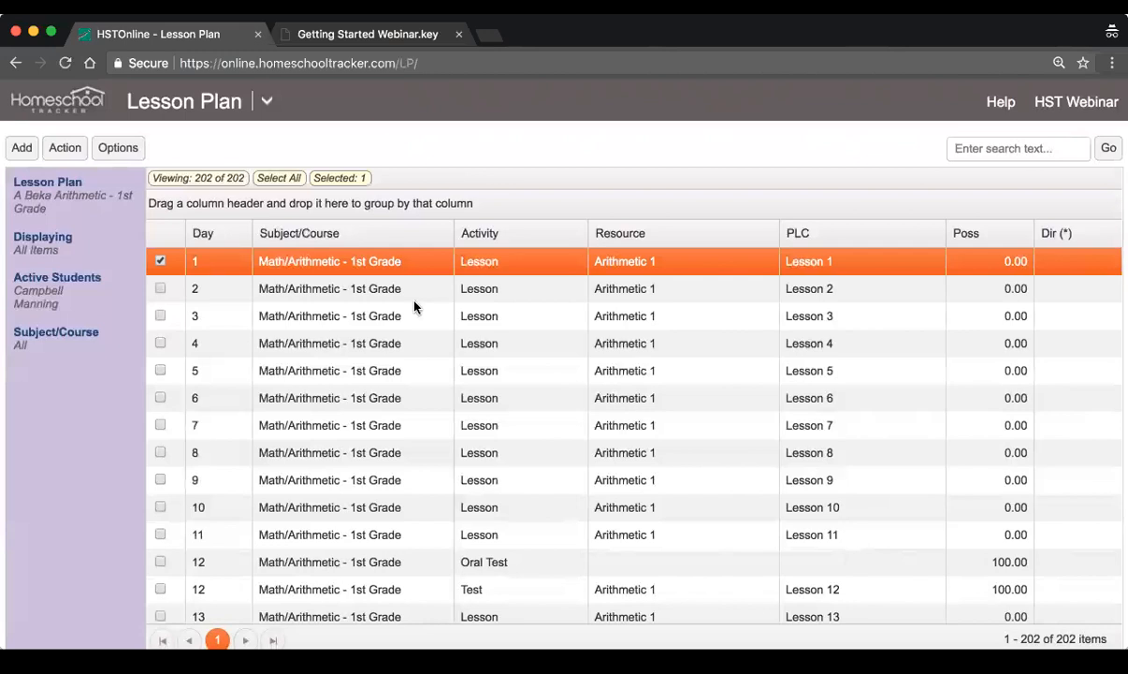
pyautogui.click(443, 290)
pyautogui.doubleClick(559, 270)
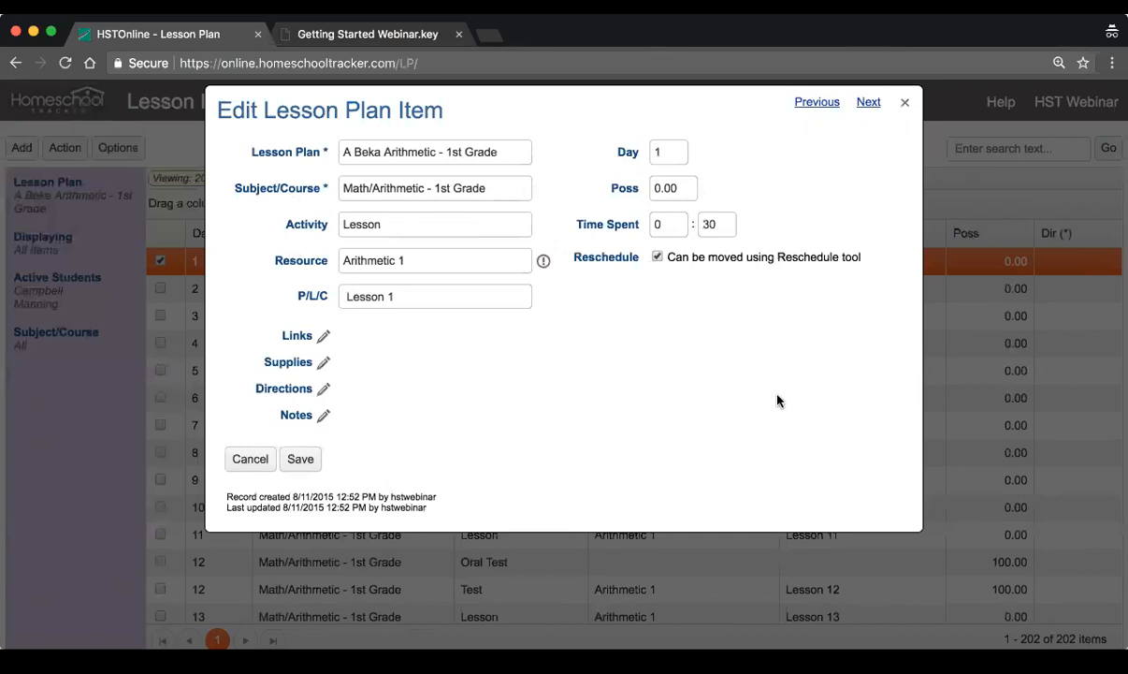
pyautogui.click(905, 103)
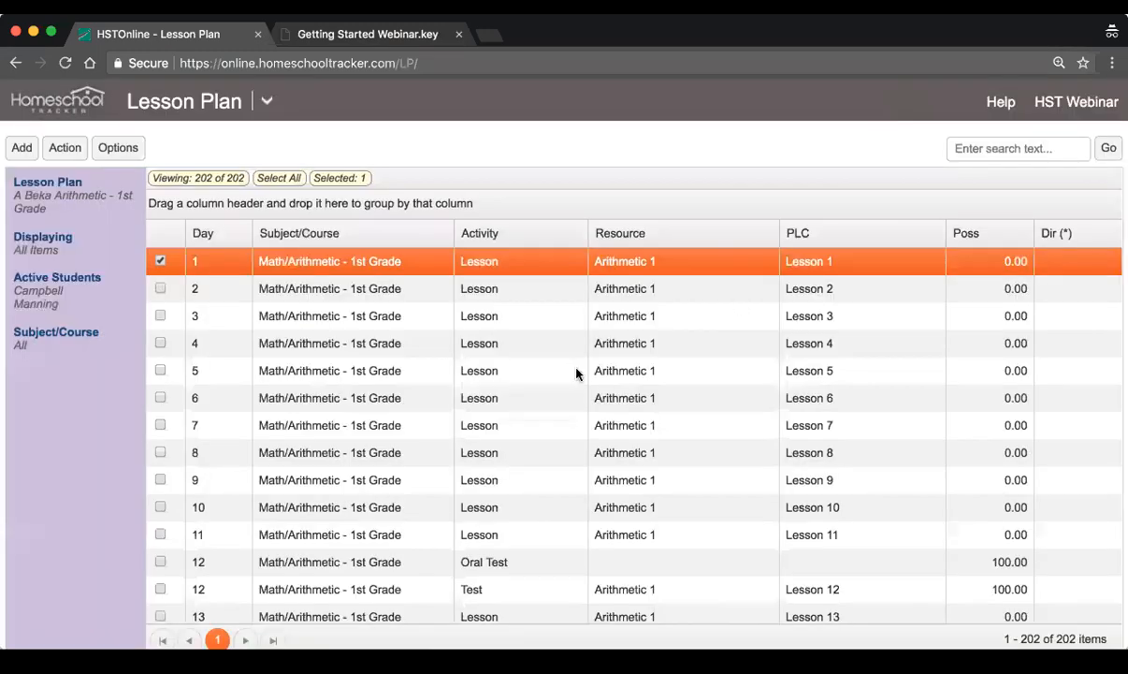
# Step: Examine how the plan progresses from the first lessons to the Day 12 oral test and test, including their possible points
pyautogui.click(296, 294)
pyautogui.click(259, 262)
pyautogui.click(531, 287)
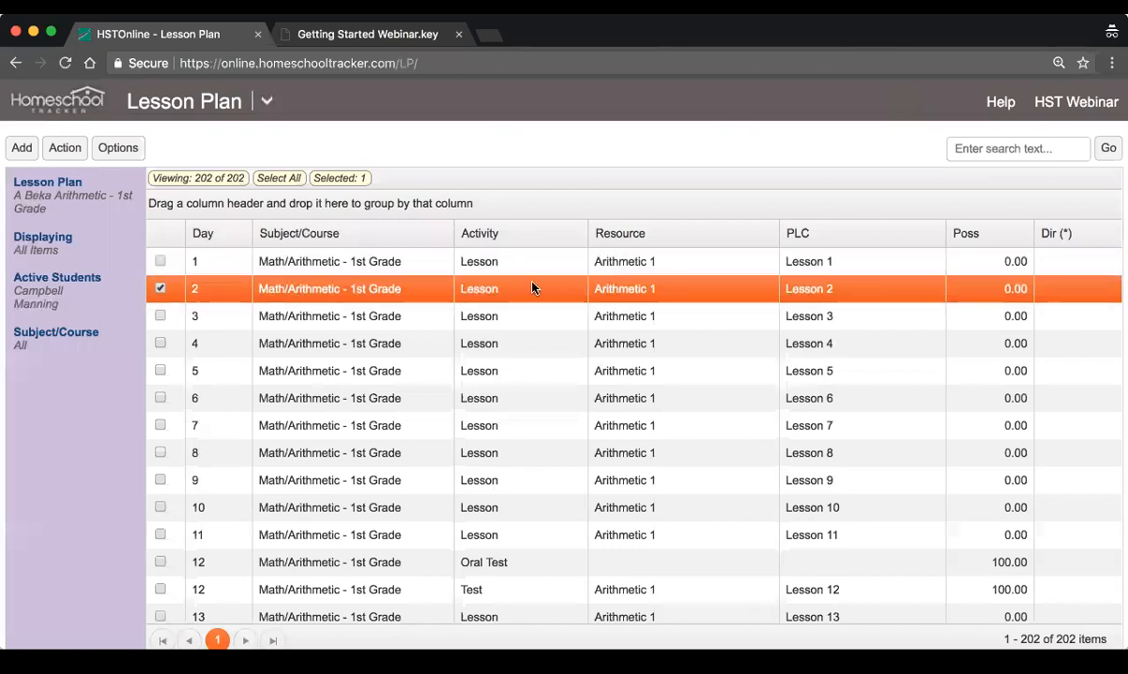
pyautogui.click(854, 318)
pyautogui.scroll(-2, 912, 366)
pyautogui.scroll(-2, 908, 368)
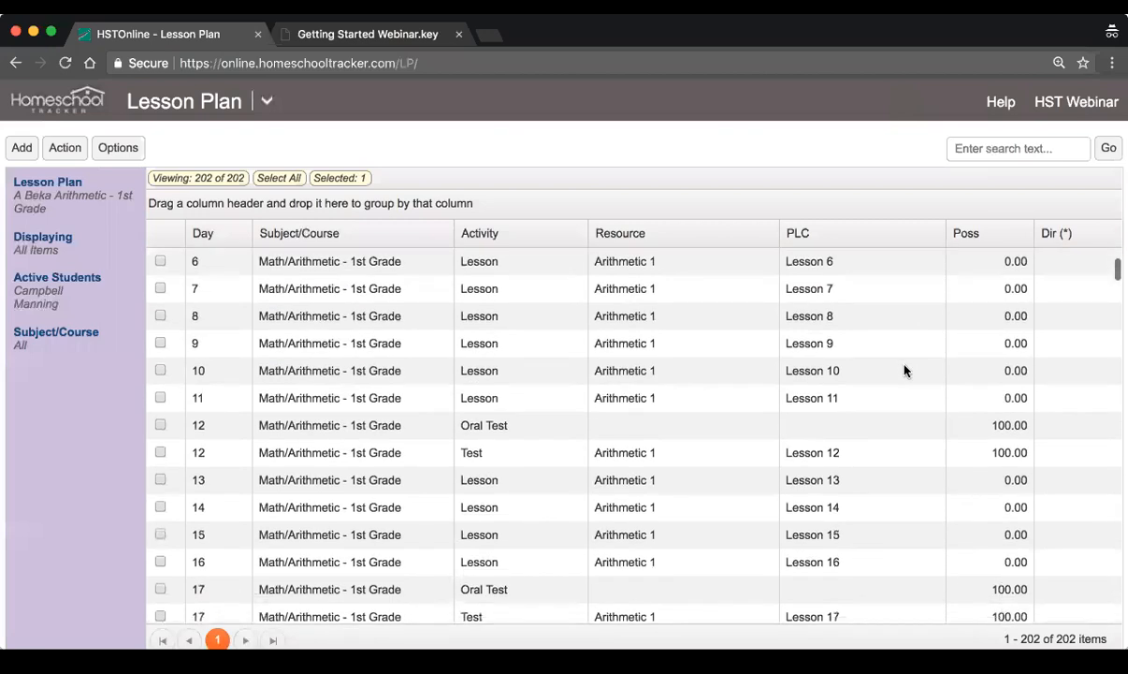
pyautogui.click(740, 427)
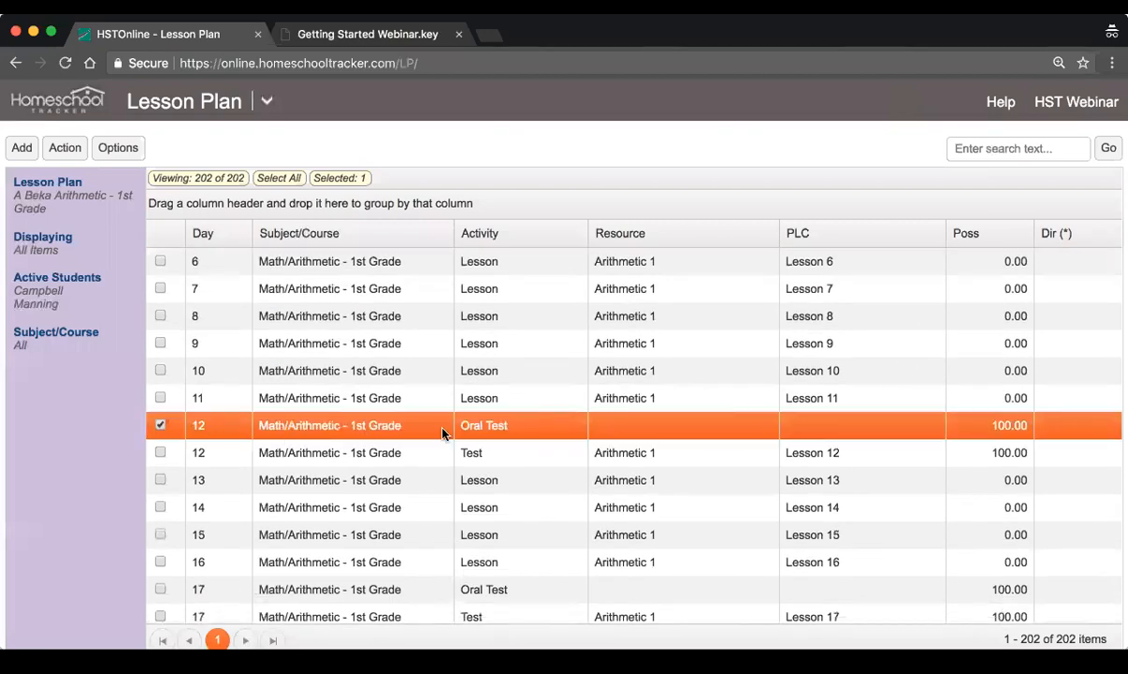
pyautogui.click(852, 455)
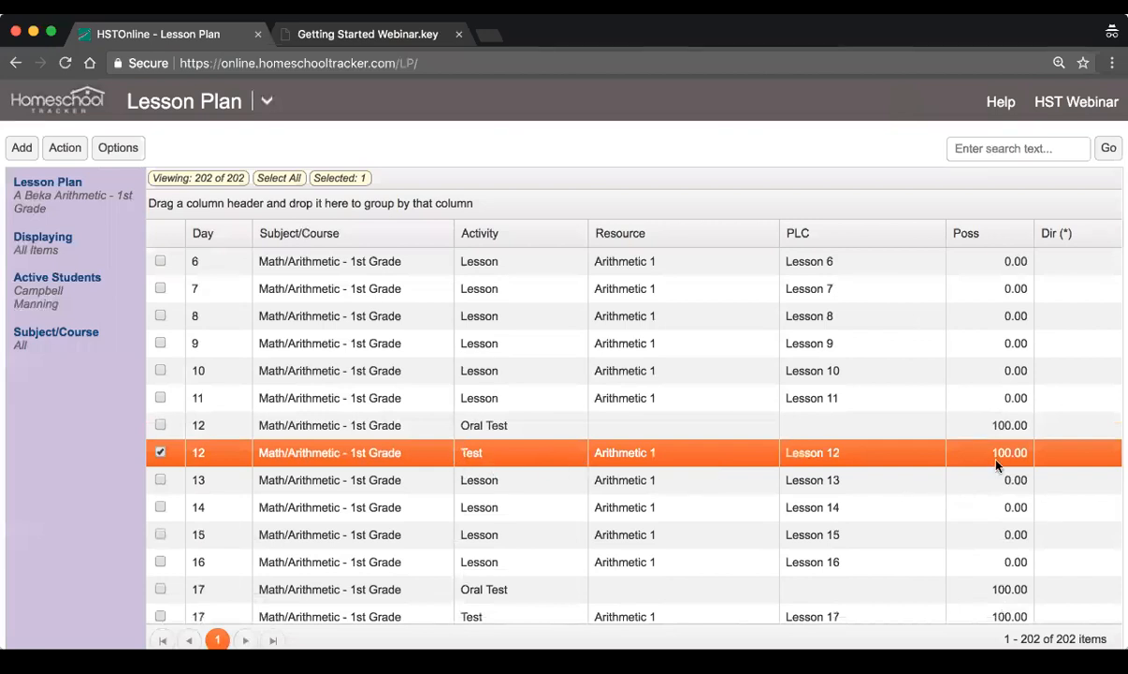
# Step: Step through the lessons for Days 13 to 16 and on to the Day 17 oral test
pyautogui.scroll(-3, 984, 474)
pyautogui.click(788, 344)
pyautogui.click(788, 366)
pyautogui.click(796, 394)
pyautogui.click(806, 421)
pyautogui.click(827, 450)
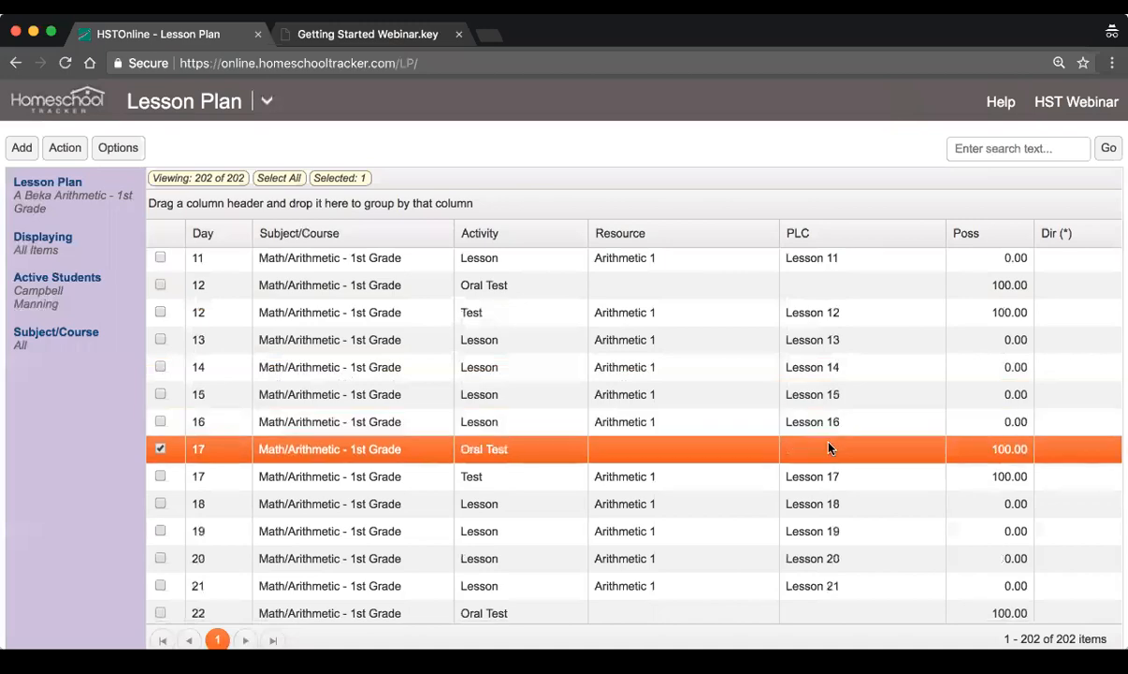
# Step: Browse to the plan's last lesson, check the total item count, and return to the Day 1 lesson
pyautogui.scroll(-3, 828, 445)
pyautogui.scroll(-10, 826, 441)
pyautogui.scroll(-20, 825, 442)
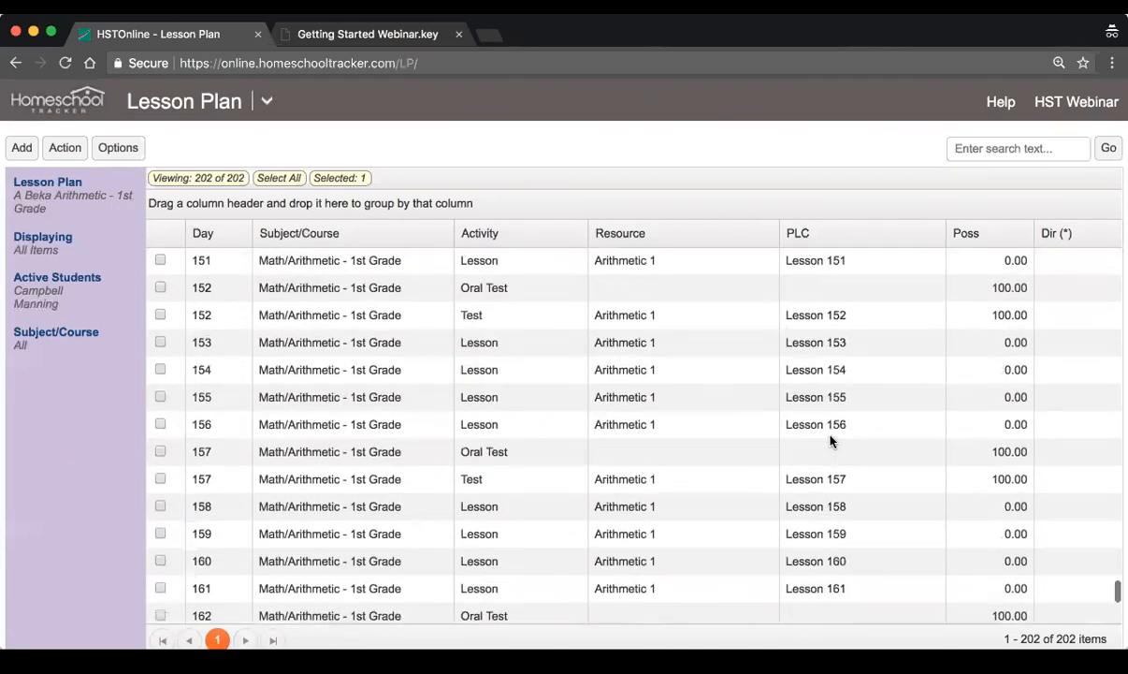
pyautogui.scroll(-3, 830, 441)
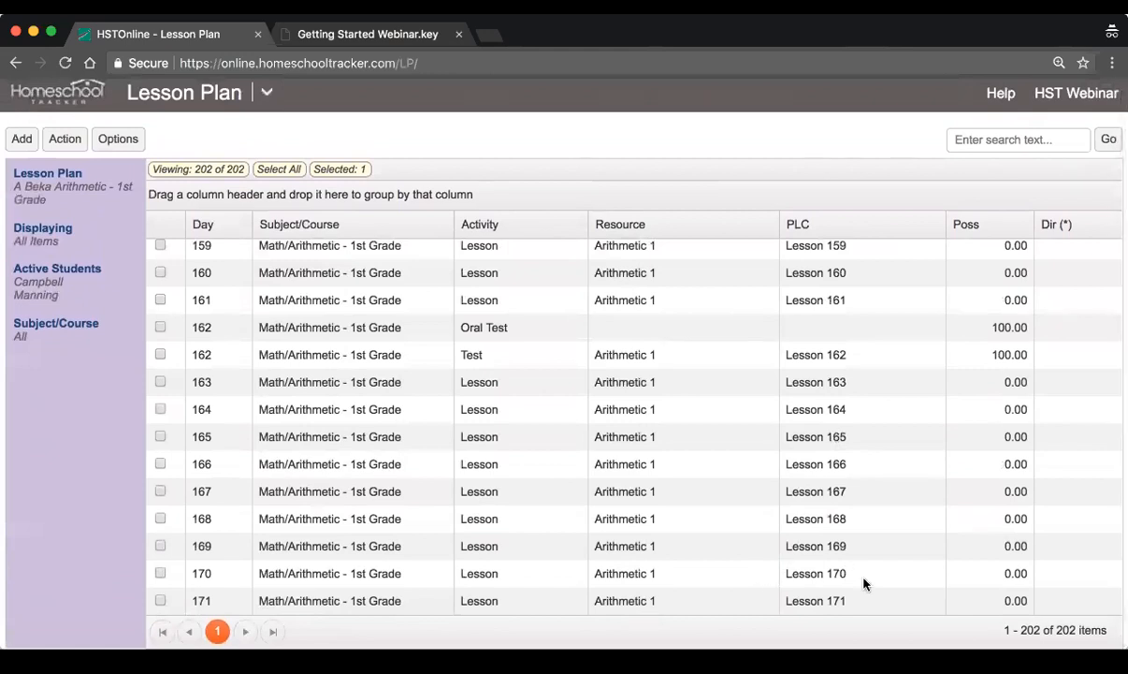
pyautogui.click(809, 600)
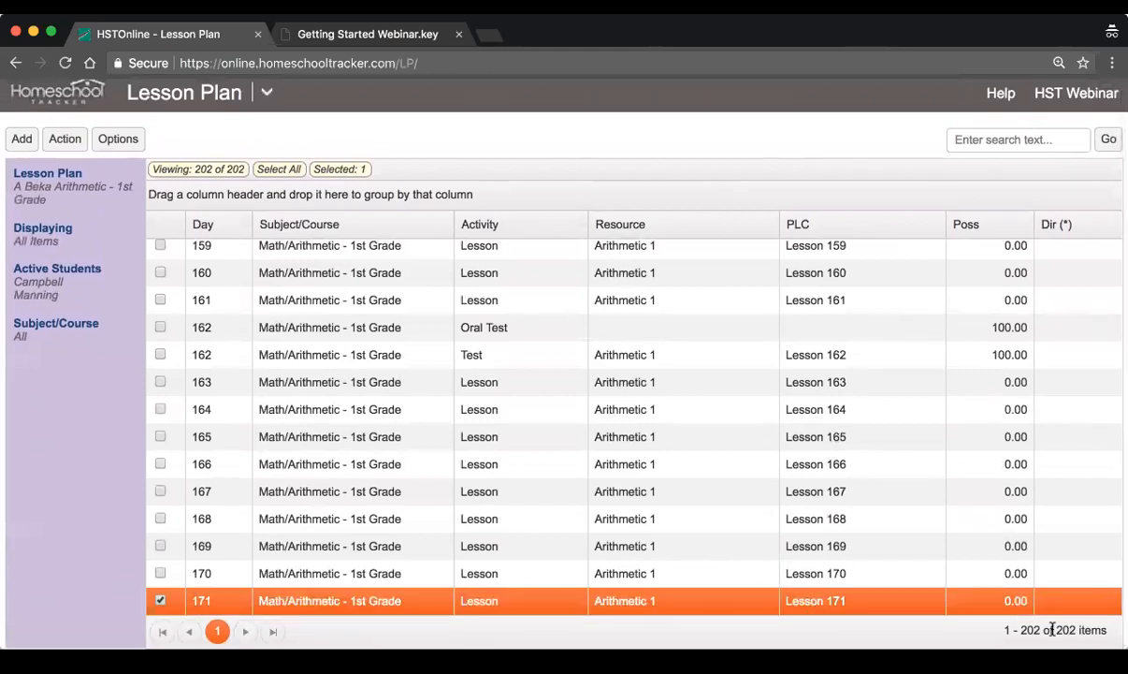
pyautogui.moveTo(1056, 630); pyautogui.dragTo(1103, 629)
pyautogui.scroll(15, 732, 399)
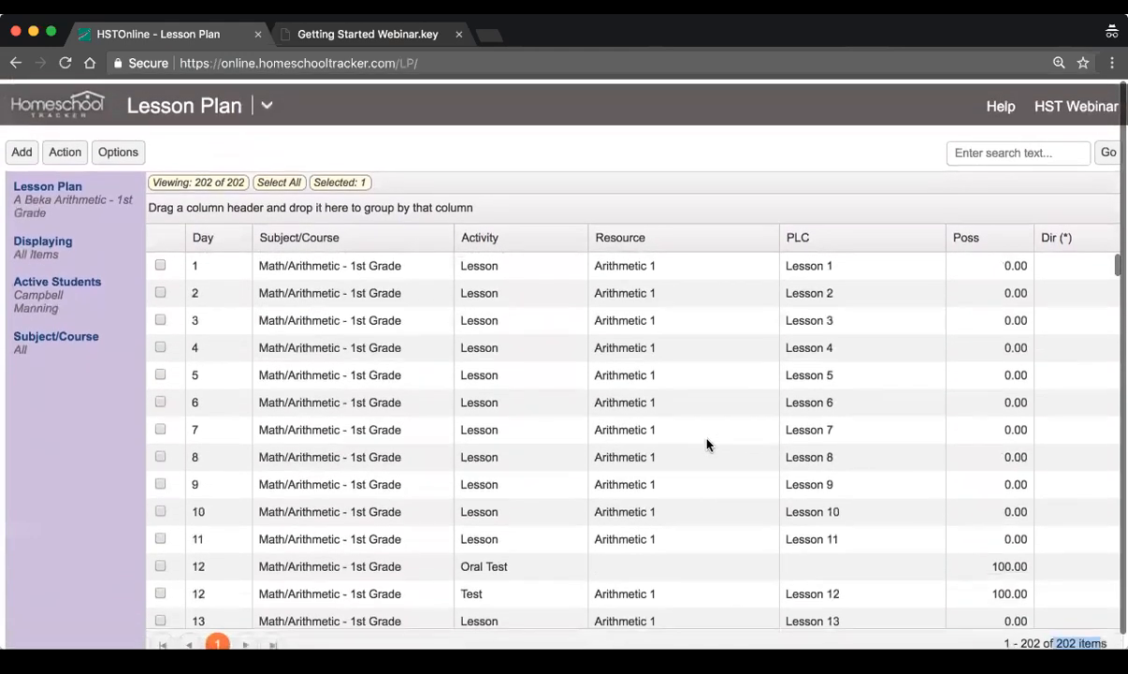
pyautogui.click(547, 267)
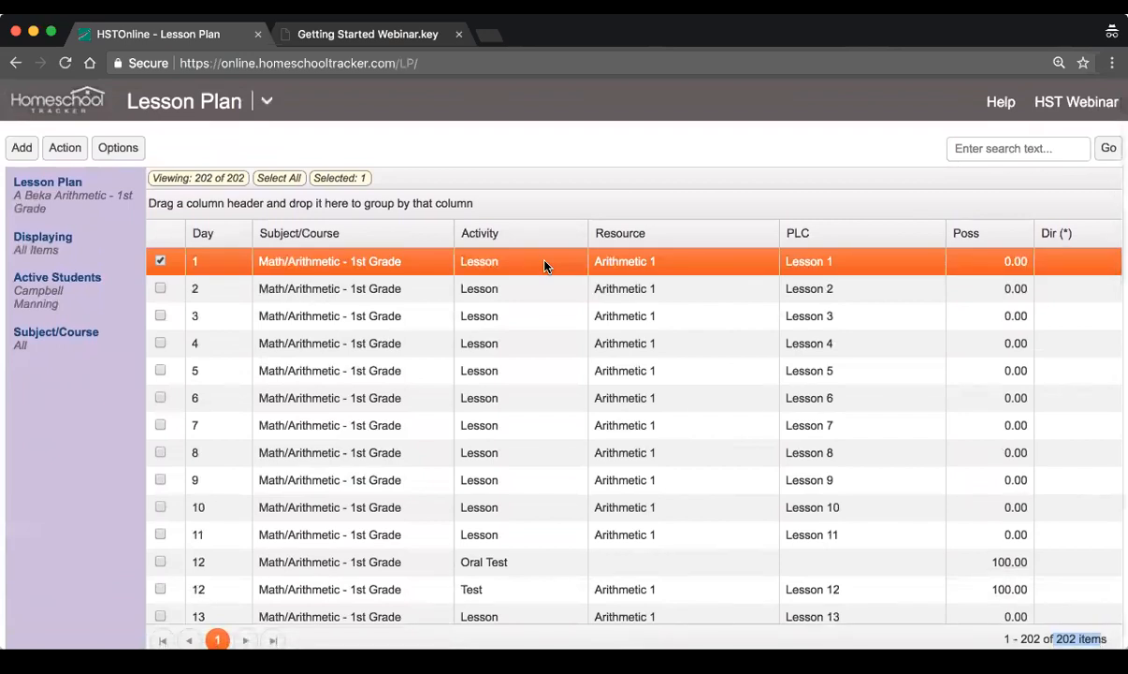
# Step: Start adding multiple lesson plan items under a new plan named Sample Plan, with History/Ancient History 1 as the subject/course
pyautogui.scroll(-3, 554, 465)
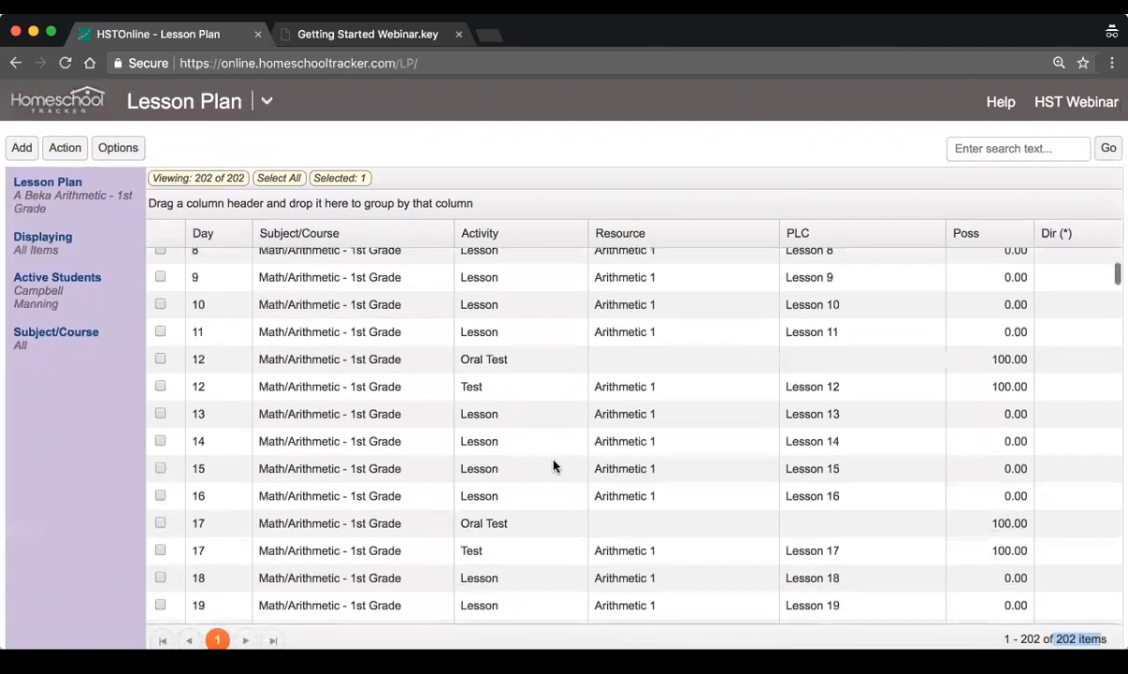
pyautogui.scroll(3, 554, 465)
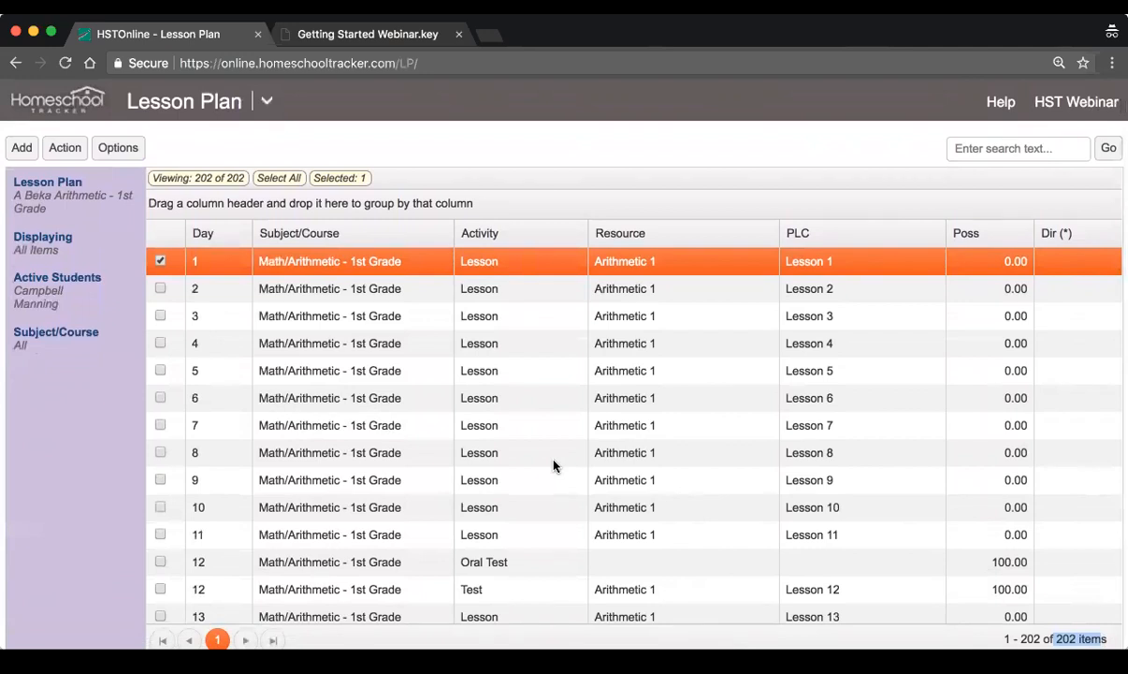
pyautogui.click(20, 148)
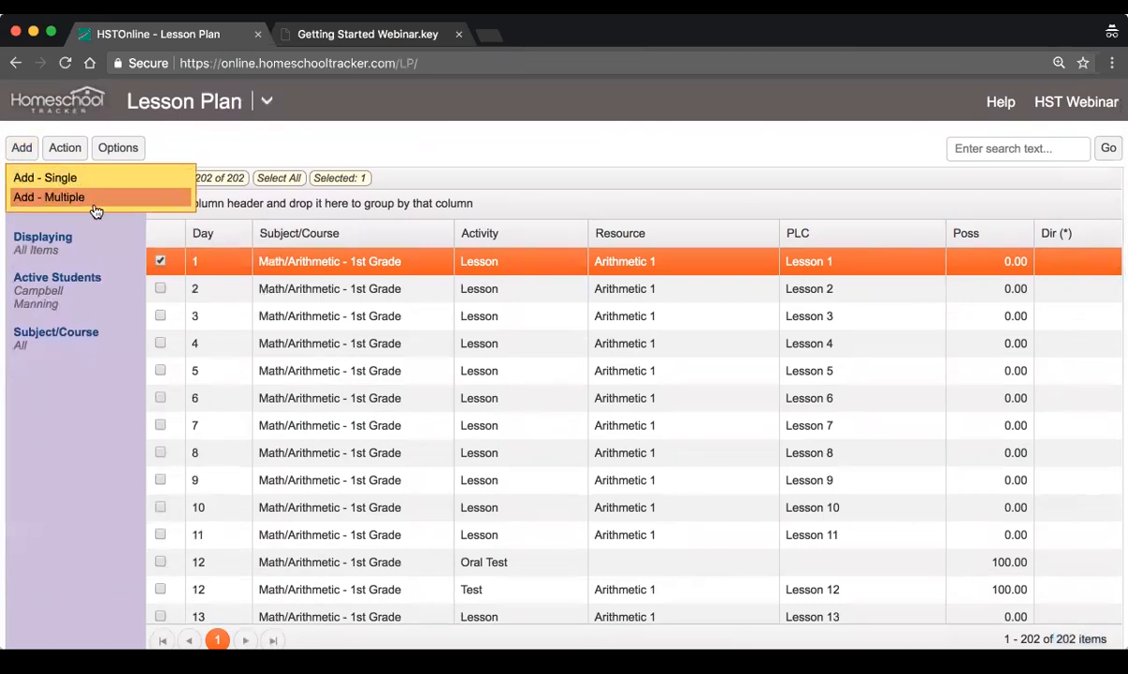
pyautogui.click(105, 205)
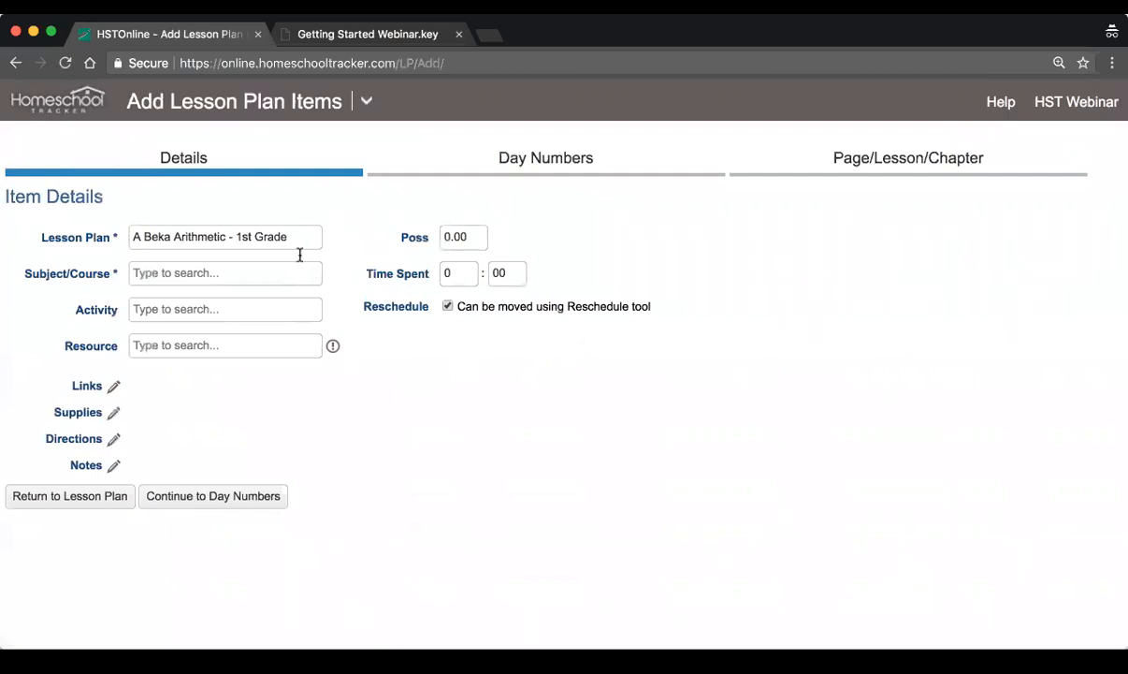
pyautogui.moveTo(286, 237); pyautogui.dragTo(92, 212)
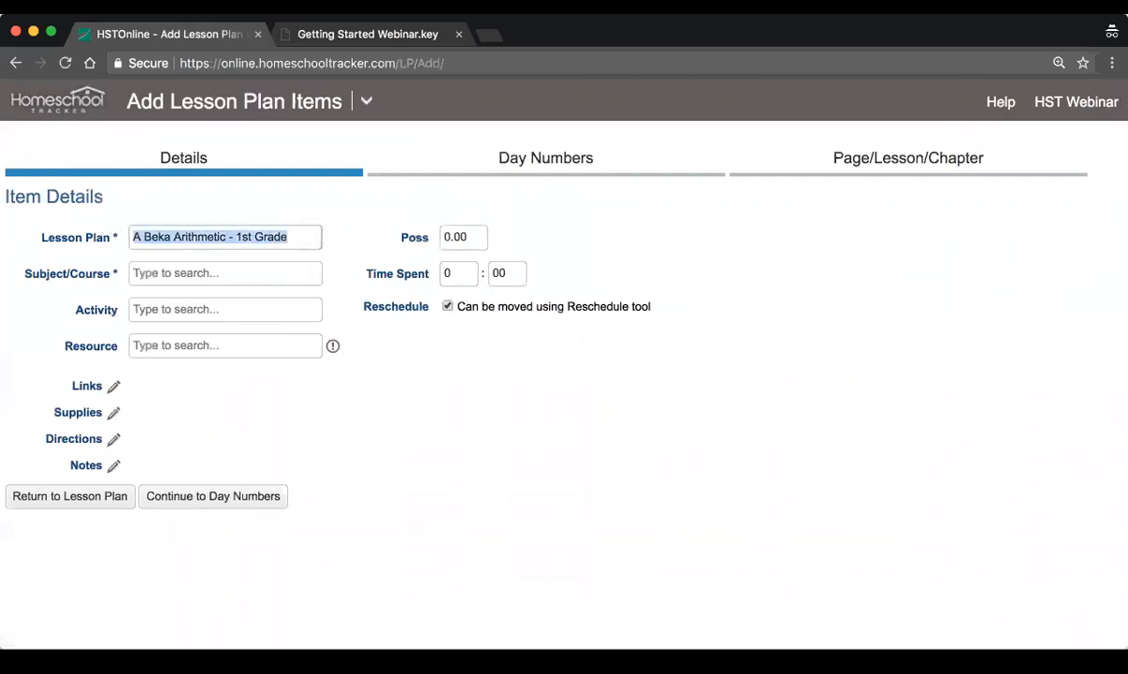
pyautogui.write('Sample Plan')
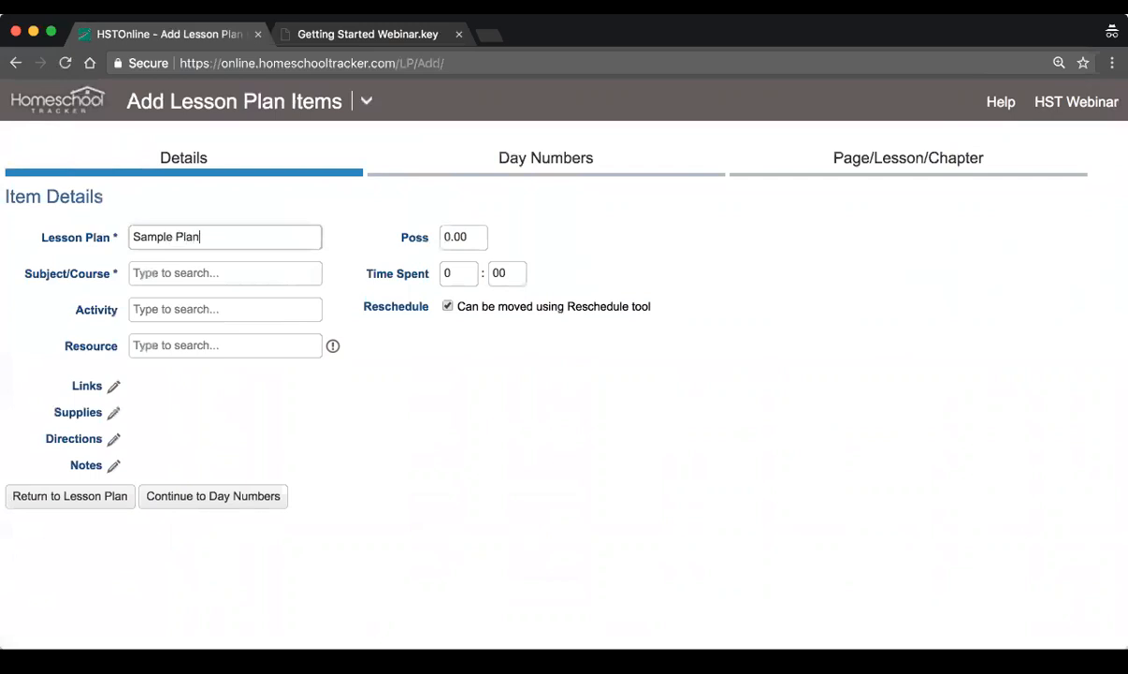
pyautogui.press('Tab')
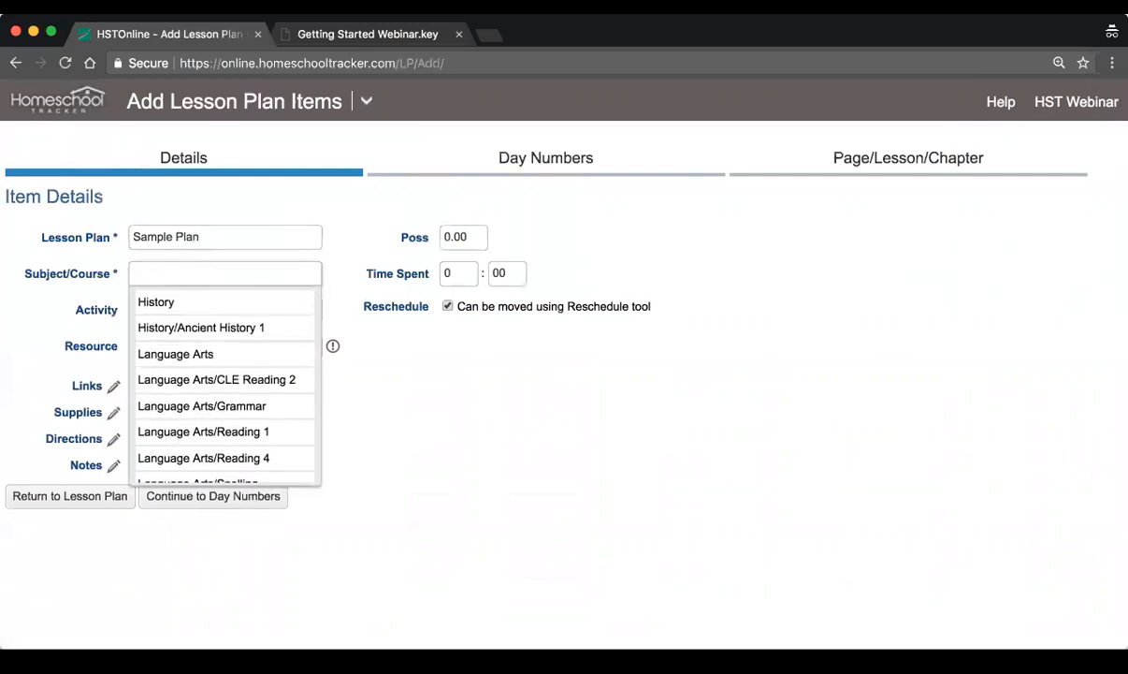
pyautogui.click(228, 327)
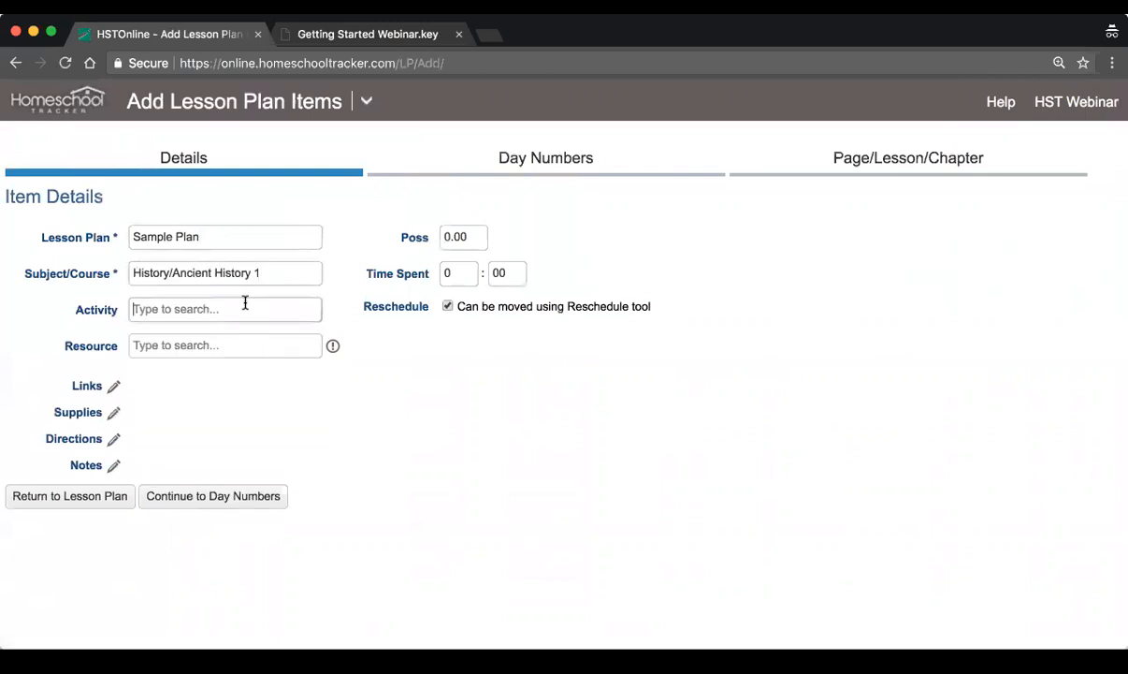
# Step: Set the items' activity to Lesson and choose the All About Spelling Level 7 Teacher's resource
pyautogui.click(246, 306)
pyautogui.write('lesso')
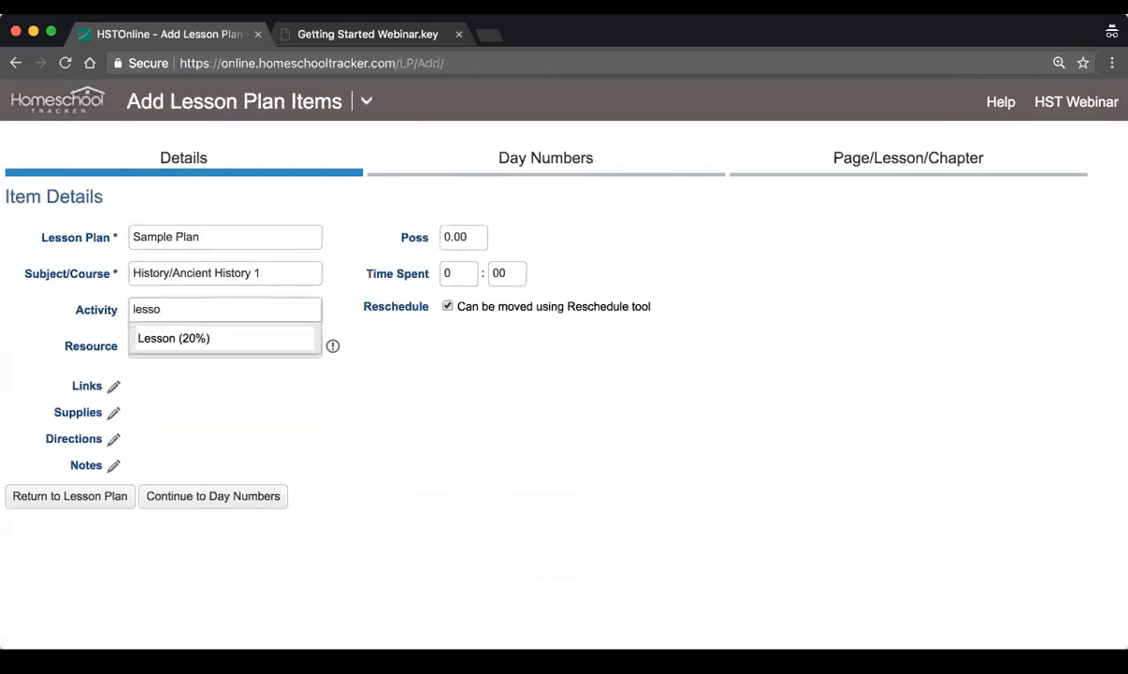
pyautogui.click(225, 337)
pyautogui.click(212, 345)
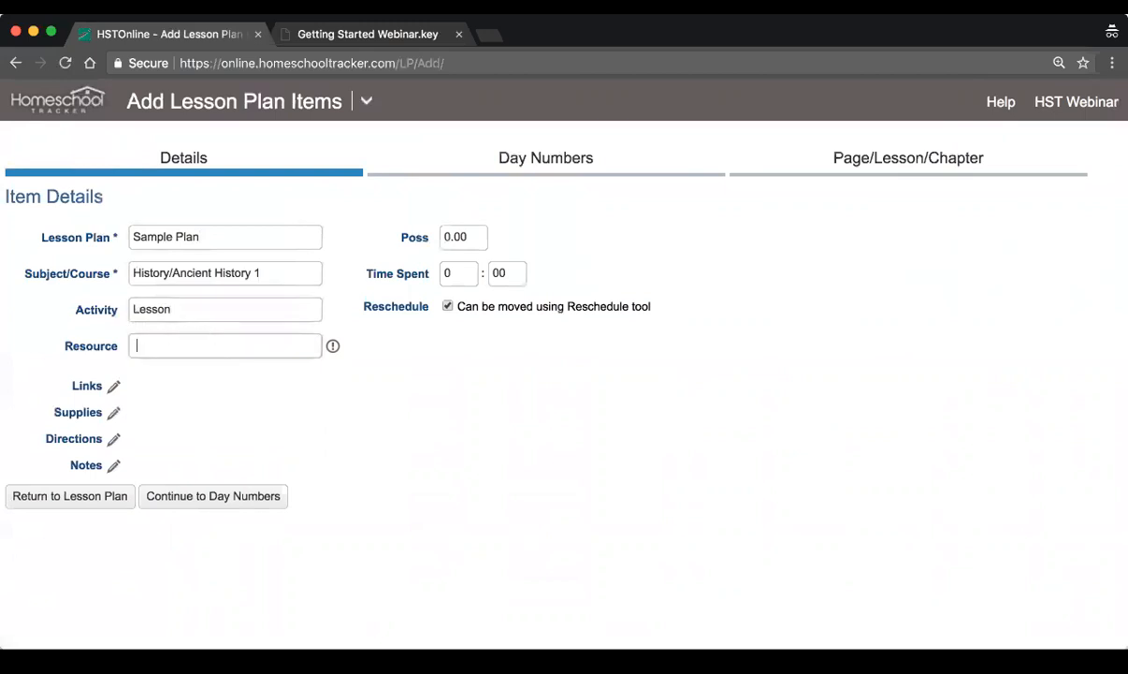
pyautogui.click(201, 435)
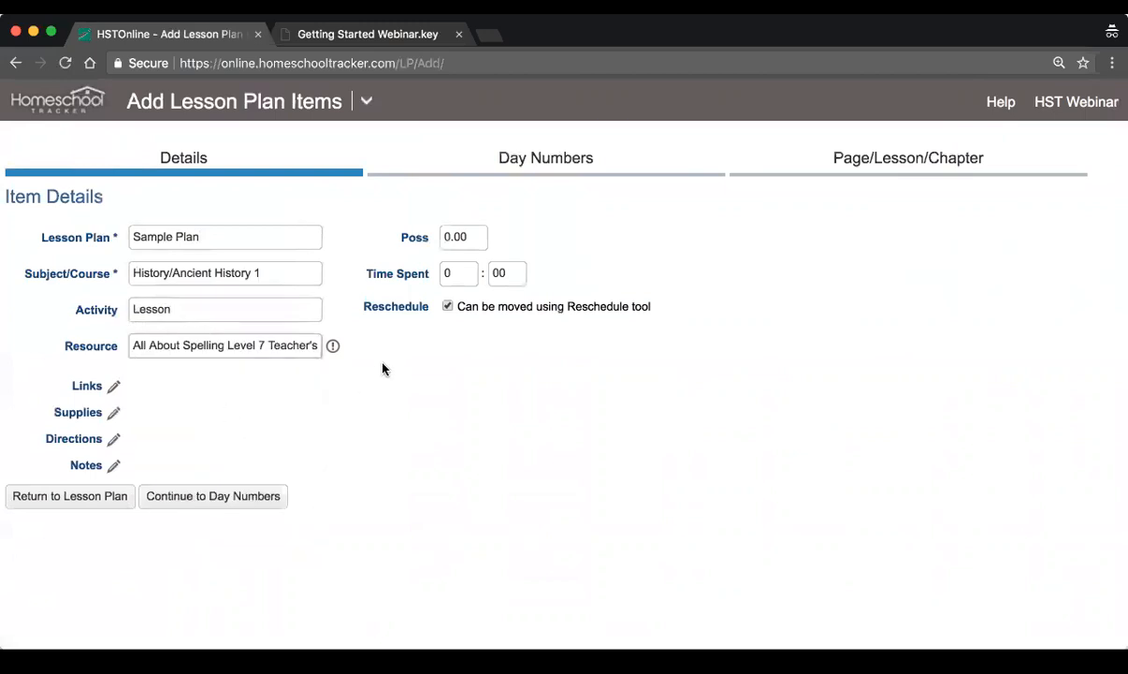
# Step: Go through the day number options, keeping the start on 1 and increment of 1, and continue to the page/lesson/chapter options
pyautogui.click(219, 502)
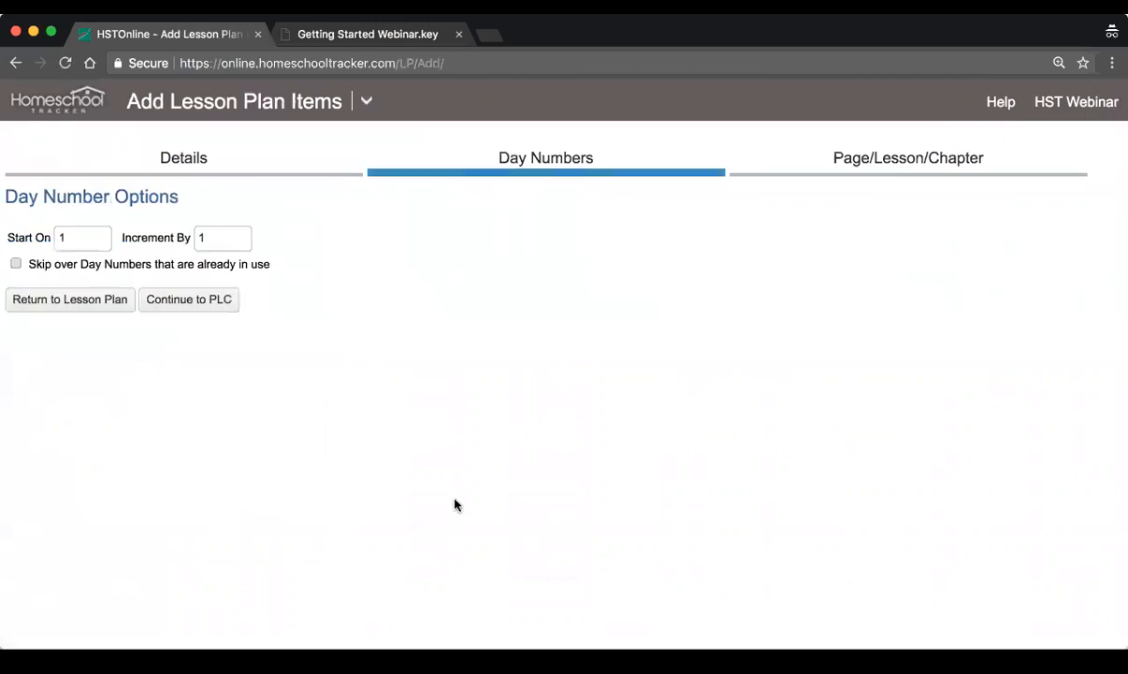
pyautogui.click(75, 237)
pyautogui.click(223, 240)
pyautogui.click(473, 363)
pyautogui.click(206, 301)
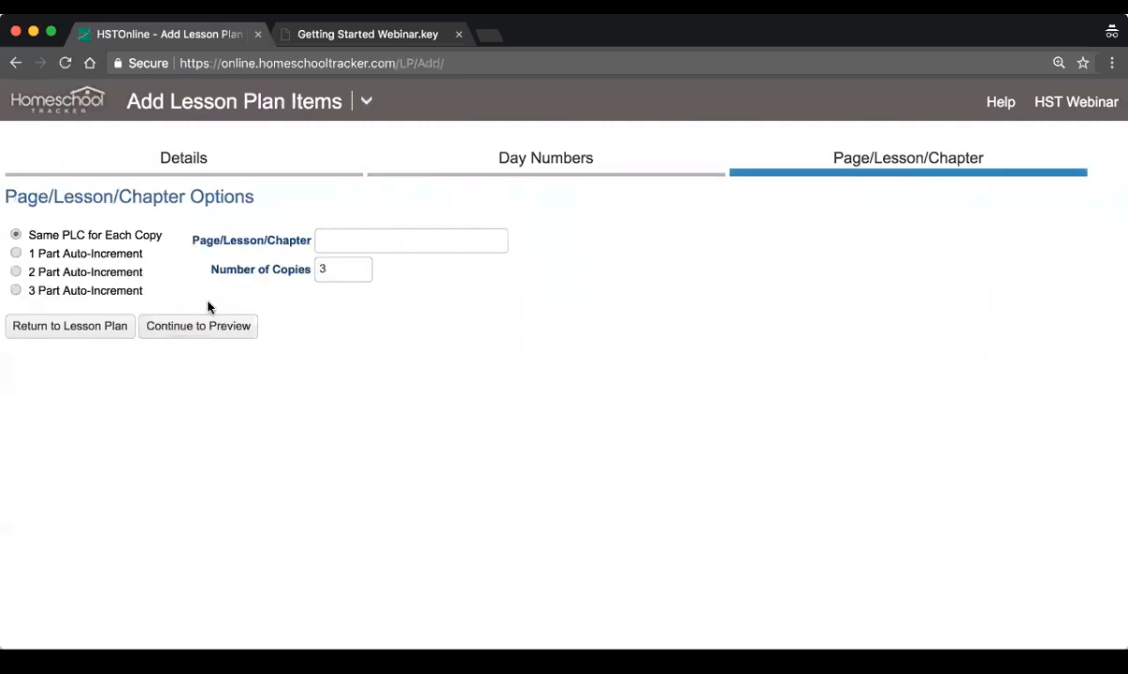
# Step: Set up 1 Part Auto-Increment numbering with the leading text Lesson, running from 1 to 10, and preview the generated items
pyautogui.moveTo(89, 253); pyautogui.dragTo(93, 267)
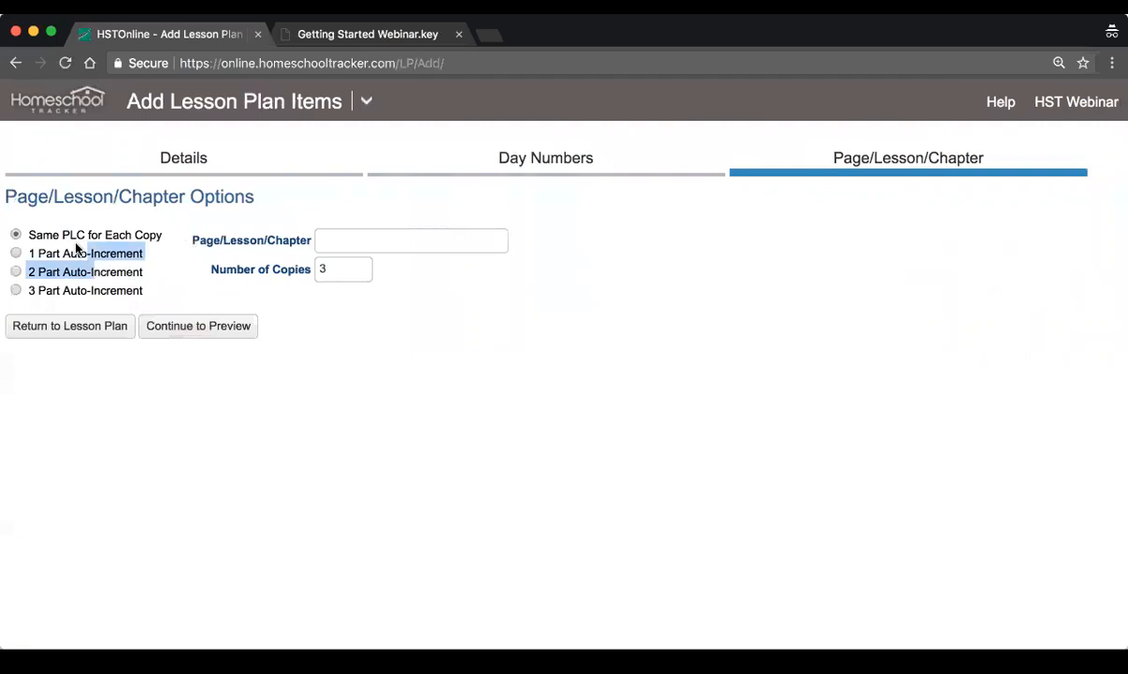
pyautogui.click(76, 246)
pyautogui.click(77, 250)
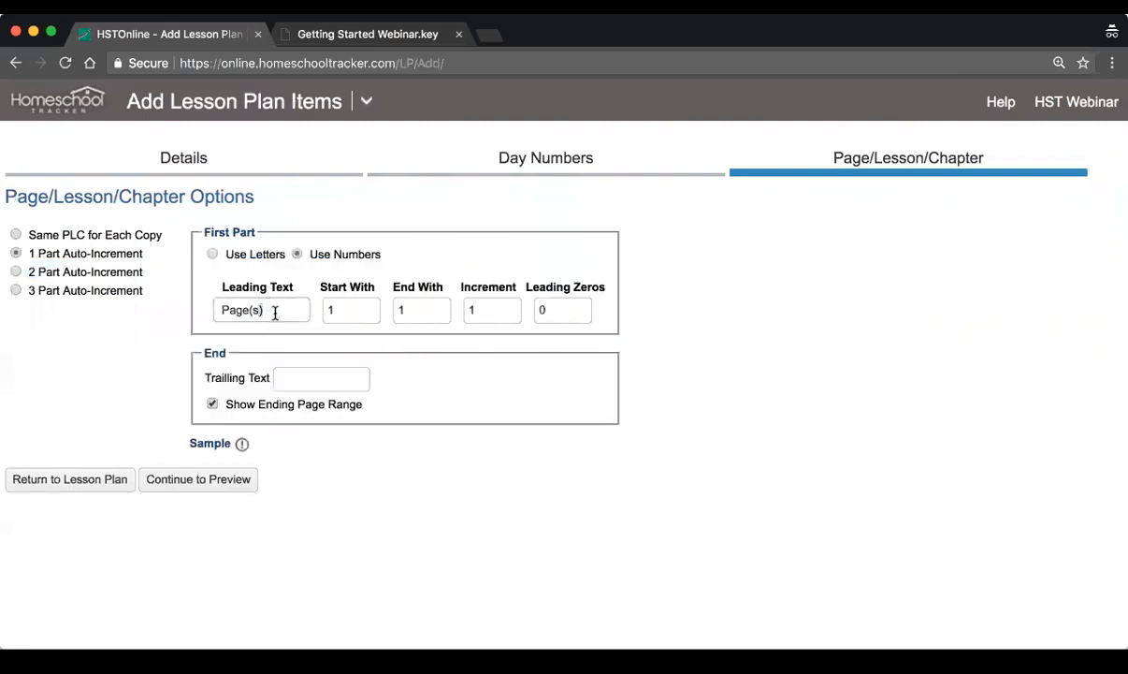
pyautogui.moveTo(270, 304); pyautogui.dragTo(196, 316)
pyautogui.write('Lesson')
pyautogui.press('Tab')
pyautogui.press('Tab')
pyautogui.write('10')
pyautogui.press('Tab')
pyautogui.press('Tab')
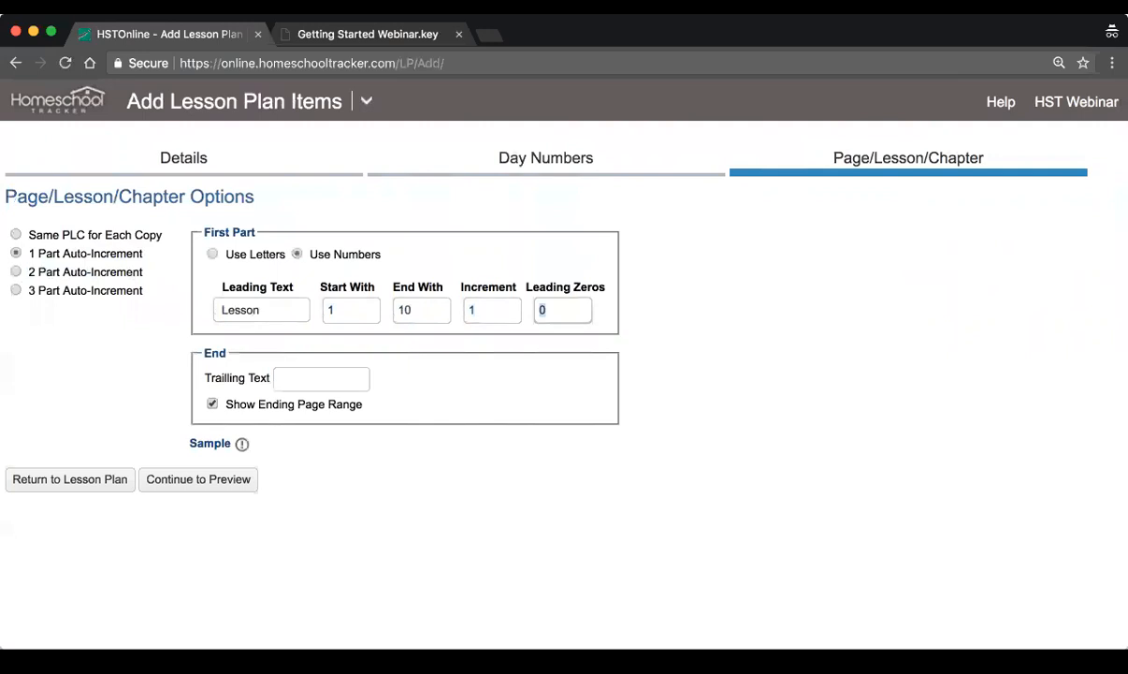
pyautogui.click(200, 481)
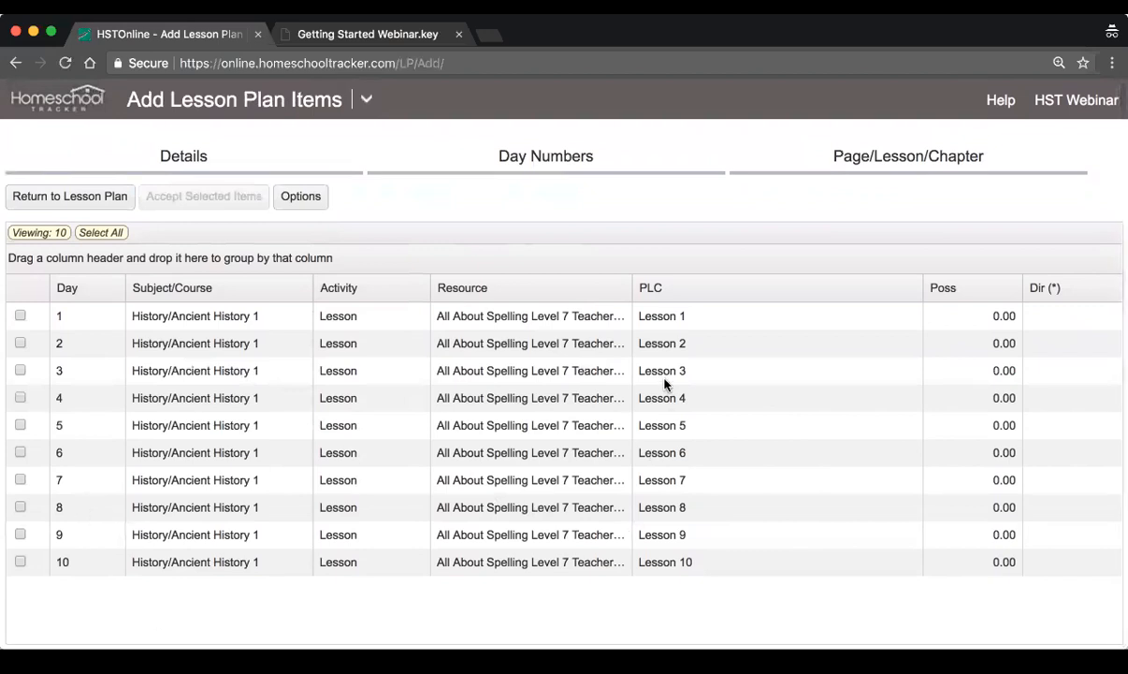
# Step: Select all the previewed lessons and accept them into the lesson plan
pyautogui.click(622, 313)
pyautogui.click(655, 562)
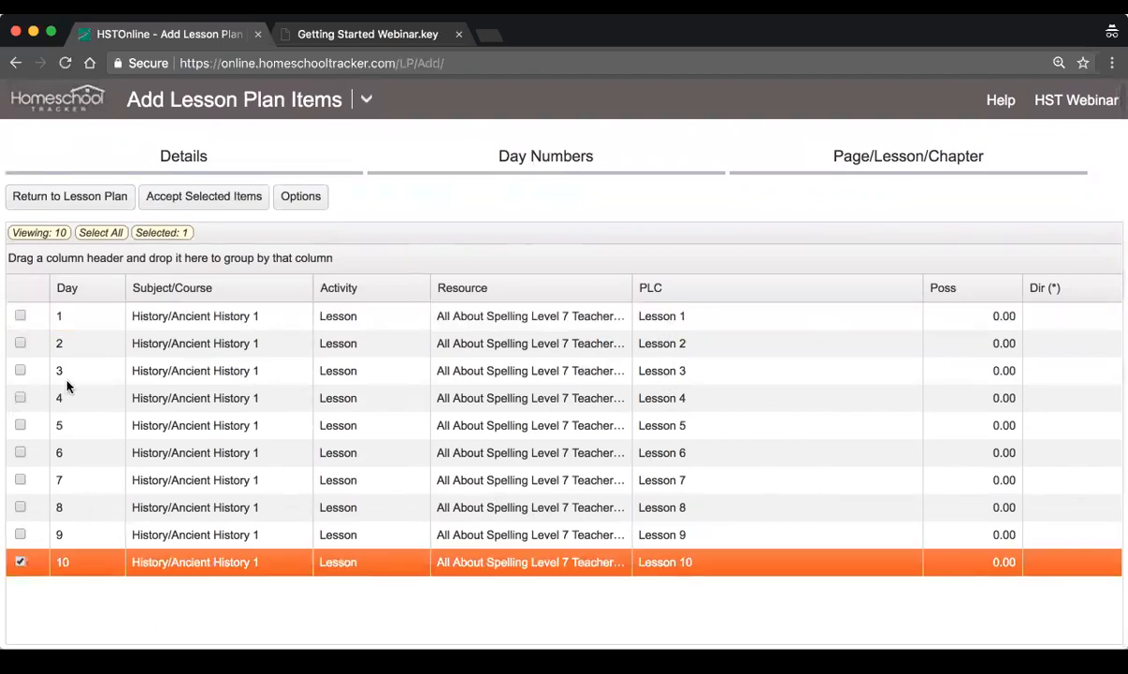
pyautogui.click(100, 232)
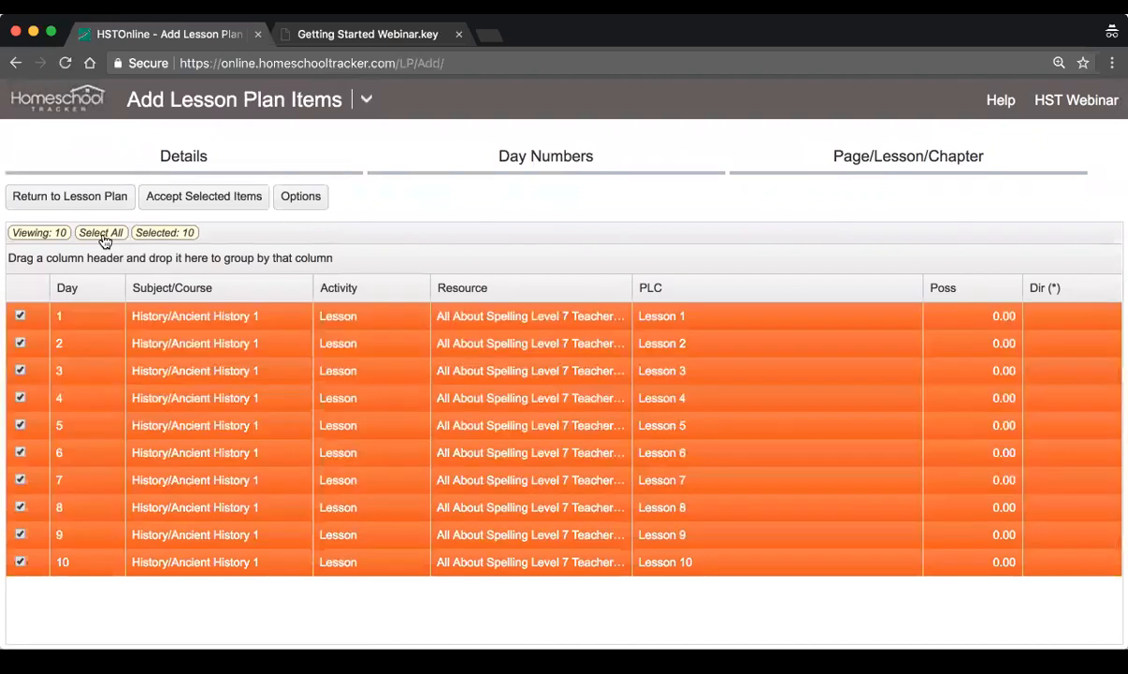
pyautogui.click(220, 209)
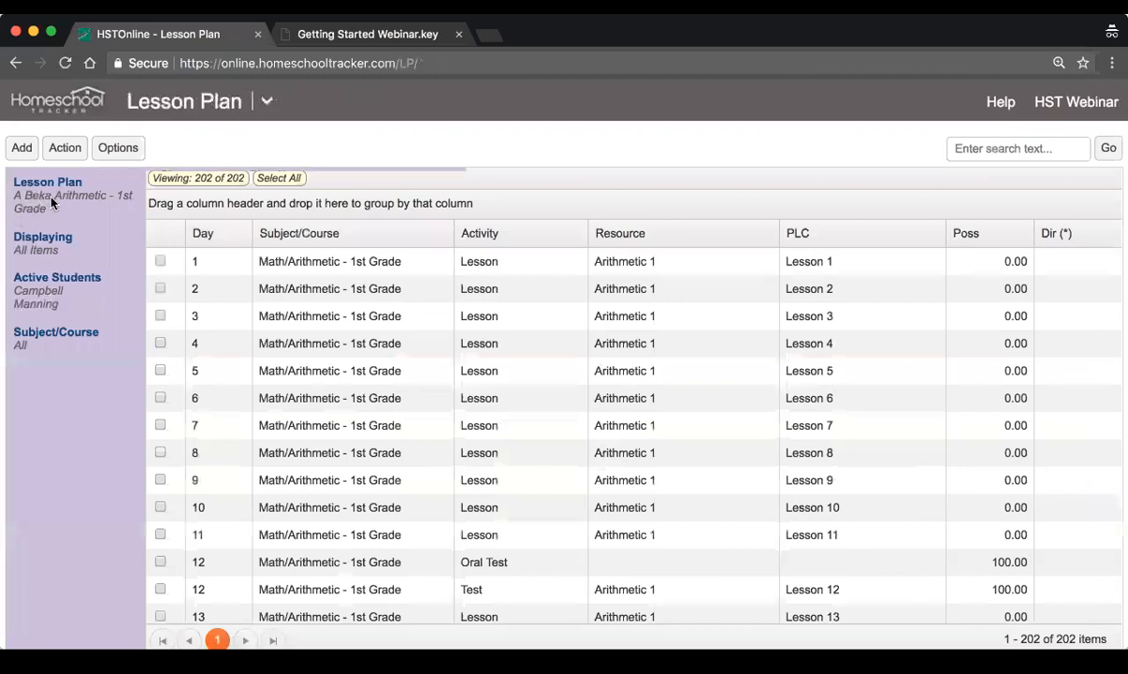
# Step: Switch the displayed lesson plan to Sample Plan and look over its first and last lessons
pyautogui.click(52, 199)
pyautogui.write('sample')
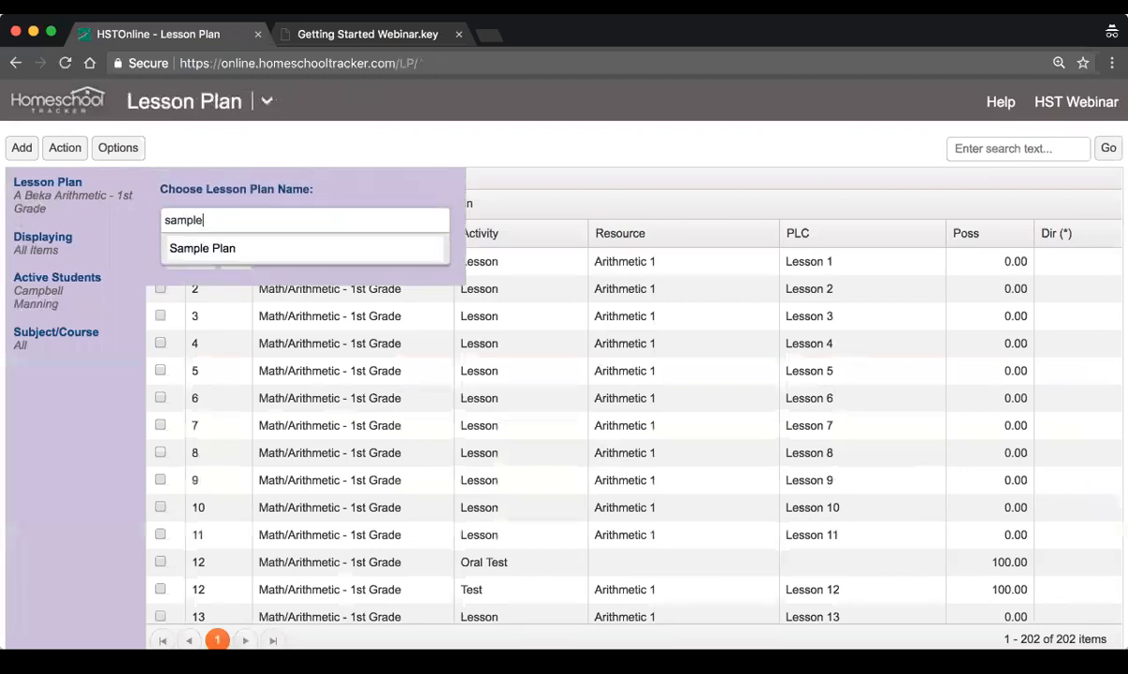
pyautogui.click(290, 249)
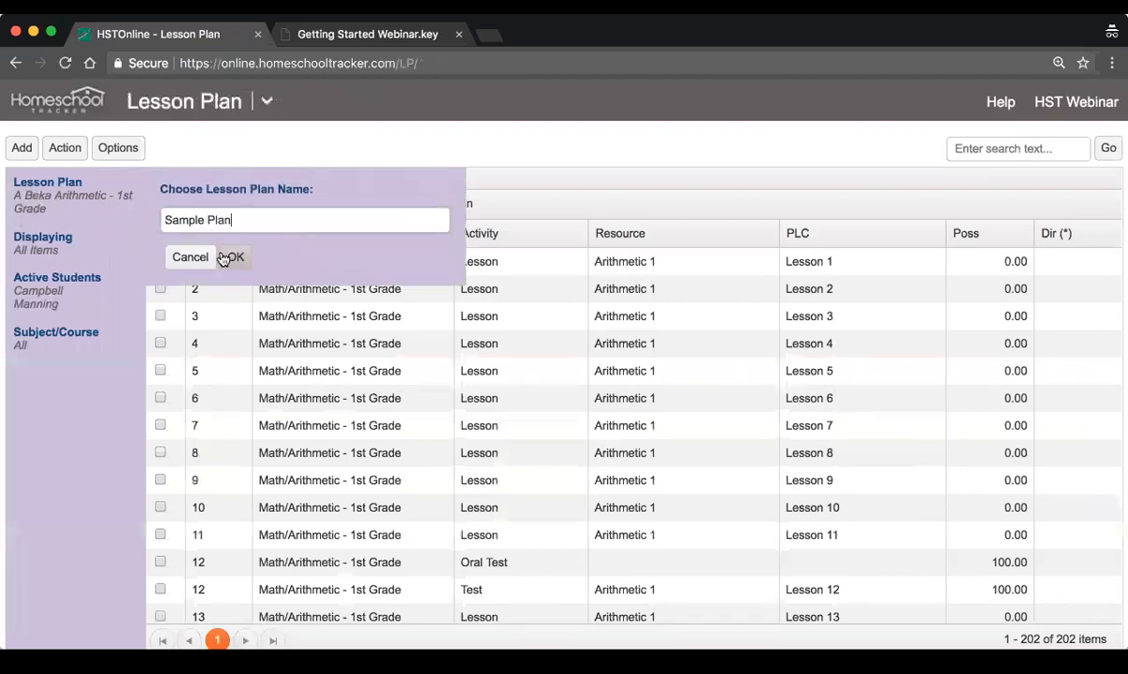
pyautogui.click(231, 258)
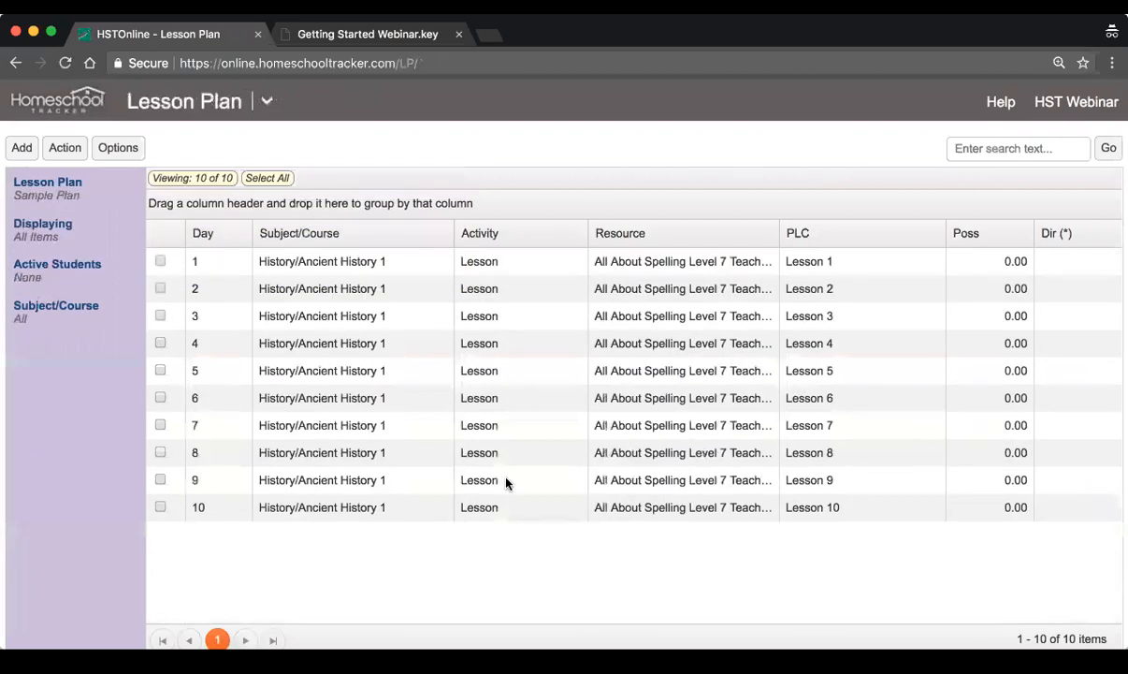
pyautogui.click(307, 262)
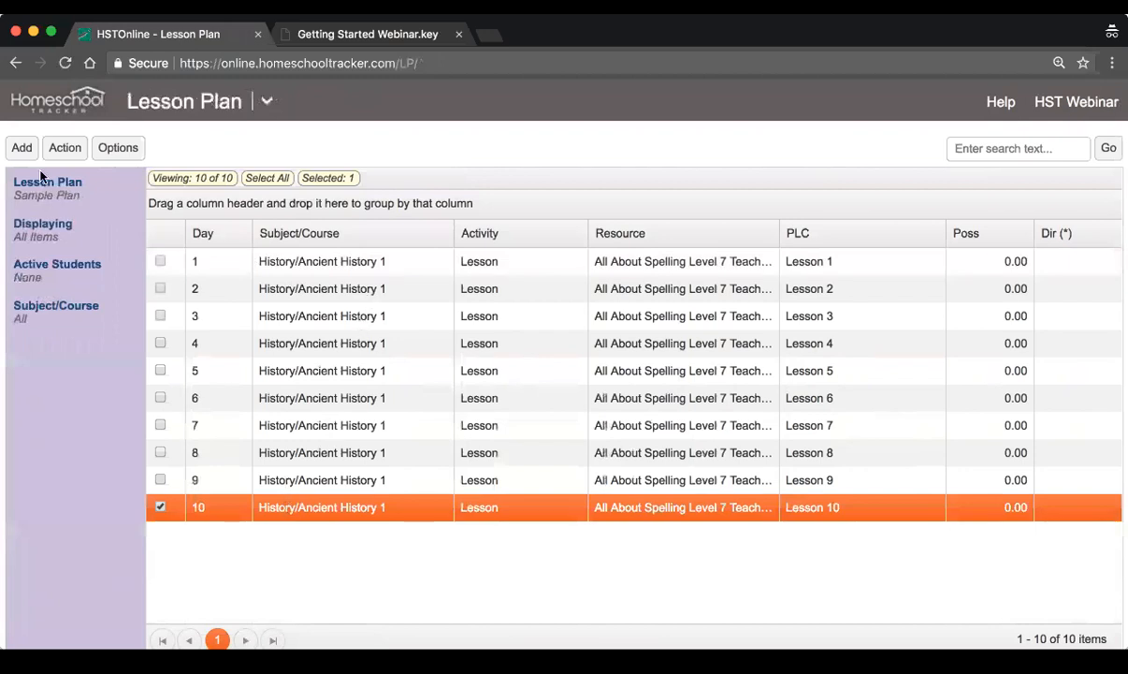
# Step: Start a single new item in Sample Plan with History/Ancient History 1 as the subject/course and Test as the activity
pyautogui.click(22, 147)
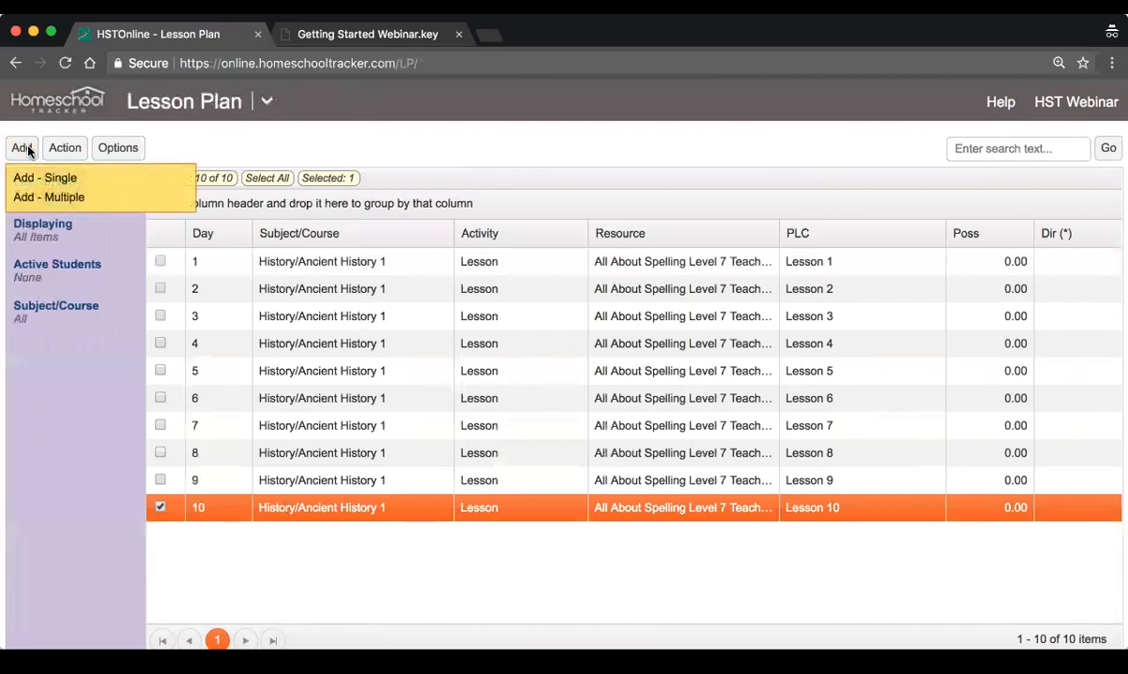
pyautogui.click(122, 183)
pyautogui.click(416, 206)
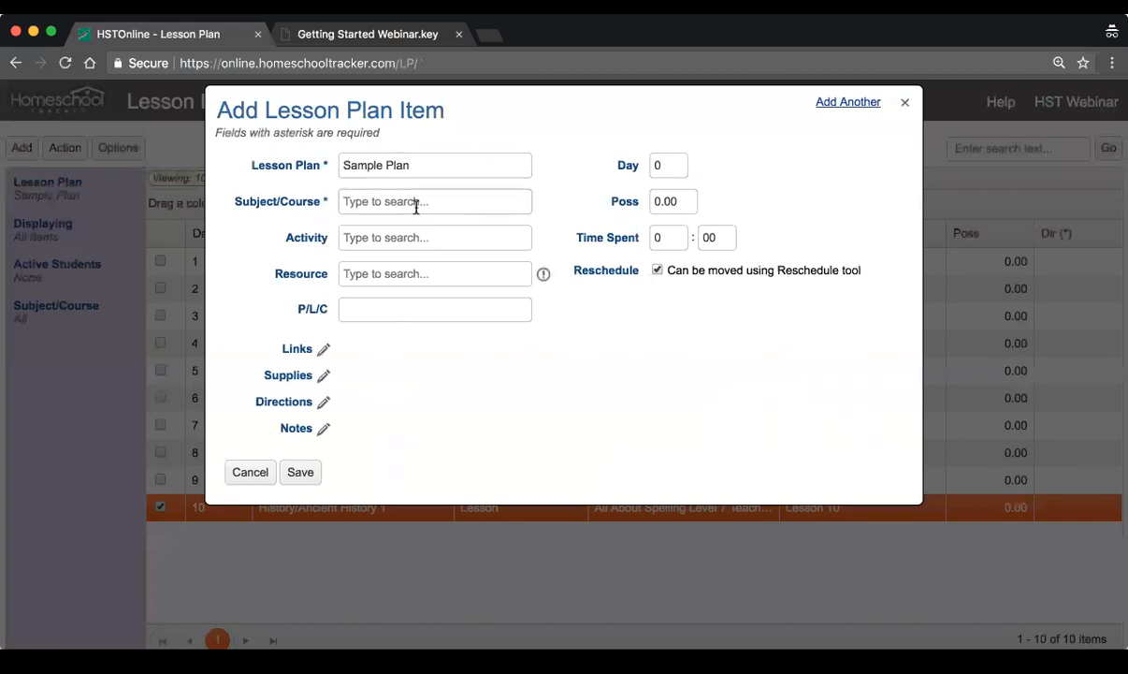
pyautogui.write('a')
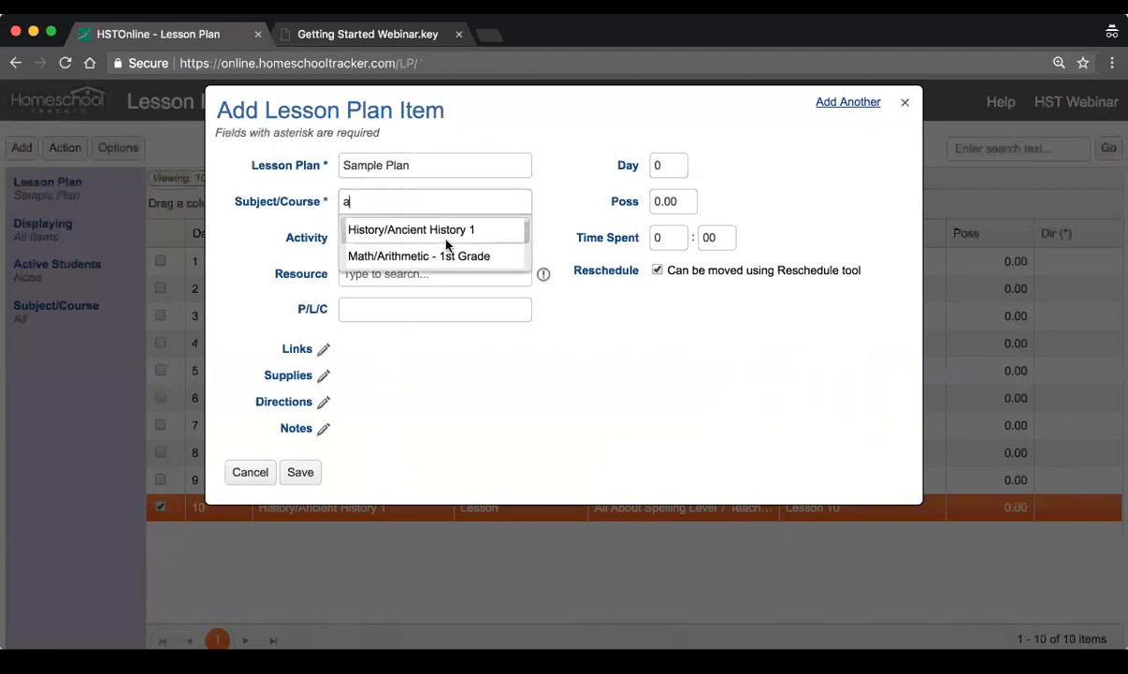
pyautogui.click(403, 230)
pyautogui.click(402, 237)
pyautogui.write('tes')
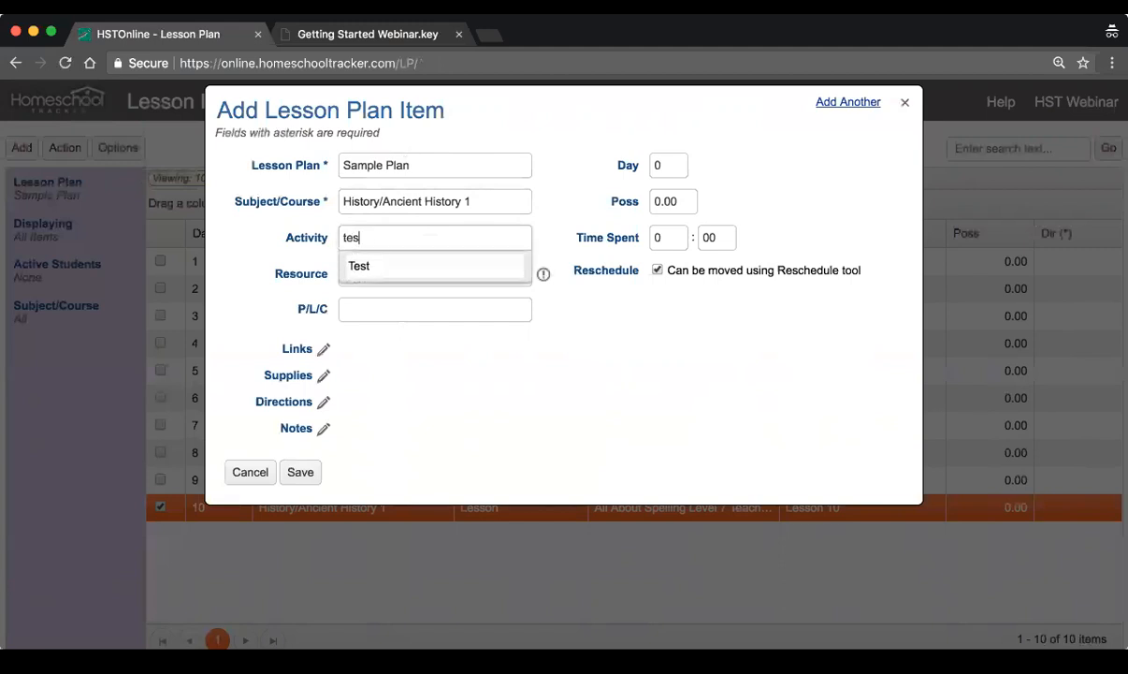
pyautogui.click(379, 267)
# Step: Set the test item's day to 11 and its possible points to 50, and save it
pyautogui.write('11')
pyautogui.press('Tab')
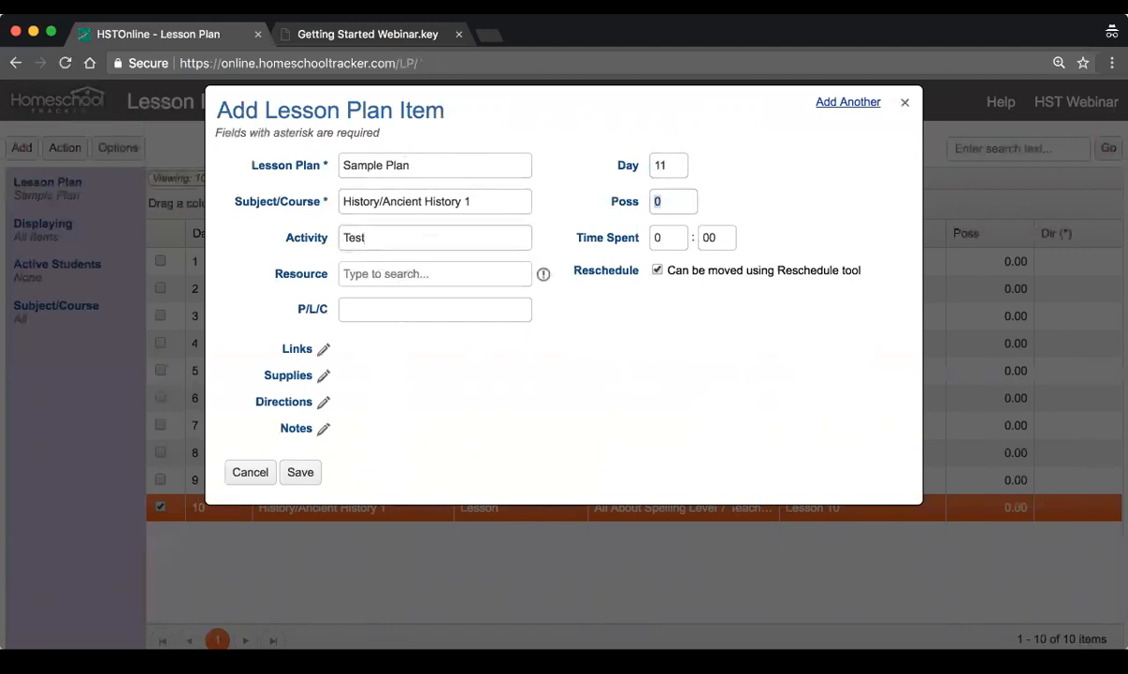
pyautogui.write('50')
pyautogui.click(301, 472)
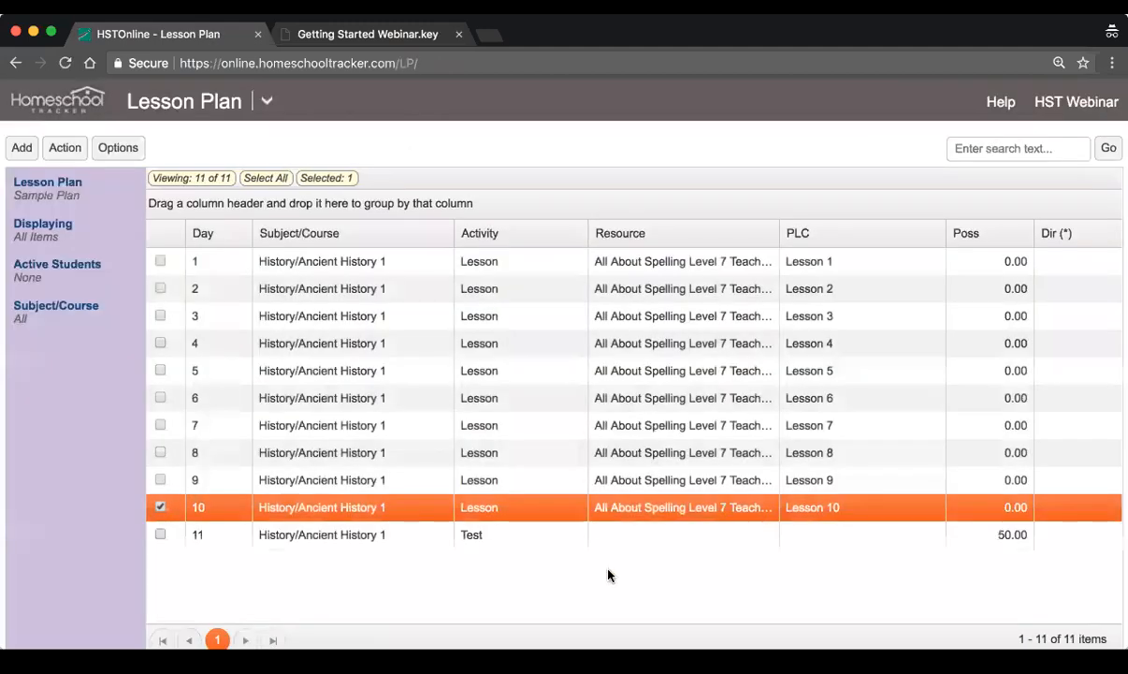
# Step: Check the new Day 11 test and its possible points at the end of Sample Plan
pyautogui.click(596, 543)
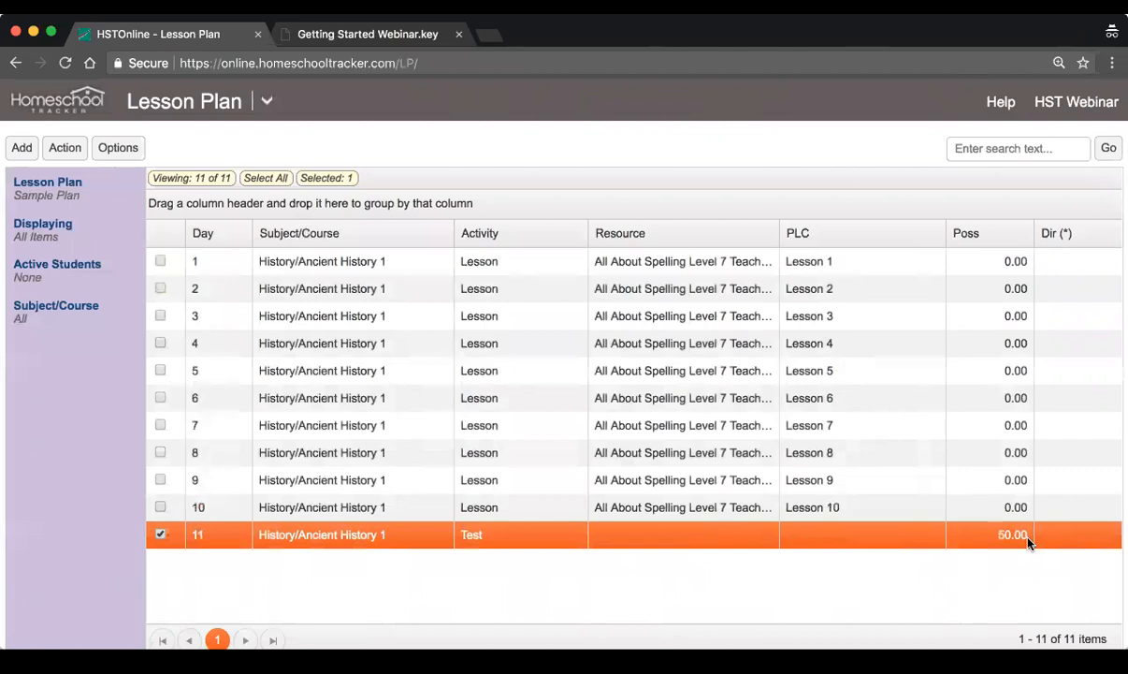
pyautogui.scroll(-1, 1028, 543)
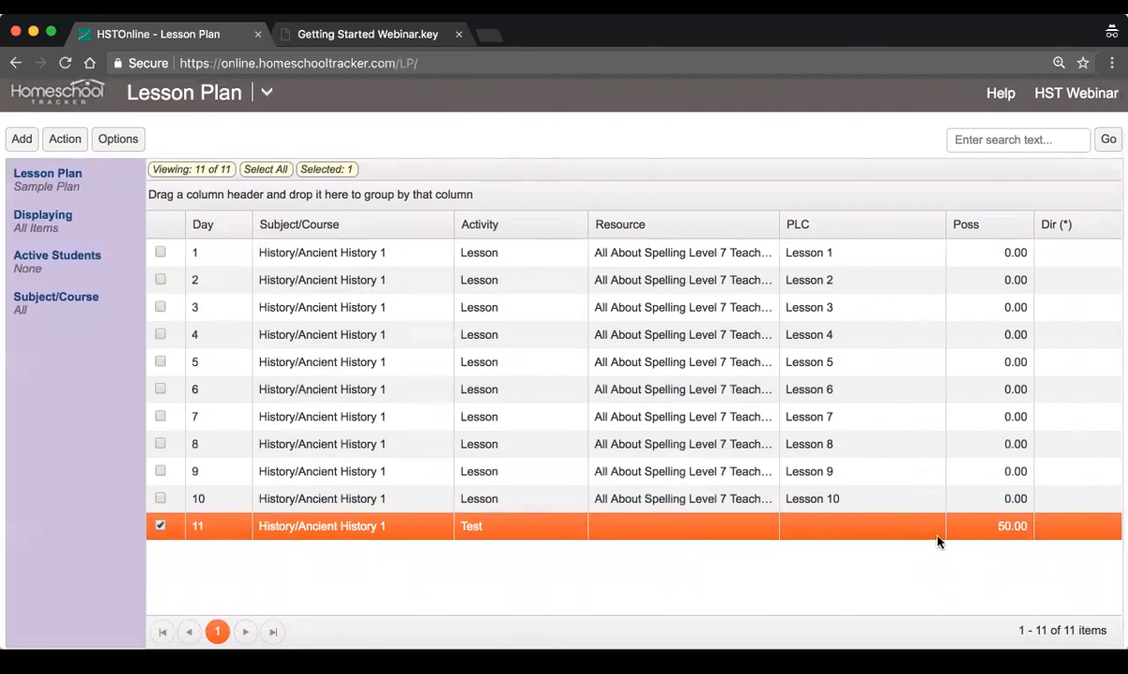
pyautogui.scroll(2, 927, 533)
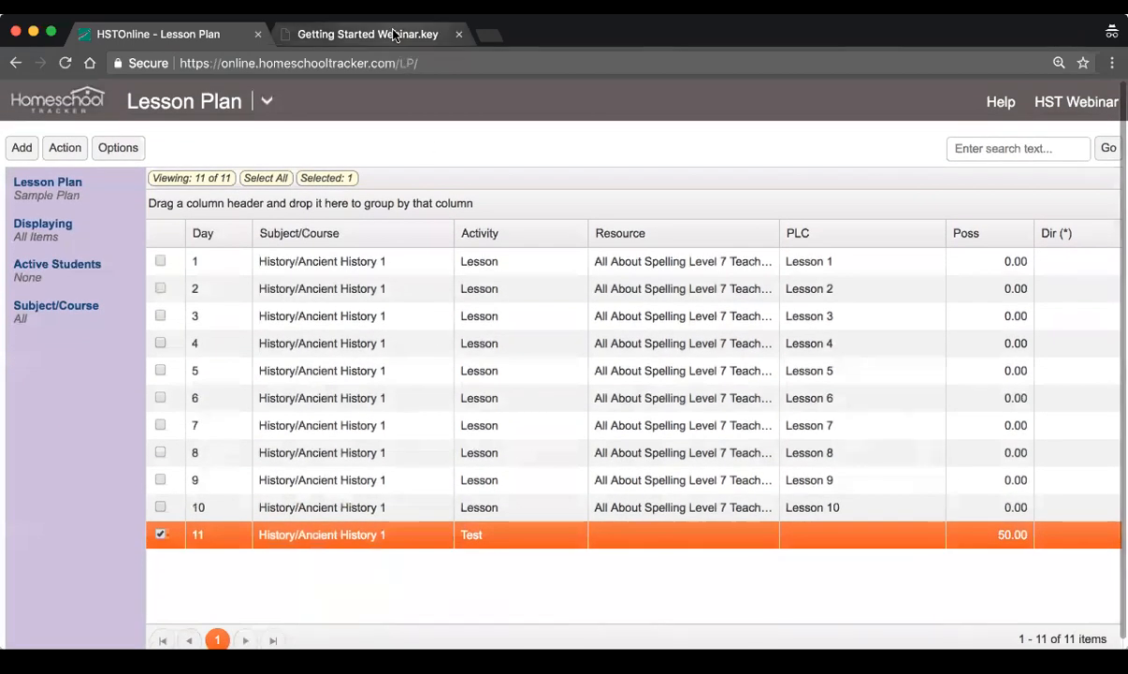
# Step: Switch to the Getting Started Webinar slides and highlight the Import a Lesson Plan item on the Lesson Plans slide
pyautogui.click(394, 34)
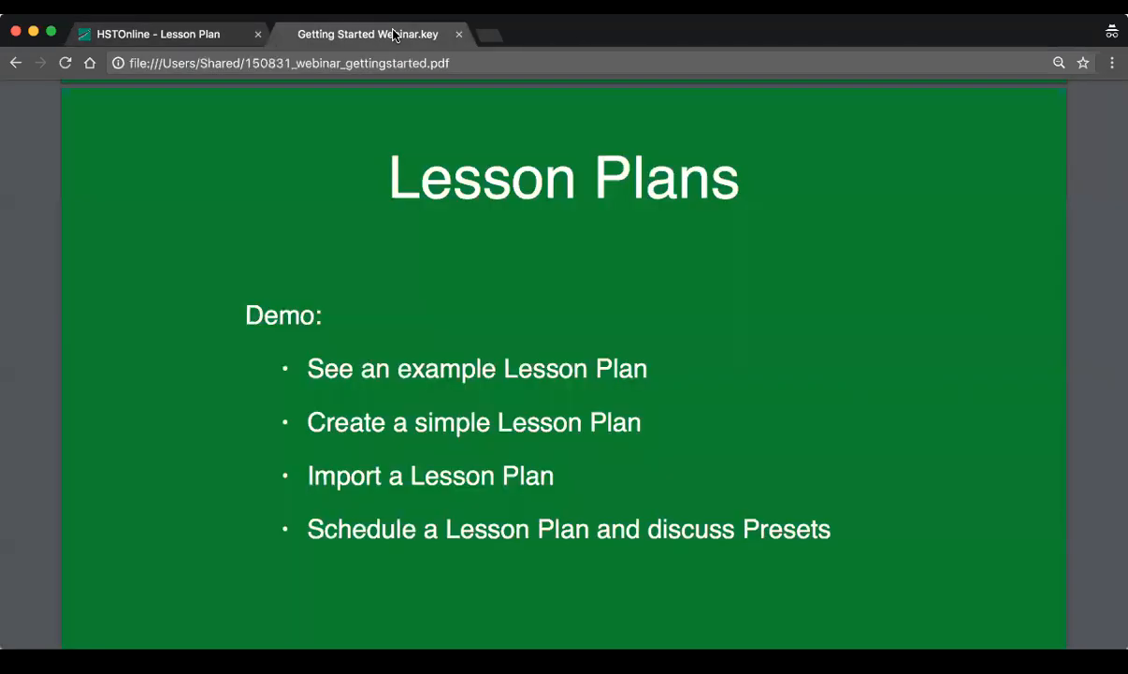
pyautogui.moveTo(310, 476); pyautogui.dragTo(636, 475)
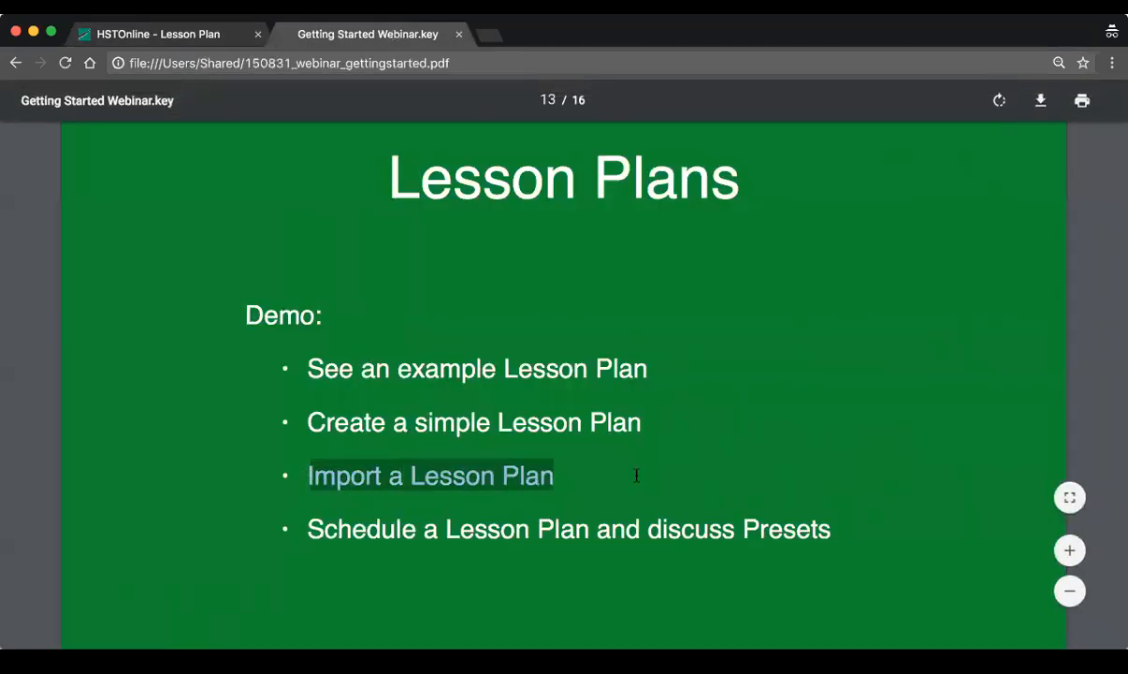
# Step: Switch back to Homeschool Tracker, open Shared Lesson Plans and list all shared plans using an empty search
pyautogui.click(188, 36)
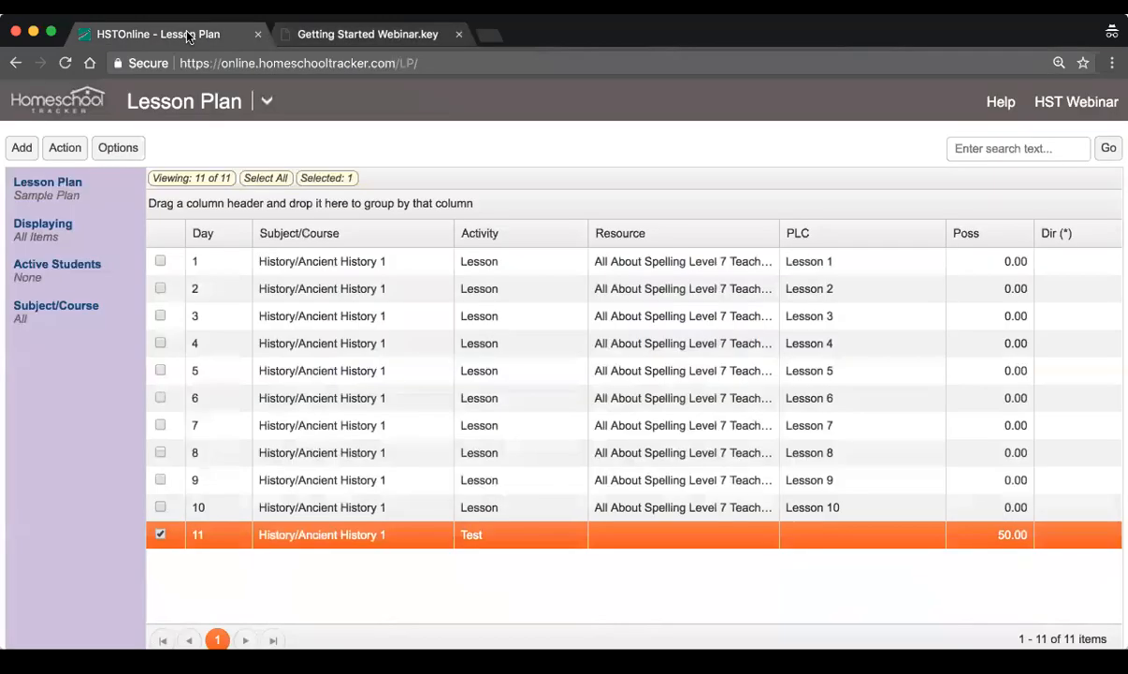
pyautogui.click(273, 110)
pyautogui.click(119, 237)
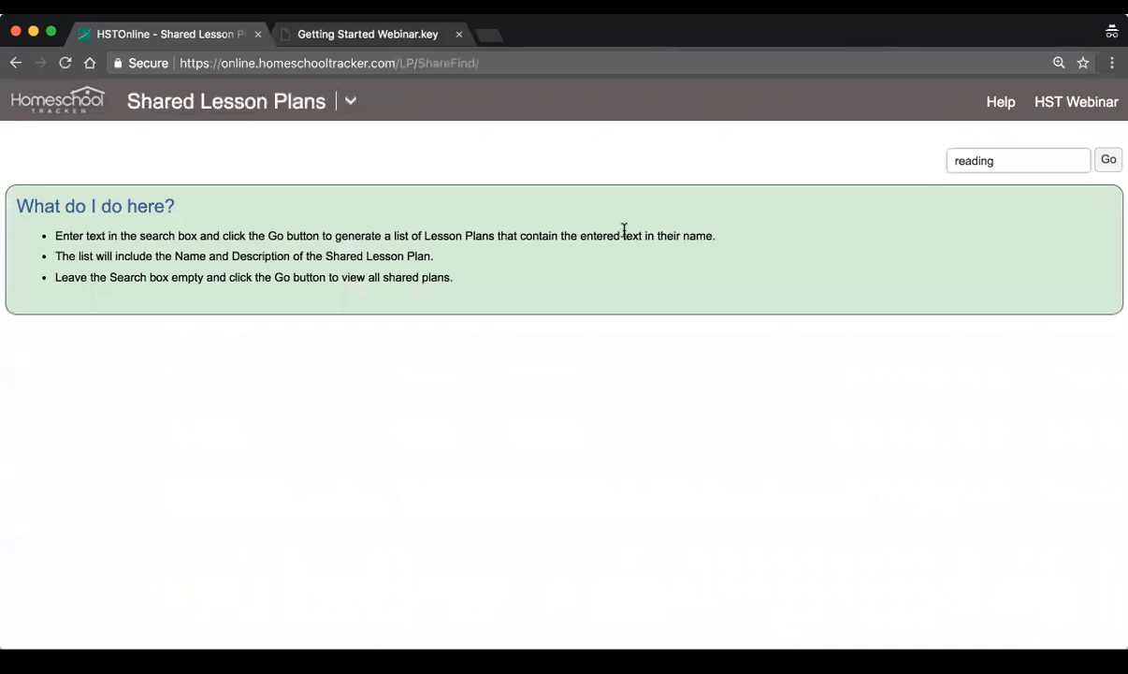
pyautogui.moveTo(1005, 161); pyautogui.dragTo(906, 159)
pyautogui.press('BackSpace')
pyautogui.click(1109, 161)
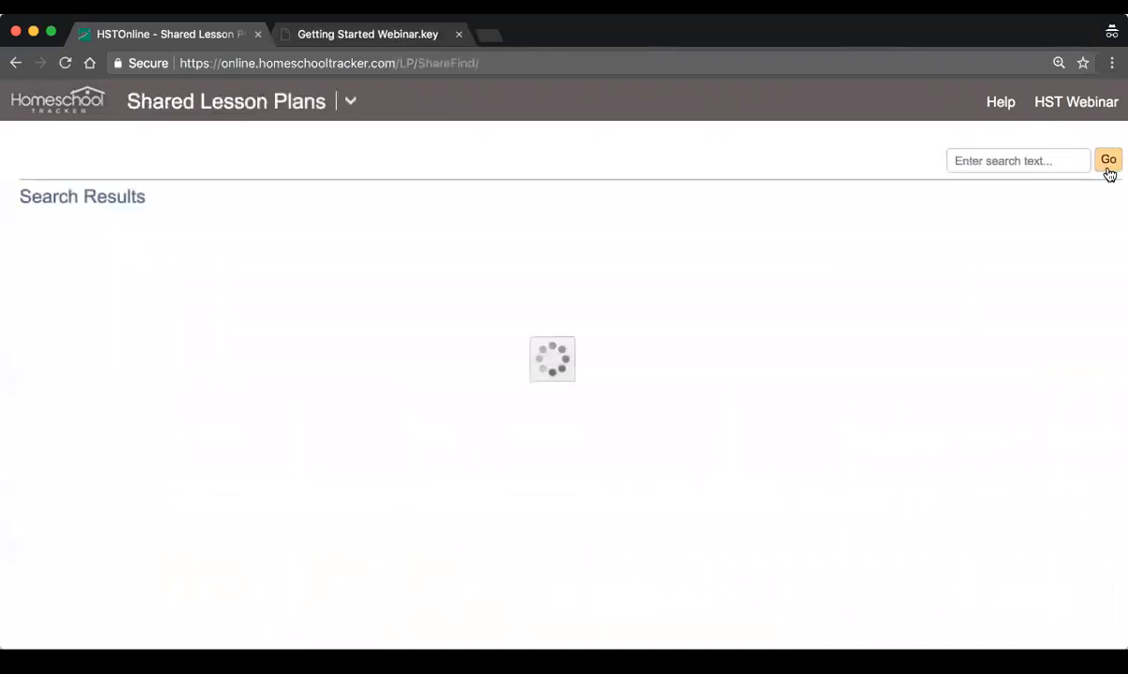
# Step: Browse the full list of shared lesson plans and their descriptions, and return to its beginning
pyautogui.scroll(-7, 763, 422)
pyautogui.scroll(-10, 763, 422)
pyautogui.scroll(-15, 763, 422)
pyautogui.scroll(-20, 762, 422)
pyautogui.scroll(-20, 762, 418)
pyautogui.scroll(-20, 762, 408)
pyautogui.scroll(-20, 762, 408)
pyautogui.scroll(-20, 761, 408)
pyautogui.scroll(-20, 762, 408)
pyautogui.scroll(-20, 761, 408)
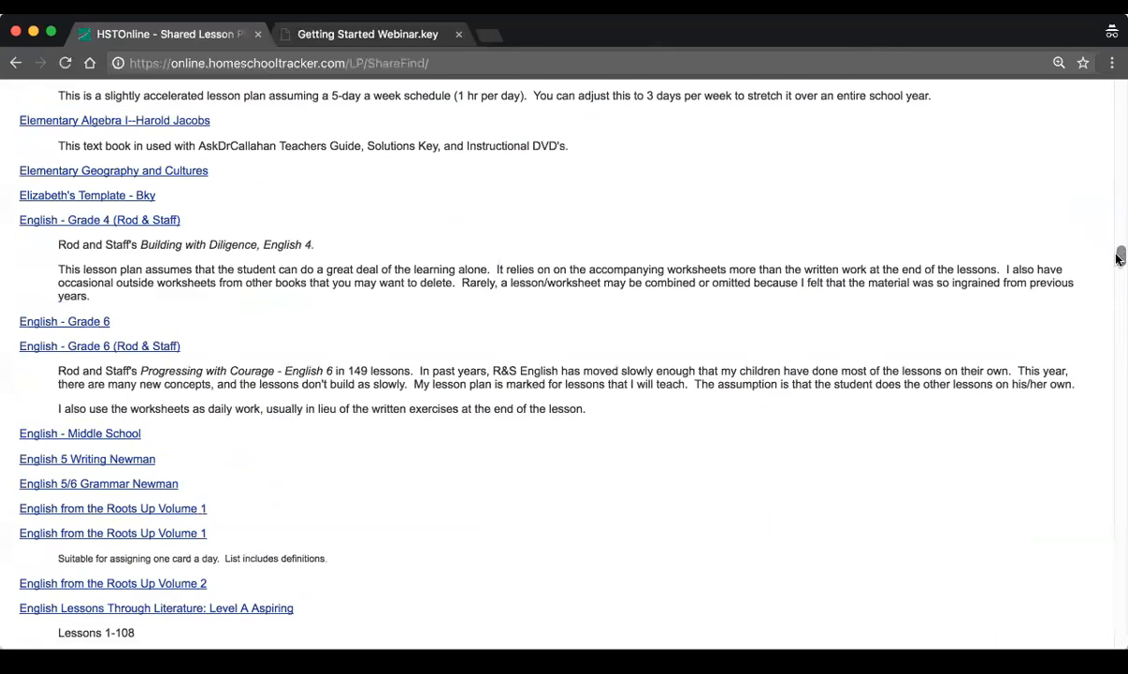
pyautogui.moveTo(1117, 255); pyautogui.dragTo(1119, 98)
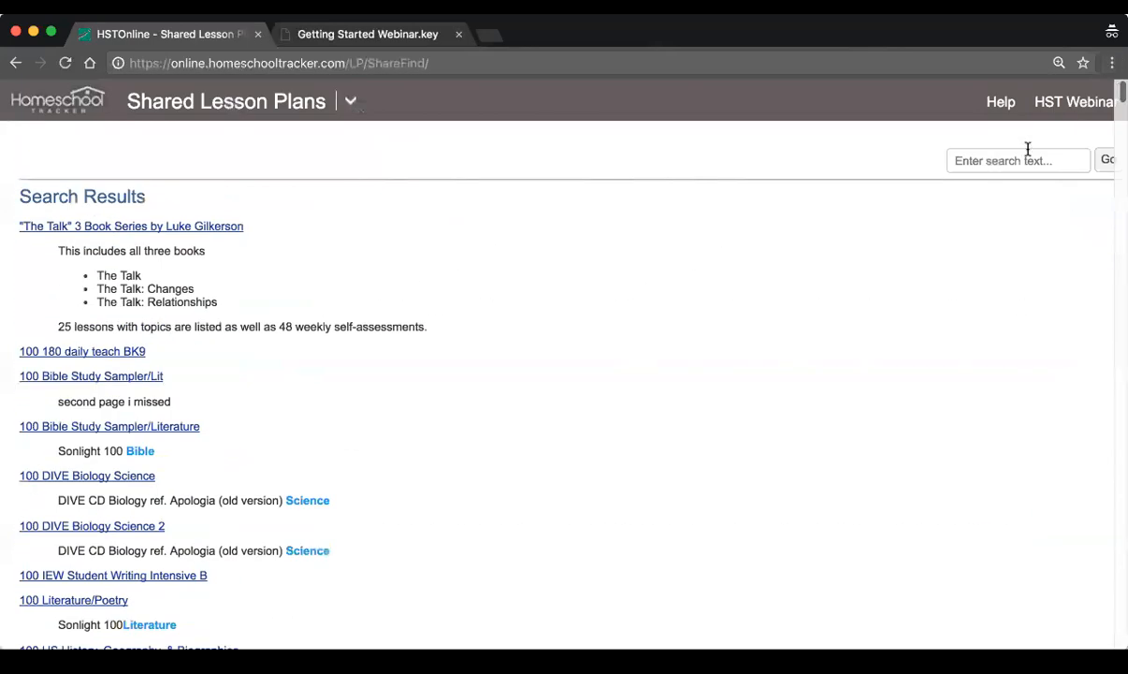
# Step: Search the shared lesson plans for "reading" and open the preview of Usborn First Reading Level 1
pyautogui.write('reading')
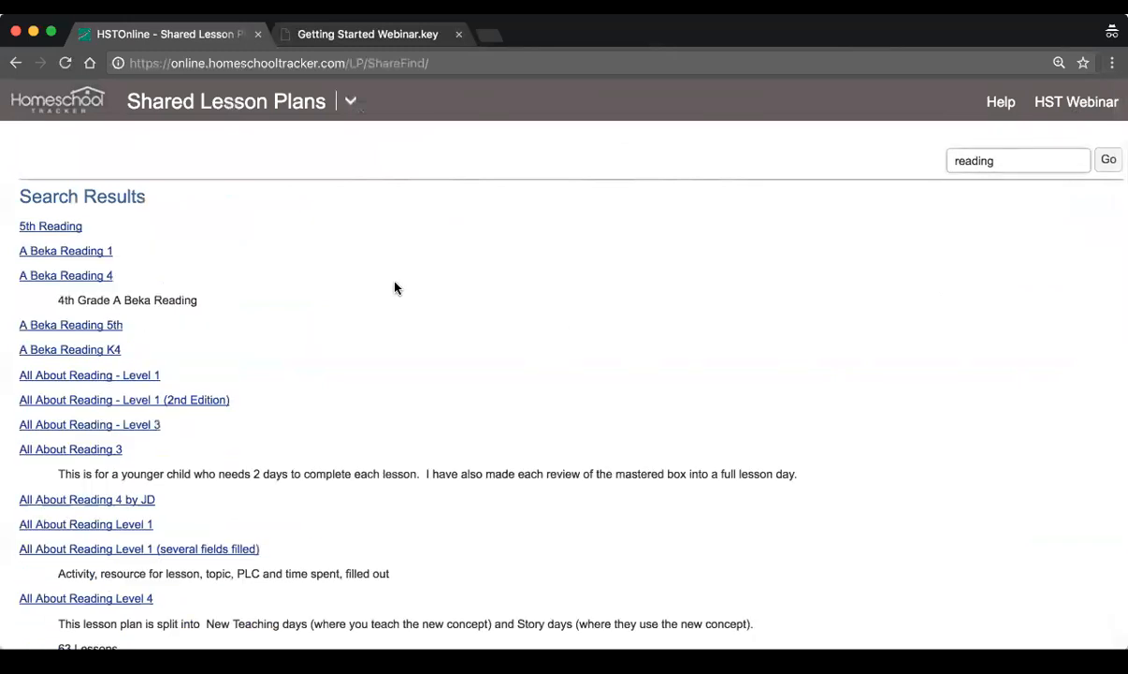
pyautogui.scroll(-15, 391, 287)
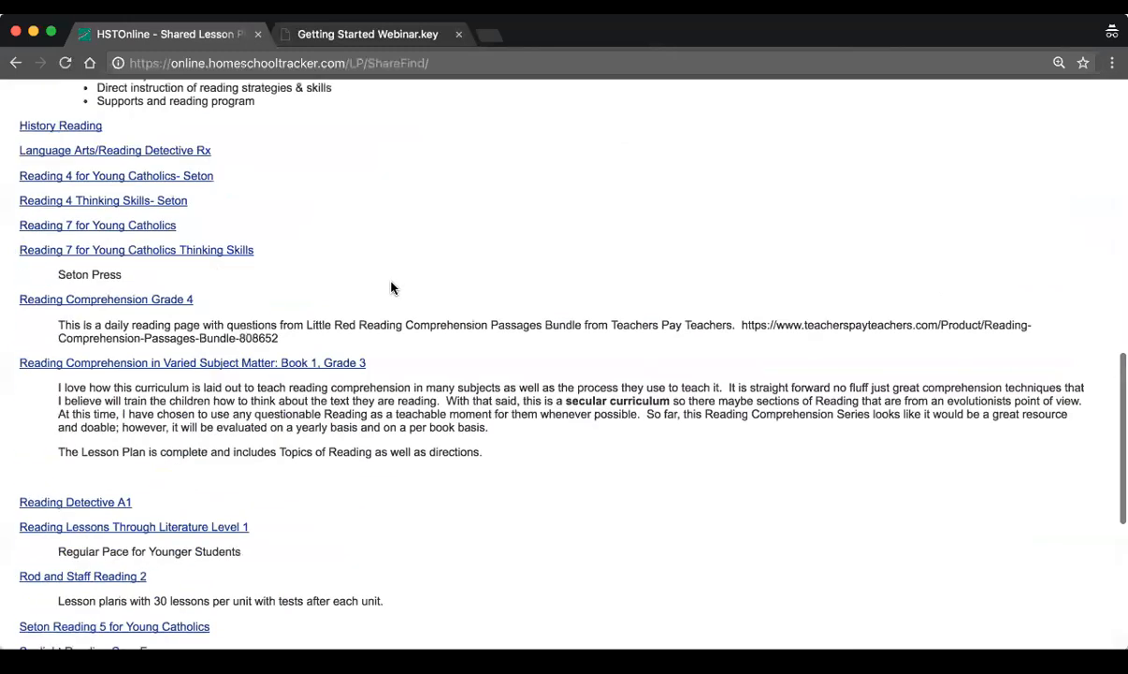
pyautogui.click(84, 633)
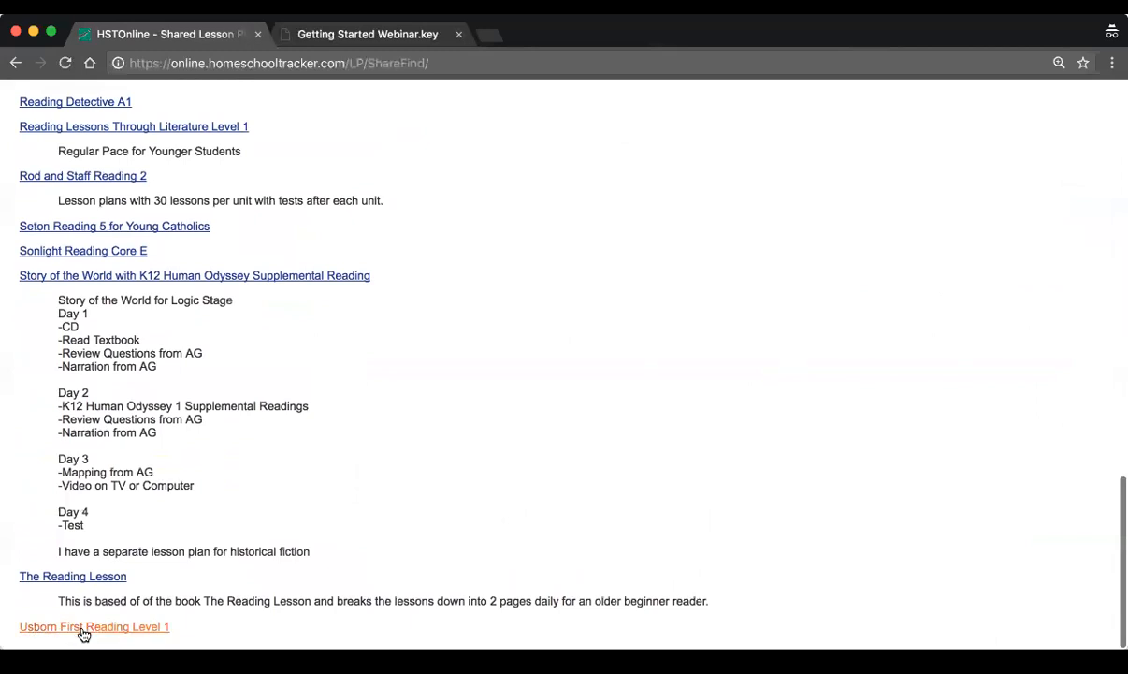
pyautogui.click(119, 636)
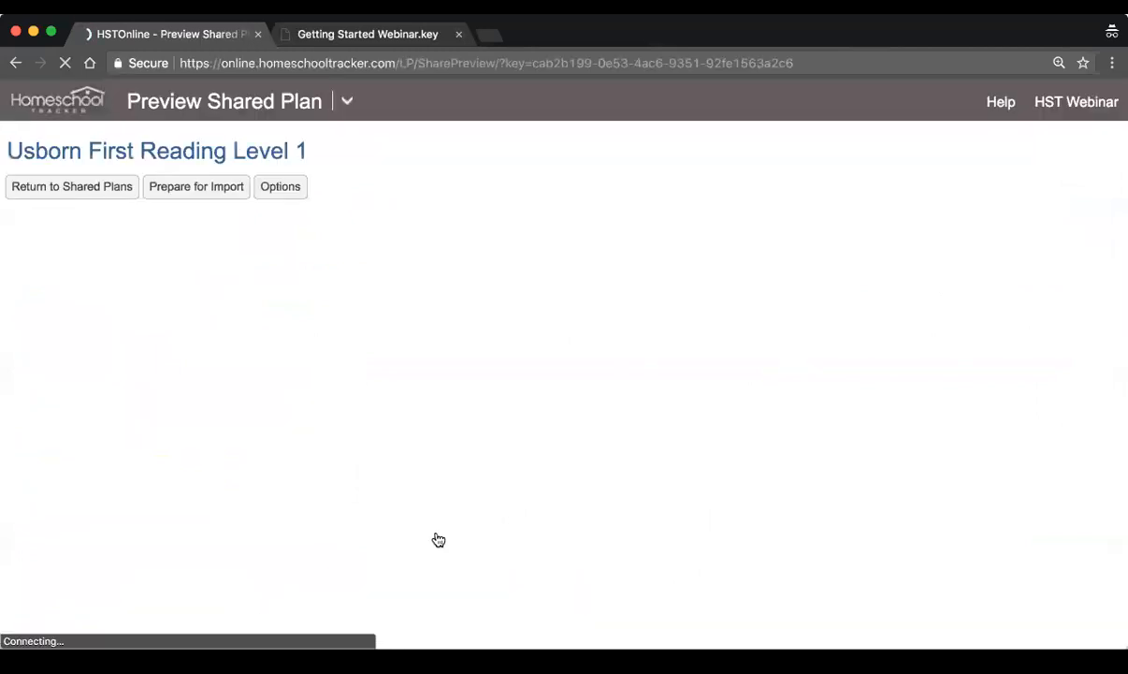
# Step: Examine the daily items, activities, resources and PLC values in the Usborn First Reading Level 1 preview
pyautogui.scroll(-2, 423, 483)
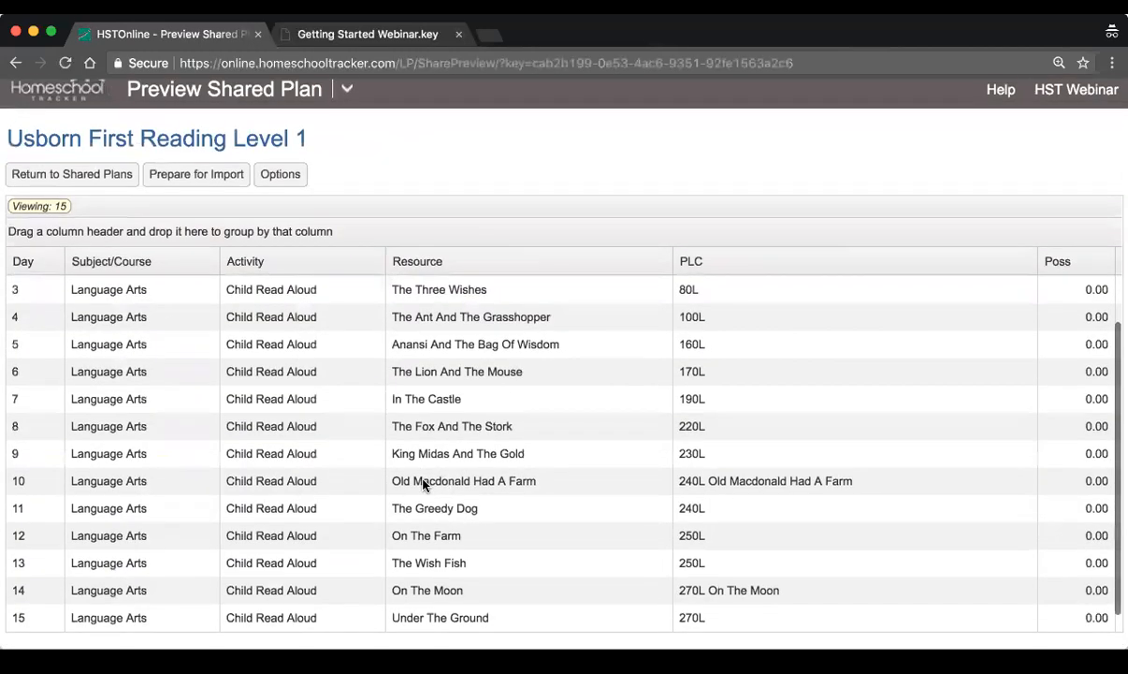
pyautogui.scroll(2, 403, 496)
pyautogui.scroll(-2, 408, 496)
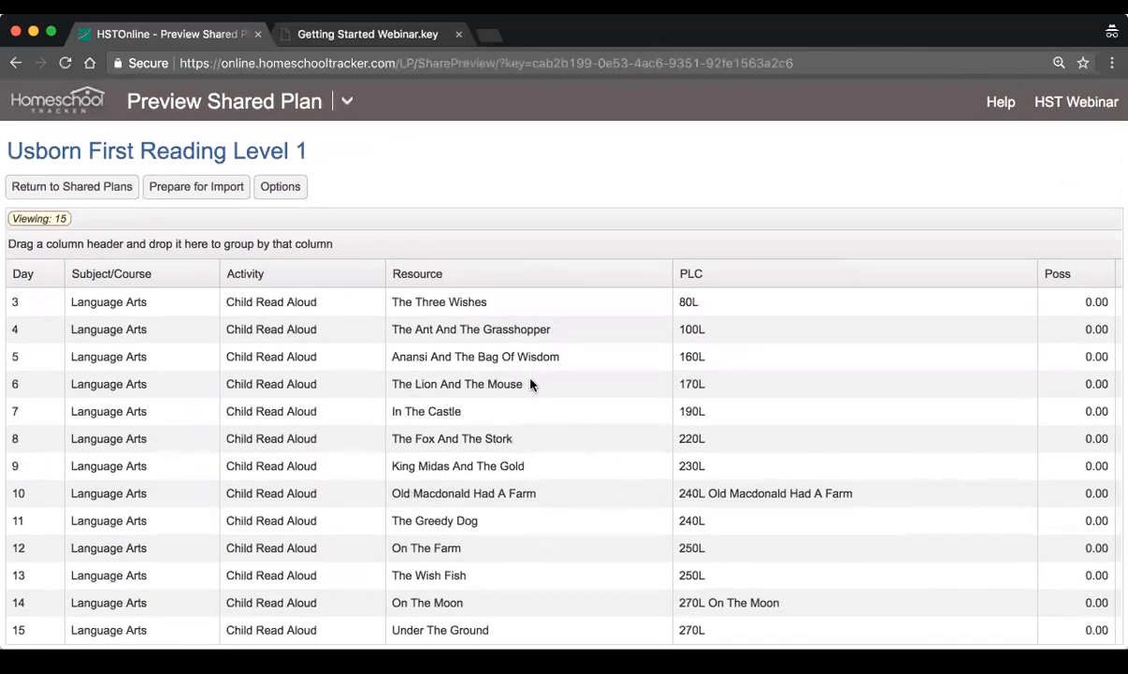
pyautogui.scroll(2, 473, 372)
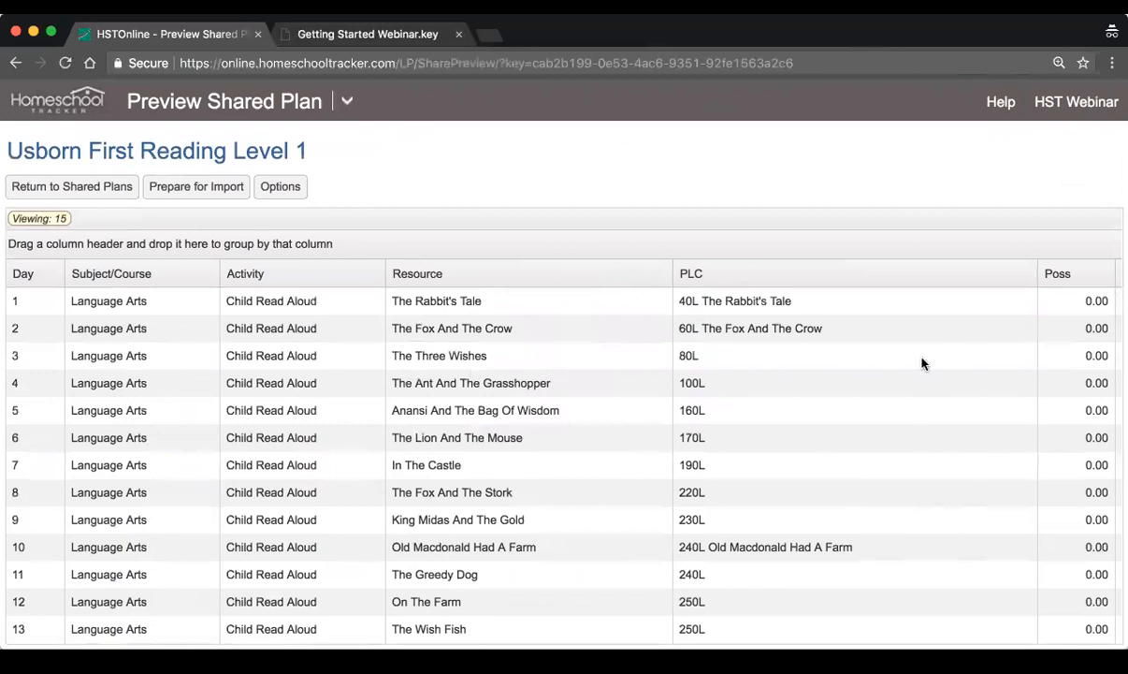
pyautogui.scroll(-2, 711, 370)
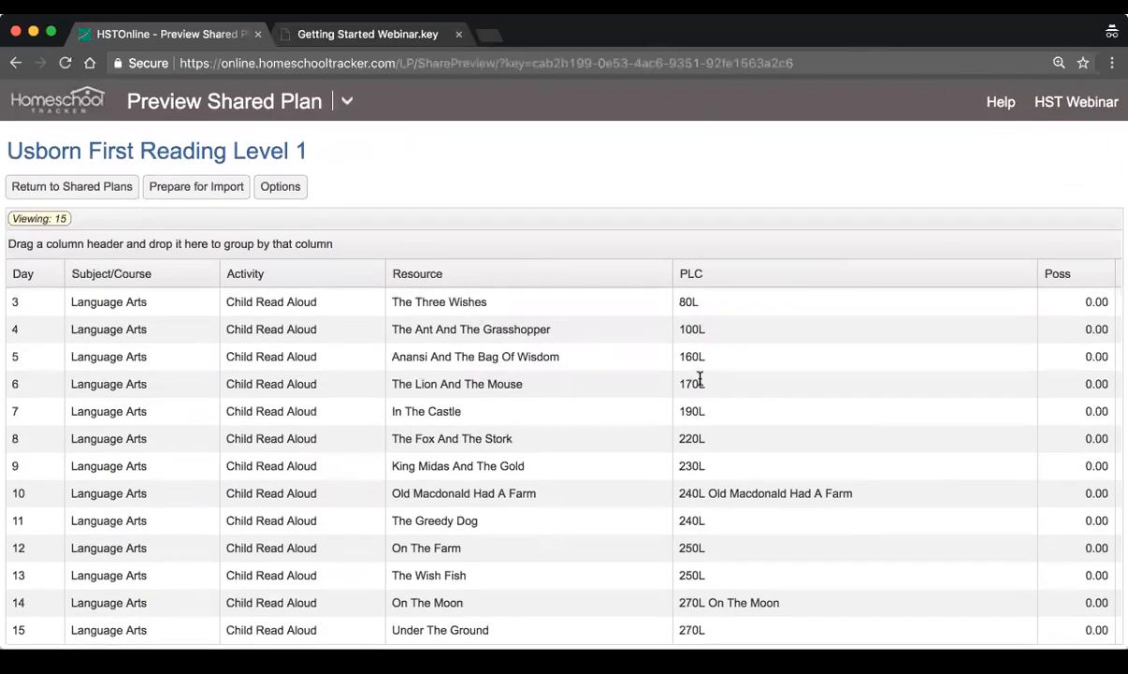
pyautogui.scroll(2, 699, 378)
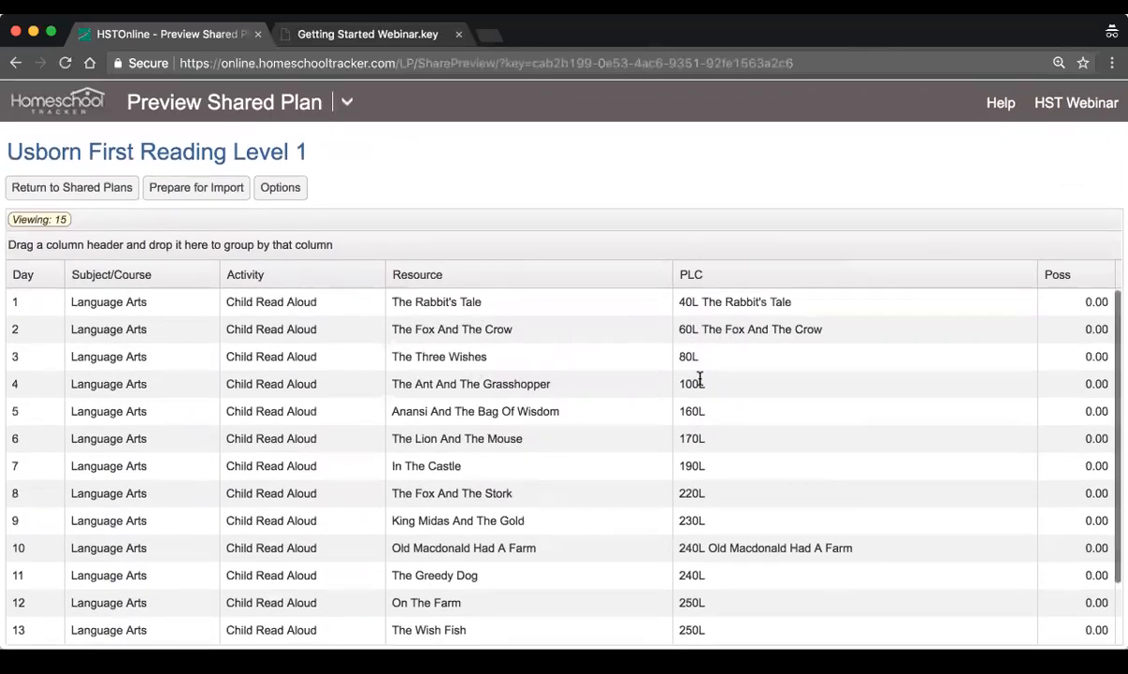
# Step: Prepare the shared plan for import under the new lesson plan name Reading 1 and select all its items
pyautogui.click(175, 189)
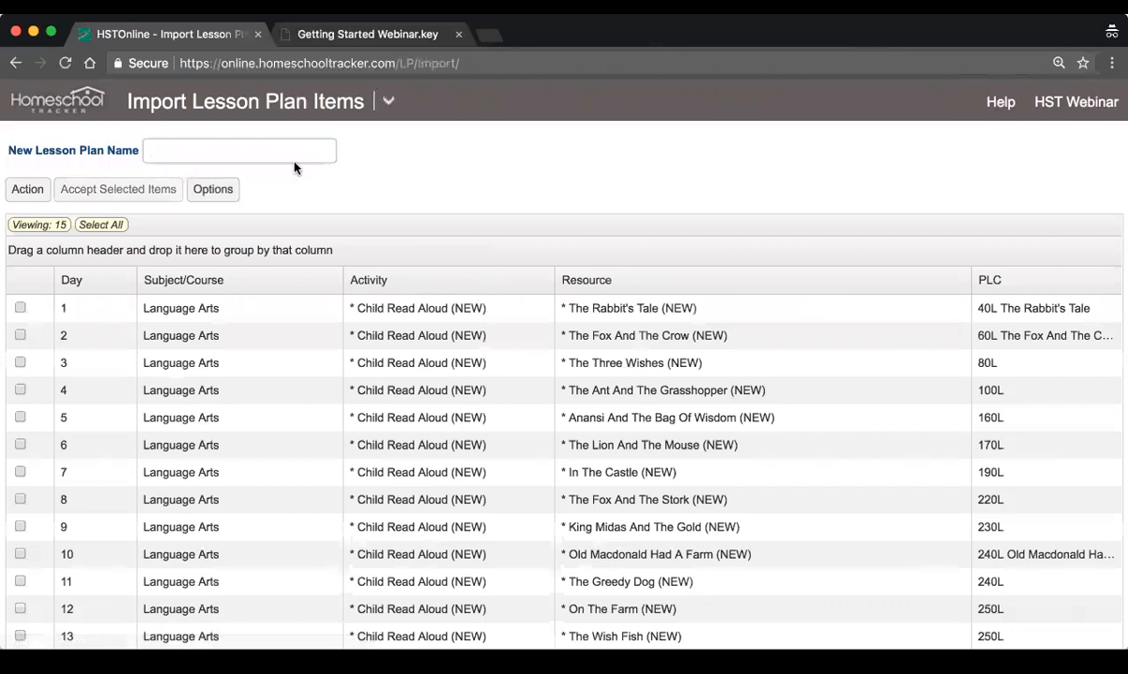
pyautogui.write('Reading 1')
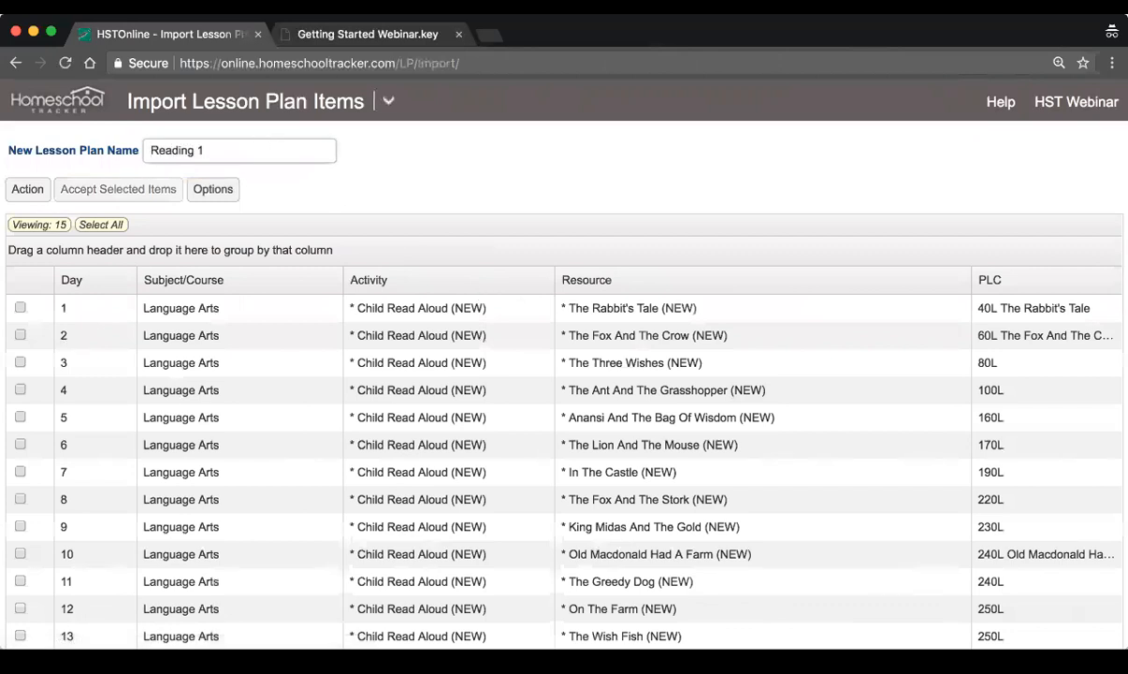
pyautogui.click(97, 226)
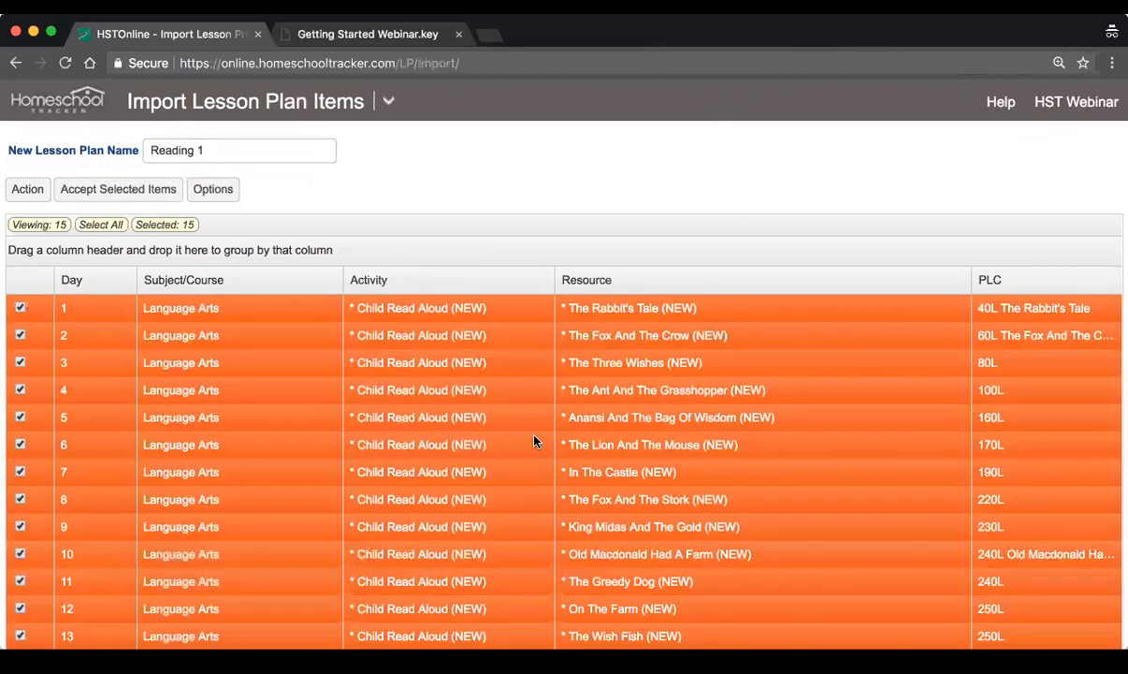
pyautogui.scroll(-3, 496, 412)
pyautogui.scroll(3, 485, 413)
pyautogui.scroll(1, 196, 295)
# Step: Multi-edit the selected import items to set their Subject/Course to Language Arts/Reading 1
pyautogui.click(31, 195)
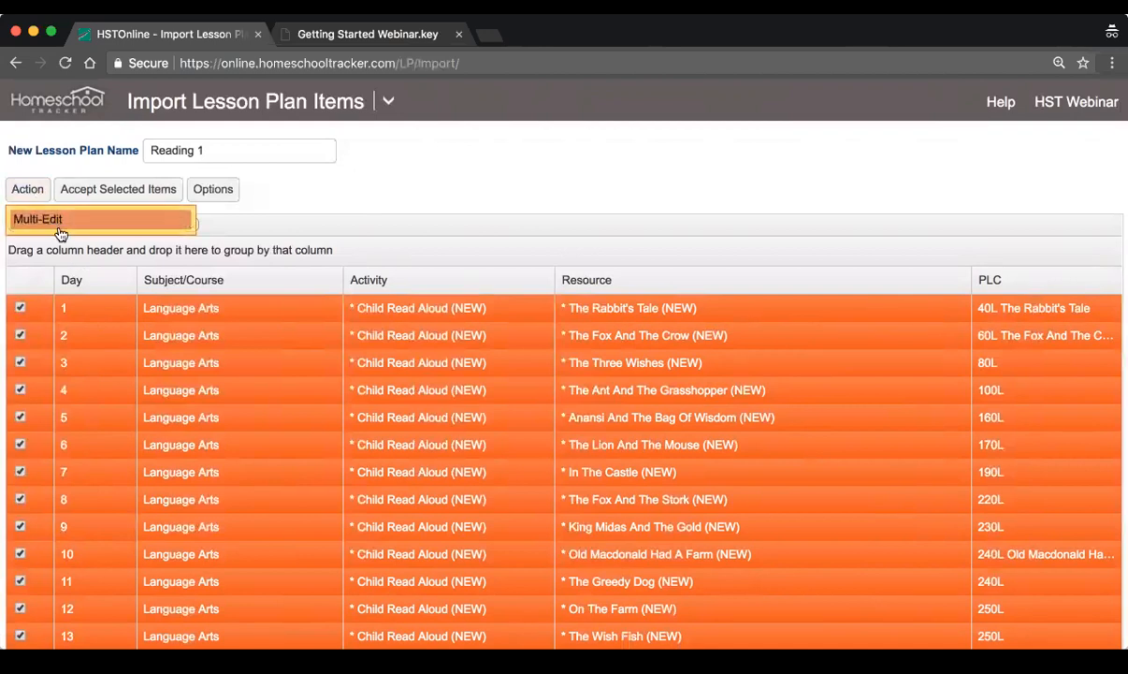
pyautogui.click(58, 224)
pyautogui.click(390, 189)
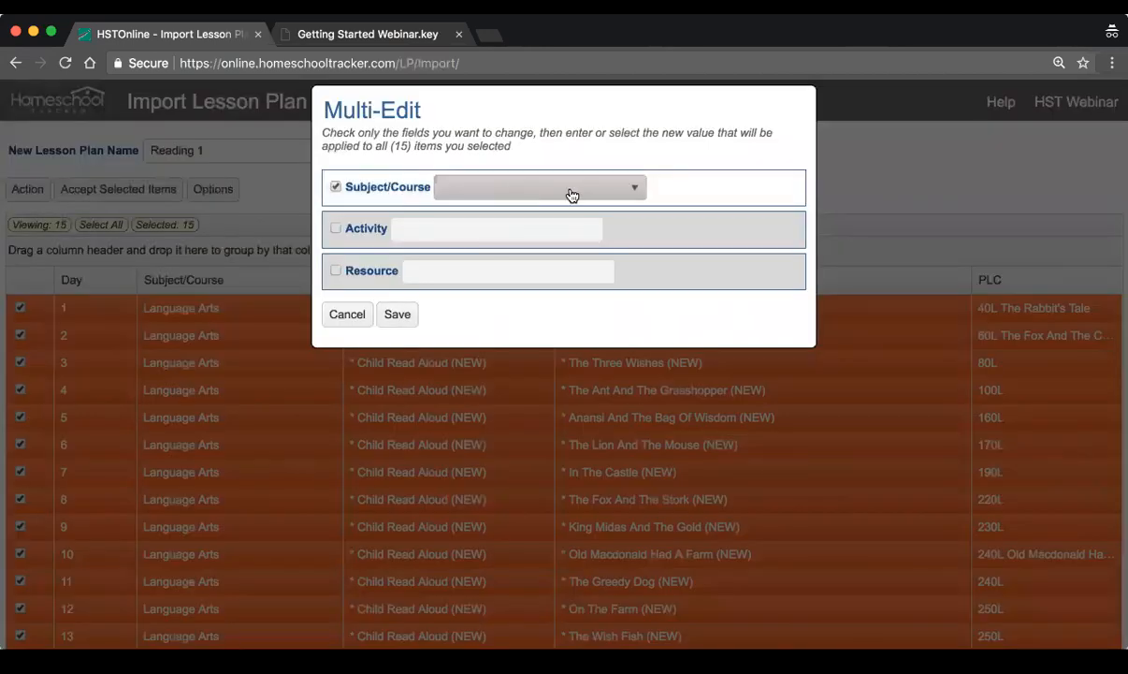
pyautogui.click(566, 193)
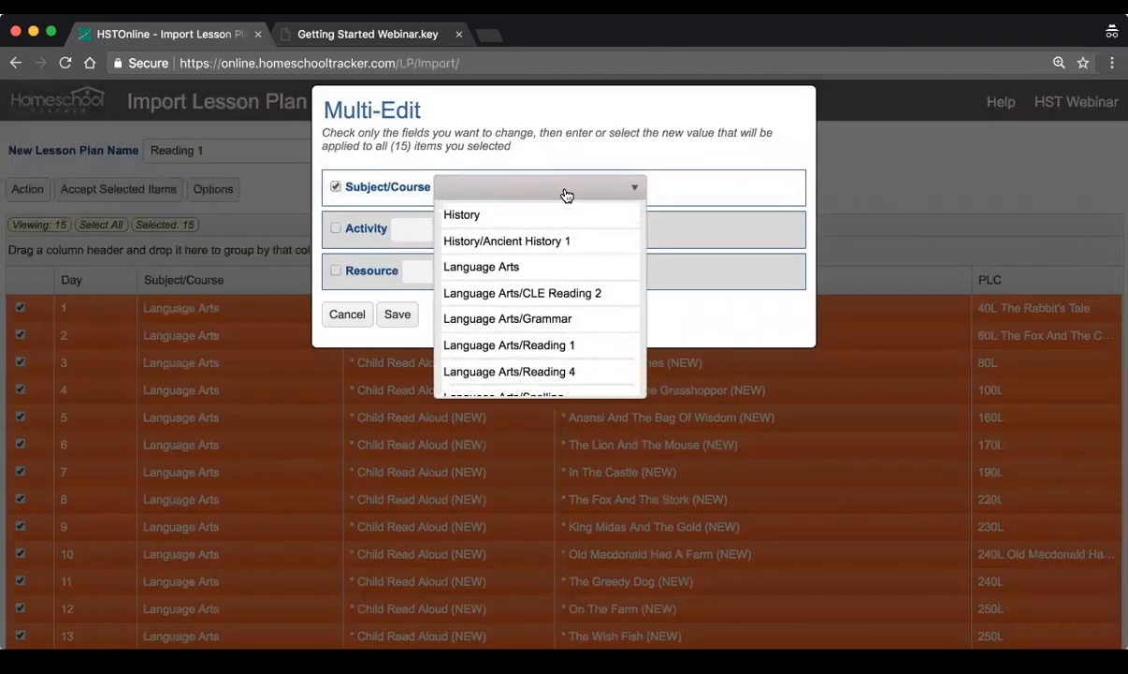
pyautogui.click(568, 348)
pyautogui.click(397, 315)
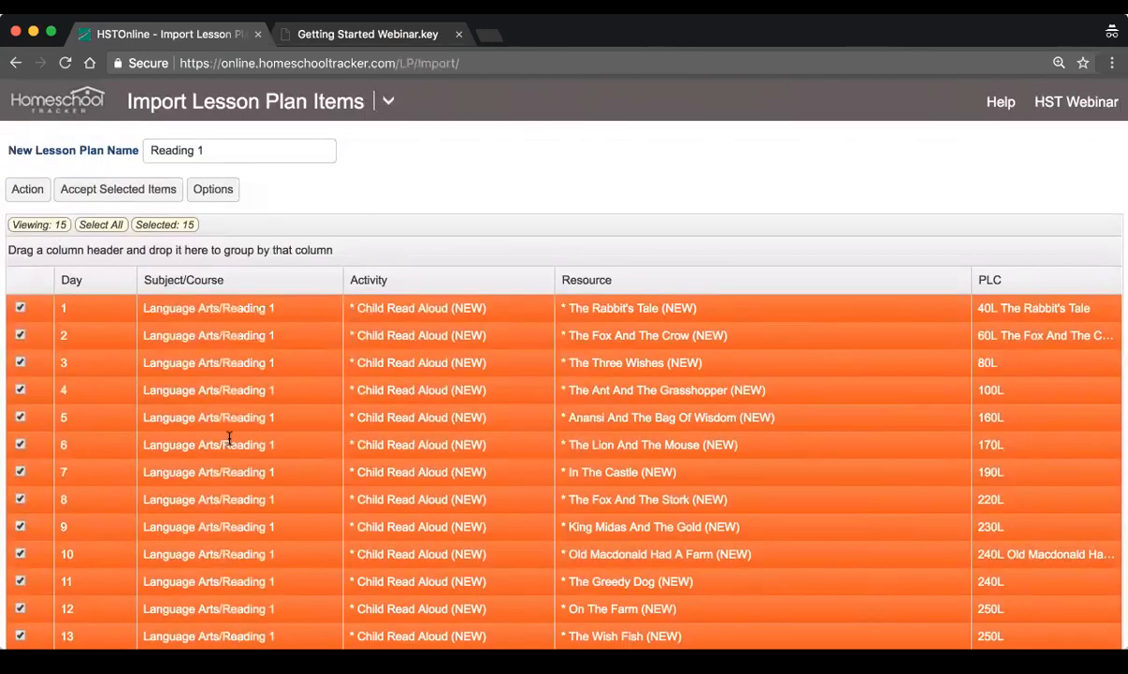
# Step: Review the import items, accept the selected ones, and look over the imported Reading 1 plan
pyautogui.scroll(-2, 227, 436)
pyautogui.scroll(2, 226, 436)
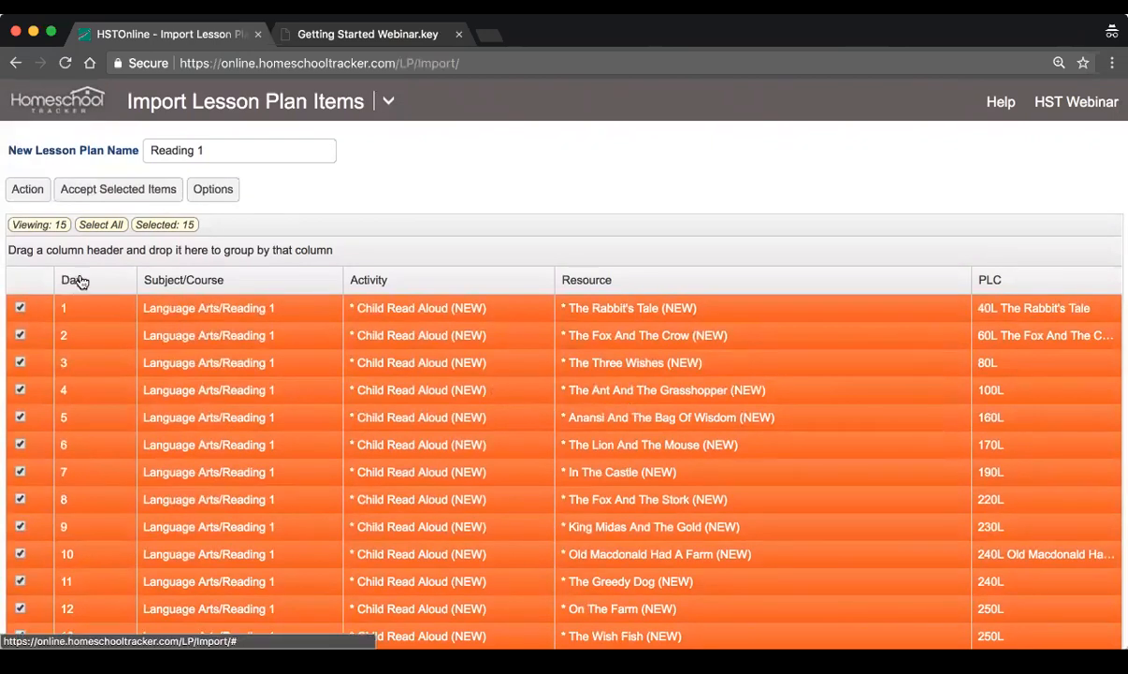
pyautogui.click(94, 190)
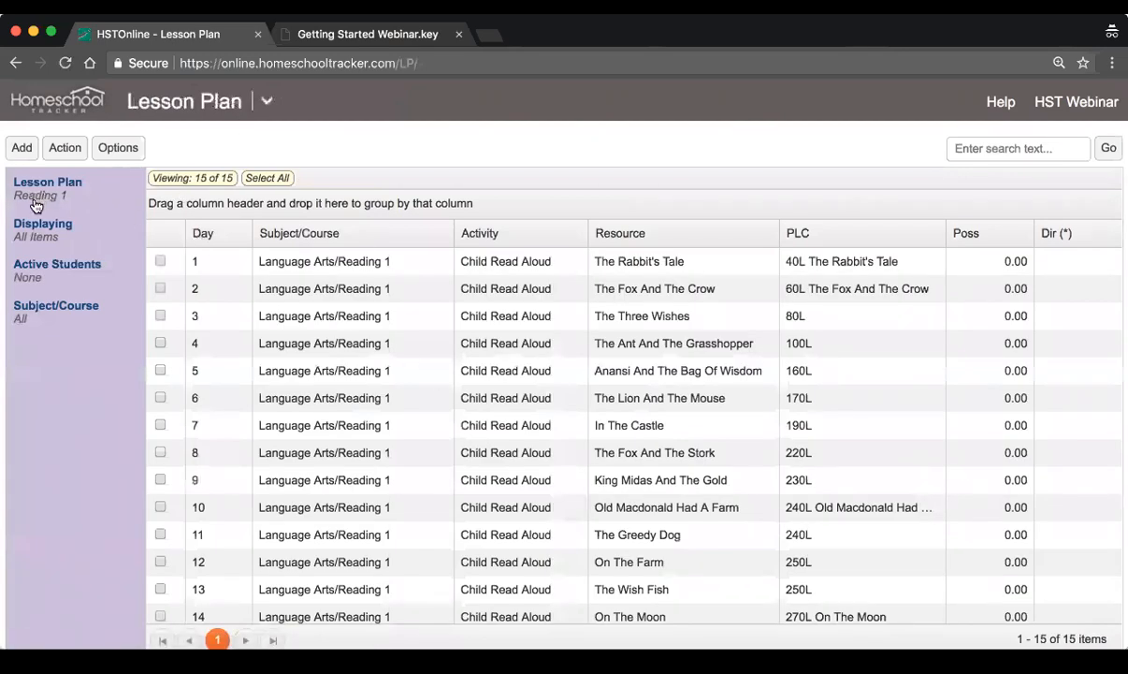
pyautogui.scroll(-1, 521, 363)
pyautogui.scroll(2, 404, 323)
# Step: Send the Day 1 to 5 items of Reading 1 to the Scheduler for the first listed student and continue to Day and Date
pyautogui.click(160, 262)
pyautogui.click(160, 289)
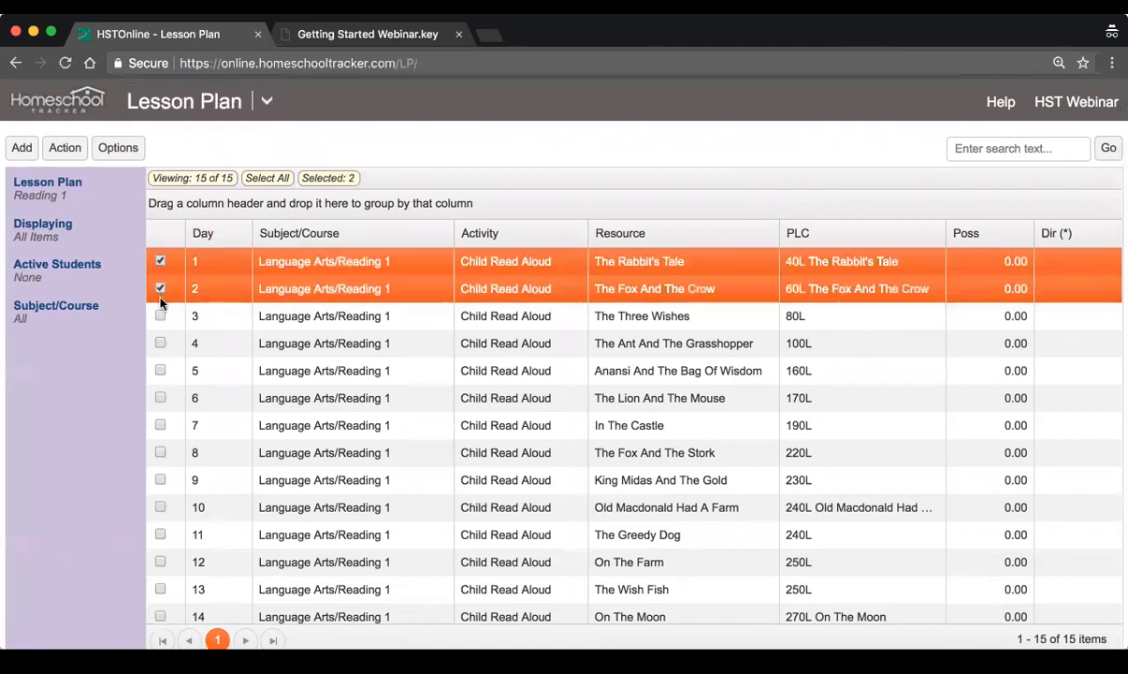
pyautogui.click(160, 315)
pyautogui.click(160, 343)
pyautogui.click(160, 371)
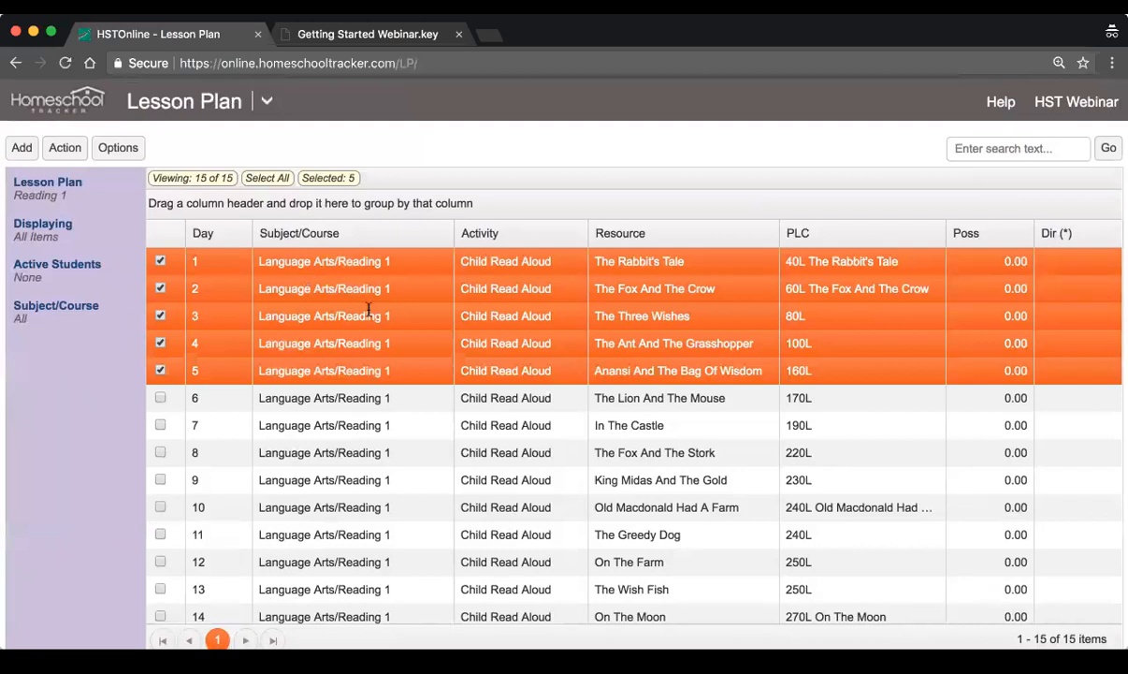
pyautogui.click(65, 149)
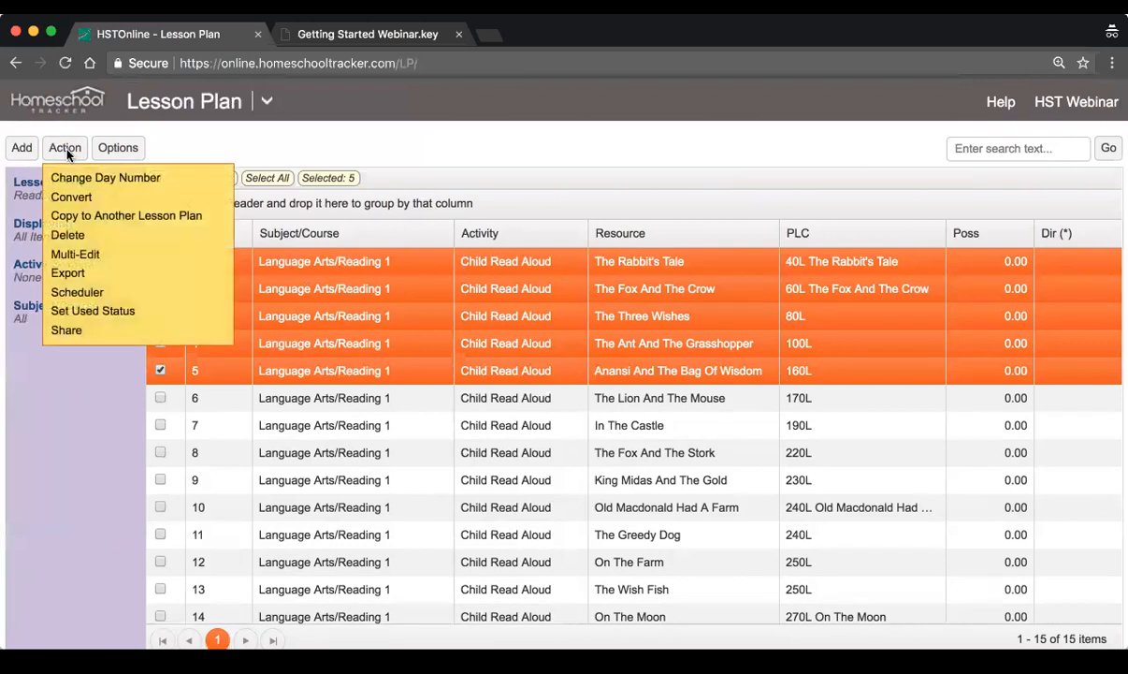
pyautogui.click(142, 293)
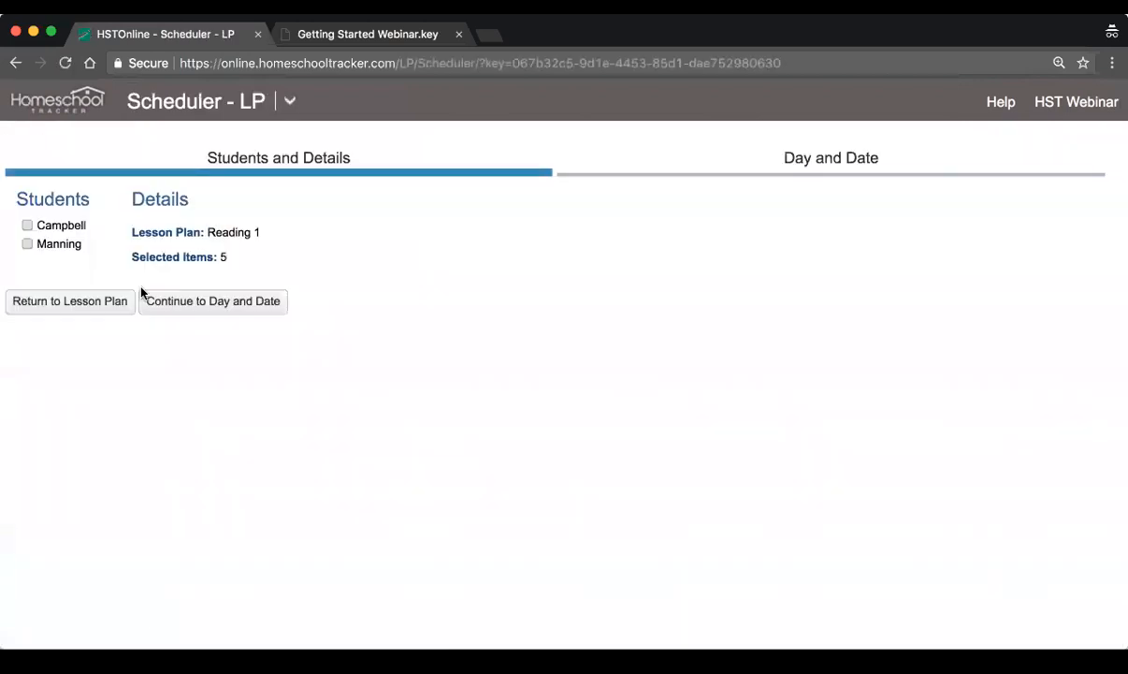
pyautogui.click(59, 227)
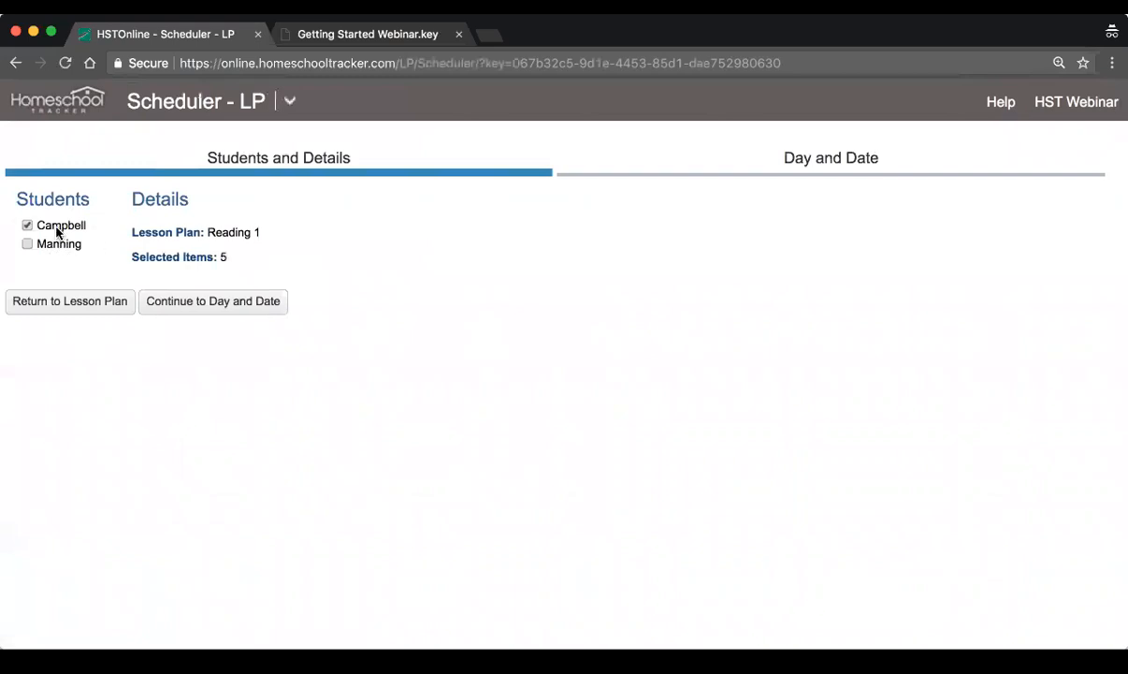
pyautogui.click(190, 309)
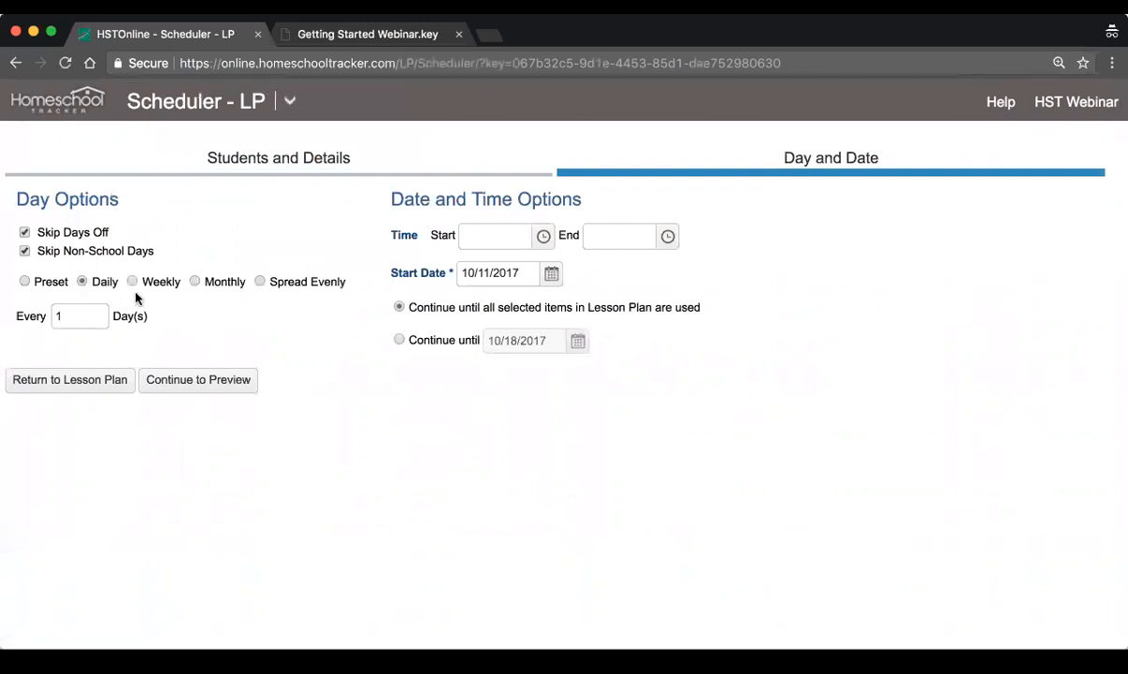
# Step: Set the scheduled time to start at 10:00 AM and end at 12:00 PM
pyautogui.click(542, 236)
pyautogui.scroll(-2, 508, 358)
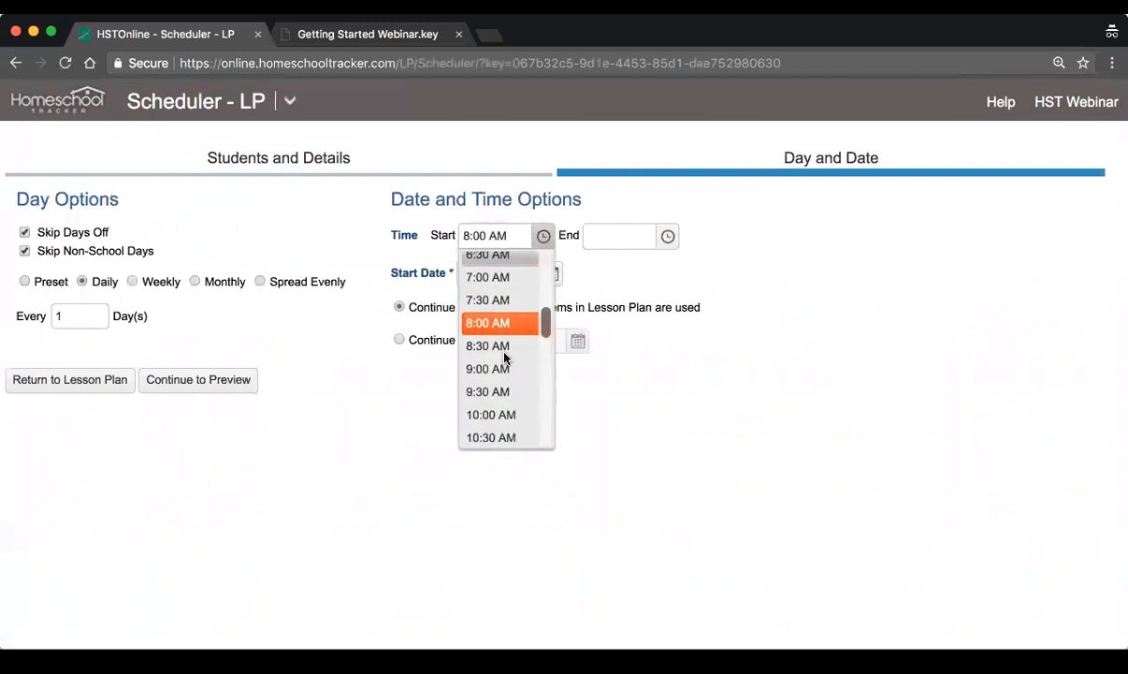
pyautogui.click(496, 416)
pyautogui.click(667, 235)
pyautogui.scroll(-2, 625, 321)
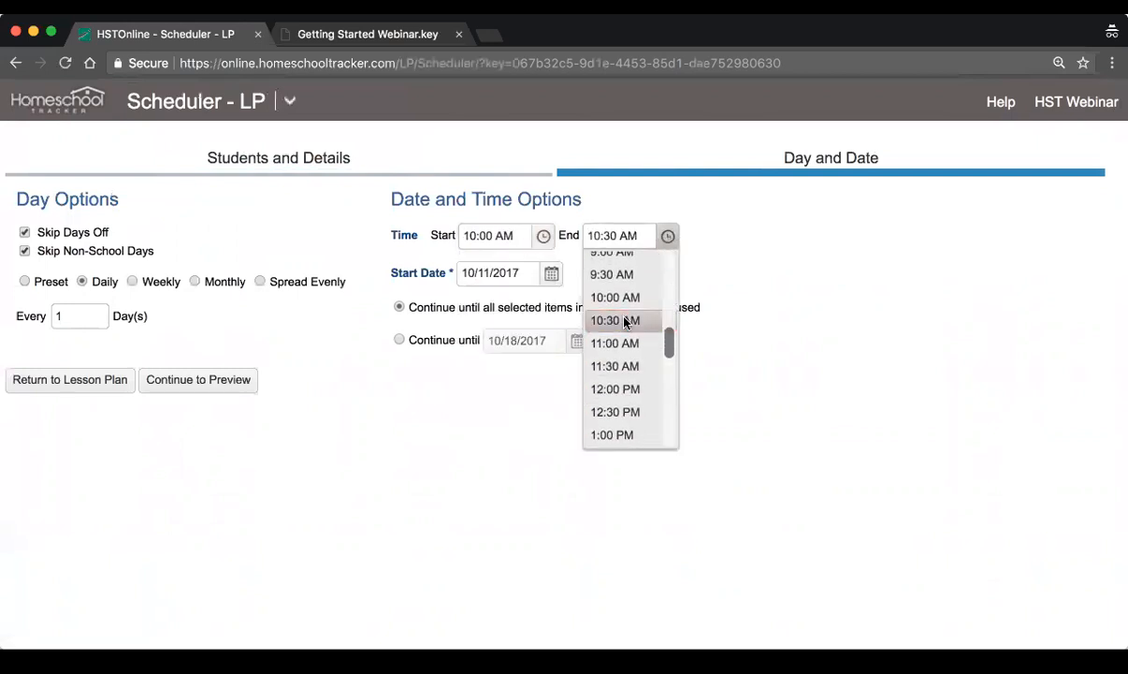
pyautogui.click(615, 388)
# Step: Set the start date to 10/9/2017 and keep the schedule continuing until all selected lesson plan items are used
pyautogui.click(552, 272)
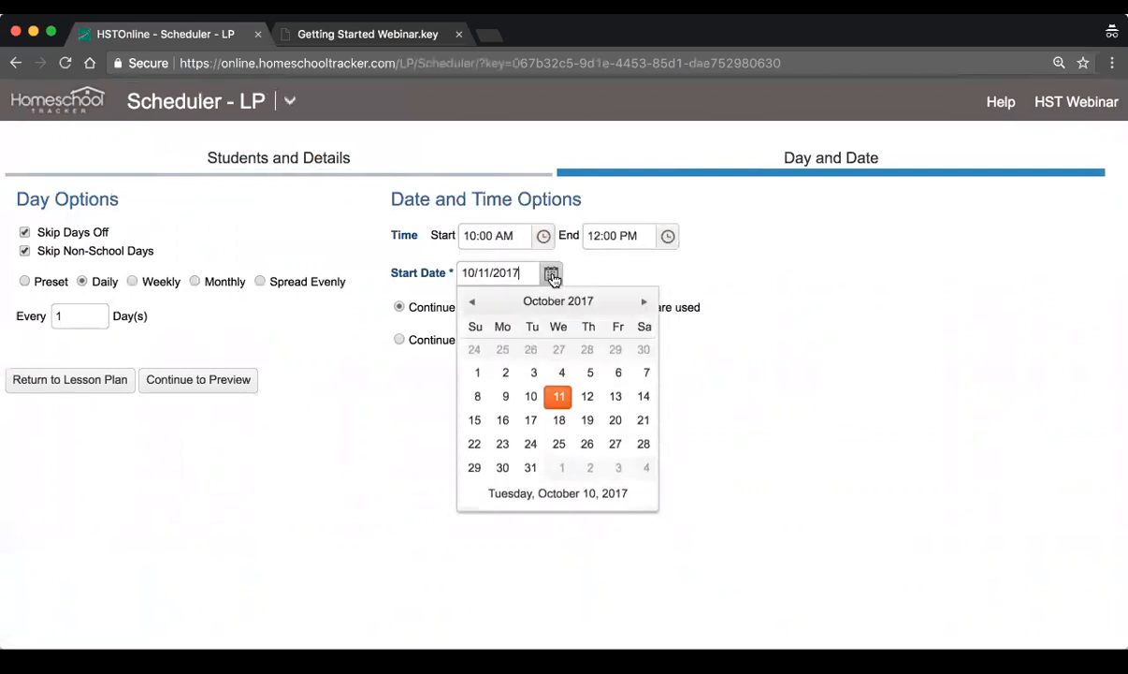
pyautogui.click(504, 397)
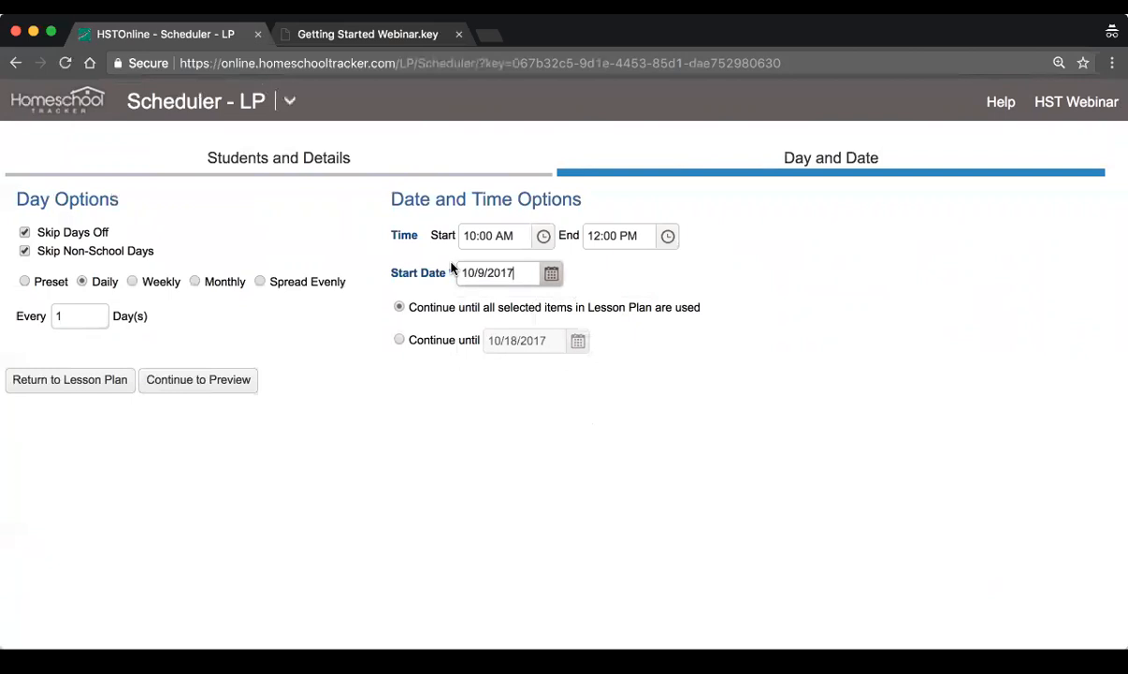
pyautogui.moveTo(410, 308); pyautogui.dragTo(618, 317)
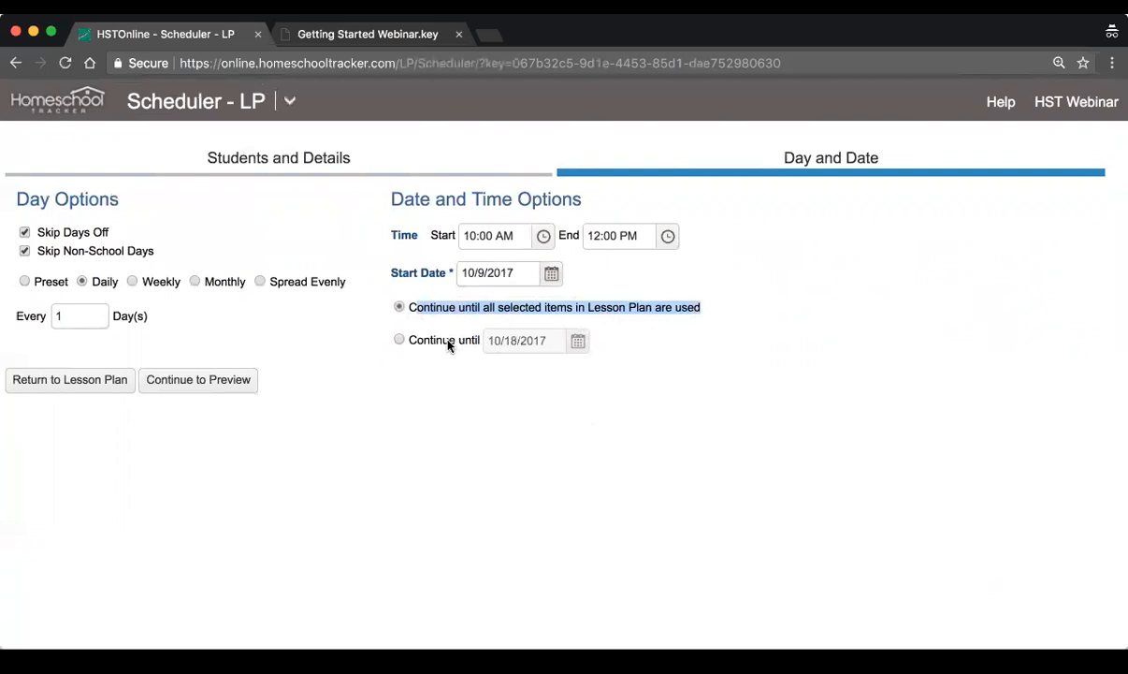
pyautogui.click(433, 300)
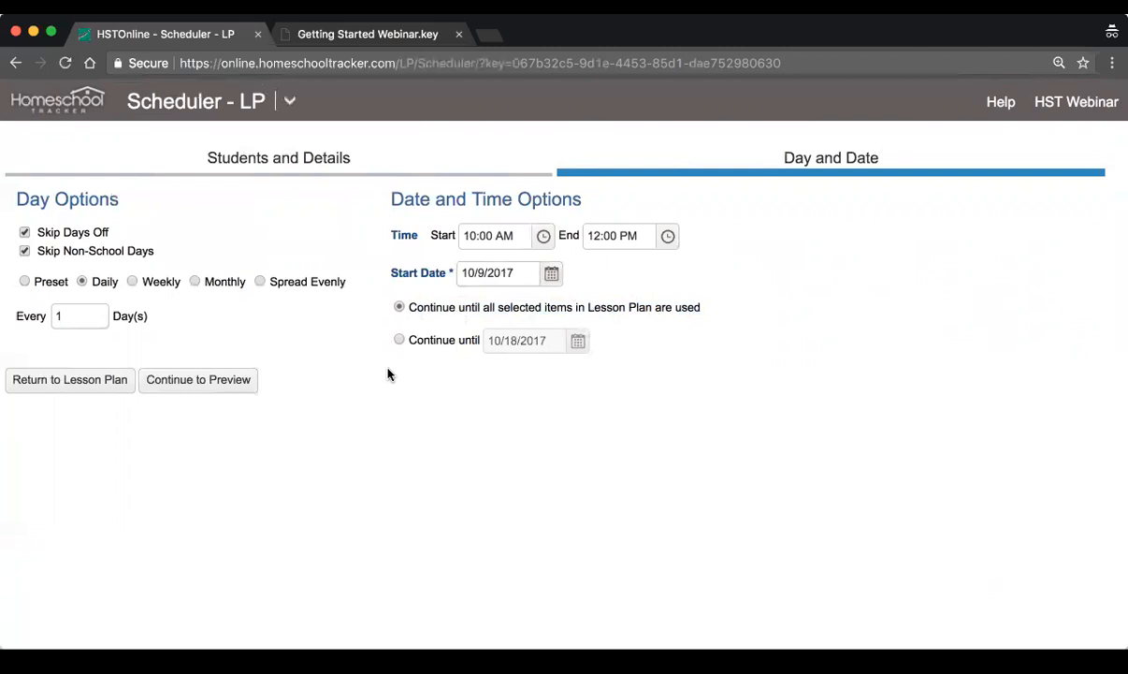
# Step: Preview the schedule for Reading 1, select all of its items and accept them
pyautogui.click(234, 391)
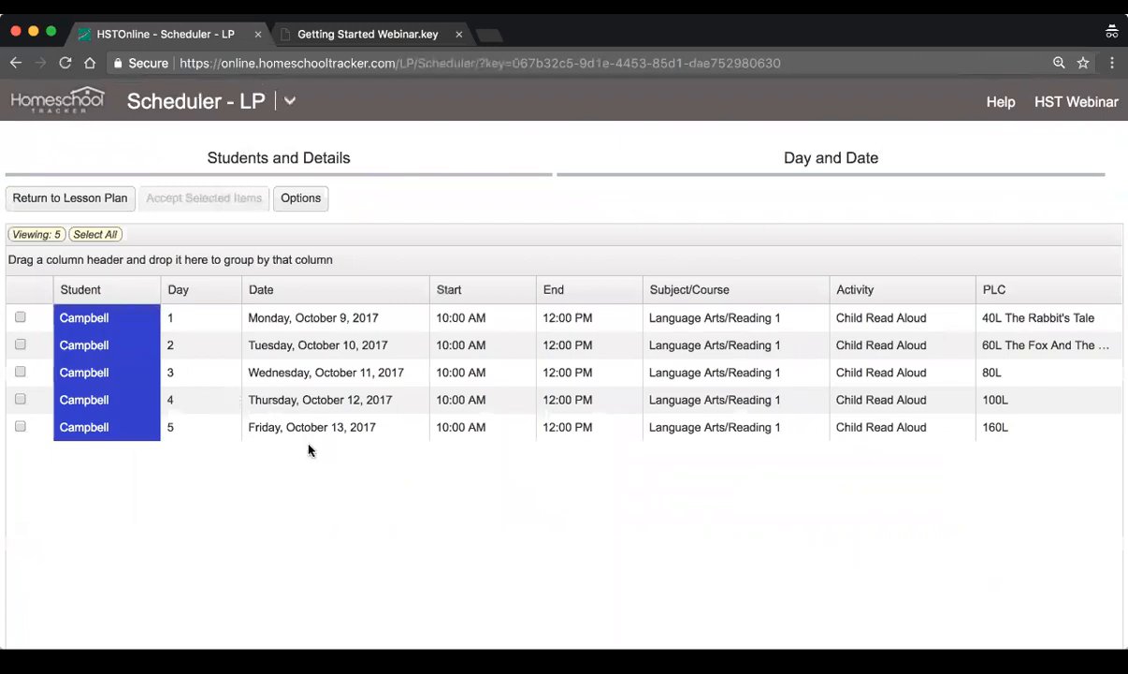
pyautogui.click(157, 317)
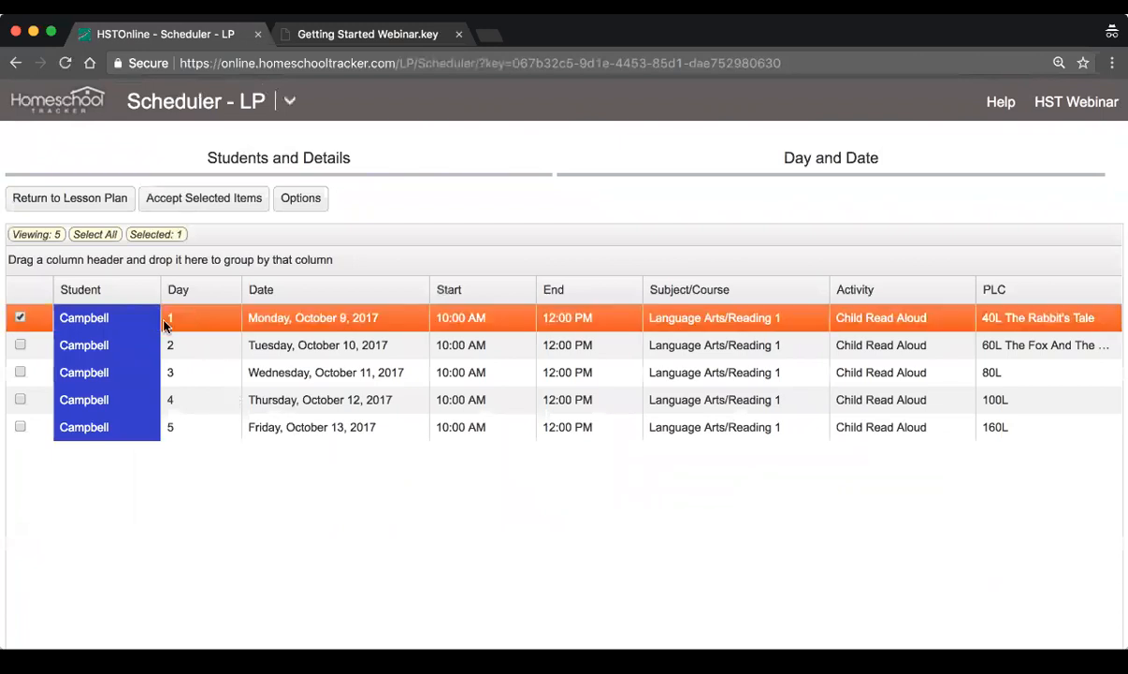
pyautogui.click(234, 346)
pyautogui.click(276, 370)
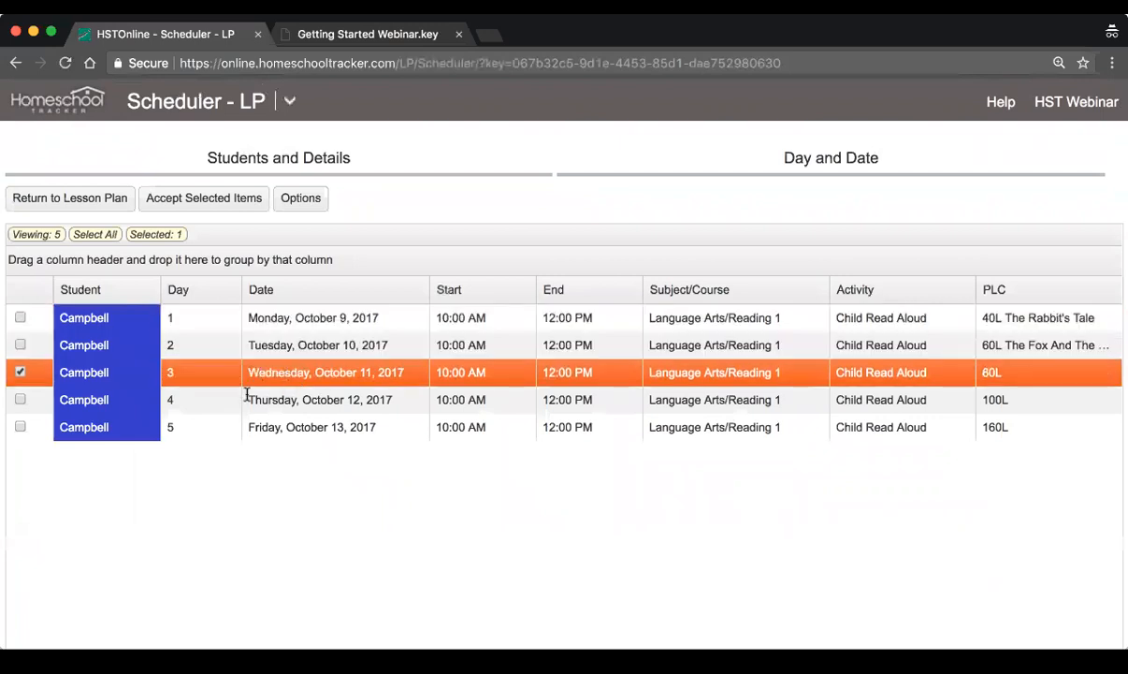
pyautogui.click(103, 235)
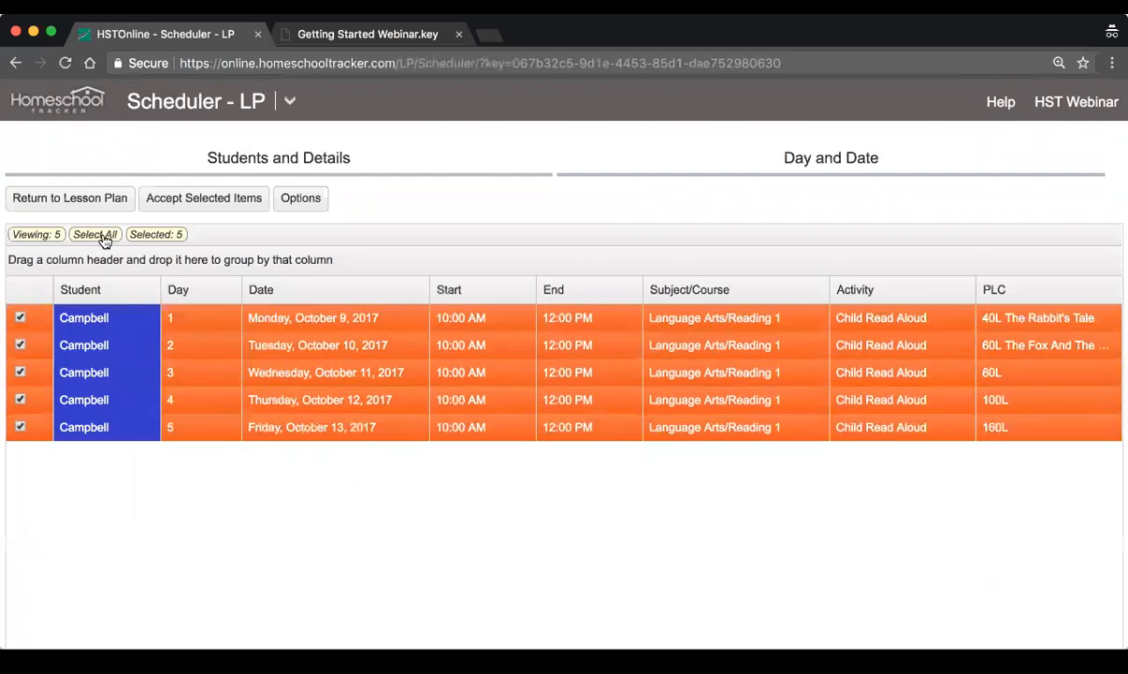
pyautogui.click(210, 206)
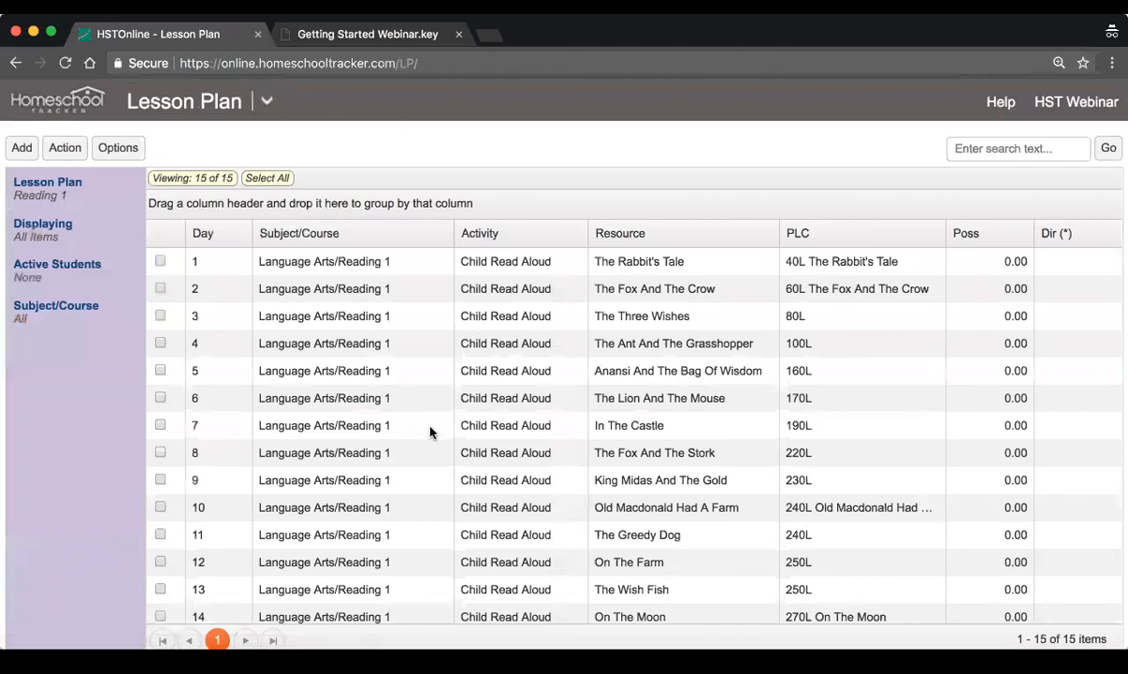
# Step: Look over the Reading 1 lesson plan after scheduling, marking its Day 1 to 5 items
pyautogui.scroll(-1, 430, 431)
pyautogui.scroll(1, 430, 431)
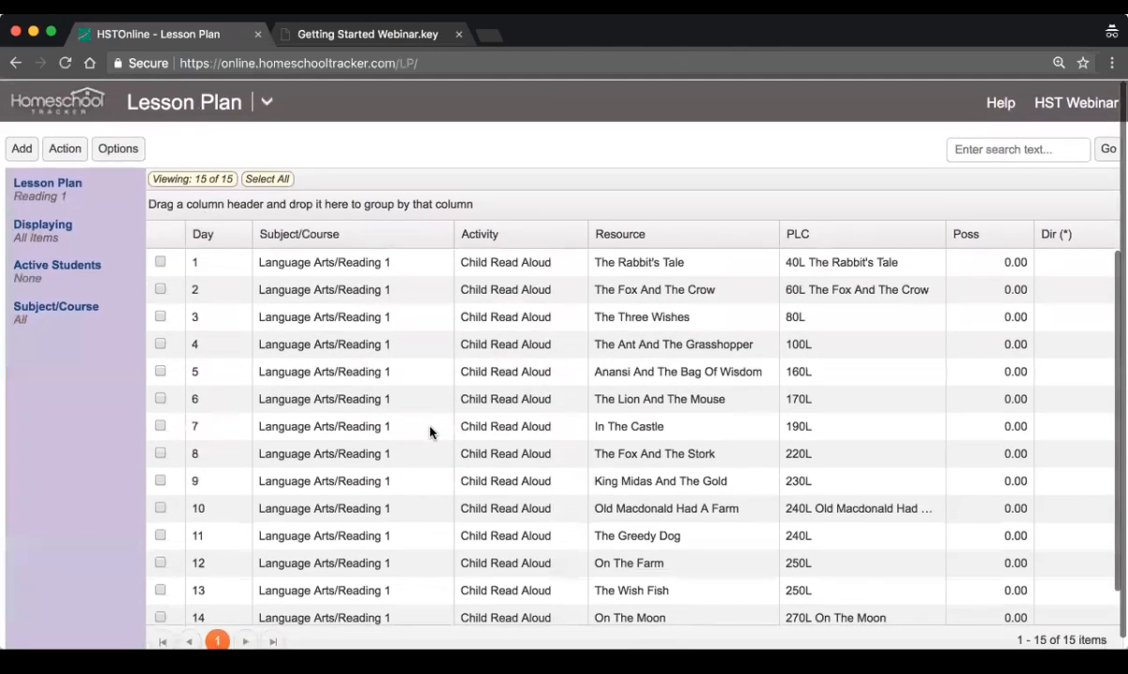
pyautogui.click(377, 264)
pyautogui.click(351, 291)
pyautogui.click(359, 318)
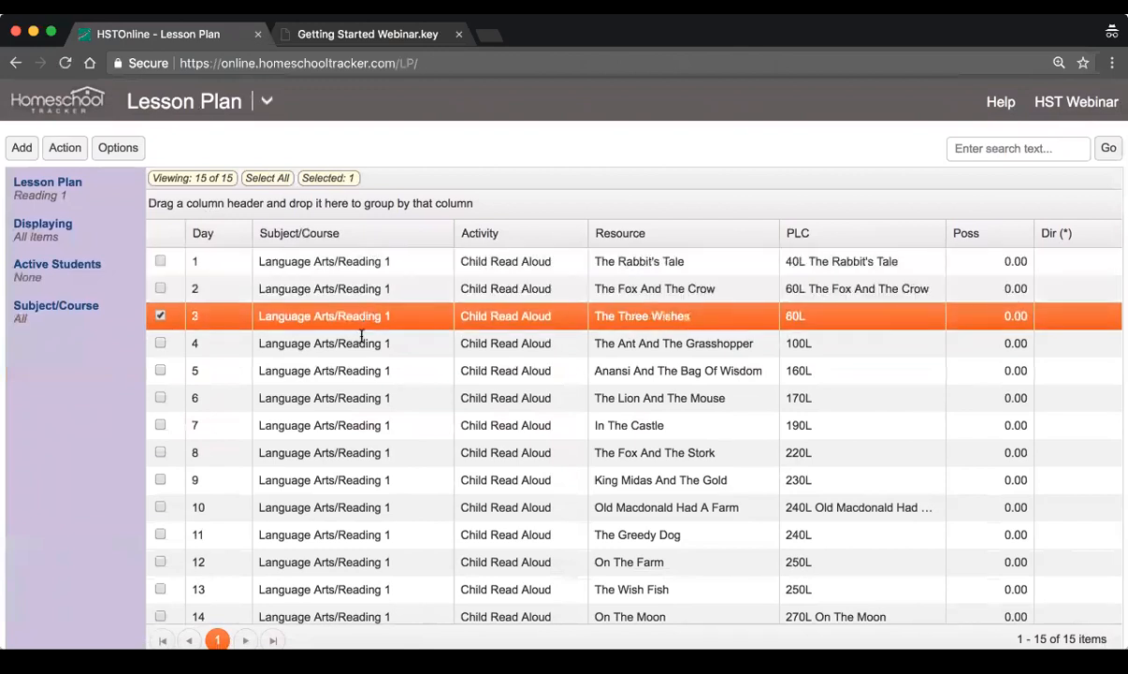
pyautogui.click(361, 337)
pyautogui.click(358, 365)
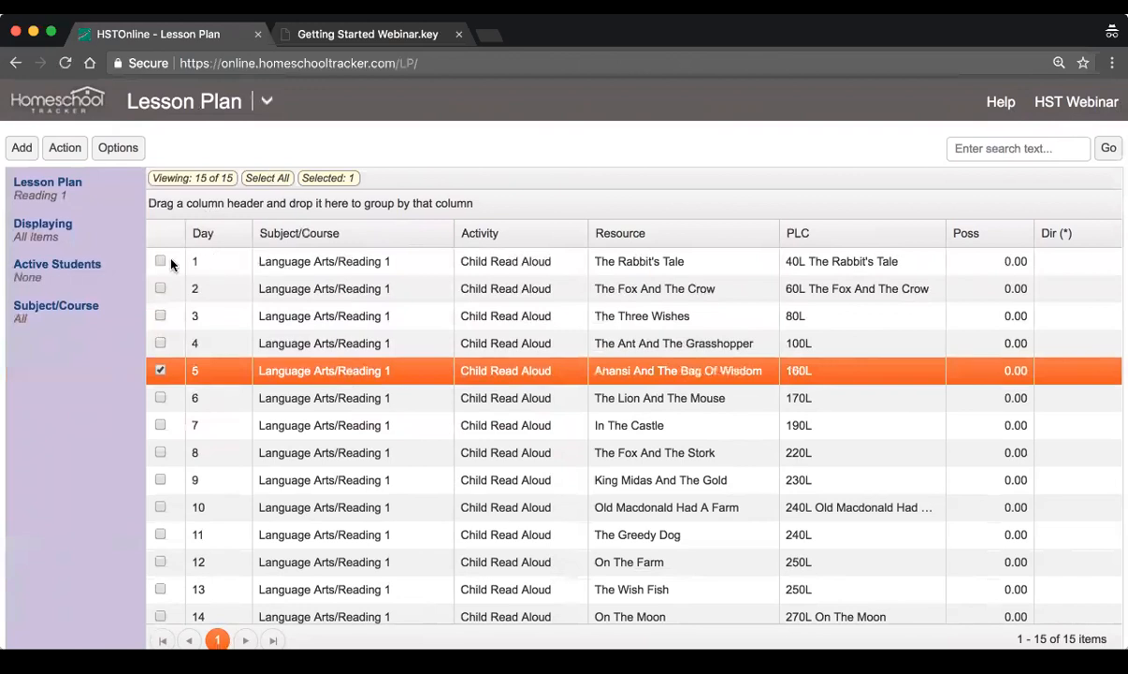
pyautogui.moveTo(167, 264); pyautogui.dragTo(156, 370)
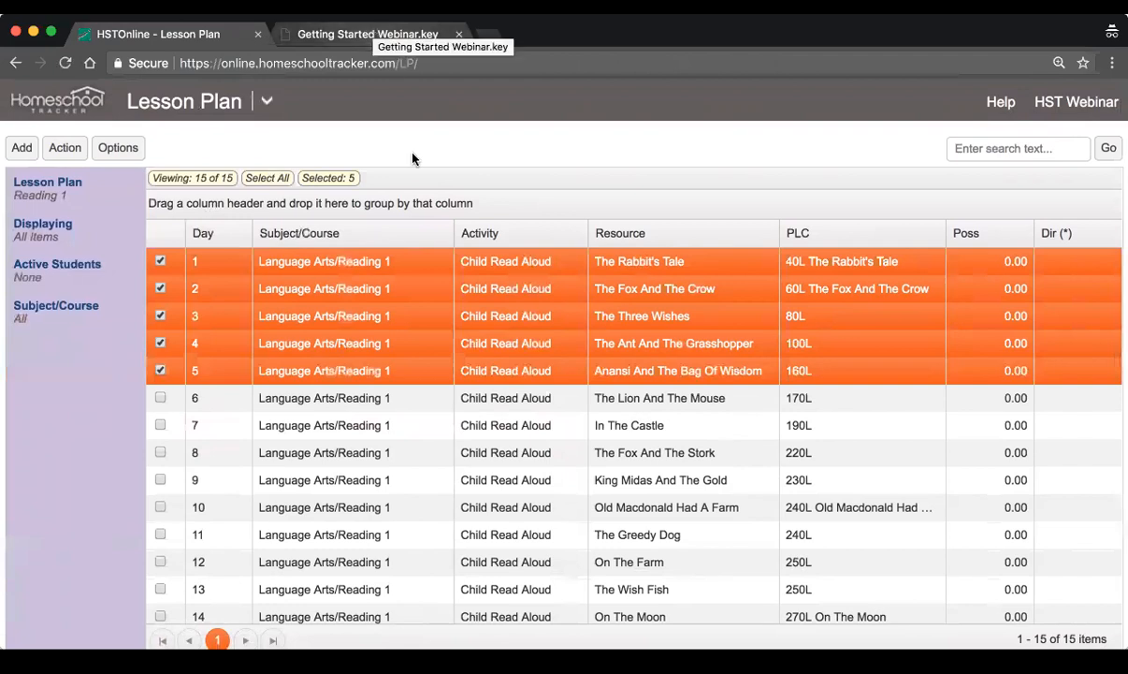
# Step: Open Agenda - Calendar View and examine the Reading 1 assignments for October 9, 10 and 11, 2017
pyautogui.click(268, 101)
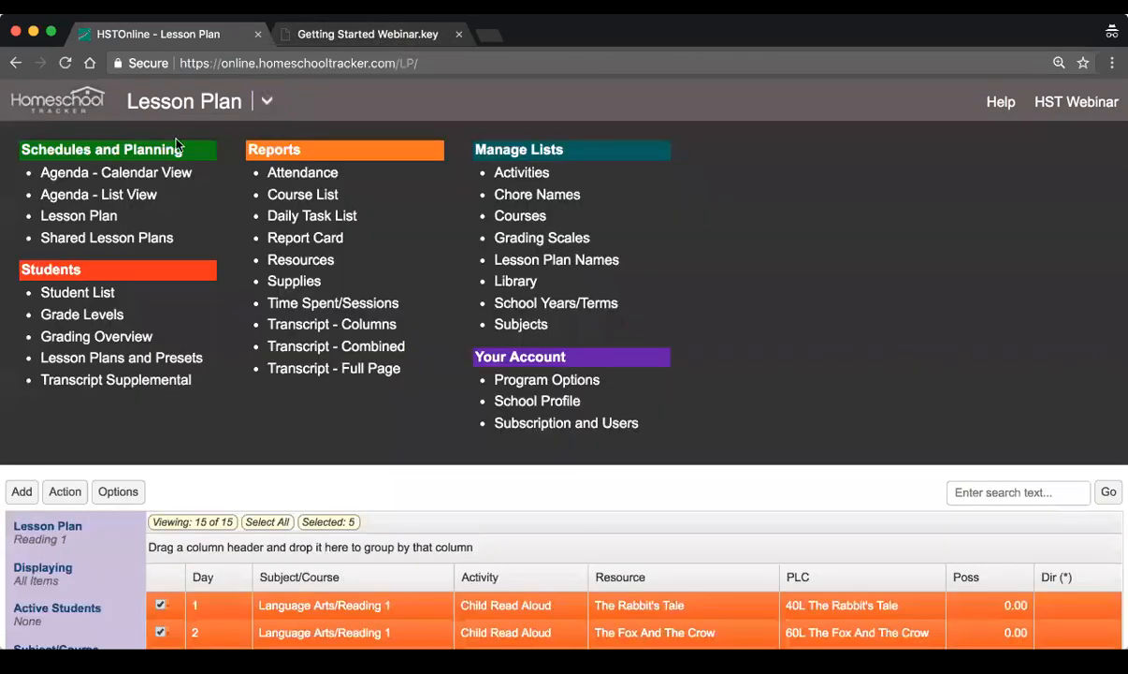
pyautogui.click(141, 174)
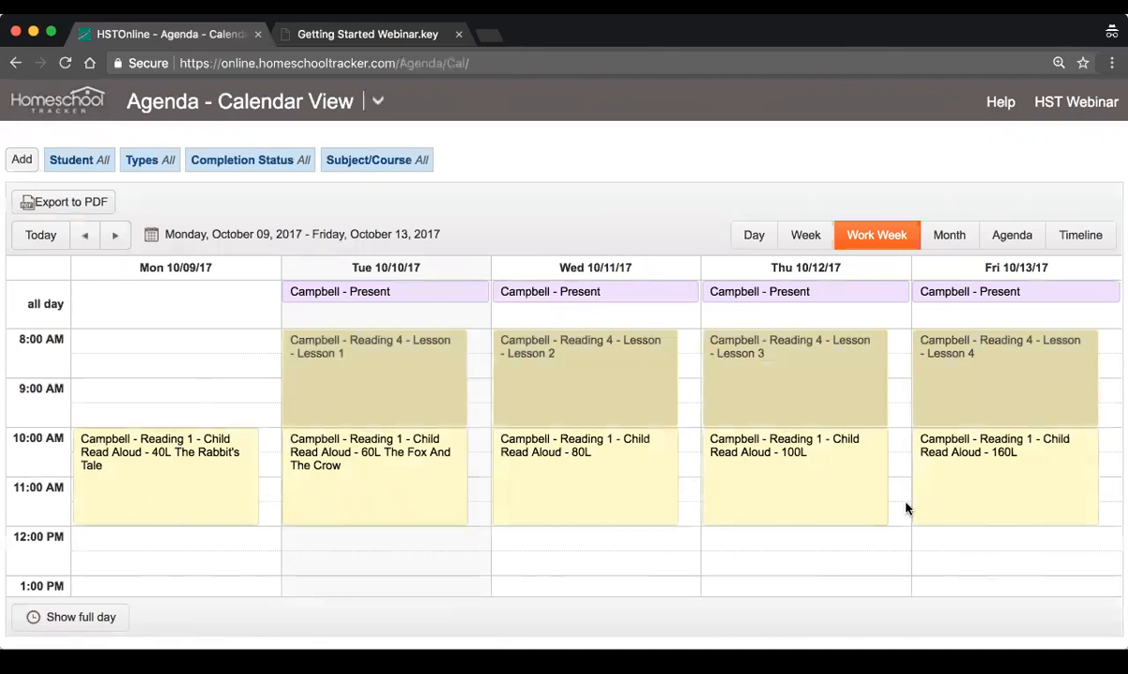
pyautogui.click(209, 478)
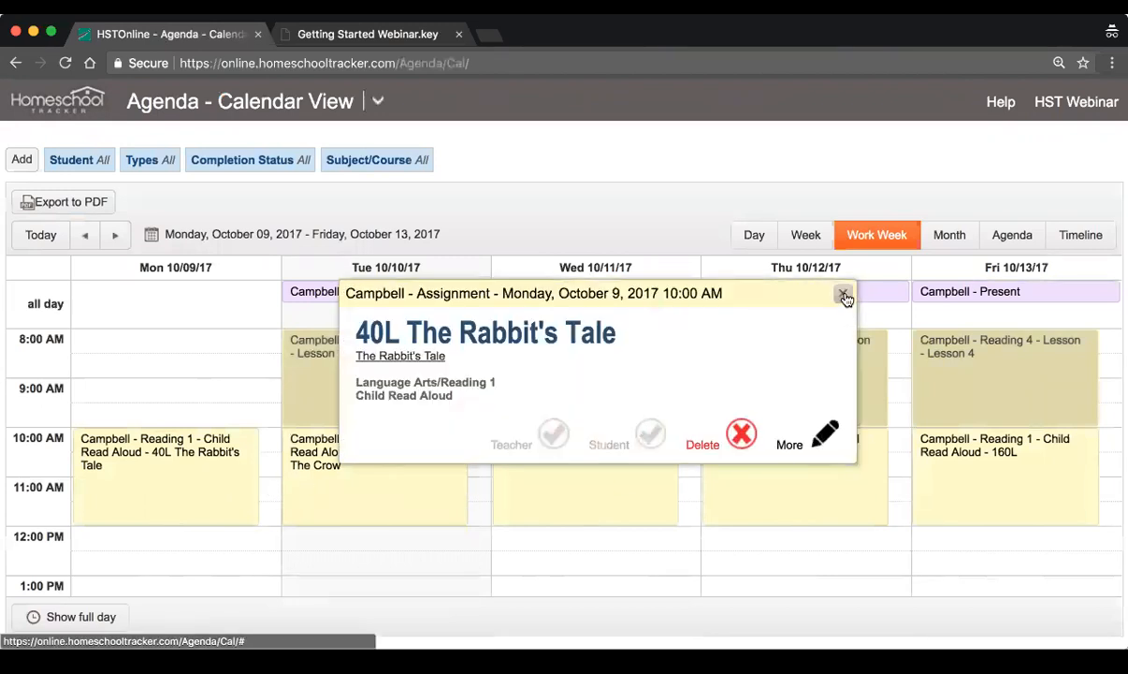
pyautogui.click(844, 296)
pyautogui.click(419, 467)
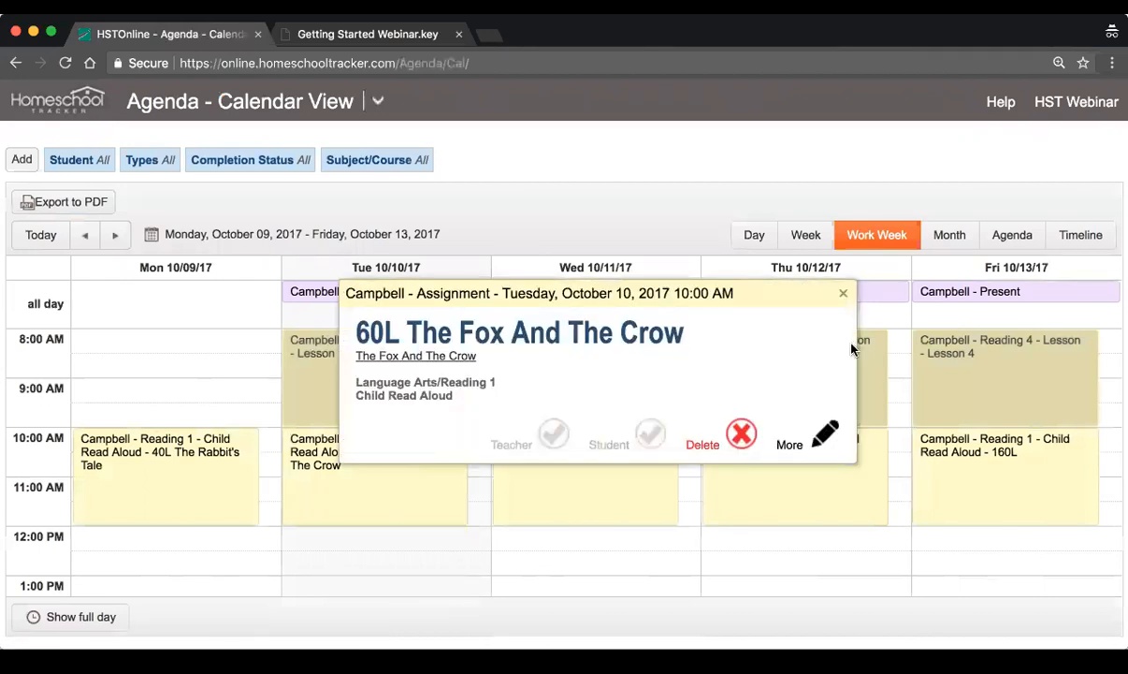
pyautogui.click(844, 296)
pyautogui.click(598, 472)
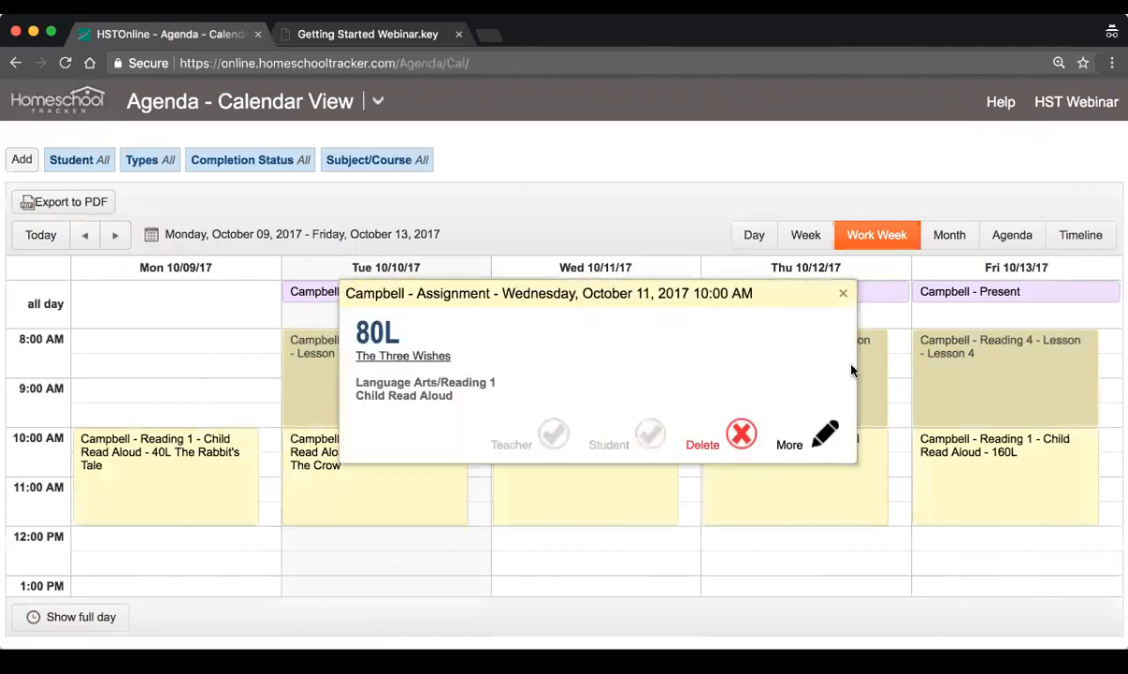
pyautogui.click(844, 296)
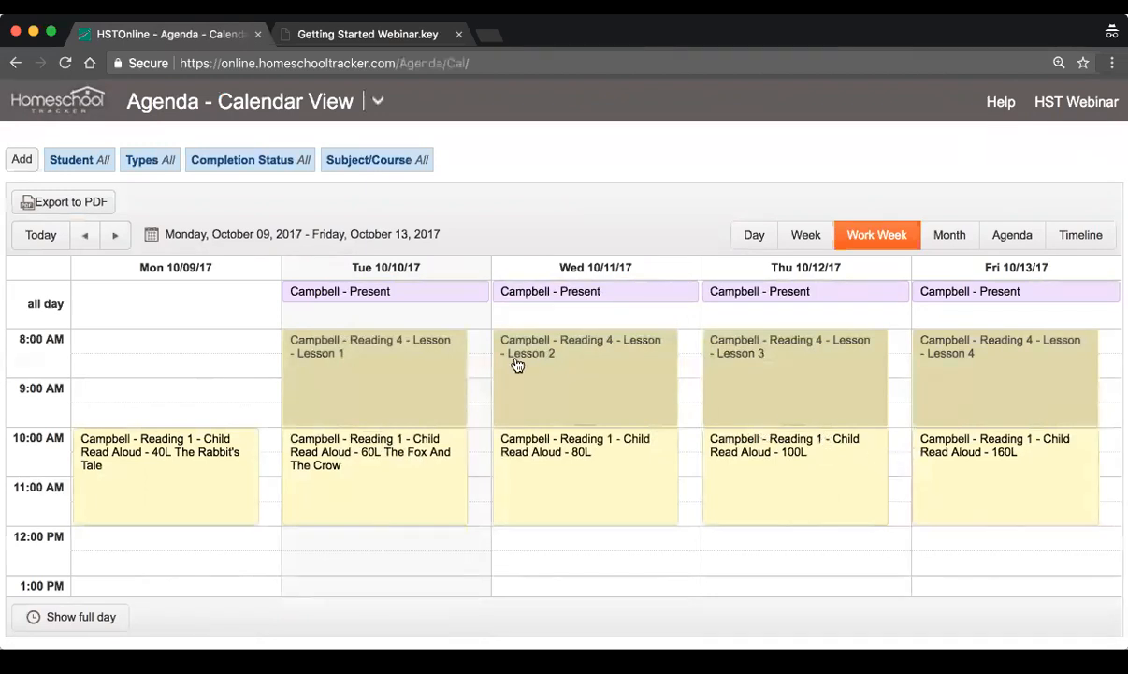
pyautogui.scroll(-3, 517, 365)
pyautogui.scroll(3, 517, 365)
# Step: Mark Reading 1 as an active plan in the student's Lesson Plans and Presets
pyautogui.click(380, 109)
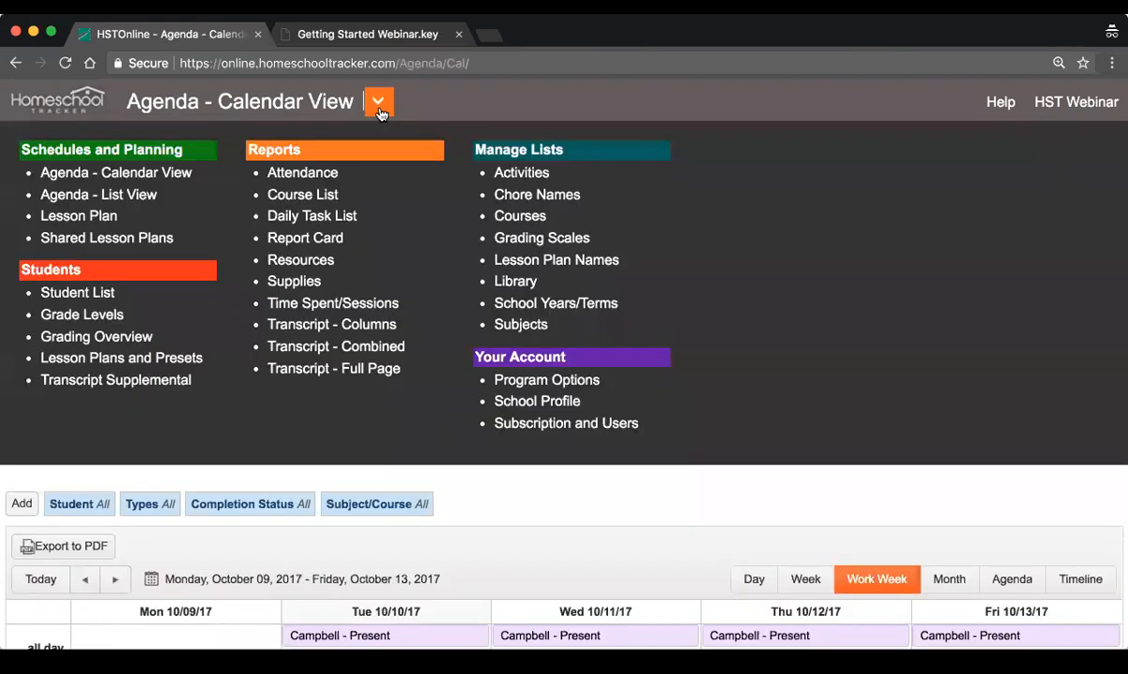
pyautogui.click(94, 363)
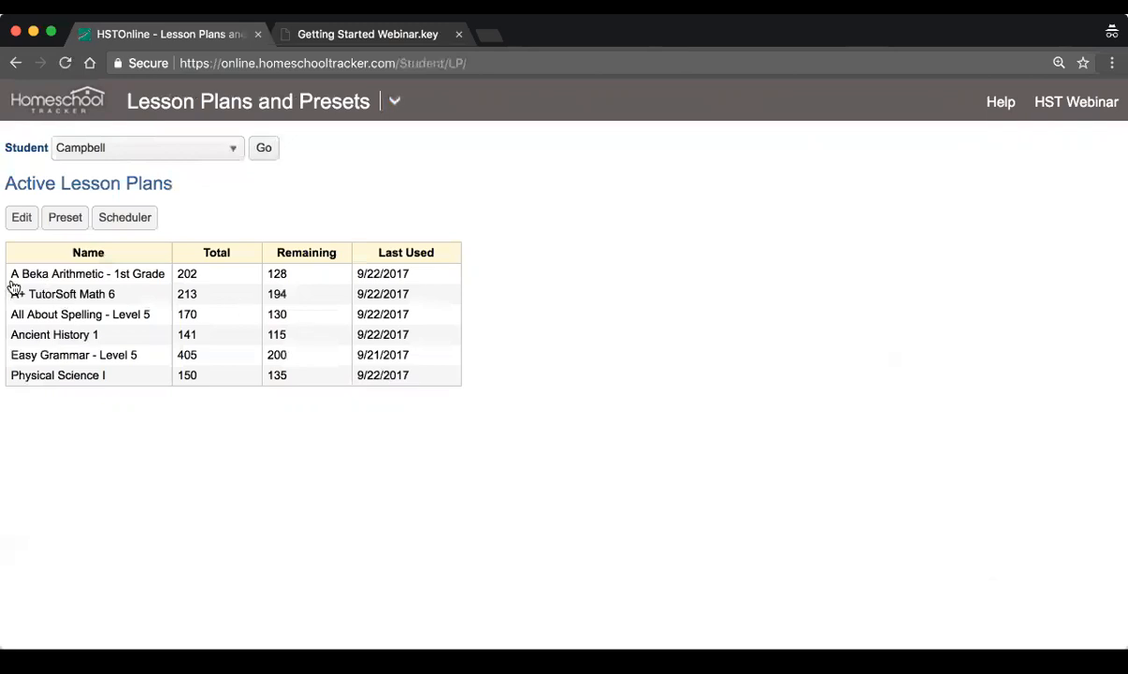
pyautogui.click(21, 218)
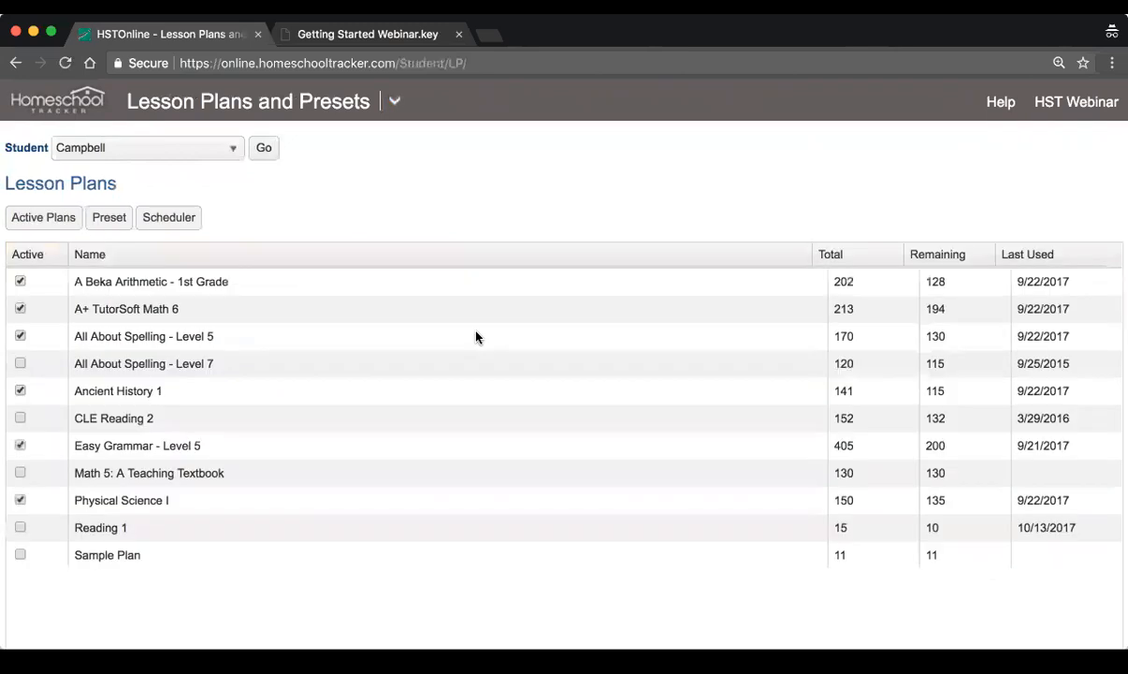
pyautogui.click(21, 529)
# Step: Open the student's Preset calendar and examine the courses and times arranged across the week
pyautogui.click(111, 221)
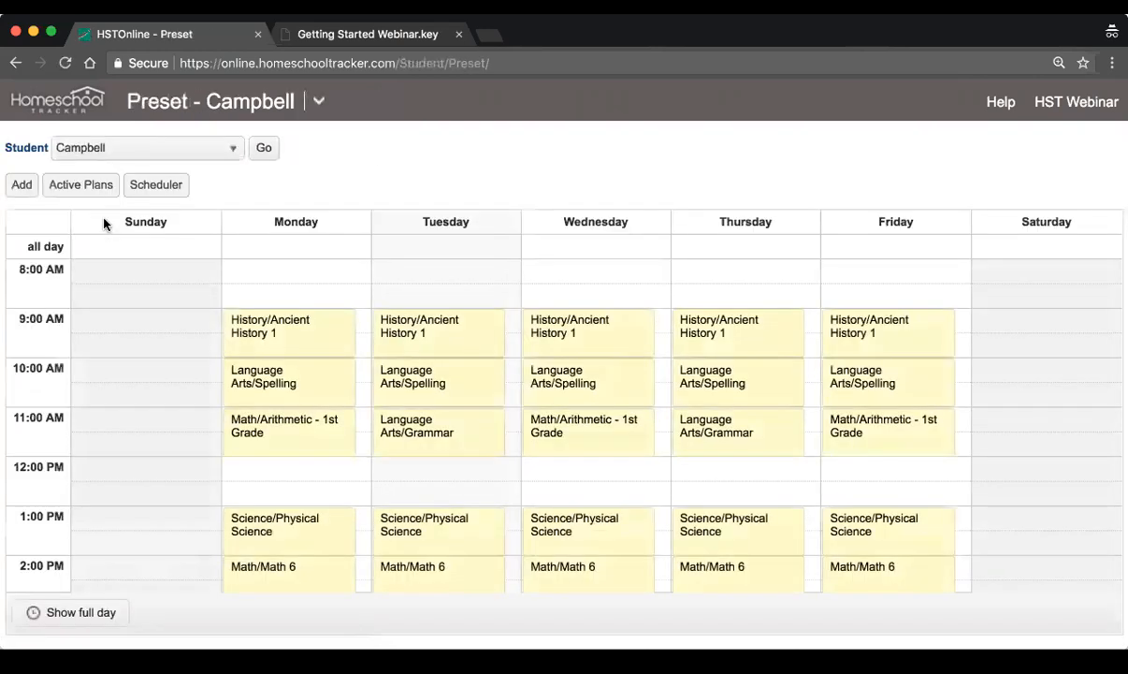
pyautogui.scroll(-5, 599, 467)
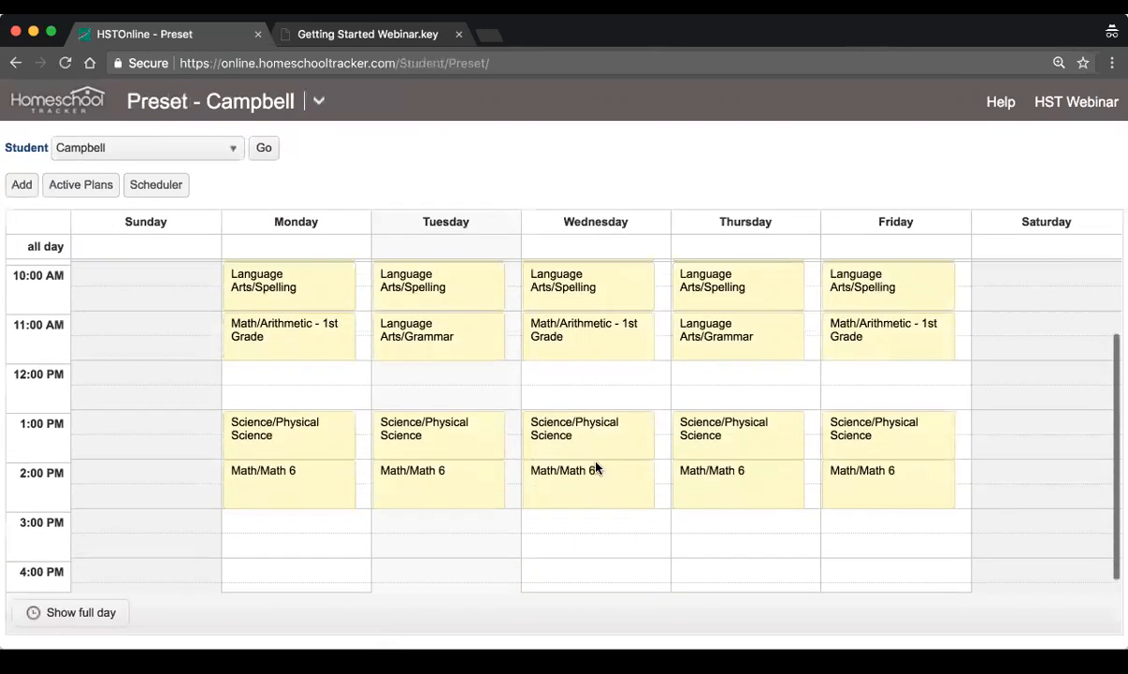
pyautogui.scroll(3, 599, 467)
pyautogui.scroll(-1, 598, 465)
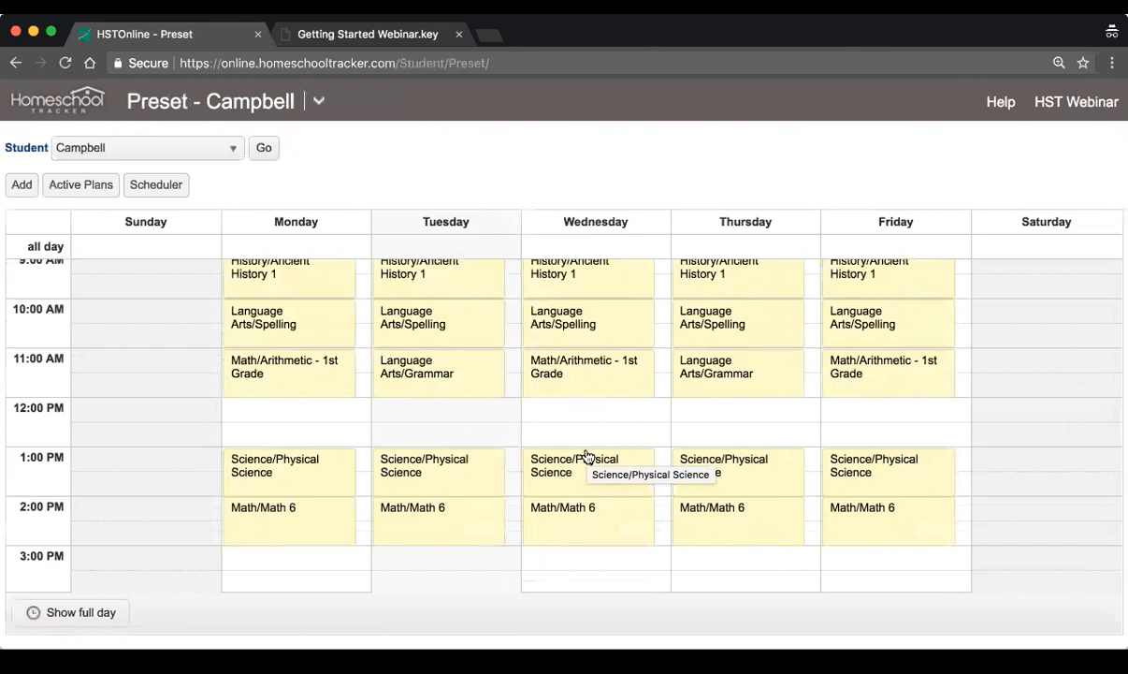
pyautogui.scroll(-2, 580, 455)
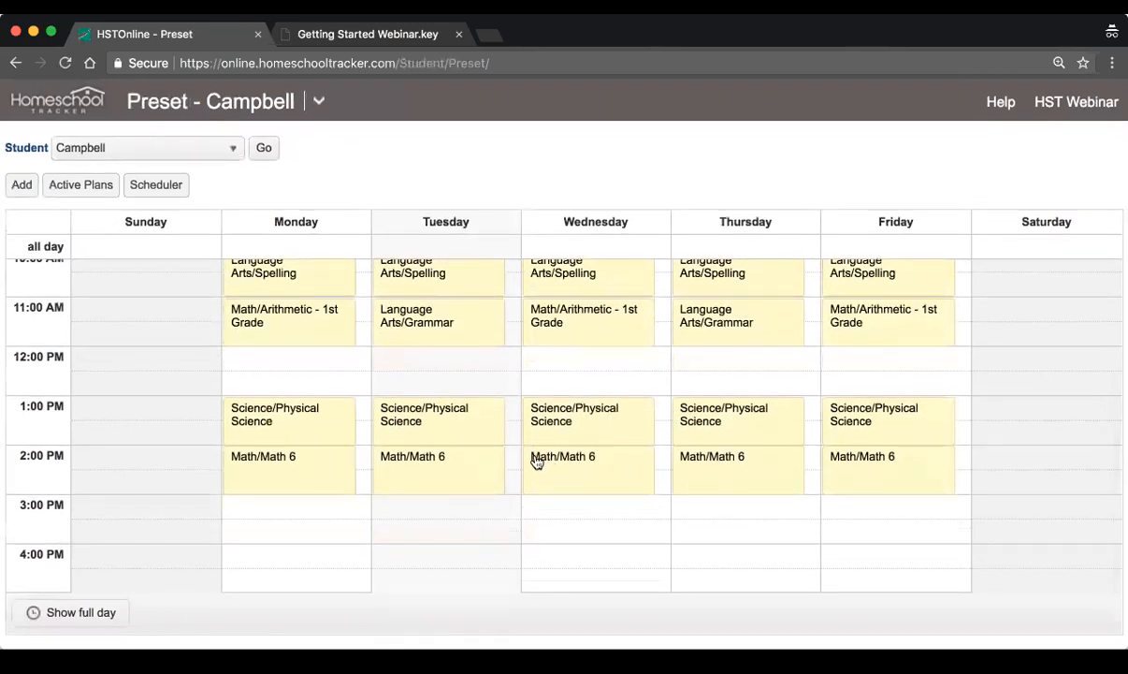
pyautogui.scroll(4, 537, 461)
pyautogui.scroll(-3, 537, 462)
pyautogui.scroll(3, 536, 462)
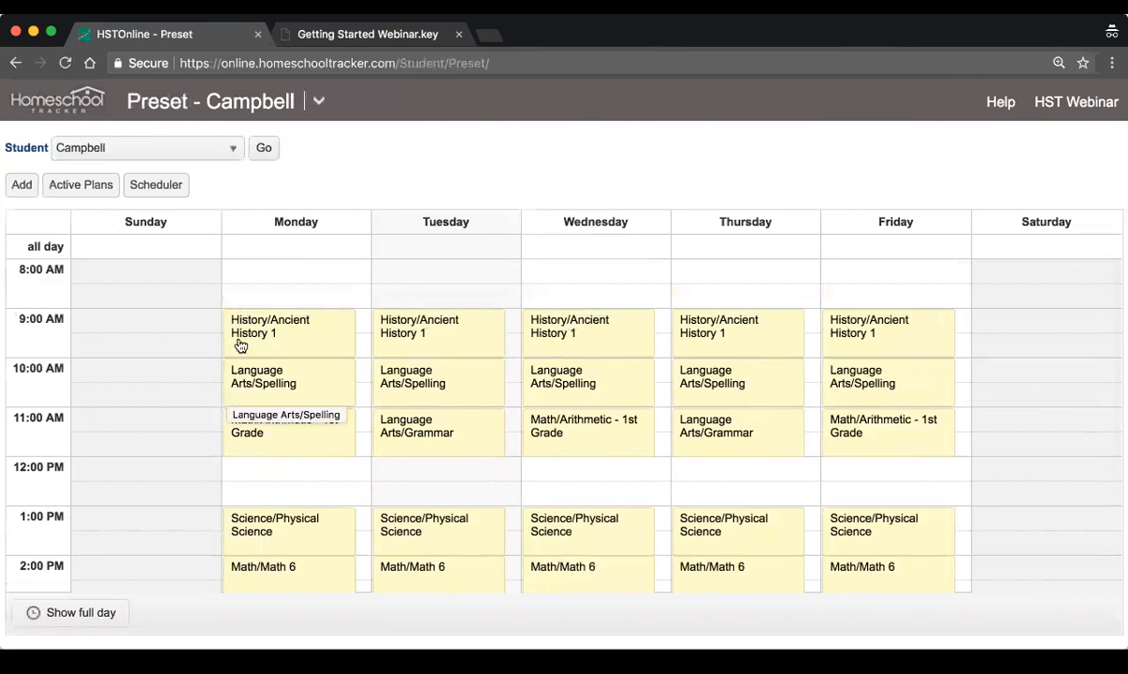
pyautogui.scroll(-1, 280, 342)
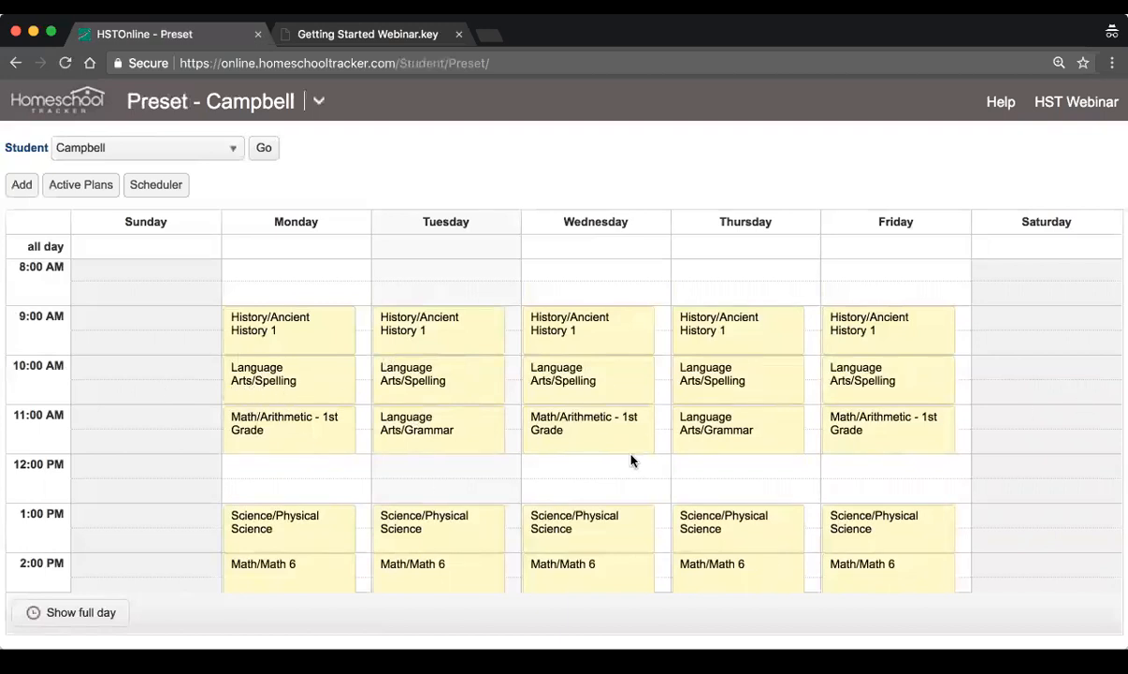
pyautogui.scroll(-3, 630, 458)
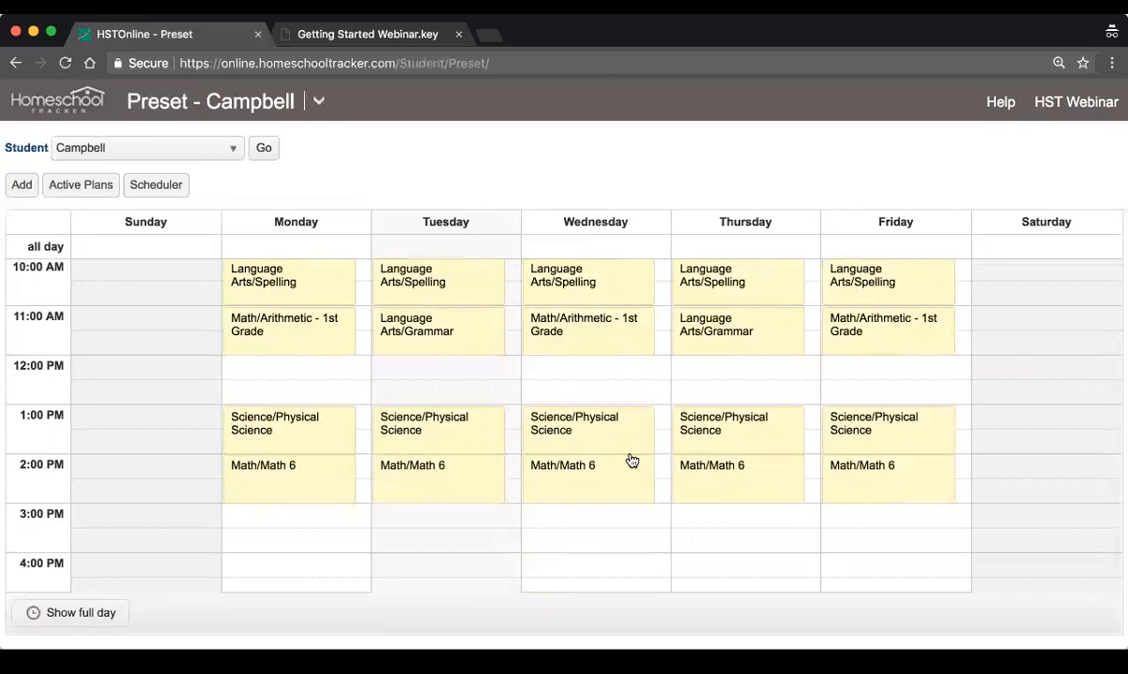
# Step: Start a new preset for Language Arts/Reading 1 with a time of 3:00 PM to 4:00 PM
pyautogui.click(20, 184)
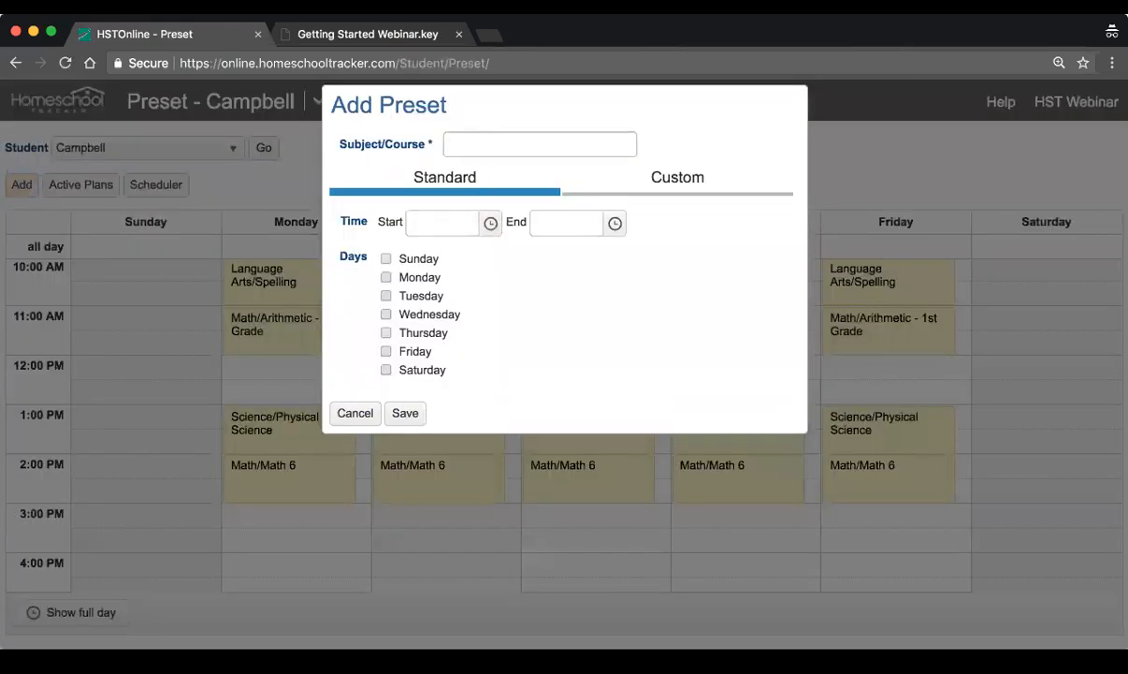
pyautogui.click(524, 144)
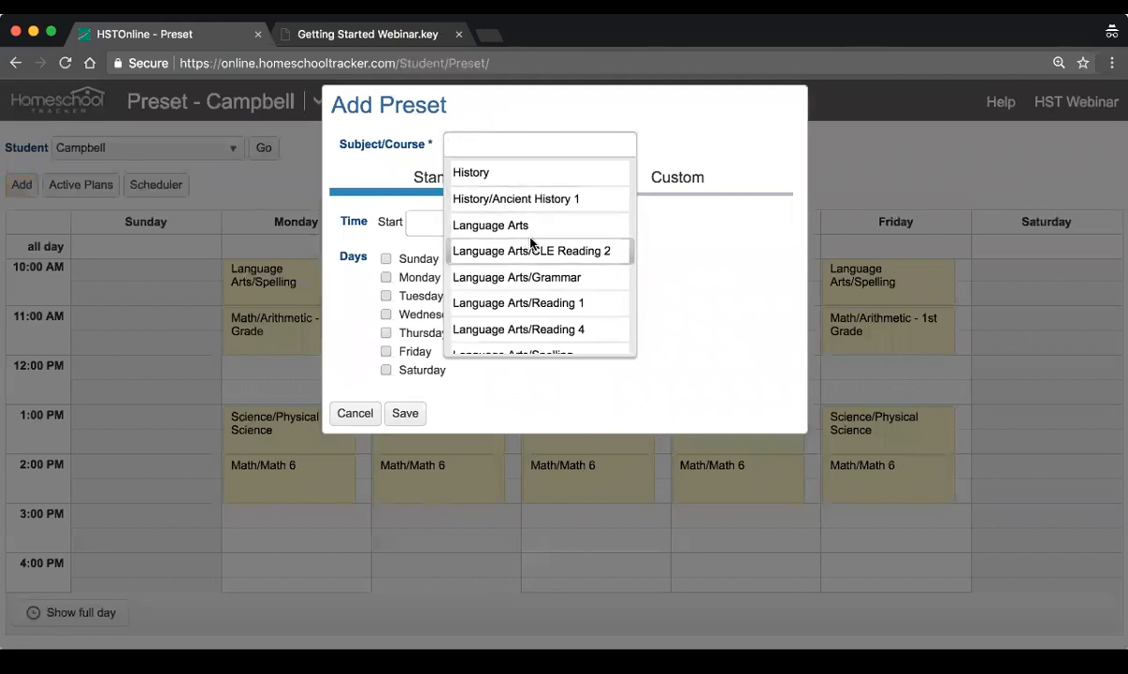
pyautogui.click(542, 305)
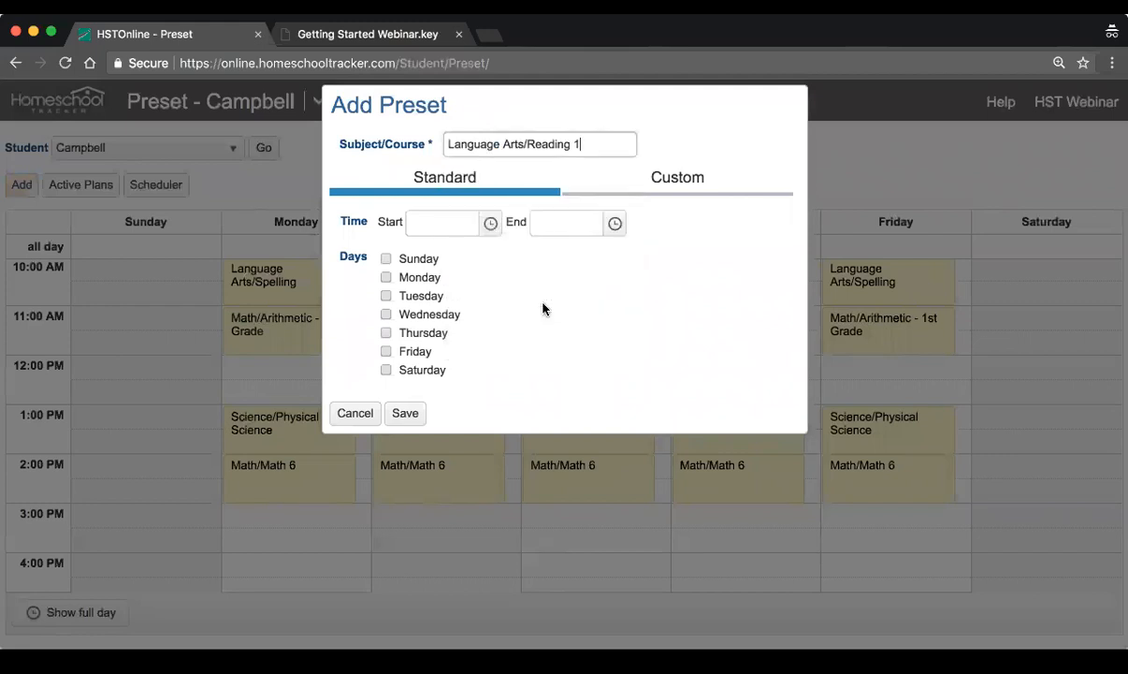
pyautogui.click(491, 225)
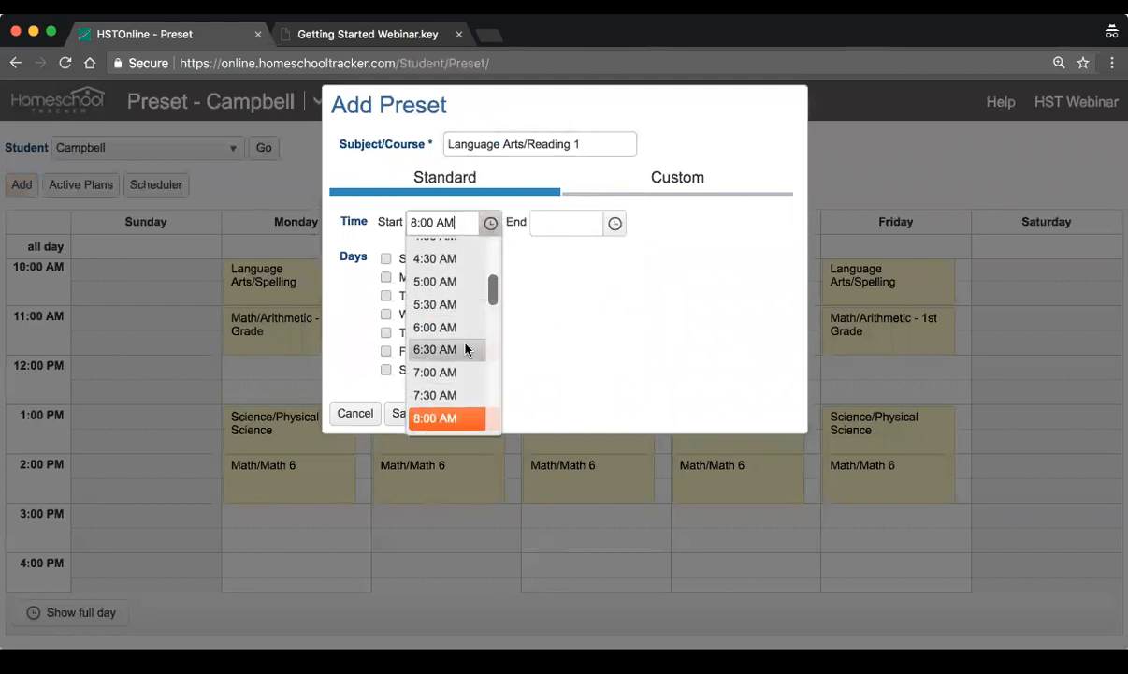
pyautogui.scroll(-7, 462, 334)
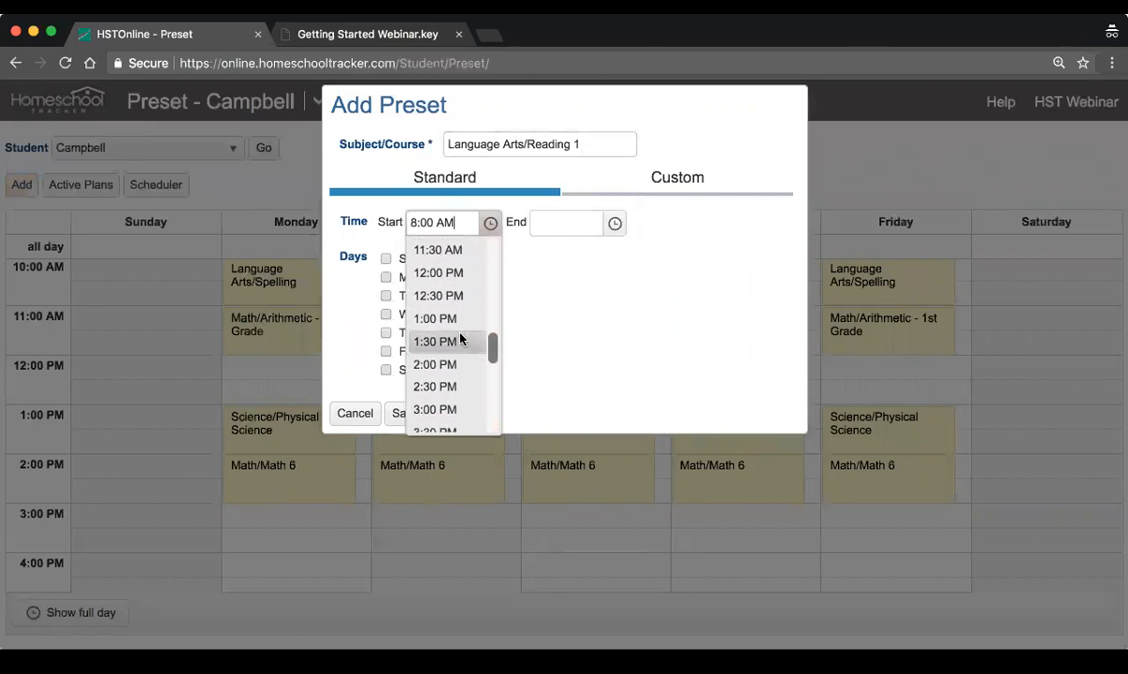
pyautogui.click(448, 409)
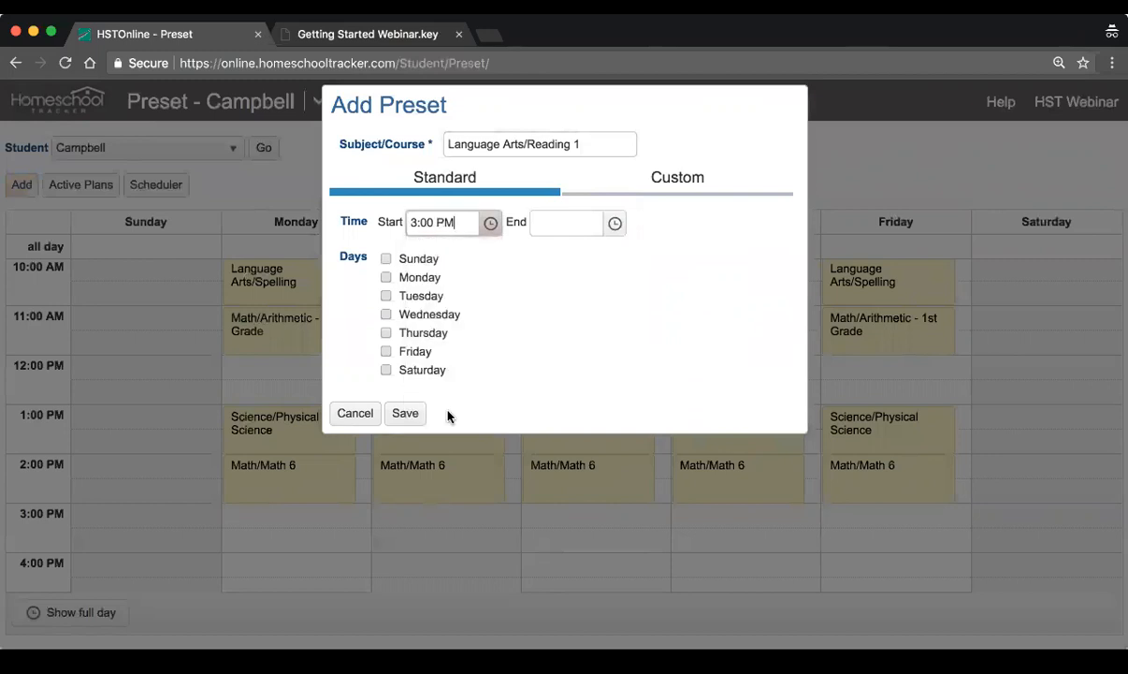
pyautogui.click(614, 225)
pyautogui.scroll(-2, 552, 332)
pyautogui.click(565, 351)
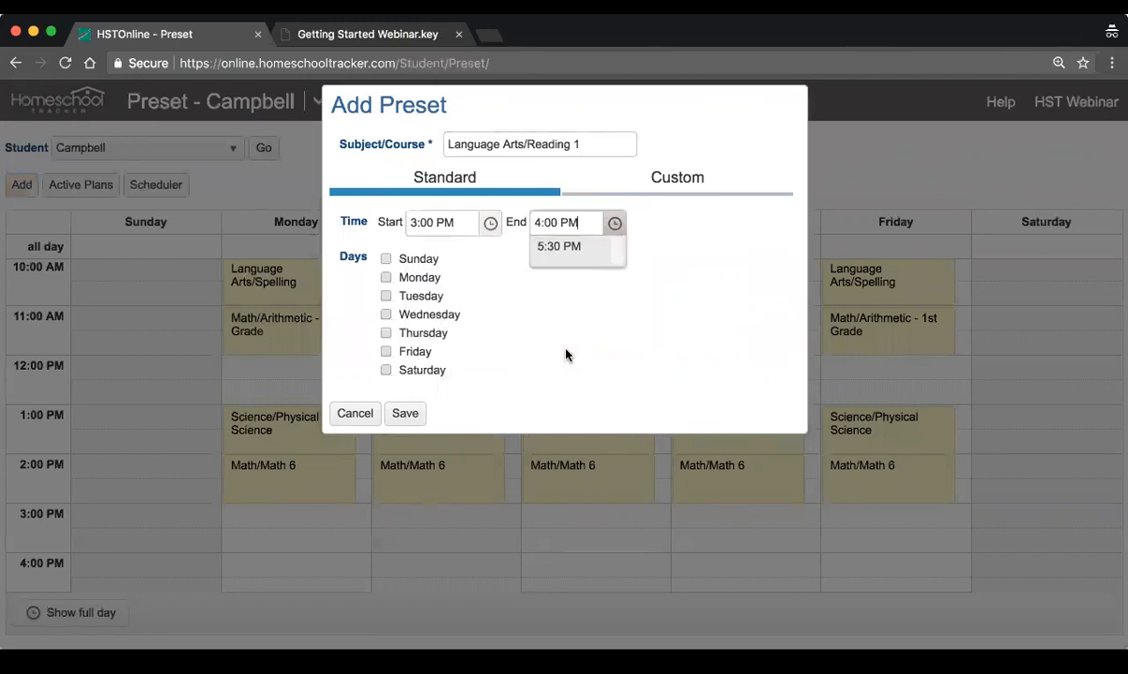
# Step: Assign the Reading 1 preset to Monday through Friday and save it
pyautogui.click(418, 279)
pyautogui.click(416, 297)
pyautogui.click(419, 315)
pyautogui.click(418, 333)
pyautogui.click(418, 353)
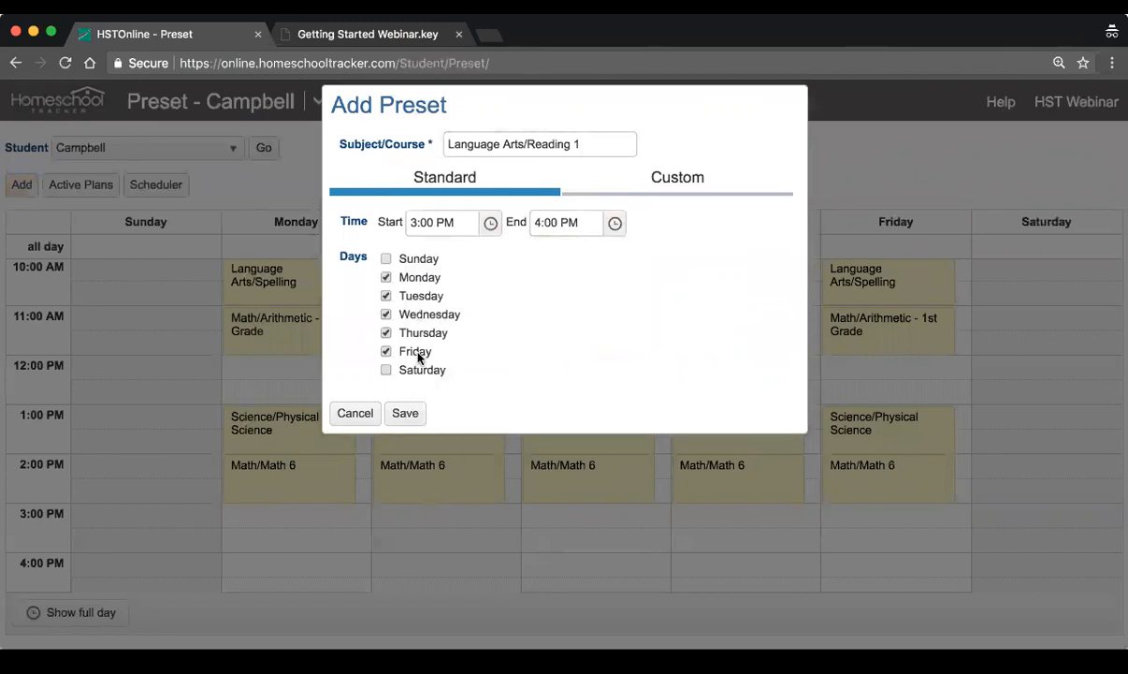
pyautogui.click(402, 414)
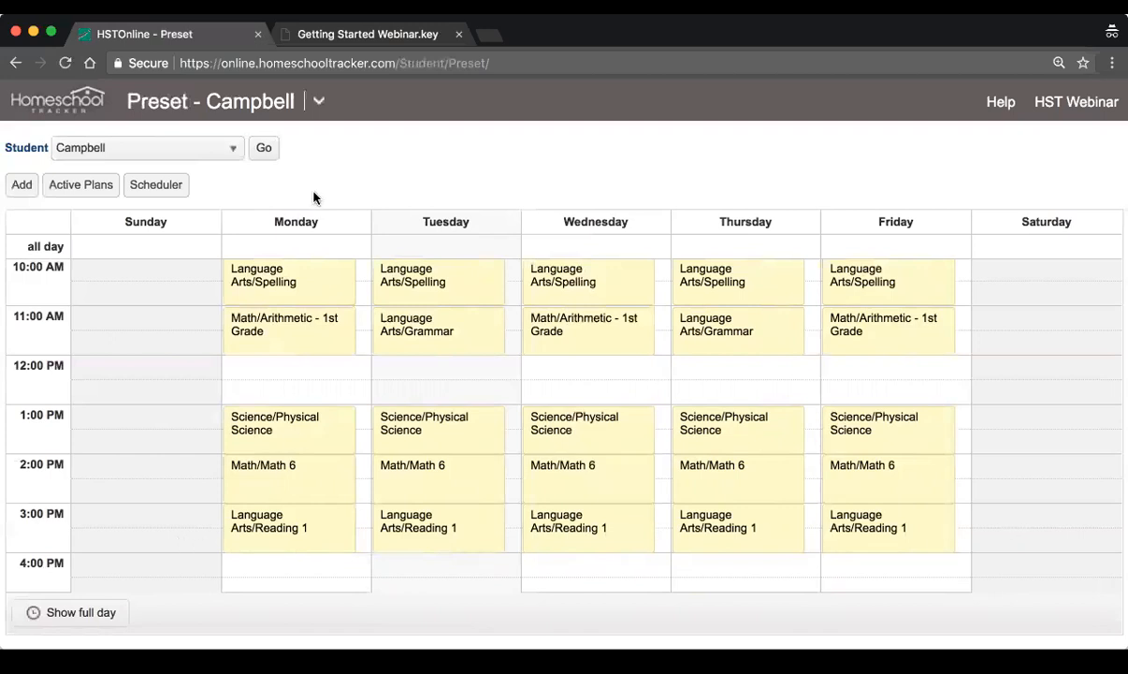
# Step: Start the student's Scheduler with all active lesson plans included and schedule the days by Preset
pyautogui.click(155, 191)
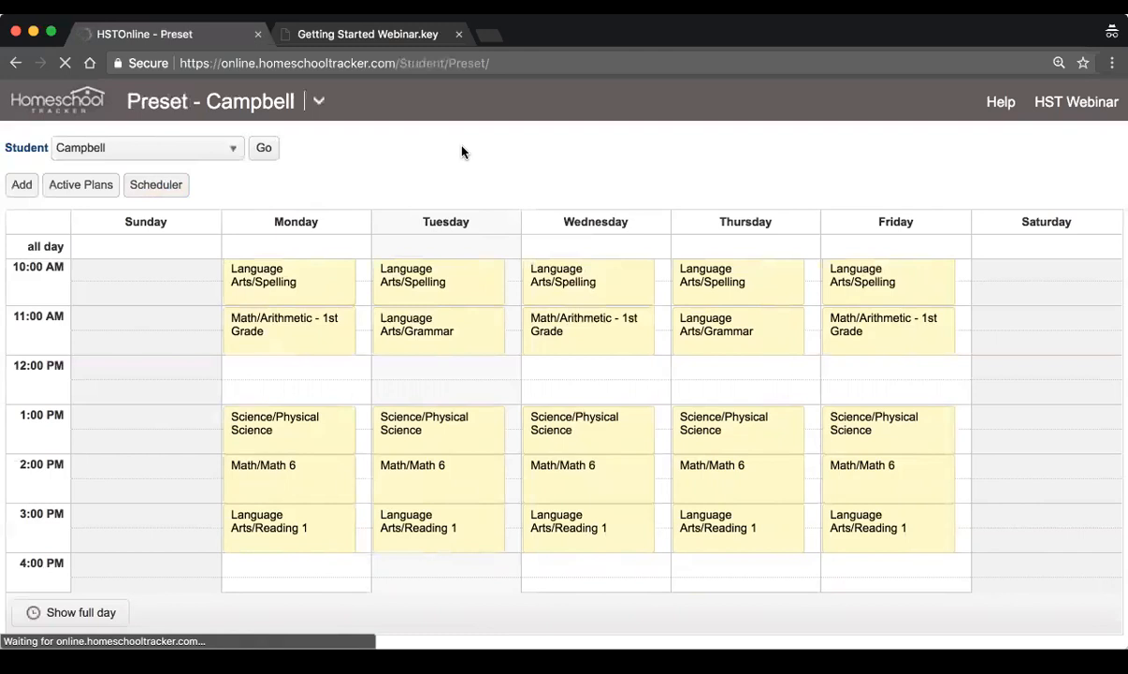
pyautogui.scroll(-1, 449, 168)
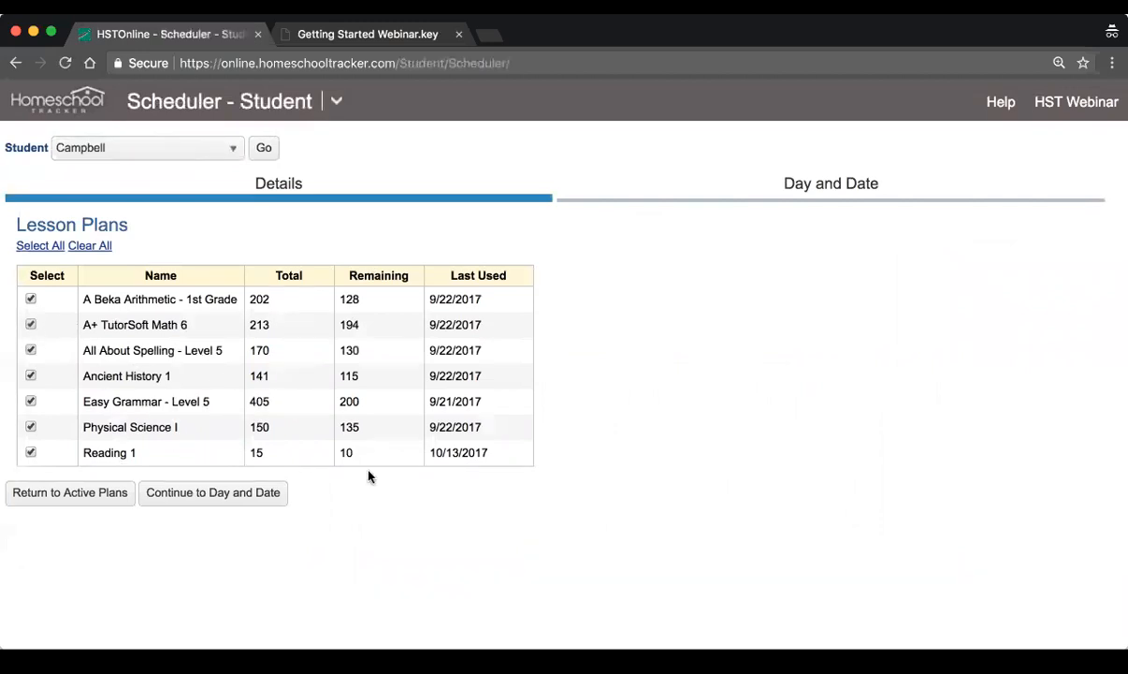
pyautogui.click(204, 500)
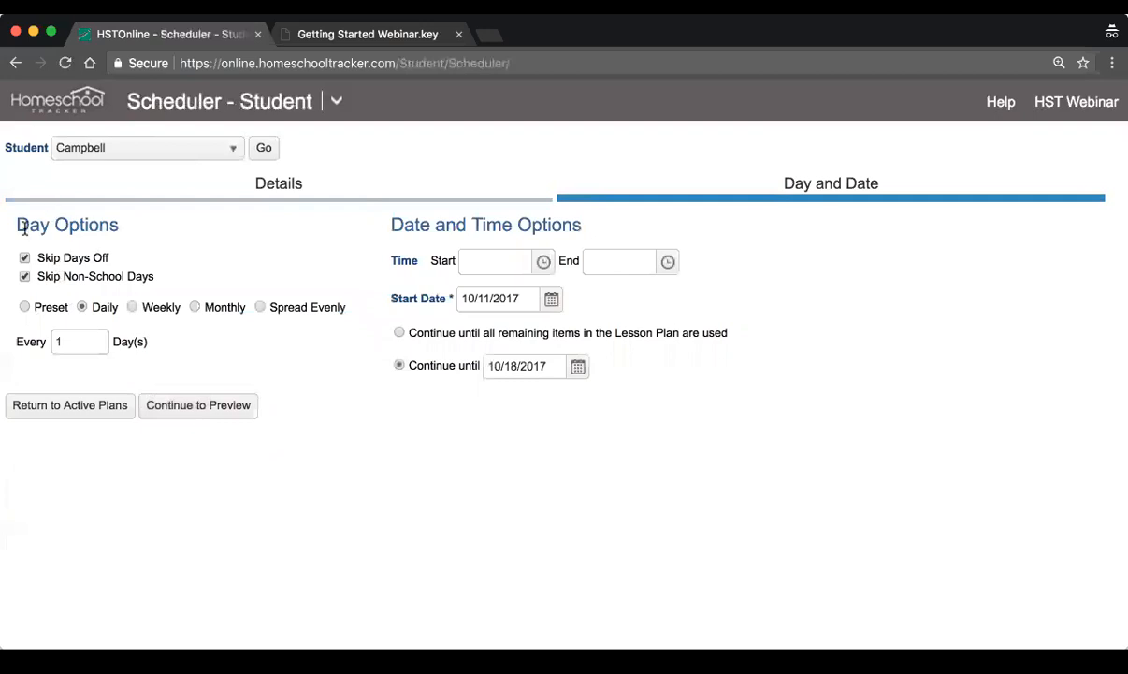
pyautogui.moveTo(24, 222); pyautogui.dragTo(118, 222)
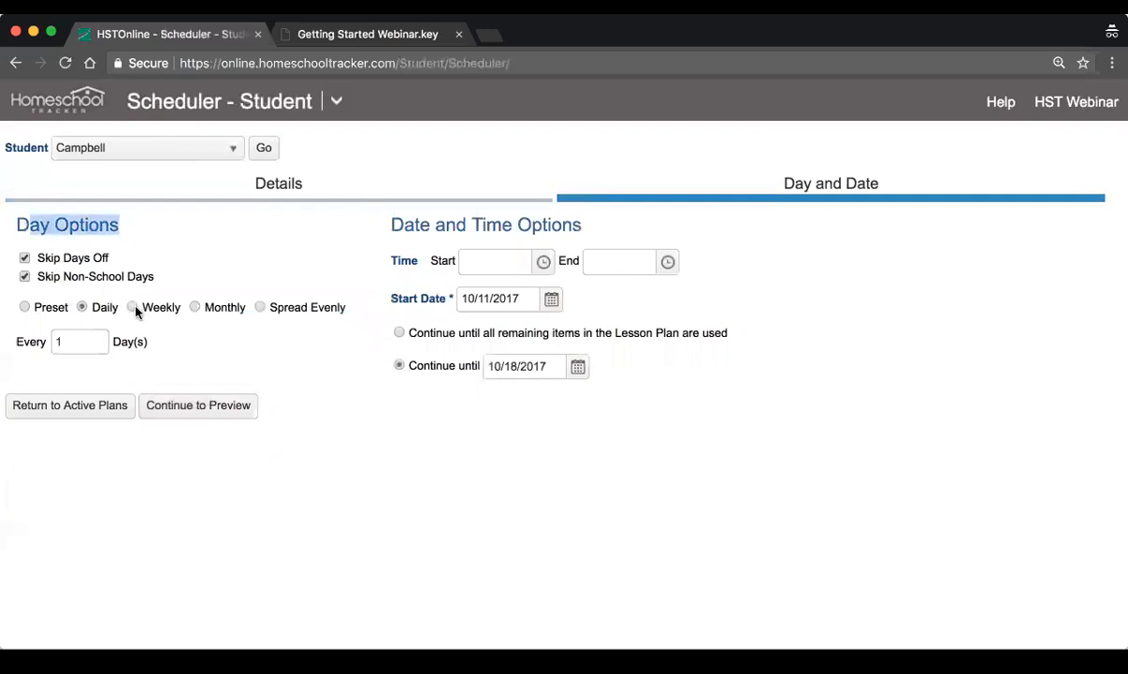
pyautogui.click(28, 308)
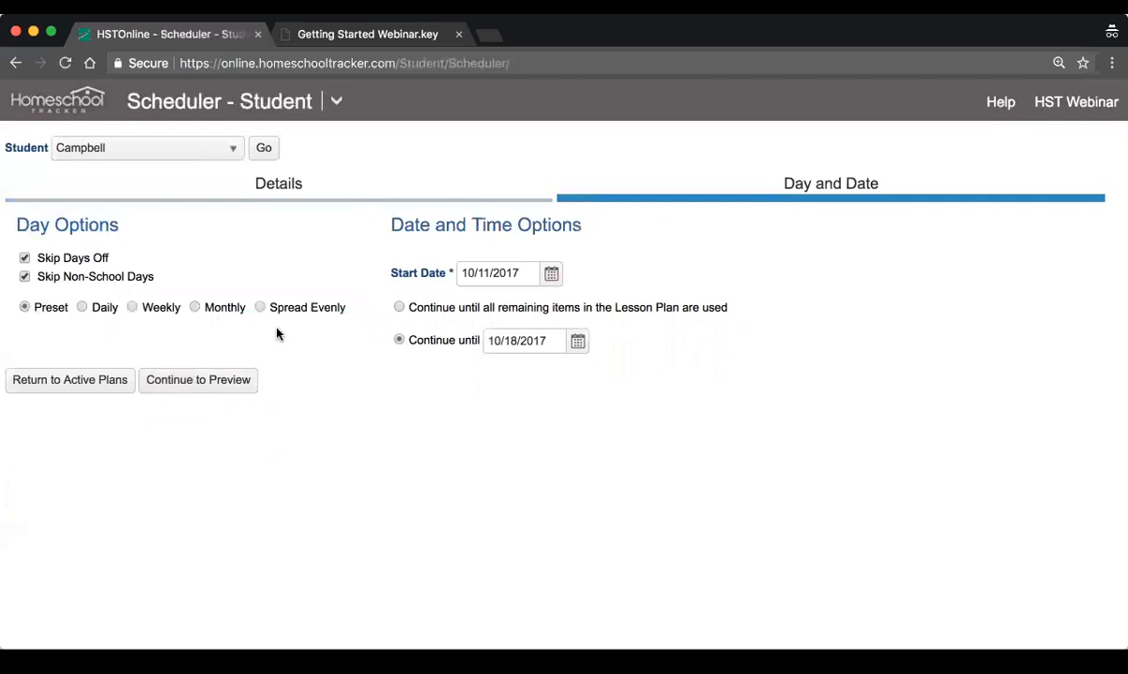
# Step: Set the schedule to run from 10/16/2017 until 10/20/2017 and generate the preview
pyautogui.click(519, 273)
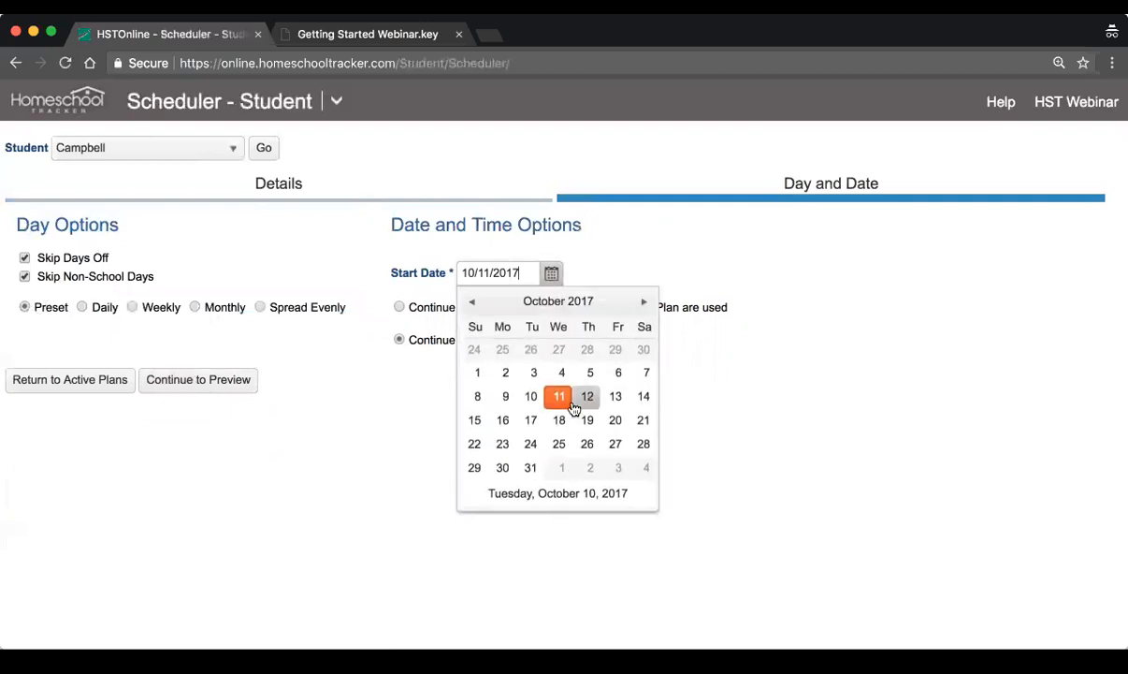
pyautogui.click(501, 422)
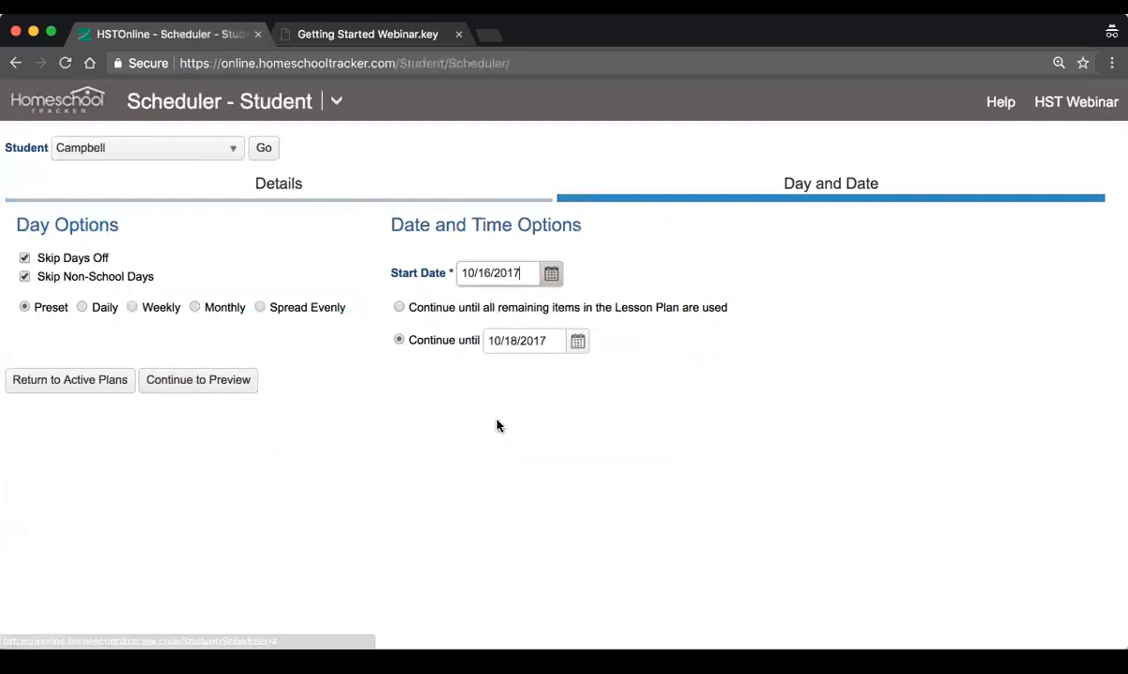
pyautogui.click(578, 344)
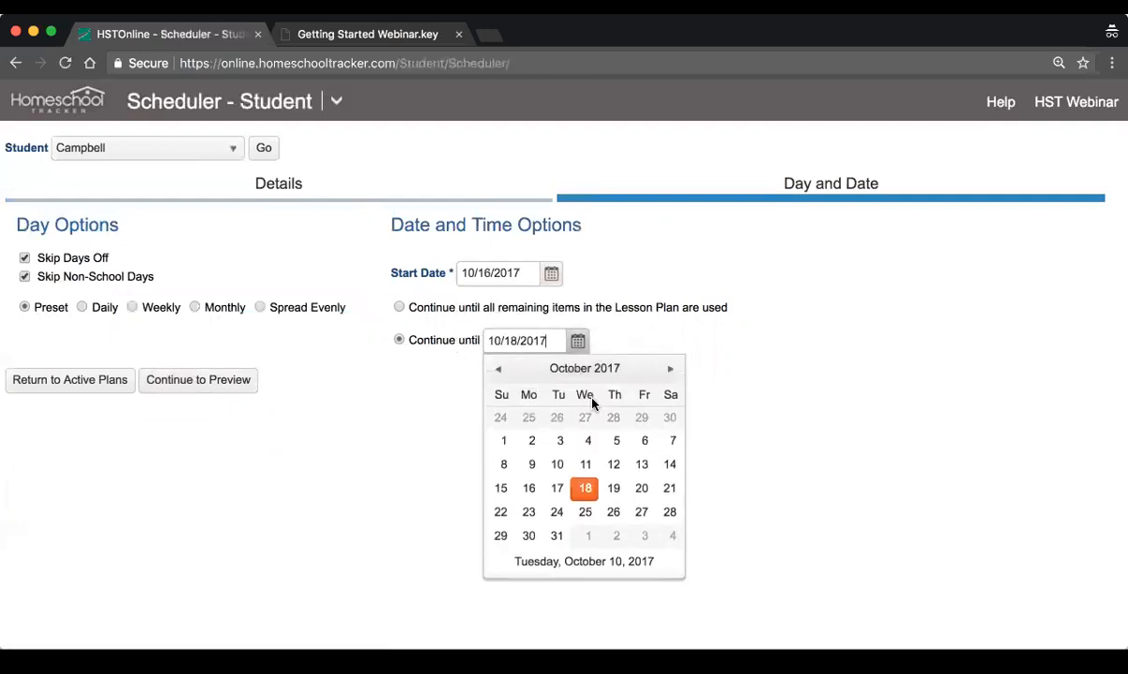
pyautogui.click(639, 492)
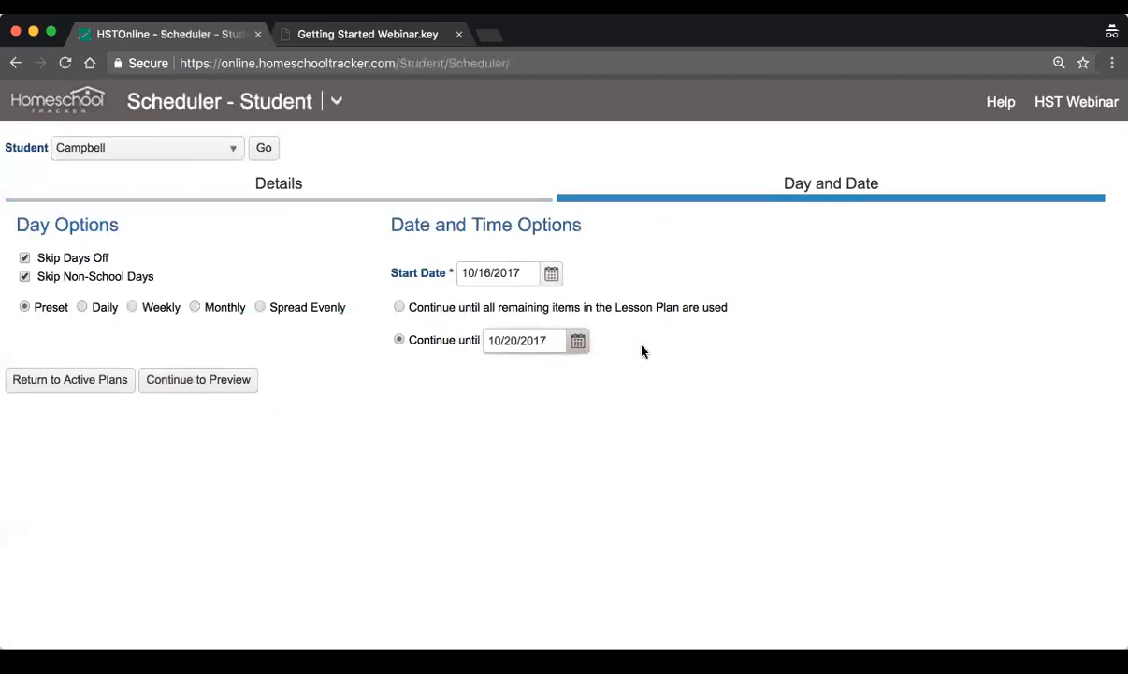
pyautogui.click(553, 275)
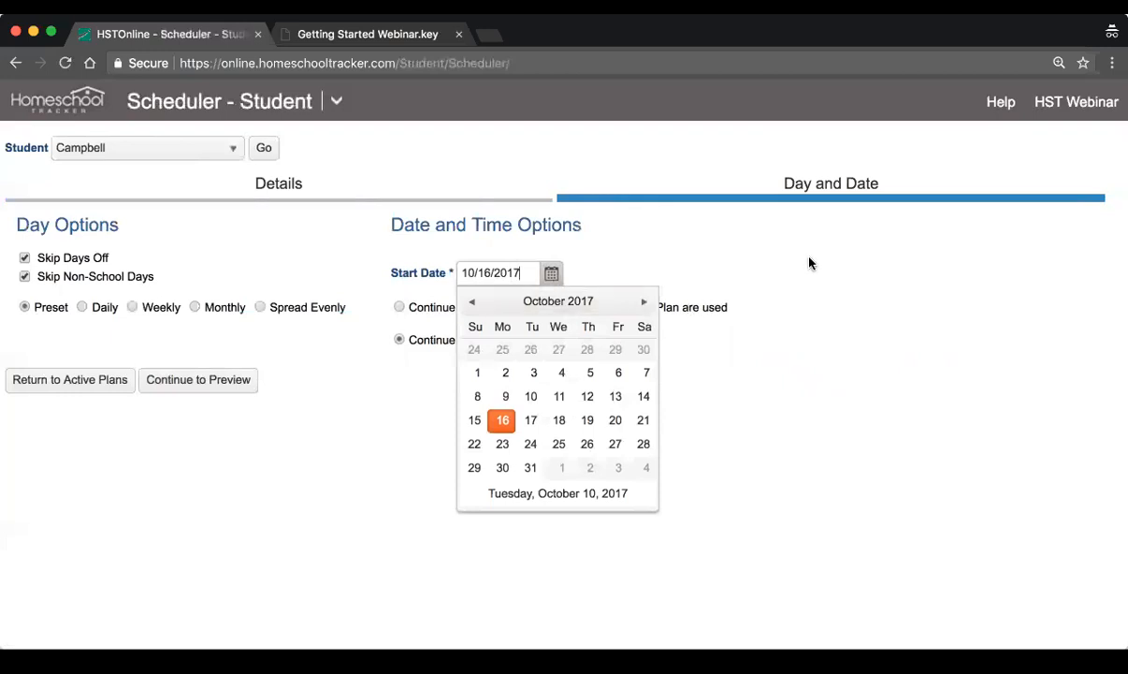
pyautogui.click(729, 254)
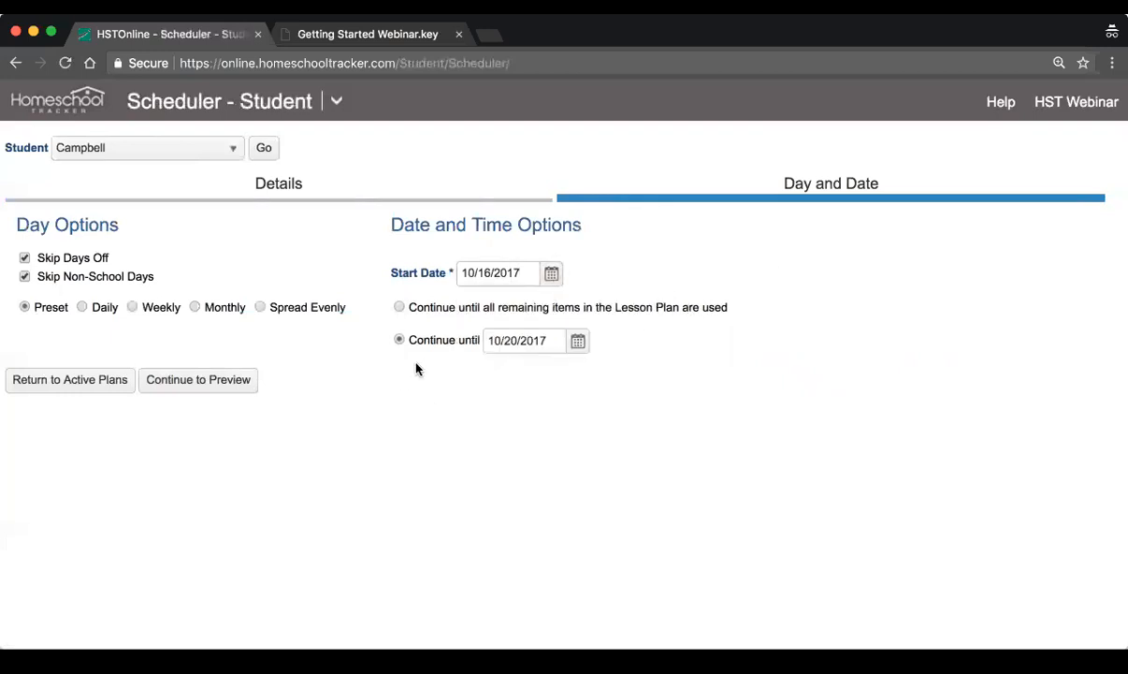
pyautogui.click(213, 381)
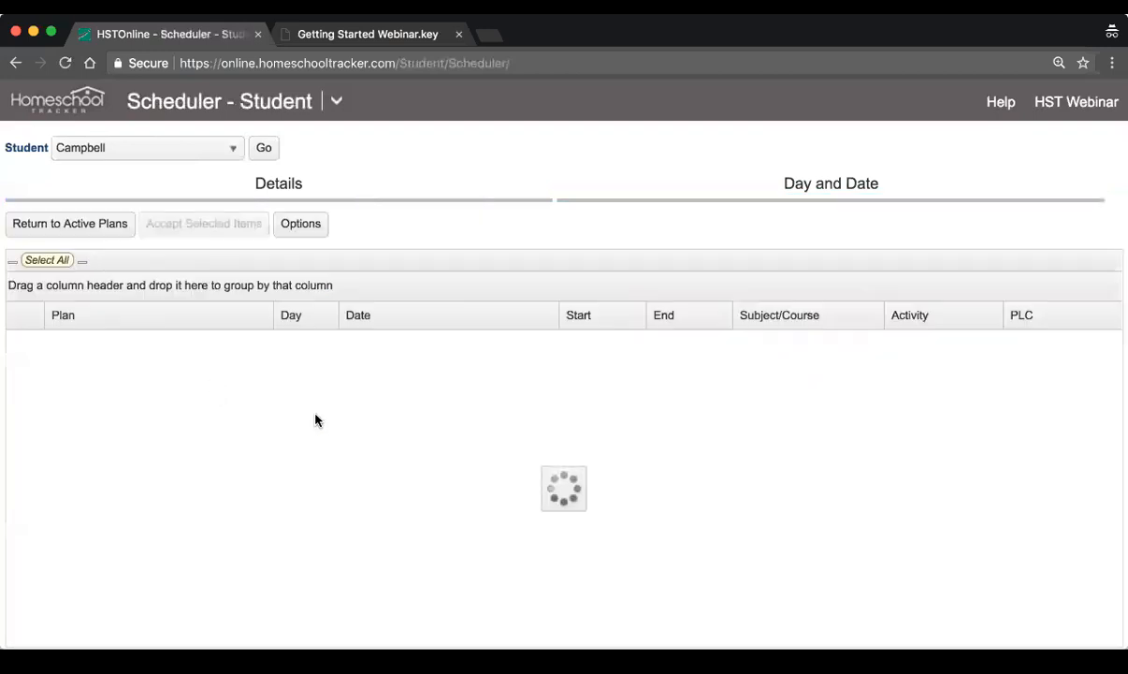
# Step: Examine the previewed assignments across the week, checking their dates, times, courses and activities for Ancient History 1 and Reading 1
pyautogui.scroll(-1, 479, 470)
pyautogui.scroll(1, 479, 469)
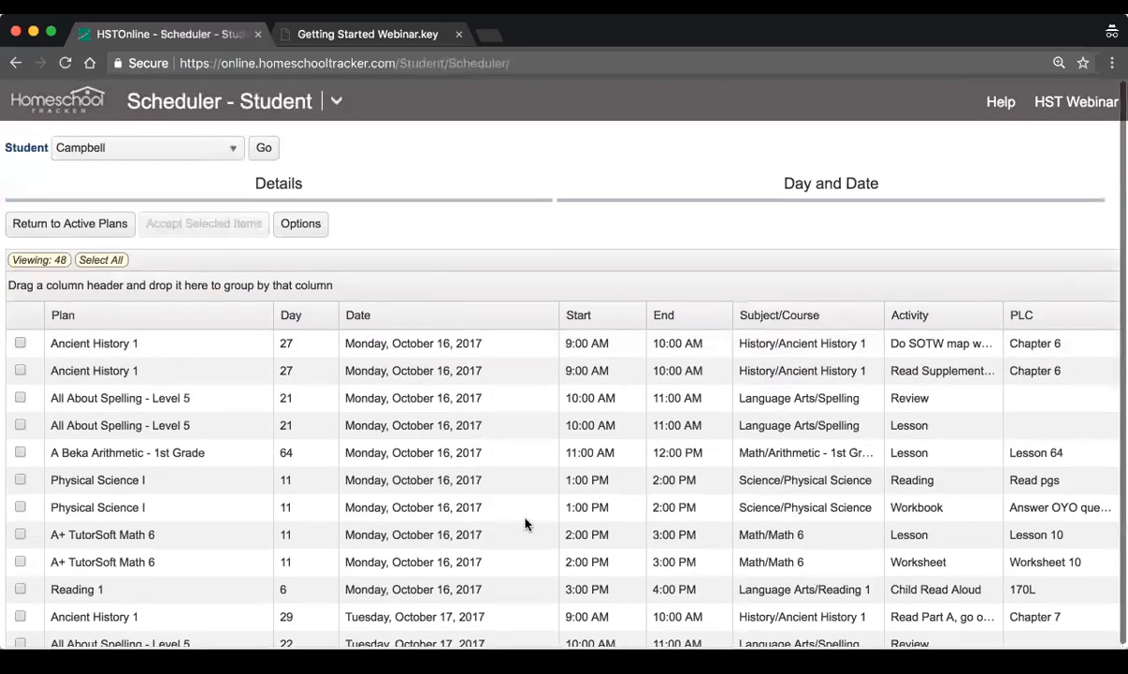
pyautogui.scroll(-10, 525, 524)
pyautogui.scroll(-10, 525, 524)
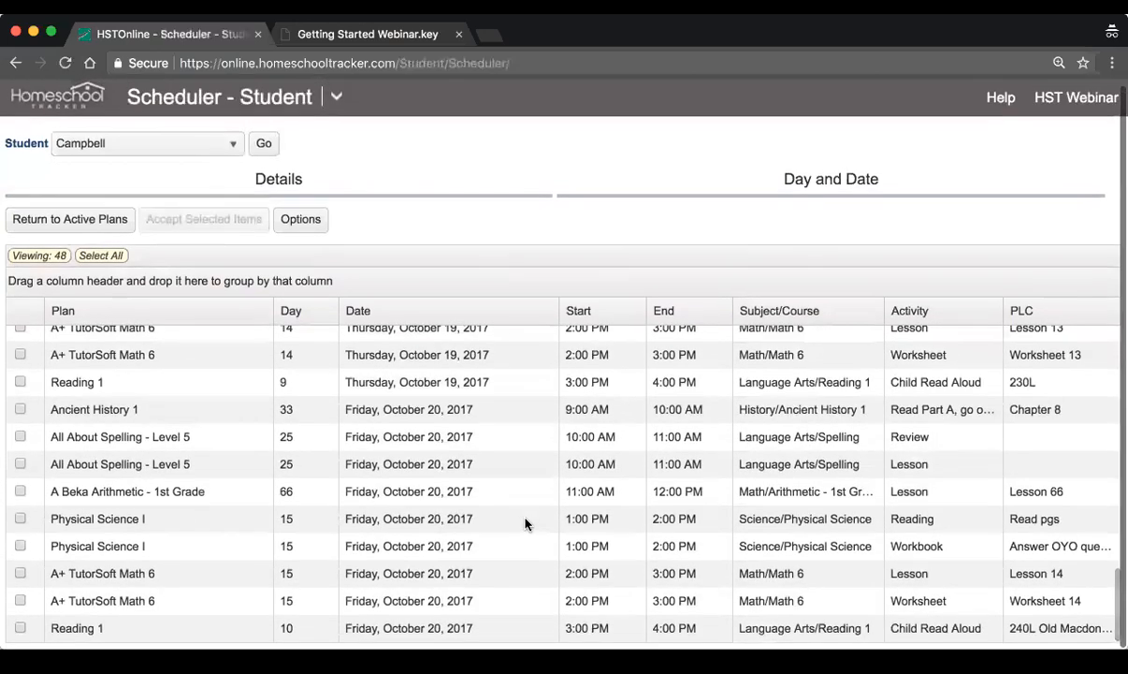
pyautogui.scroll(20, 525, 524)
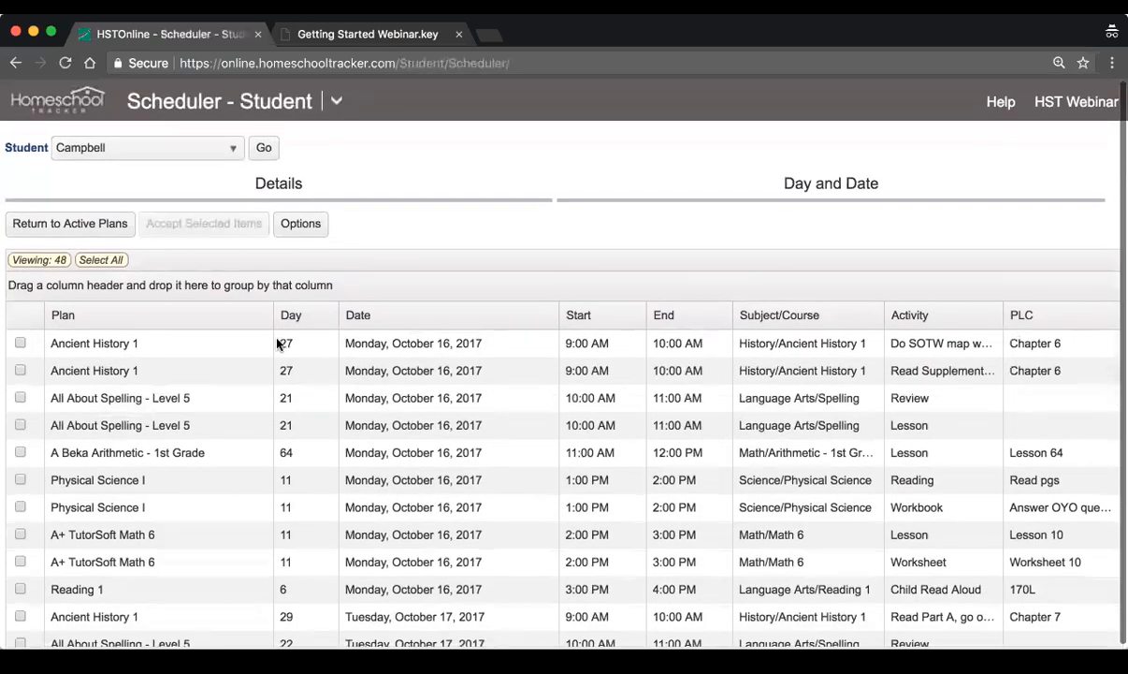
pyautogui.click(253, 348)
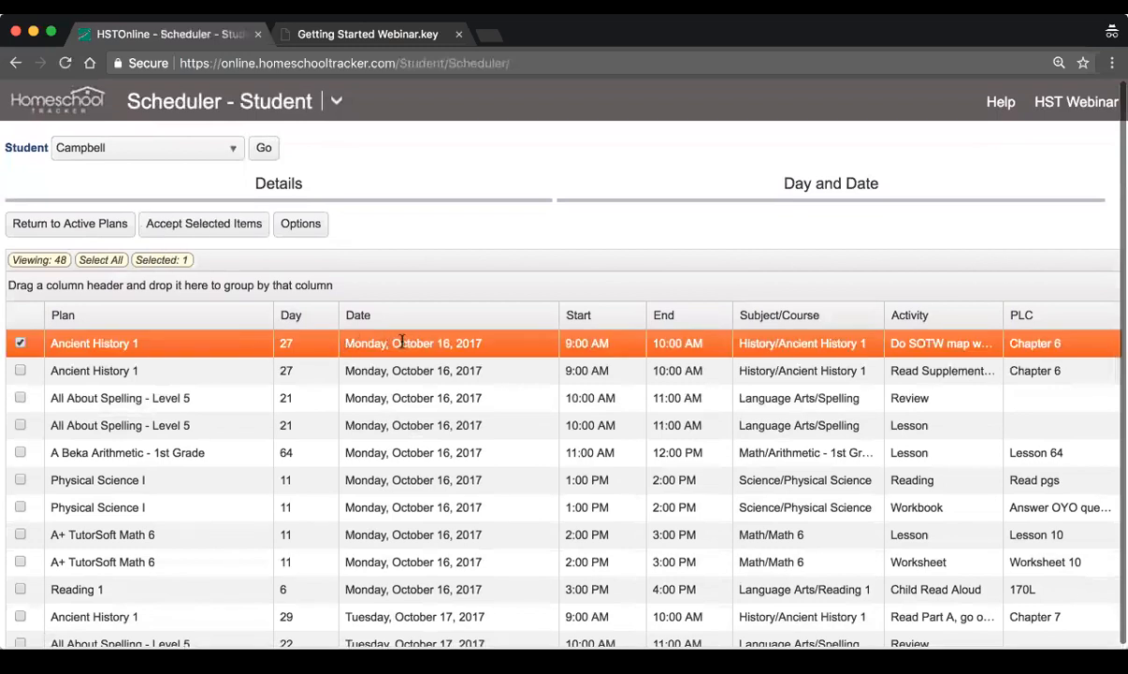
pyautogui.click(649, 370)
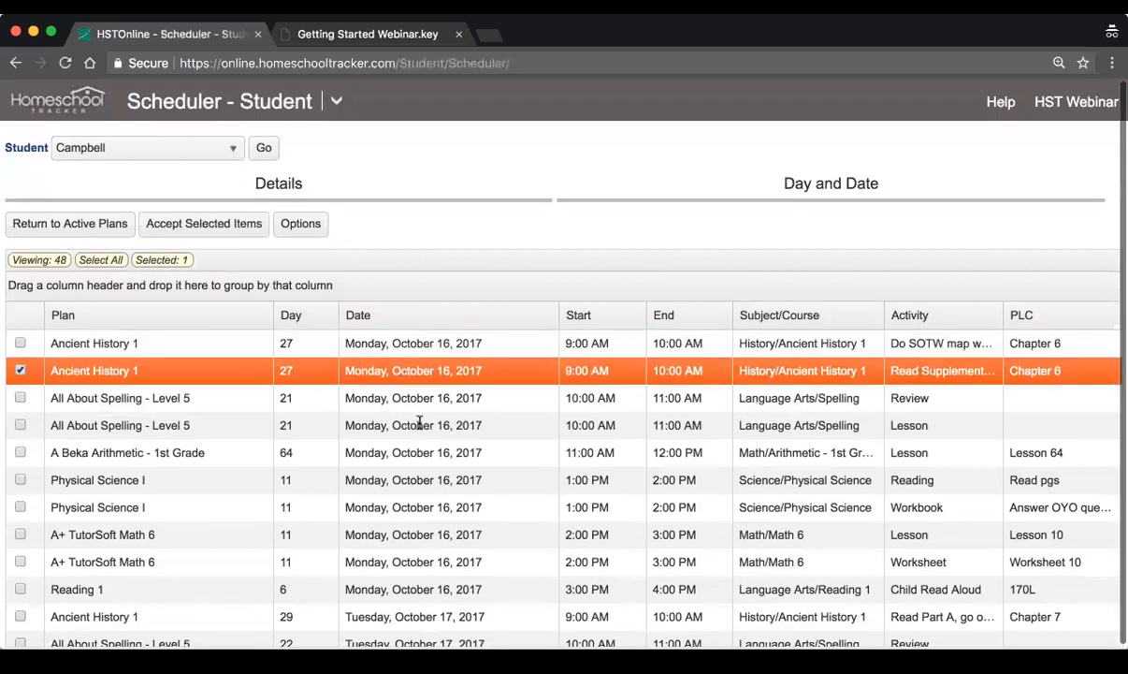
pyautogui.scroll(-2, 421, 562)
pyautogui.click(448, 502)
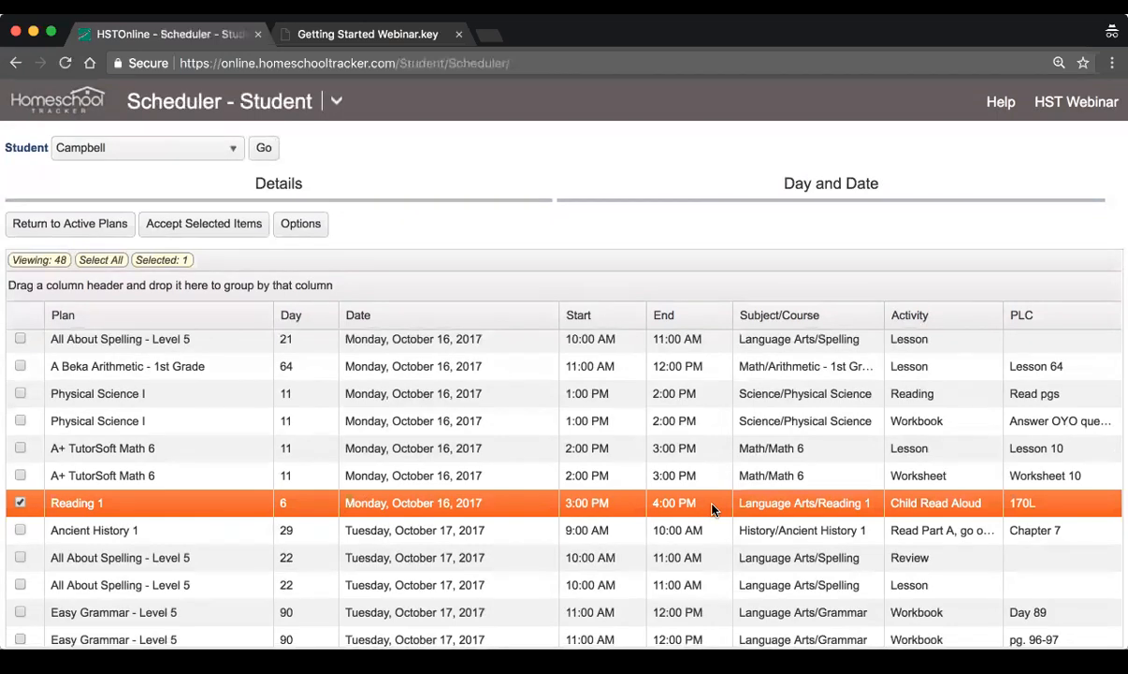
pyautogui.scroll(-5, 713, 508)
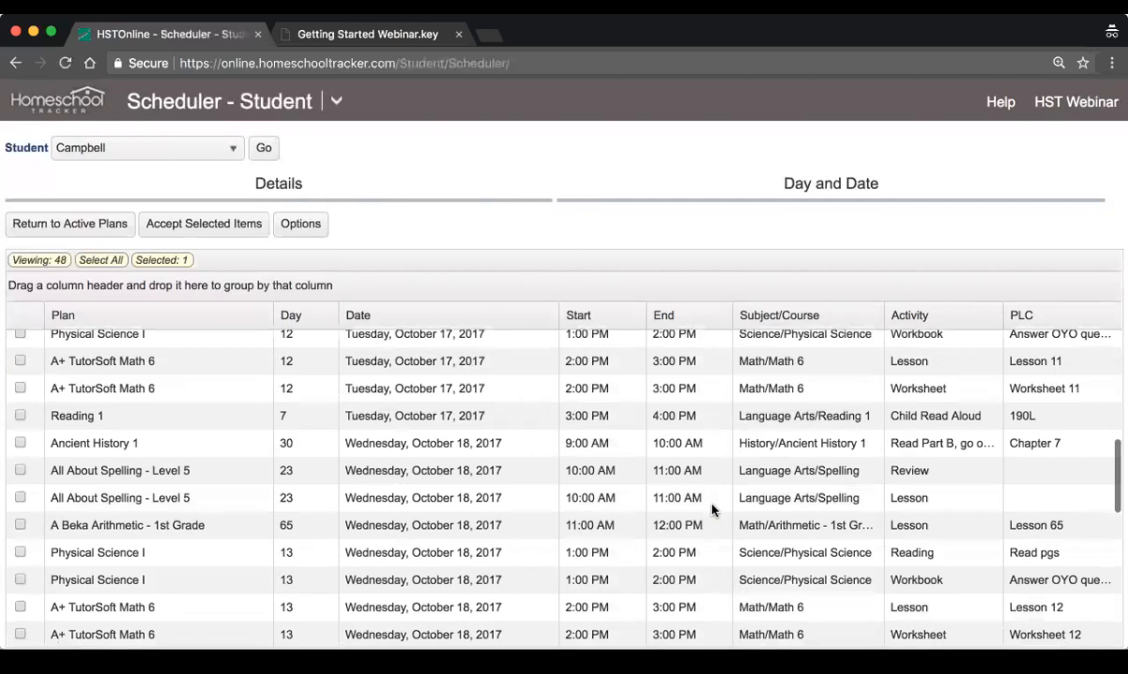
# Step: Select all previewed assignments and accept them into the student's schedule
pyautogui.scroll(10, 713, 508)
pyautogui.click(99, 259)
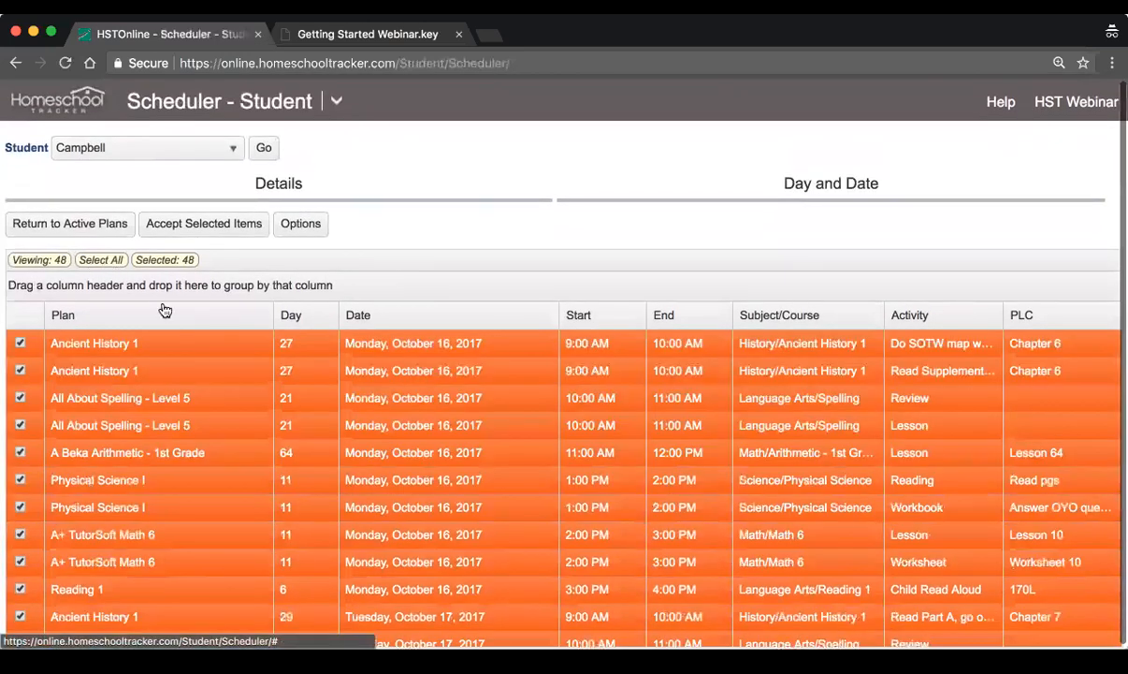
pyautogui.click(196, 225)
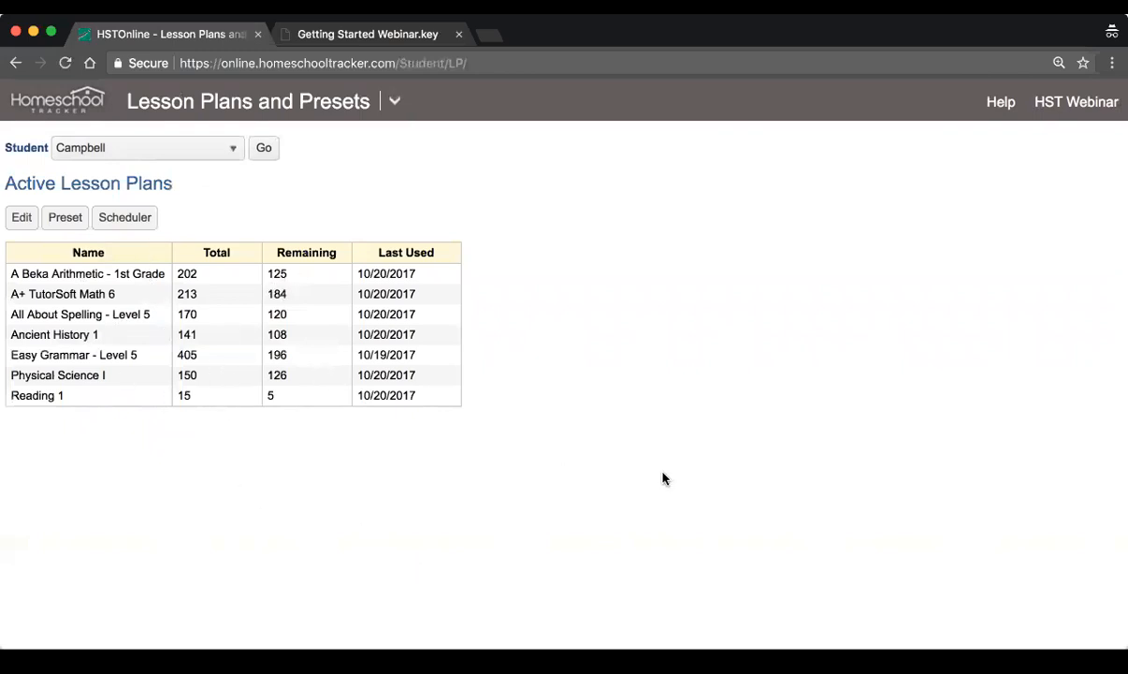
# Step: Go to the Agenda - Calendar View and show the work week of October 16 to 20, 2017
pyautogui.click(396, 103)
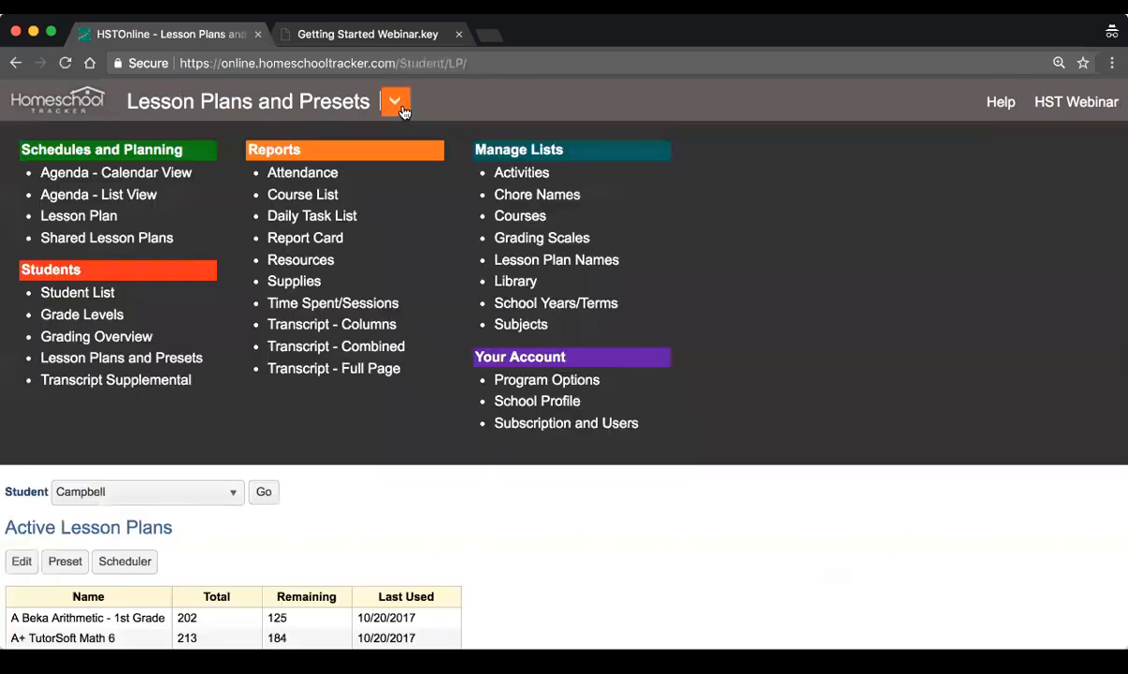
pyautogui.click(87, 182)
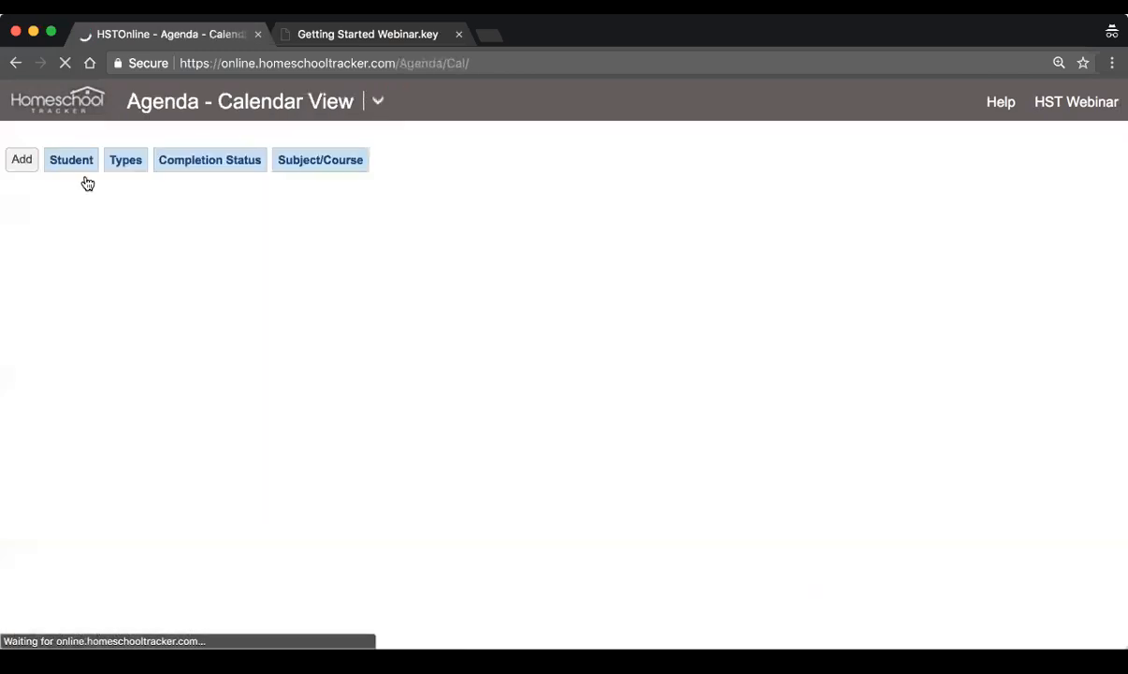
pyautogui.scroll(-2, 468, 415)
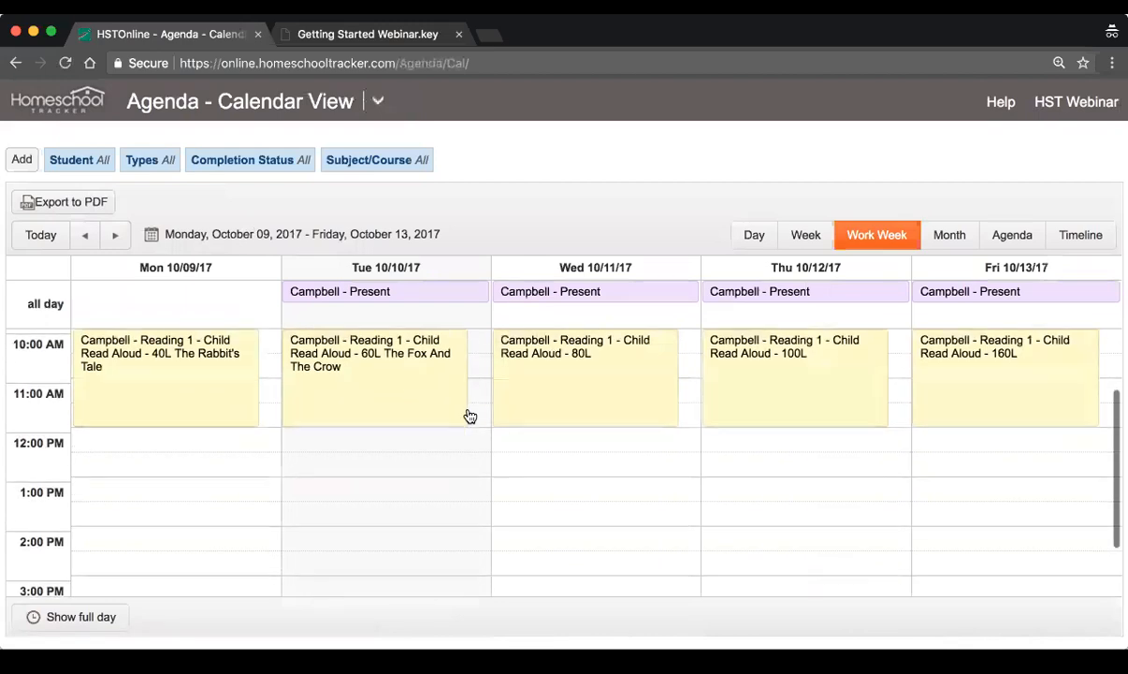
pyautogui.scroll(1, 466, 415)
pyautogui.click(115, 236)
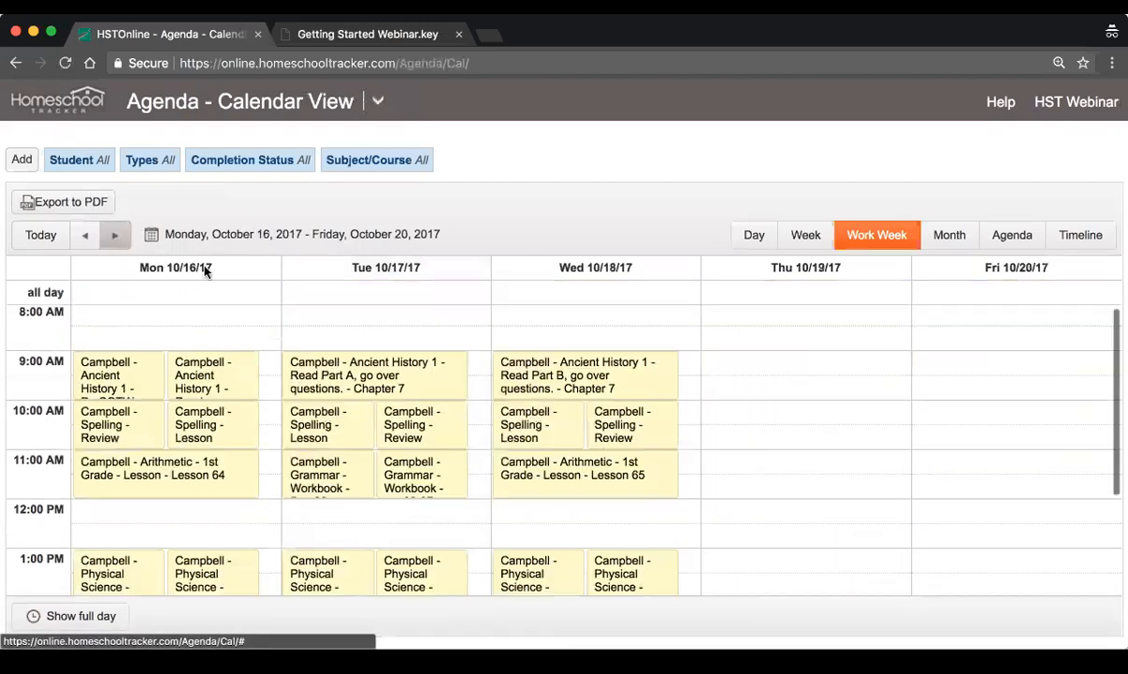
# Step: Examine the scheduled assignments in the work week calendar, from the morning courses through the 3:00 PM Reading 1 block
pyautogui.scroll(-1, 593, 447)
pyautogui.scroll(1, 595, 447)
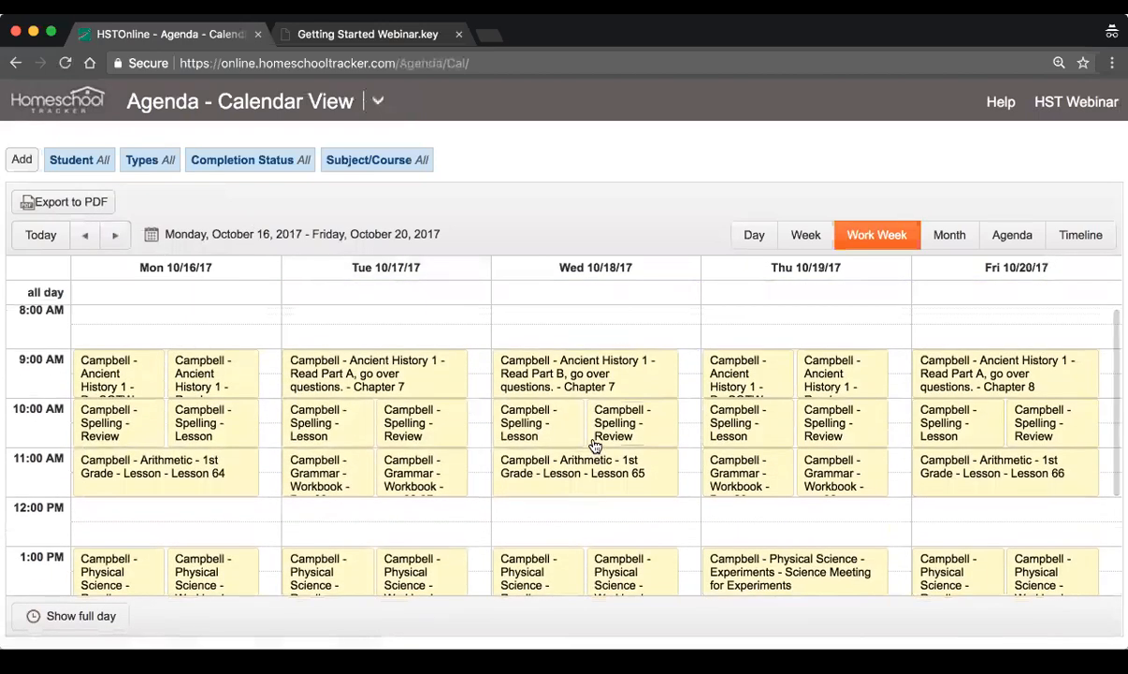
pyautogui.scroll(-3, 595, 447)
pyautogui.scroll(2, 593, 441)
pyautogui.scroll(1, 594, 441)
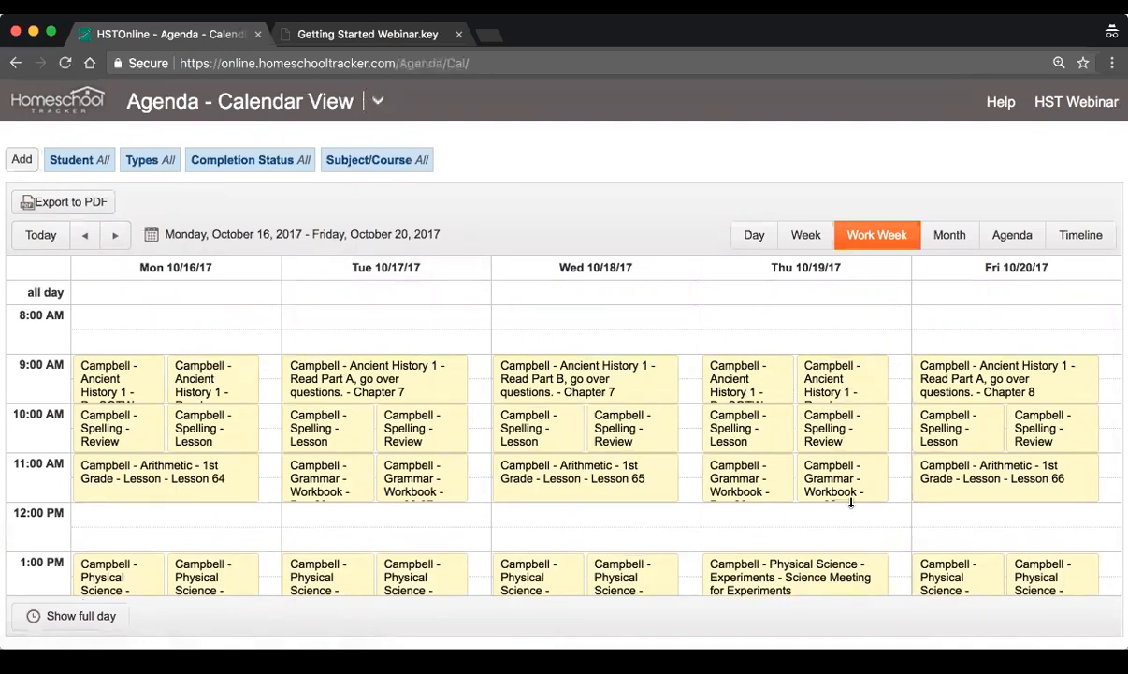
pyautogui.scroll(-3, 749, 454)
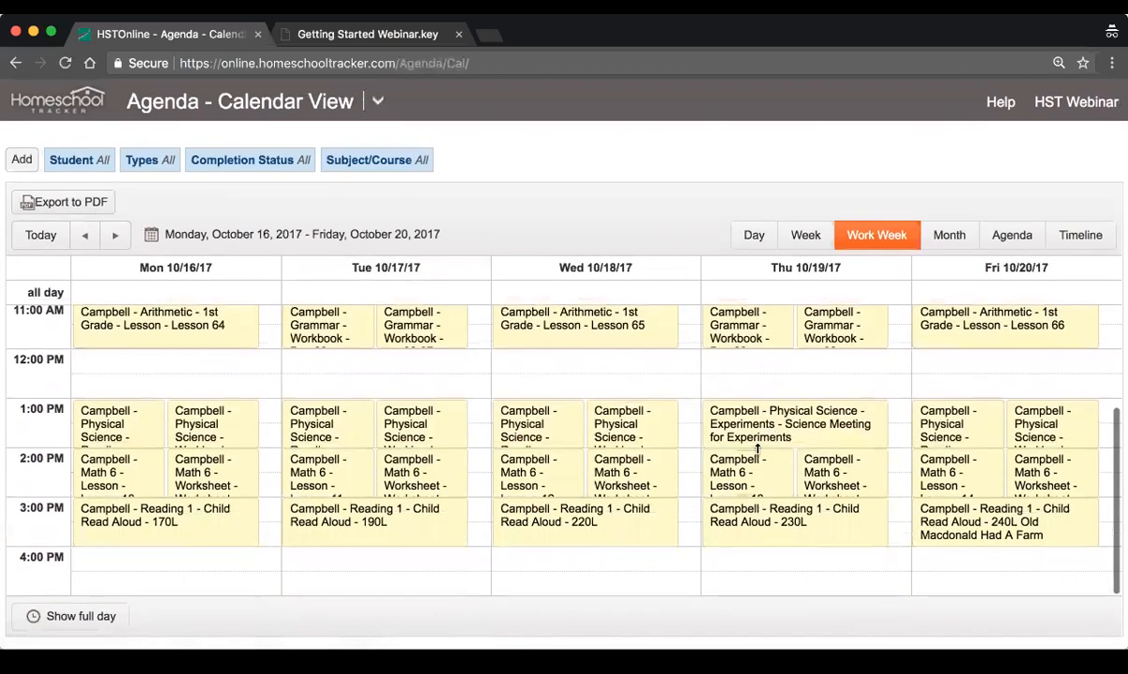
pyautogui.click(746, 434)
pyautogui.click(841, 293)
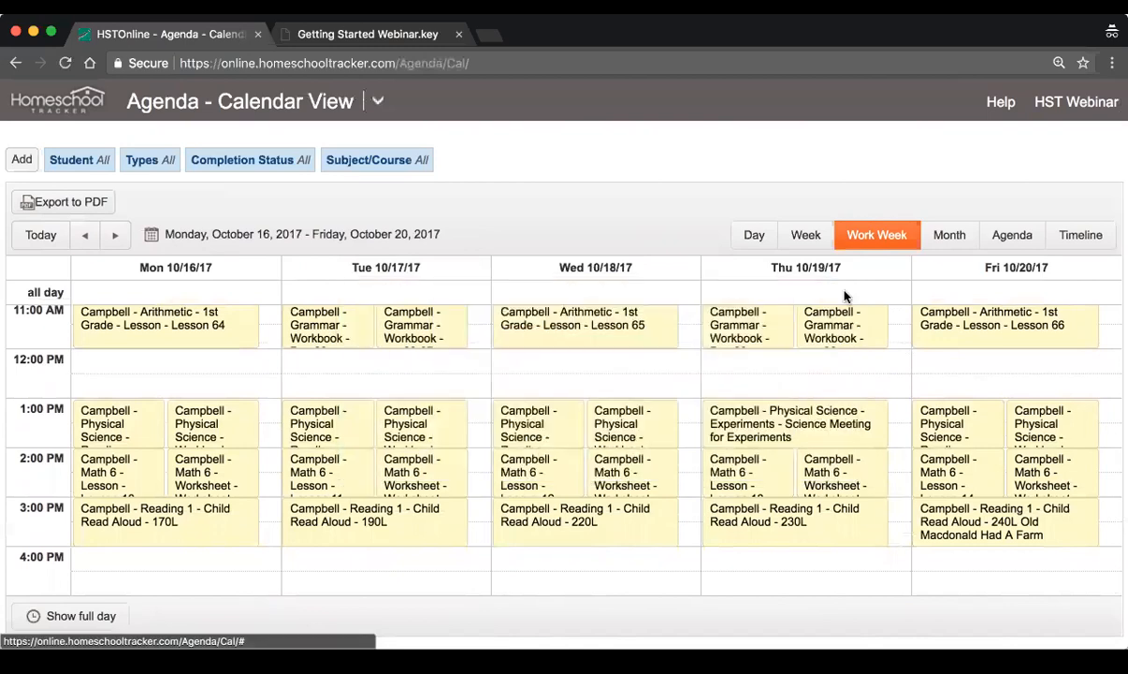
pyautogui.scroll(3, 633, 365)
pyautogui.scroll(-2, 633, 365)
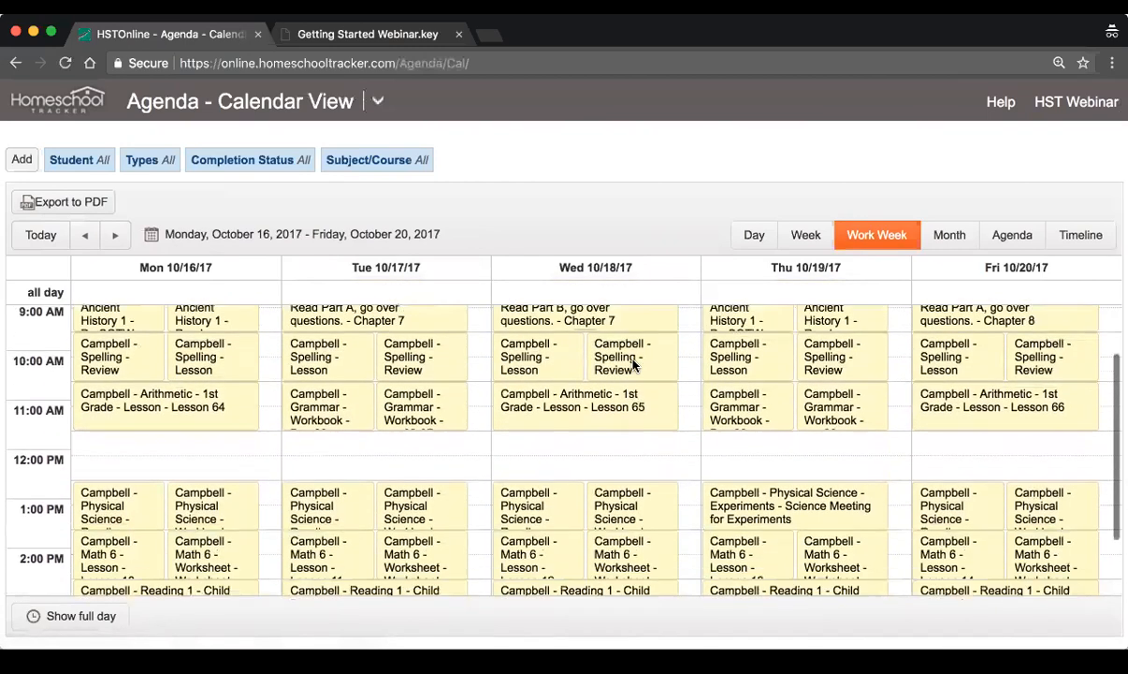
pyautogui.scroll(2, 632, 365)
pyautogui.scroll(-3, 636, 369)
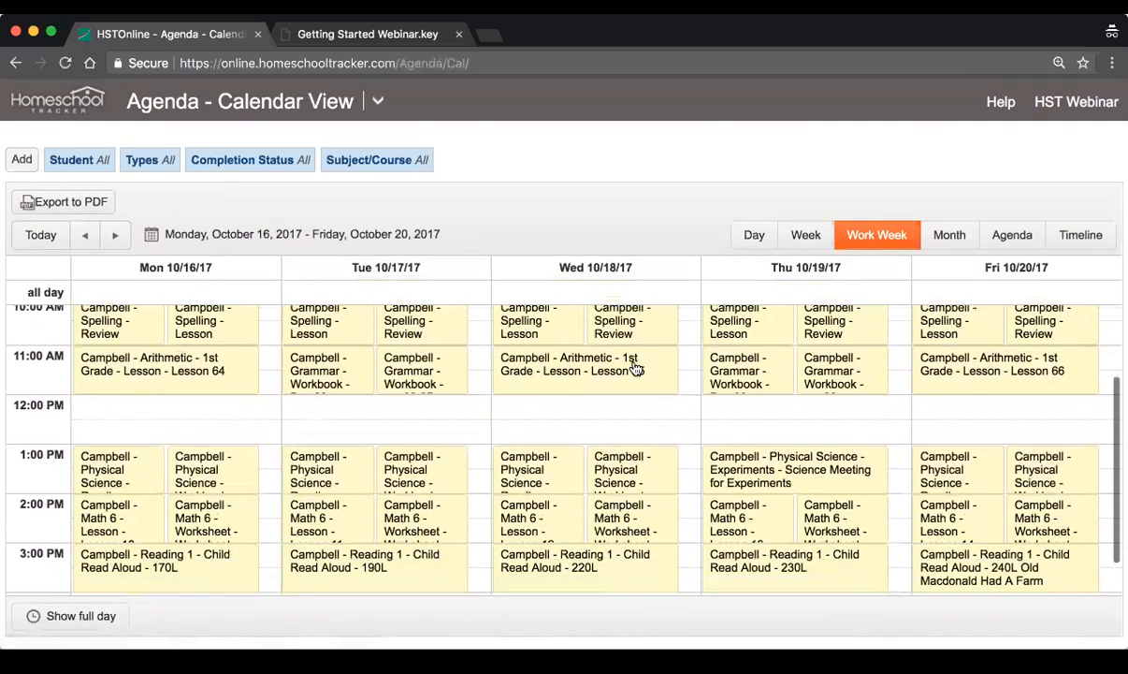
pyautogui.scroll(3, 635, 369)
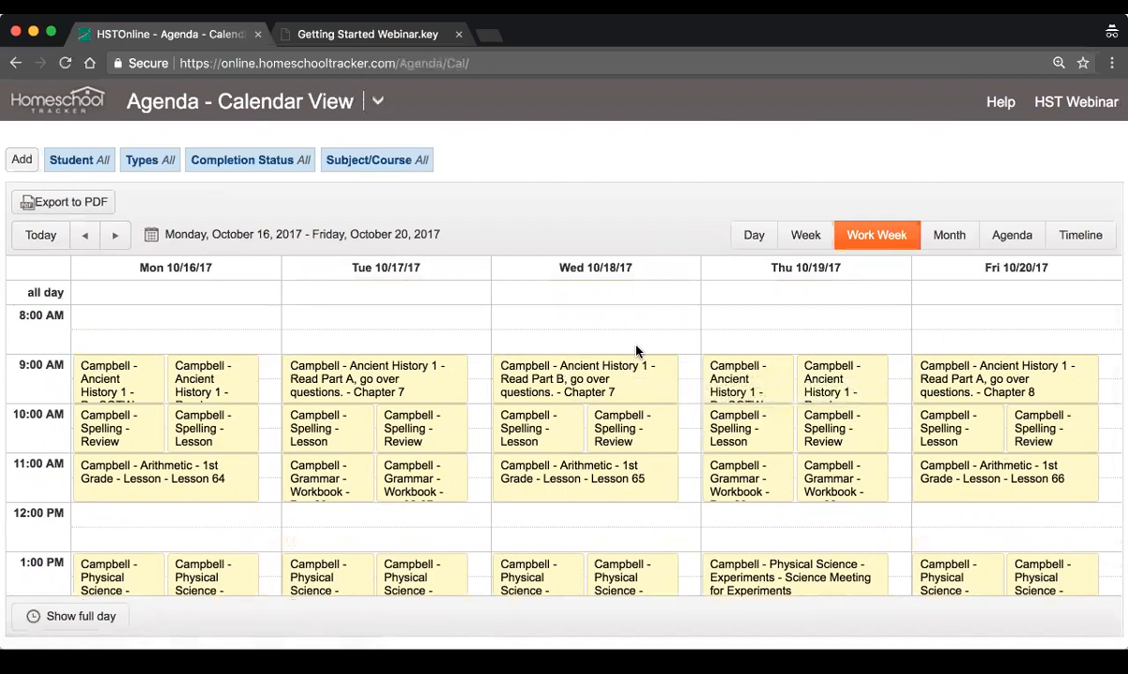
pyautogui.scroll(-3, 662, 384)
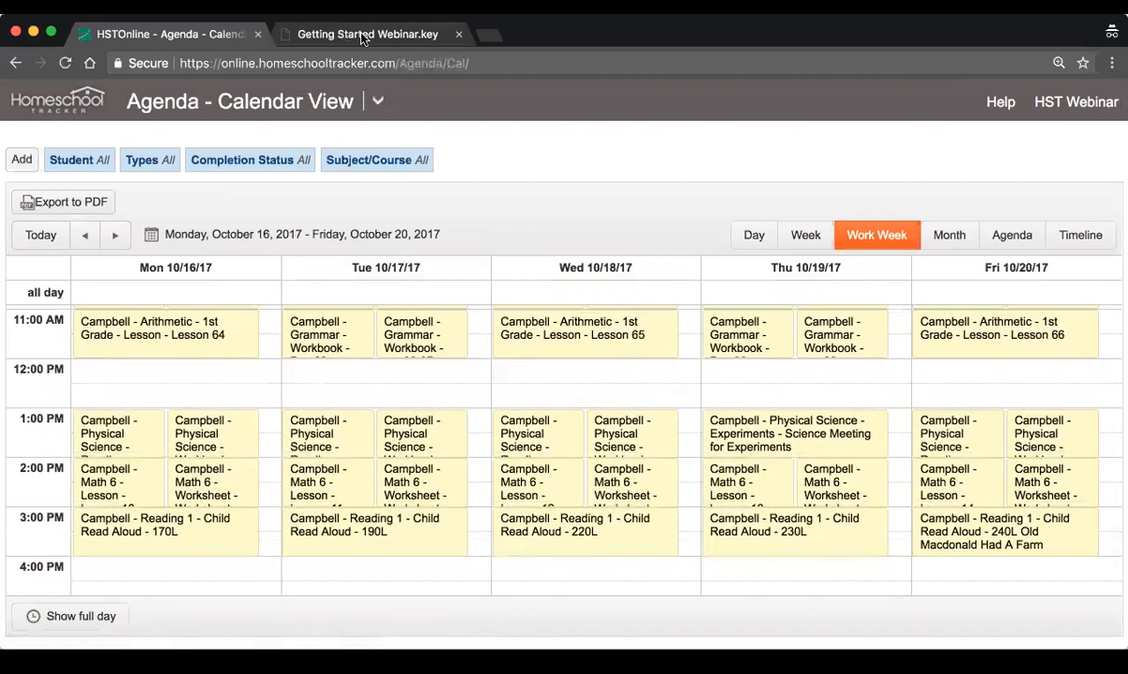
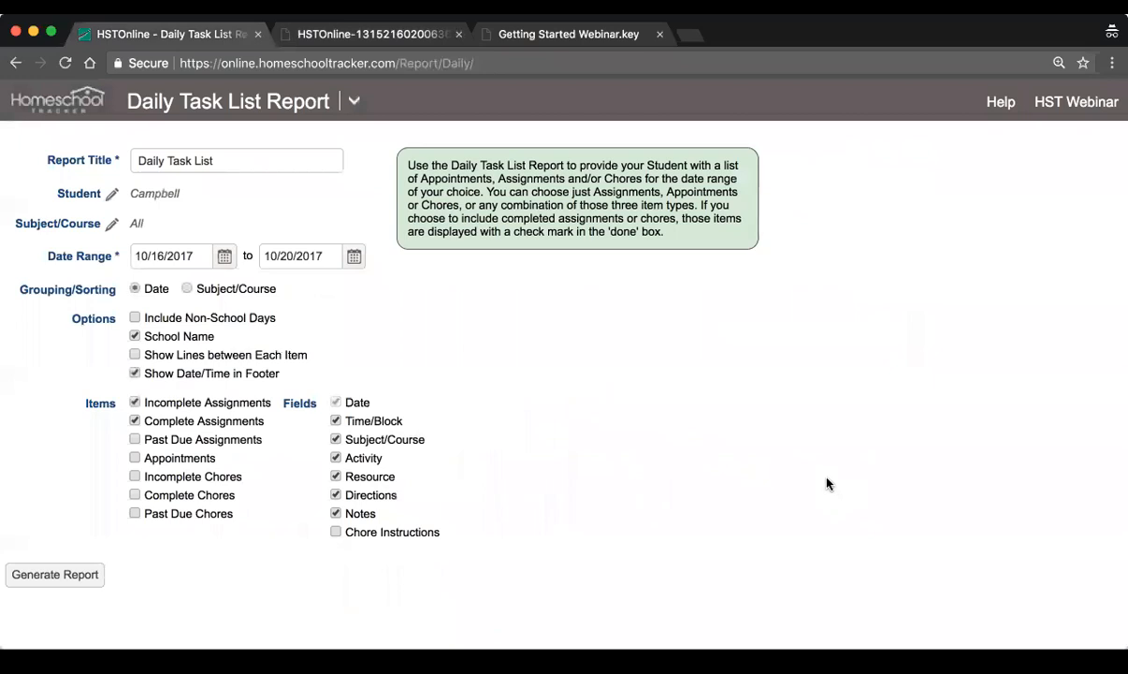
# Step: Open the Subjects list and examine the Math and Language Arts subjects along with their courses
pyautogui.hotkey('ctrl', 'shift', 'Tab')
pyautogui.click(353, 101)
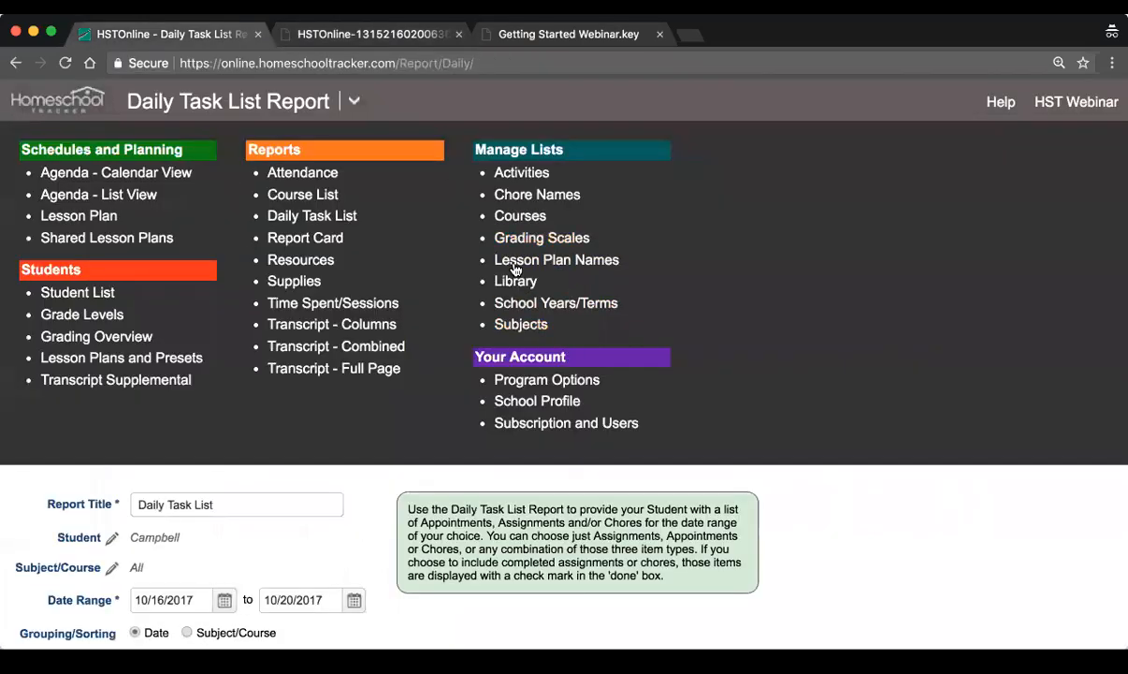
pyautogui.click(522, 327)
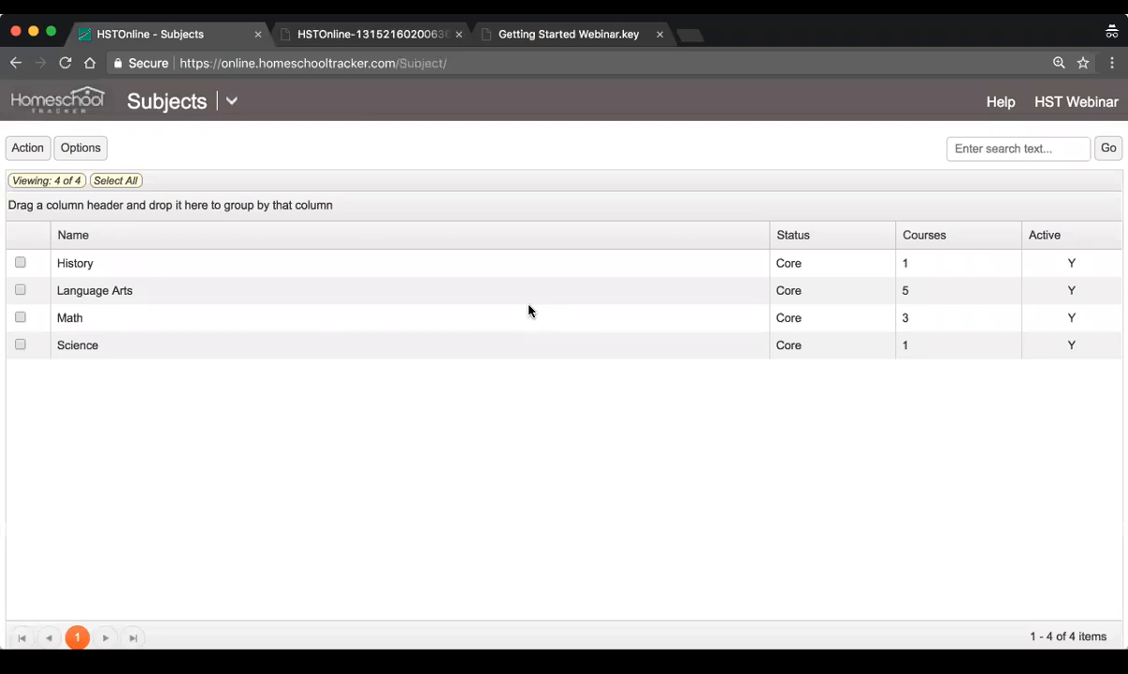
pyautogui.click(481, 320)
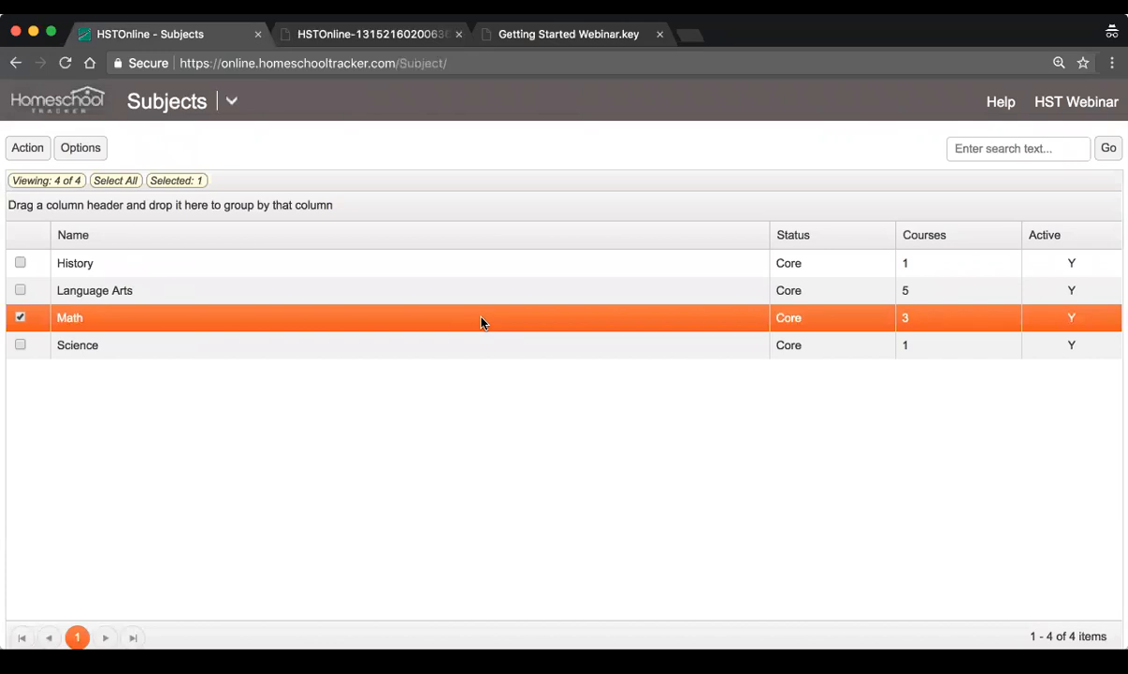
pyautogui.click(355, 291)
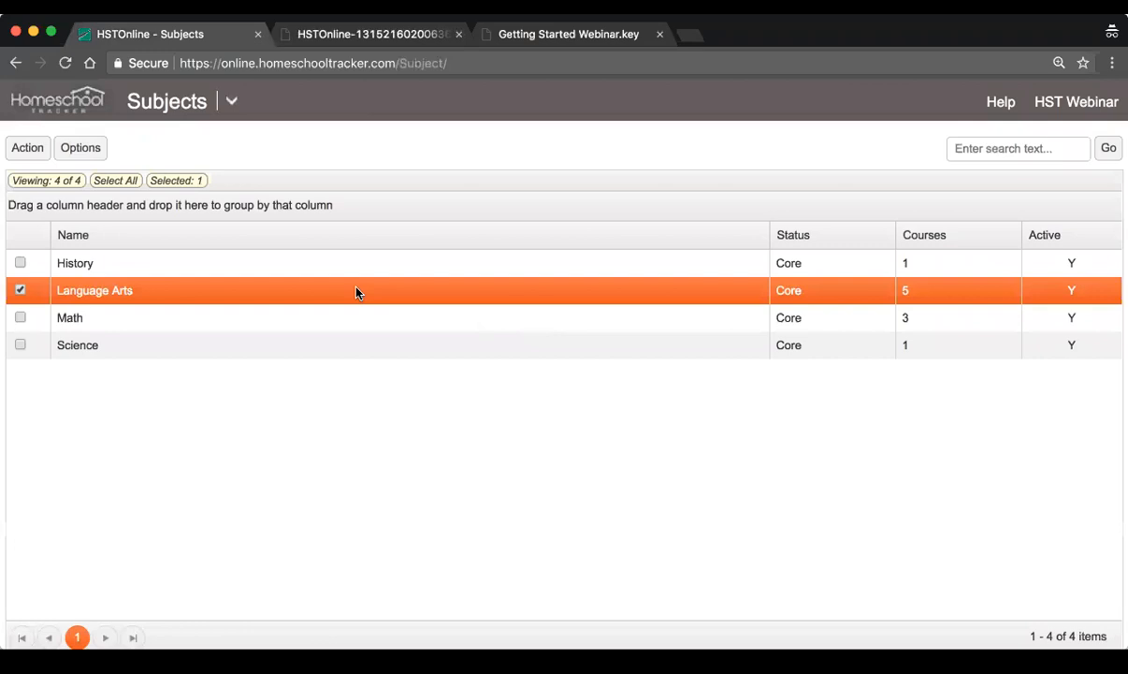
pyautogui.click(360, 318)
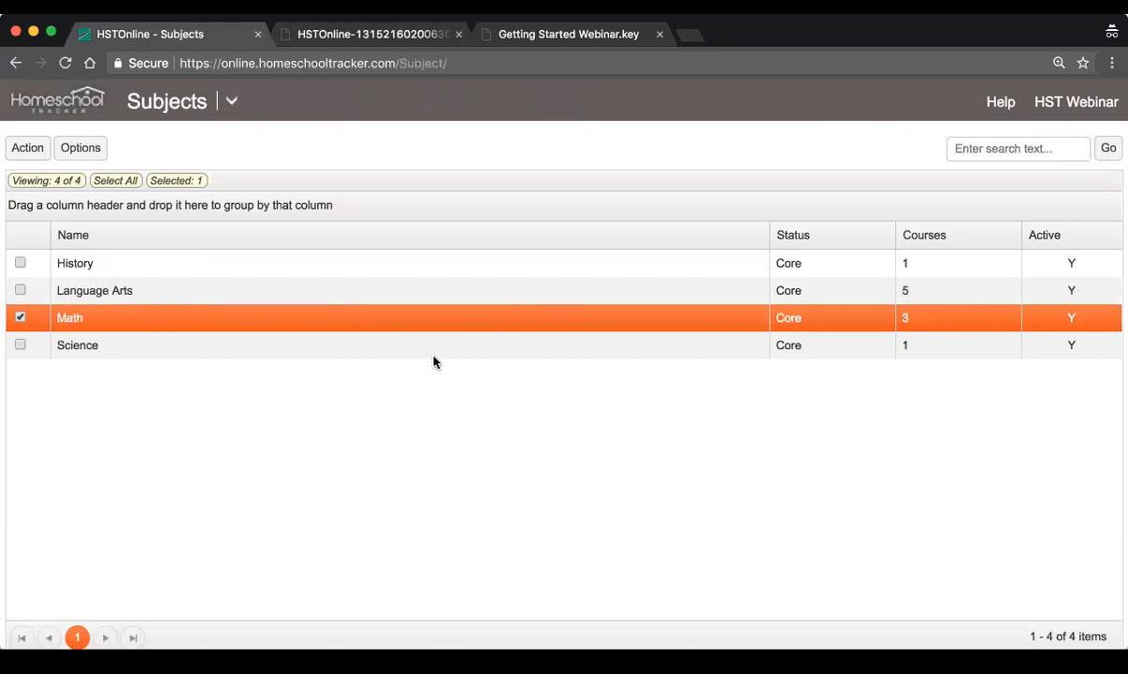
# Step: Go to the Agenda - Calendar View
pyautogui.click(230, 103)
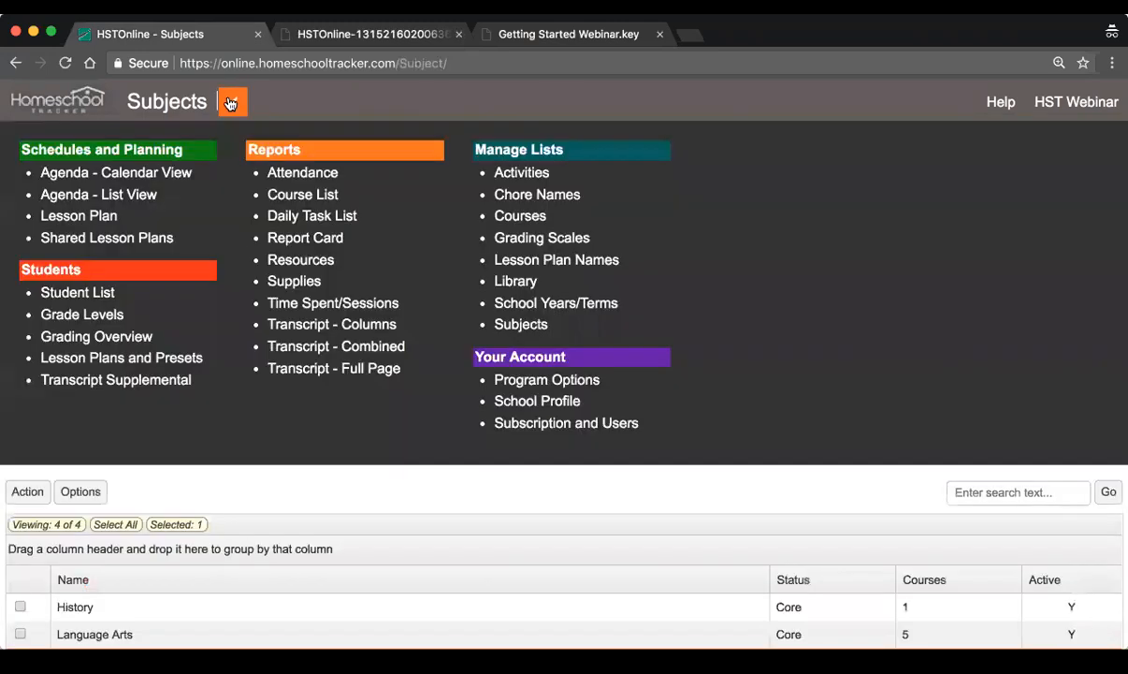
pyautogui.click(117, 171)
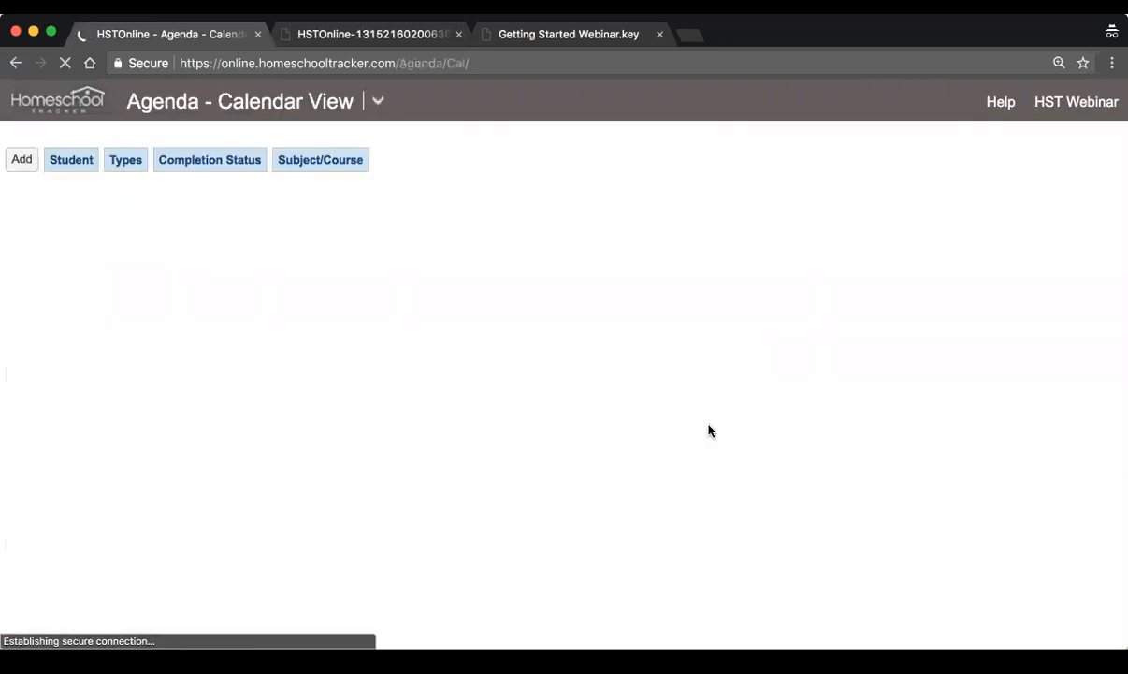
pyautogui.click(18, 161)
pyautogui.click(52, 185)
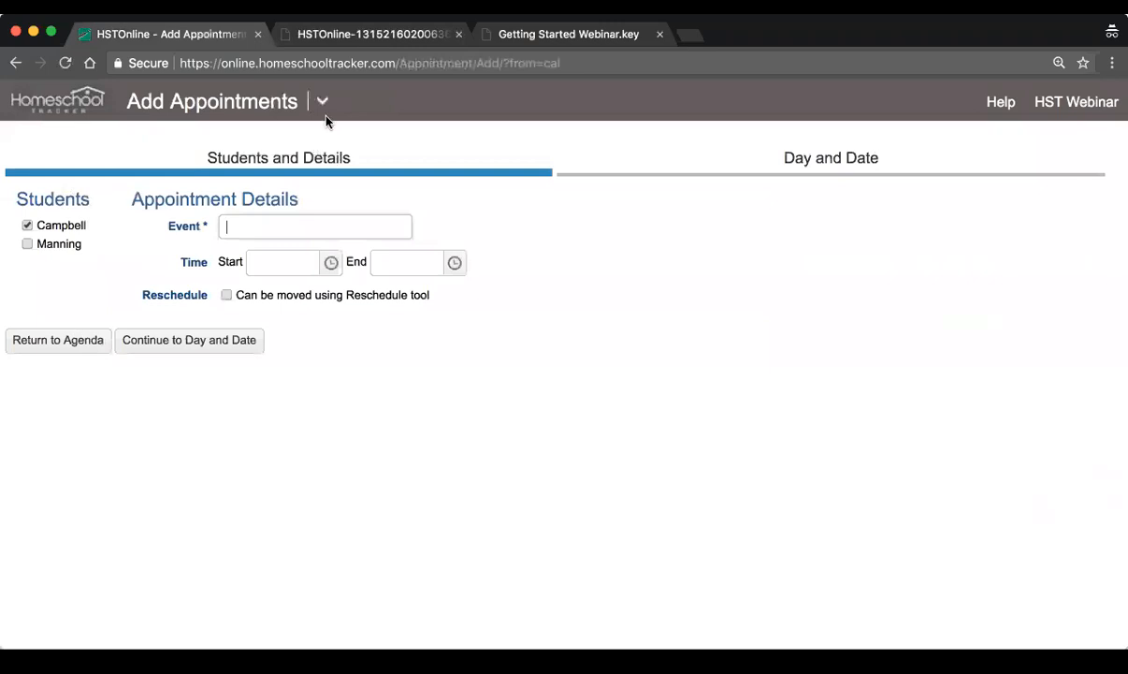
pyautogui.click(68, 338)
# Step: Try adding a single assignment for the first listed student using the Math subject without a course, and discard it
pyautogui.click(19, 161)
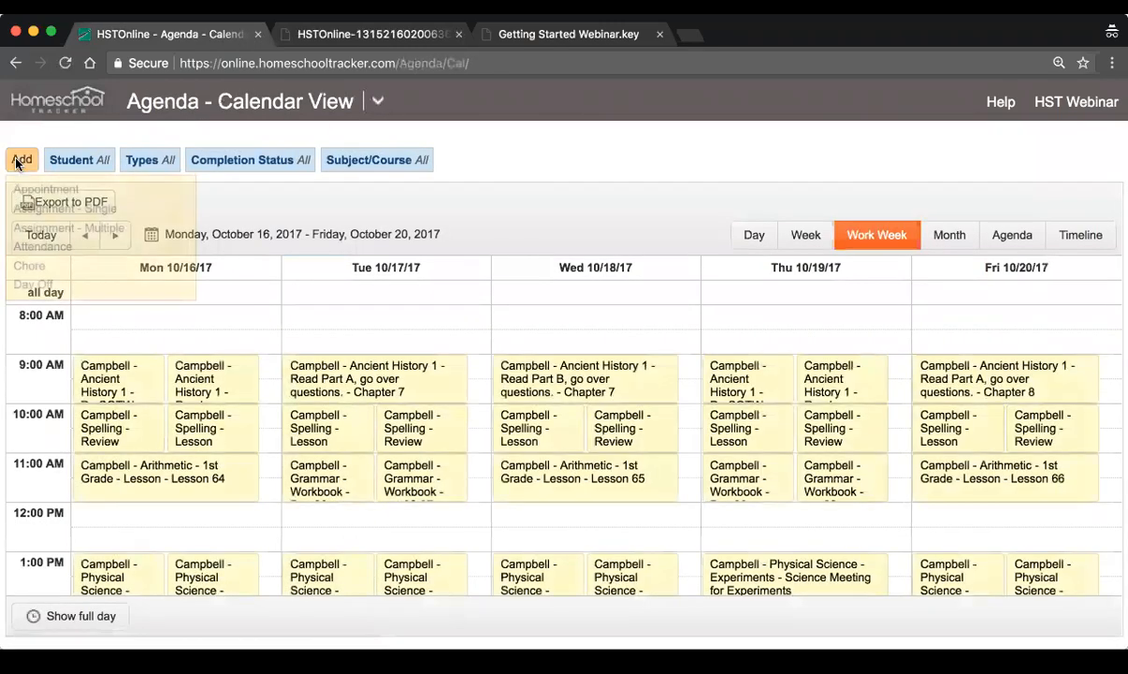
pyautogui.click(58, 208)
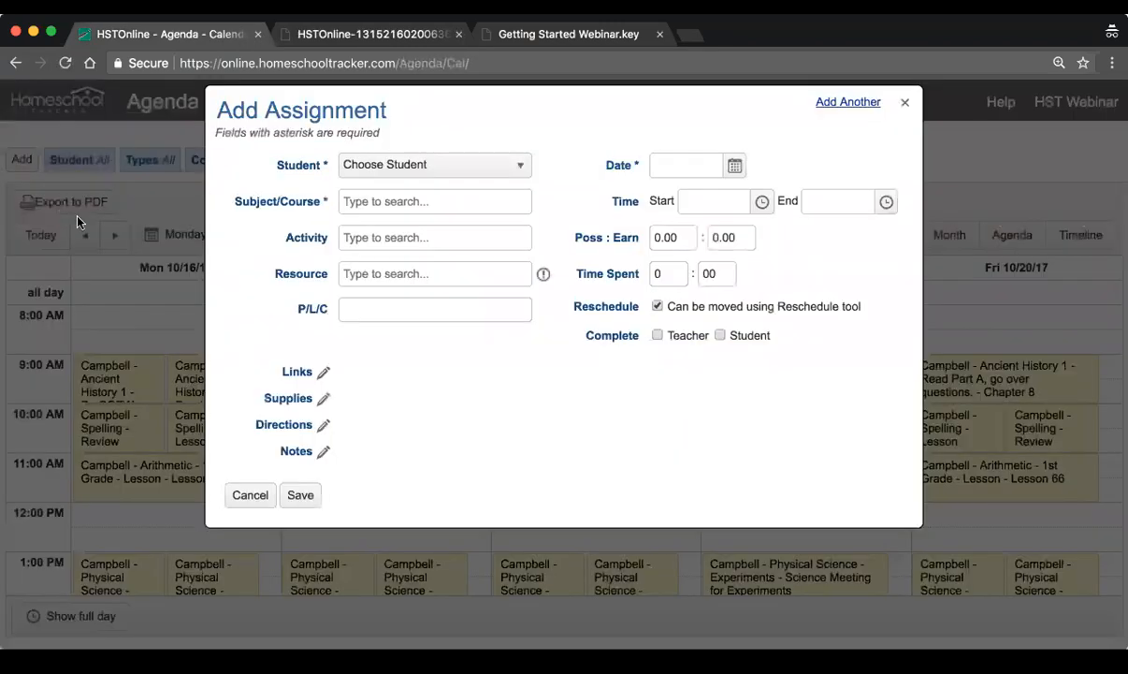
pyautogui.click(450, 170)
pyautogui.click(431, 219)
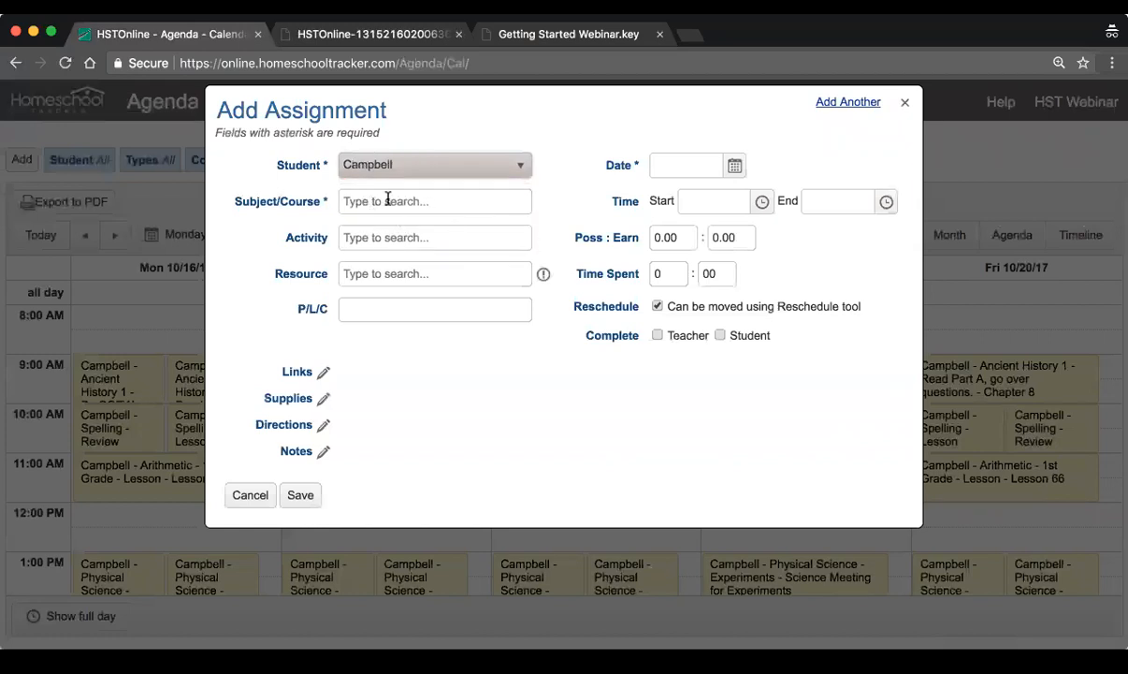
pyautogui.click(390, 200)
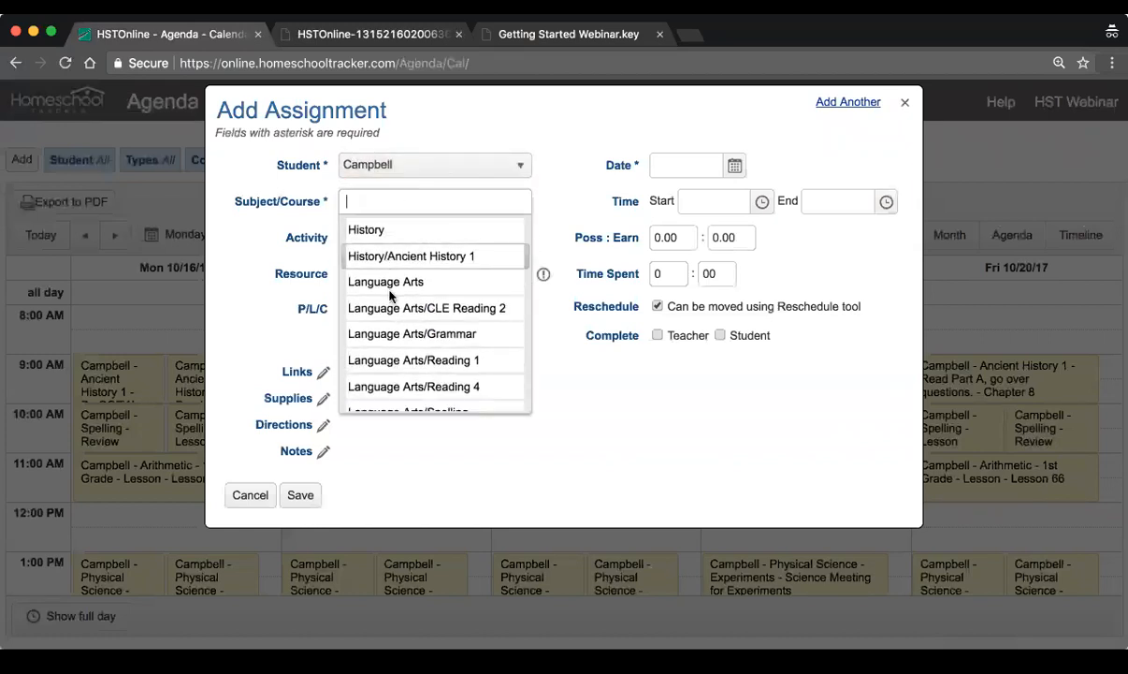
pyautogui.scroll(-2, 411, 309)
pyautogui.click(391, 335)
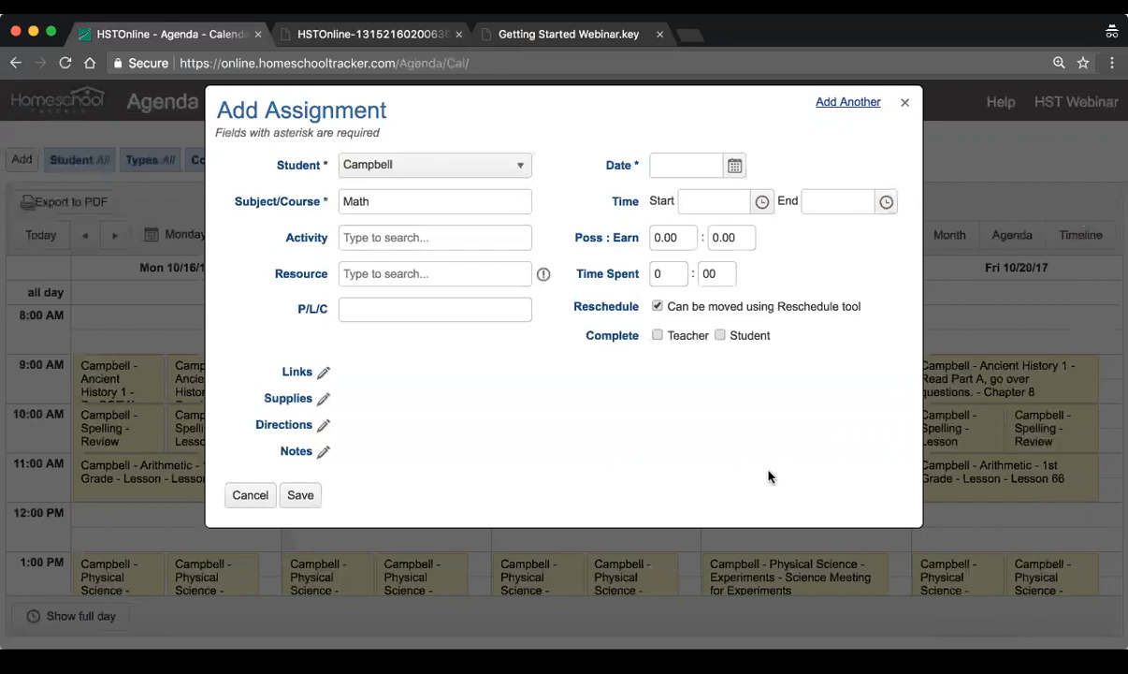
pyautogui.click(258, 504)
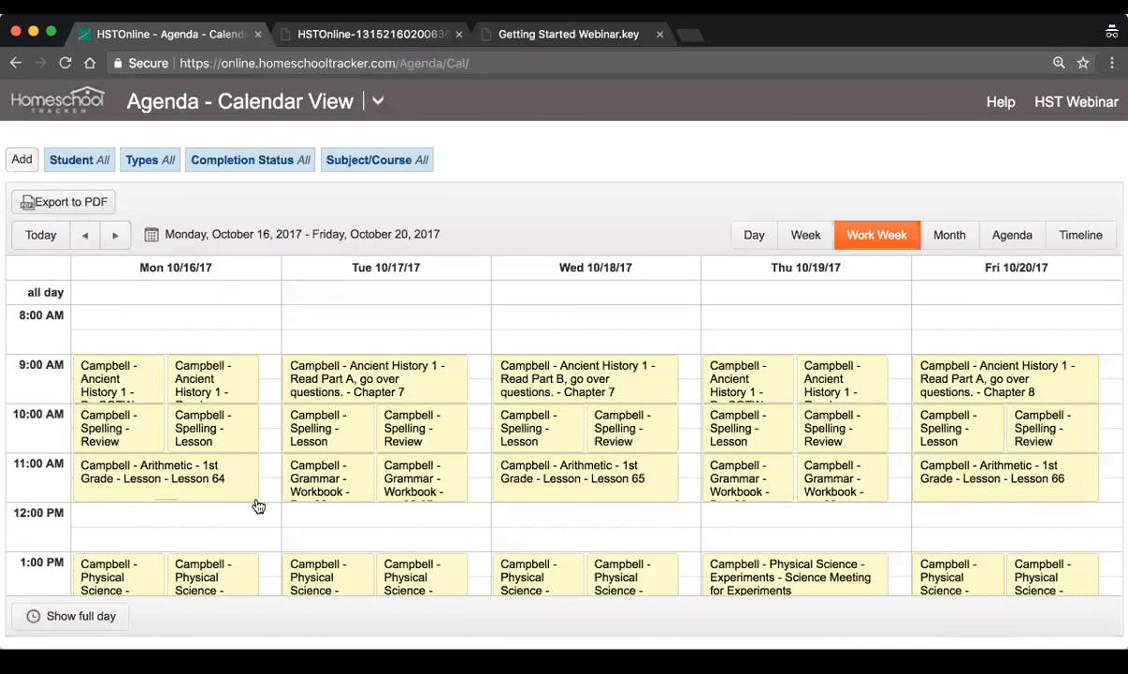
# Step: Review the October 16 to 20 work week across all five days, comparing the course blocks between 9:00 AM and 3:00 PM
pyautogui.scroll(-3, 259, 505)
pyautogui.scroll(3, 258, 505)
pyautogui.scroll(-3, 259, 506)
pyautogui.scroll(3, 259, 505)
pyautogui.scroll(-3, 486, 313)
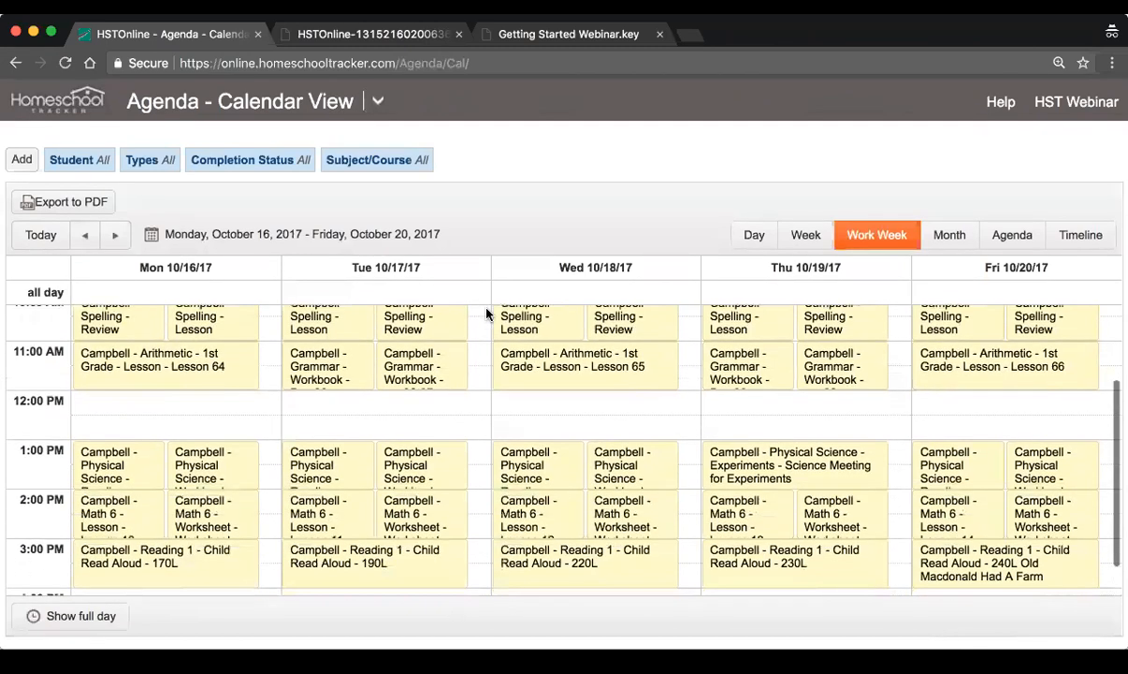
pyautogui.scroll(-1, 487, 312)
pyautogui.scroll(2, 486, 313)
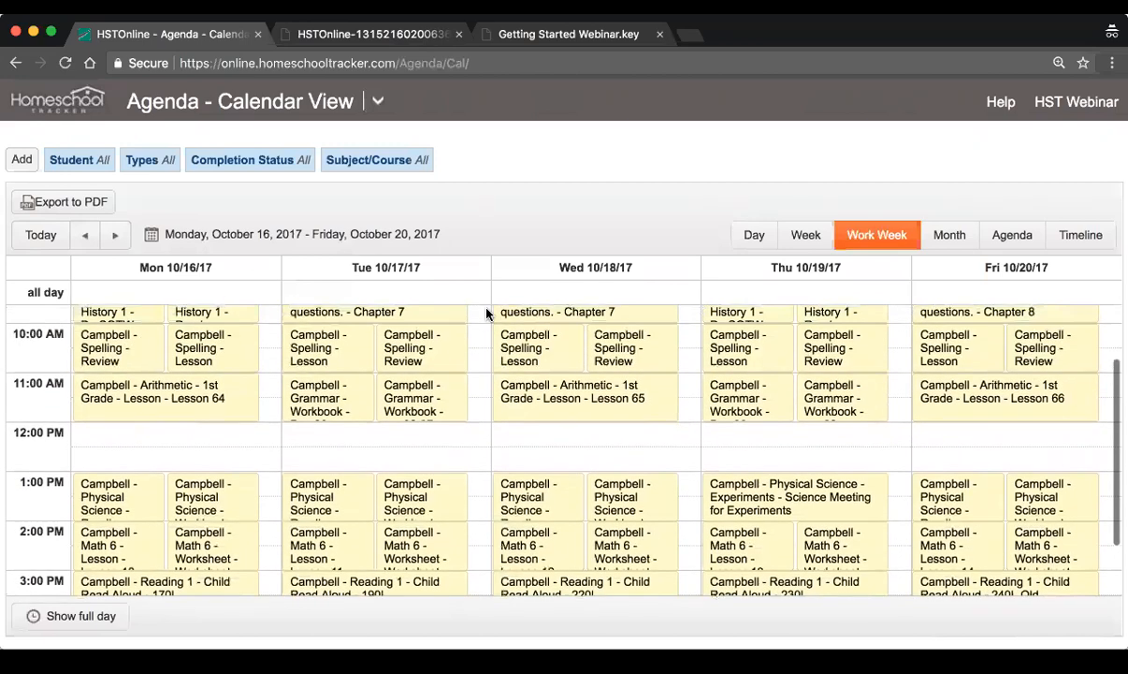
pyautogui.scroll(2, 487, 312)
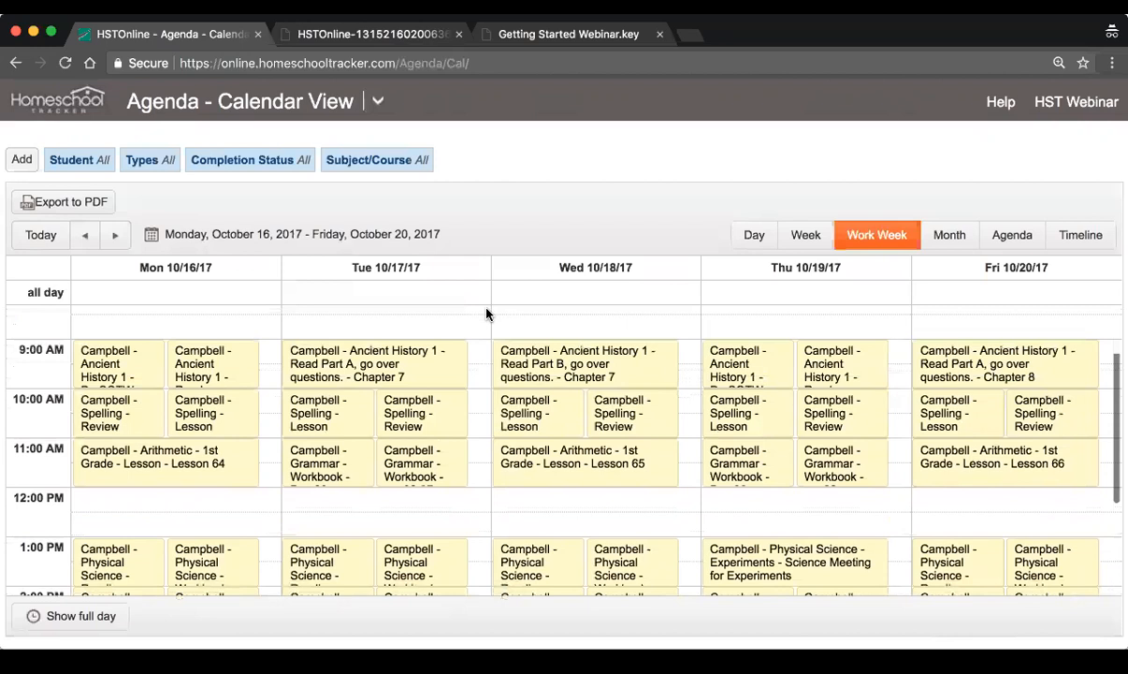
pyautogui.scroll(-1, 487, 313)
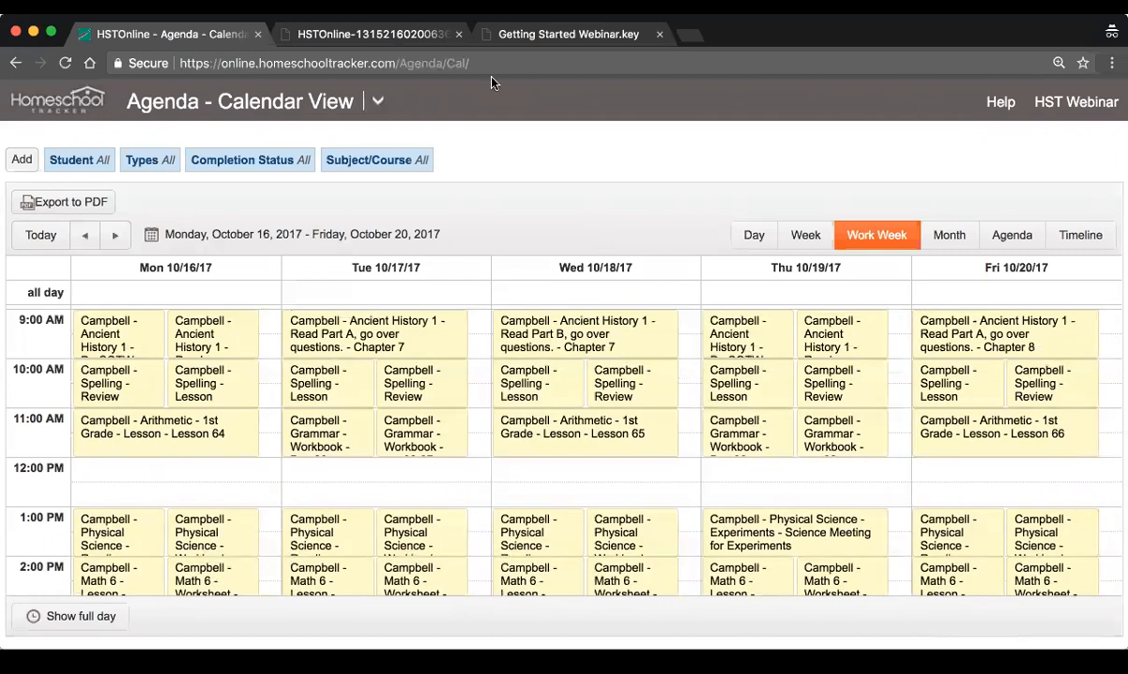
# Step: Switch to the Getting Started Webinar PDF to show its Q&A slide
pyautogui.click(542, 35)
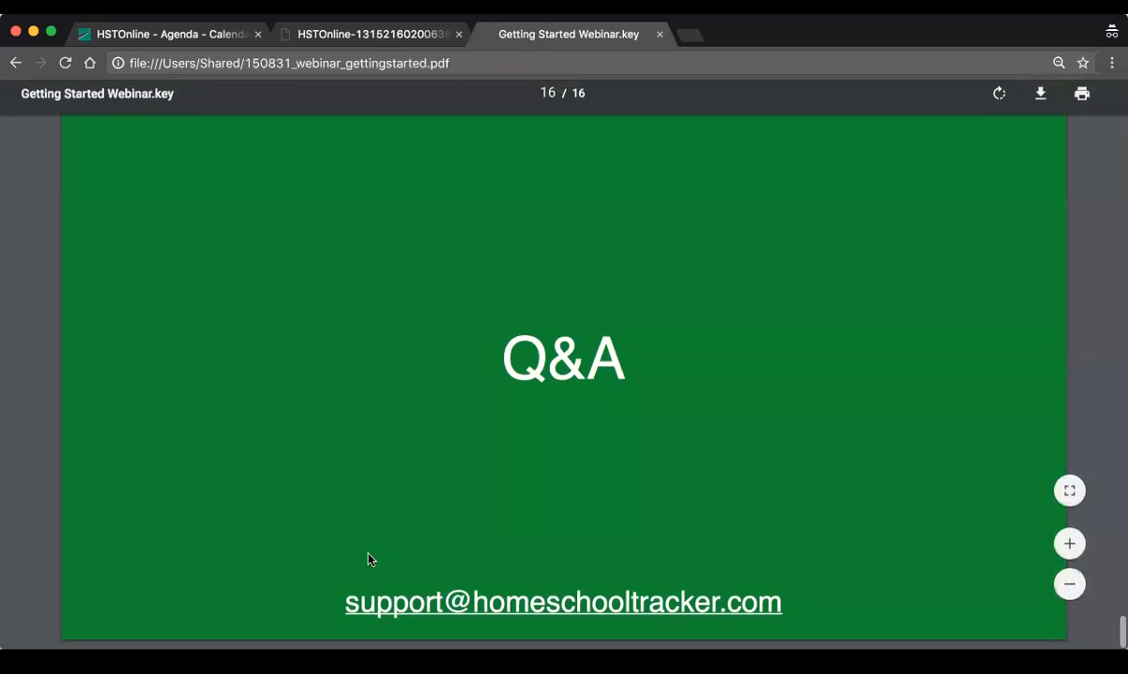